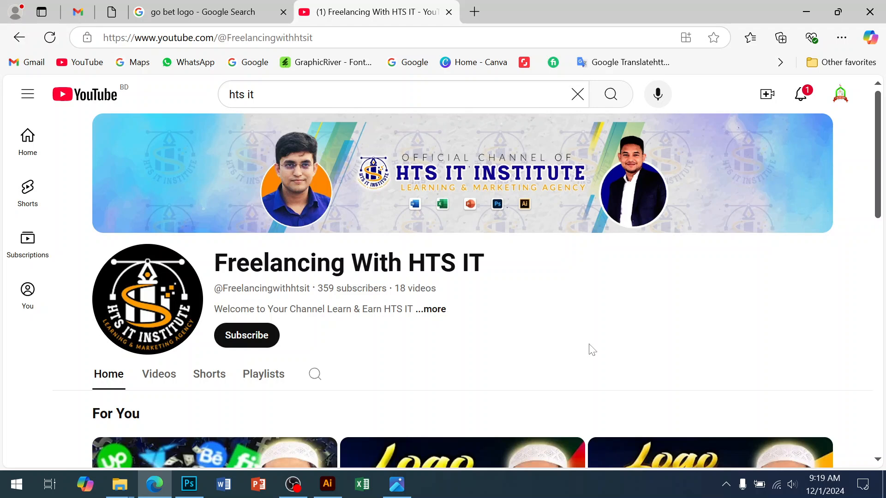
# Step: Switch to the opened image flye design.jpg and examine the Power Shoot flyer's layout from top to bottom
pyautogui.click(396, 484)
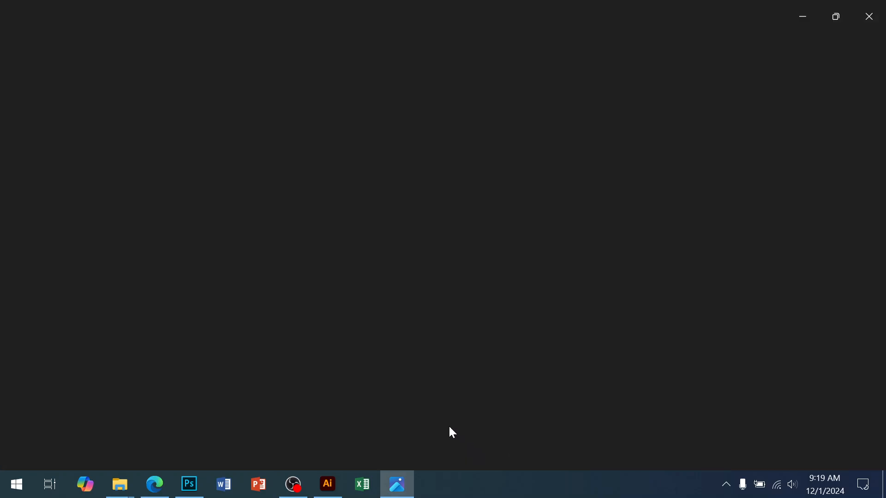
pyautogui.scroll(1, 508, 273)
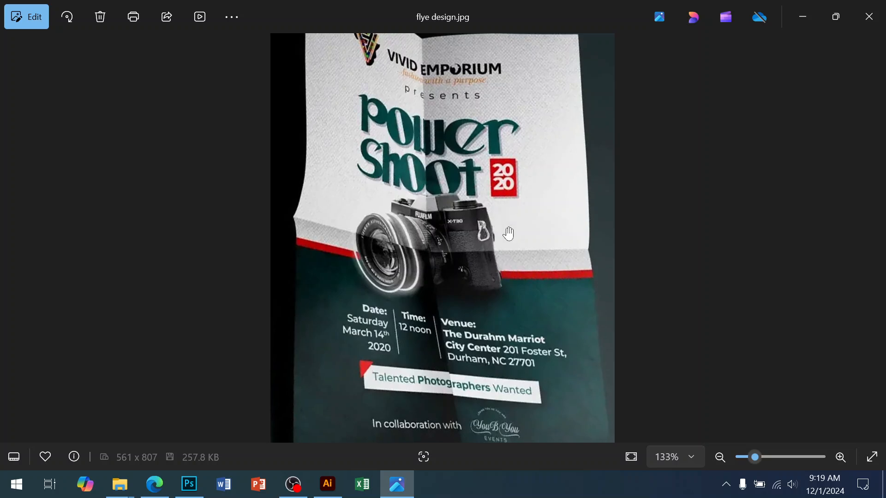
pyautogui.scroll(1, 493, 300)
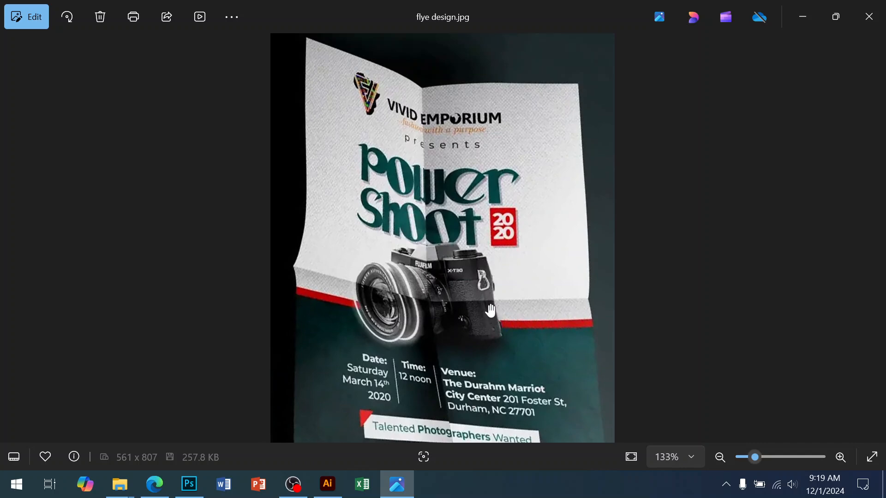
pyautogui.scroll(-2, 492, 270)
pyautogui.scroll(-1, 491, 267)
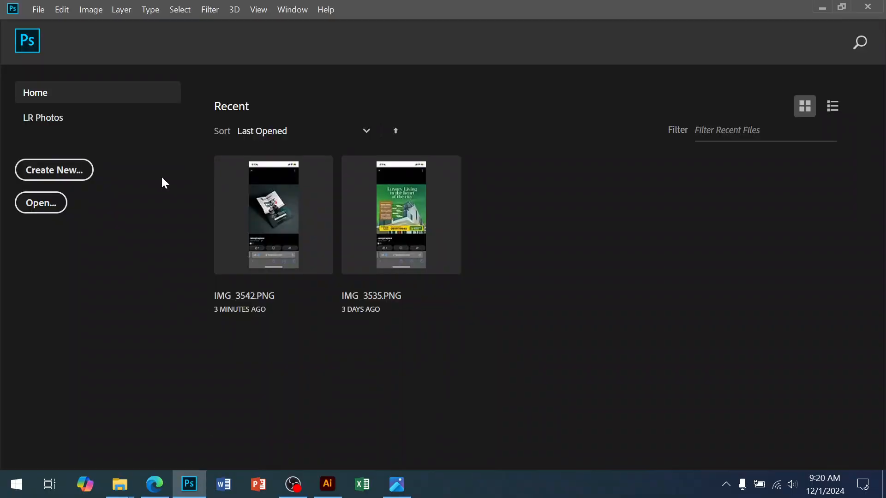
pyautogui.click(38, 10)
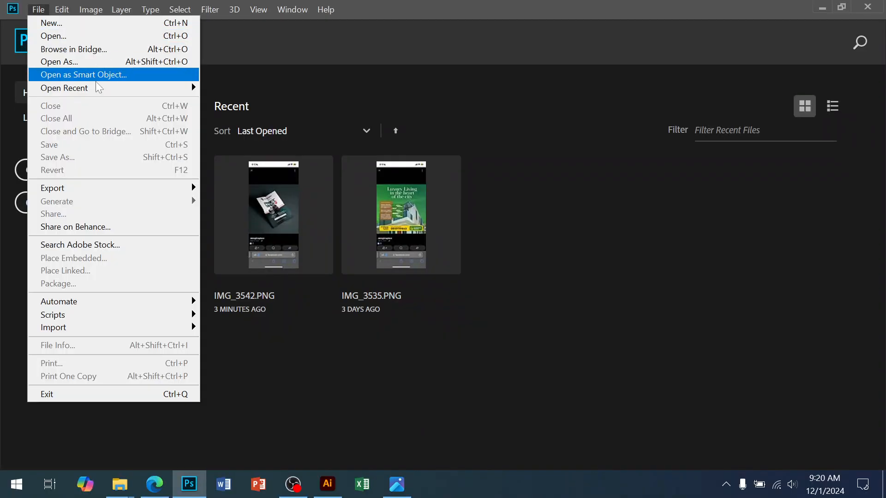
pyautogui.moveTo(96, 87)
pyautogui.click(241, 118)
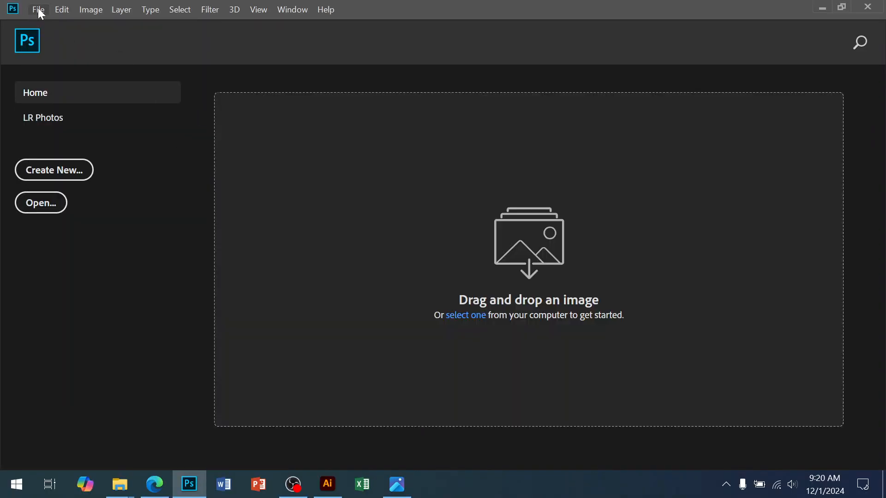
# Step: Create a new Photoshop document 8.5 by 11 inches at 100 pixels/inch in RGB Color with 16 bit depth
pyautogui.click(37, 10)
pyautogui.click(54, 37)
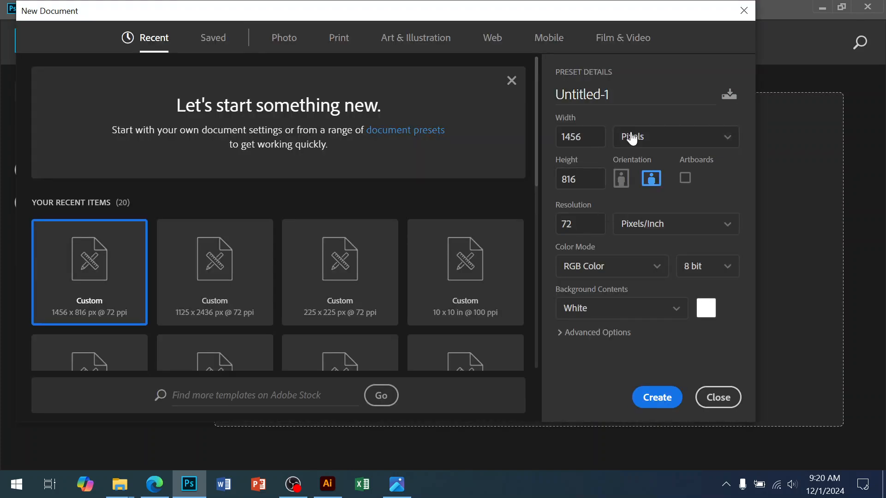
pyautogui.click(636, 138)
pyautogui.click(642, 189)
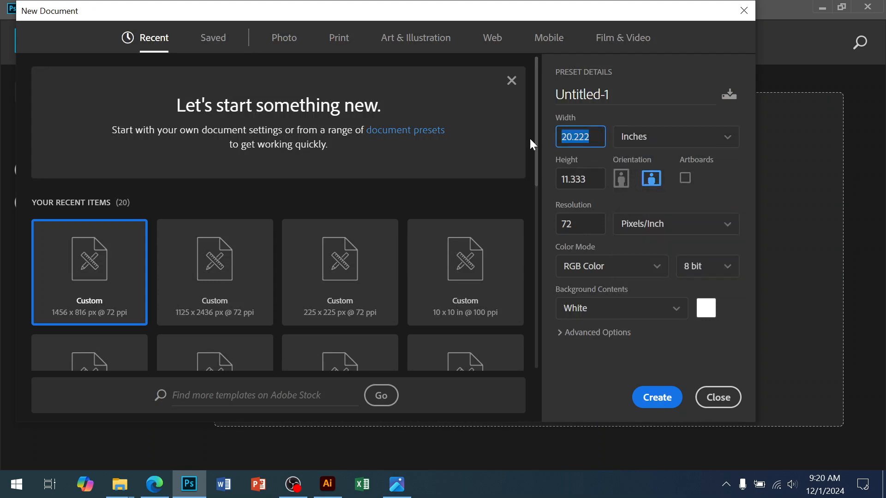
pyautogui.write('8.5')
pyautogui.press('Tab')
pyautogui.write('11')
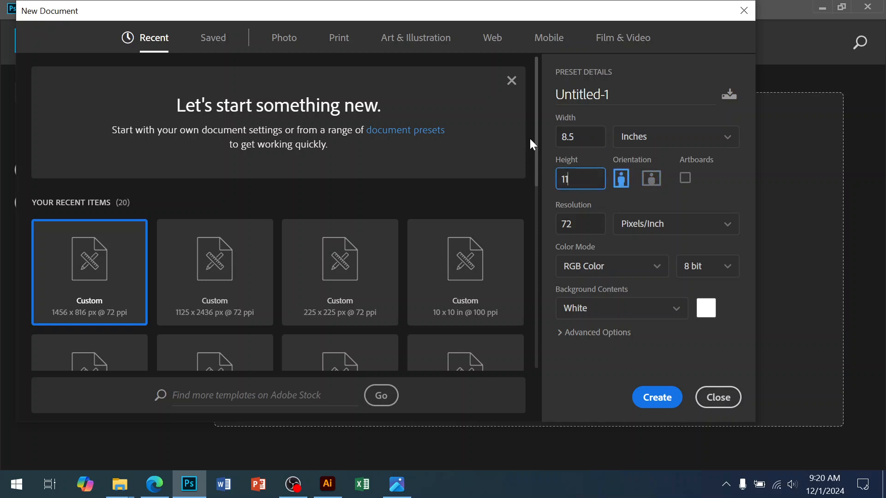
pyautogui.press('Tab')
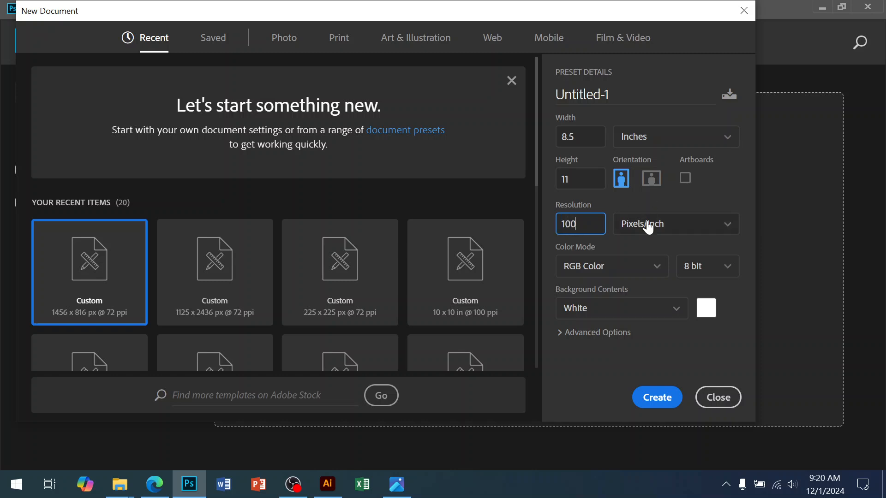
pyautogui.click(704, 277)
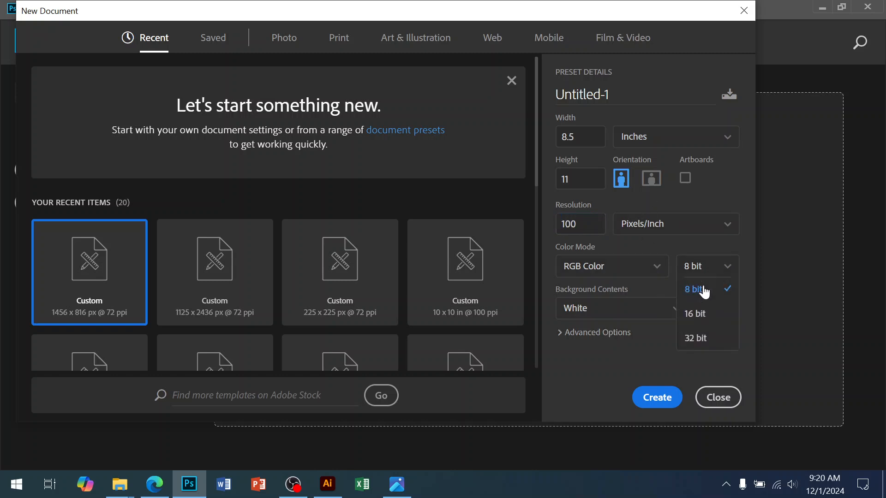
pyautogui.click(698, 313)
pyautogui.click(658, 397)
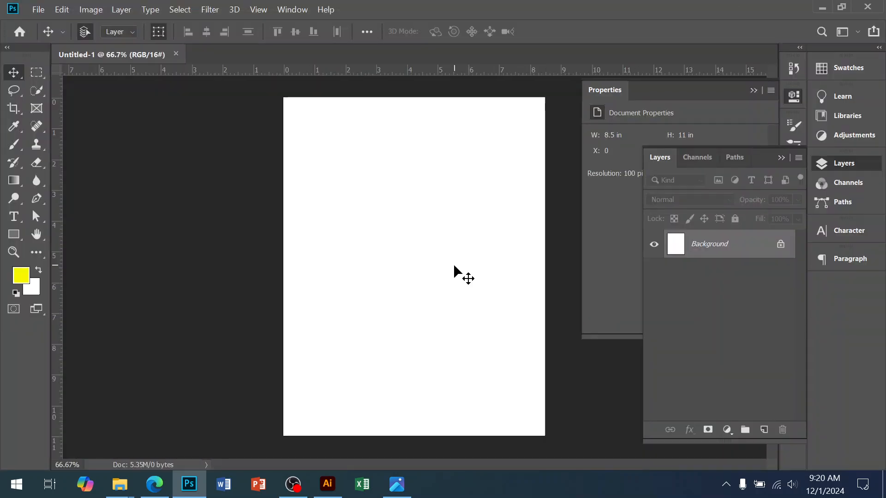
# Step: Check the reference flyer again, look through the Downloads folder for usable design assets, and close the folder
pyautogui.click(400, 488)
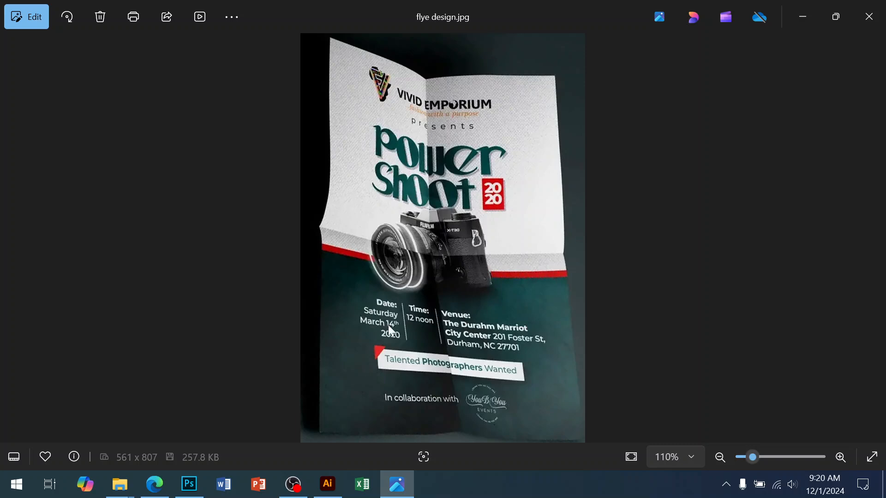
pyautogui.press('super+d')
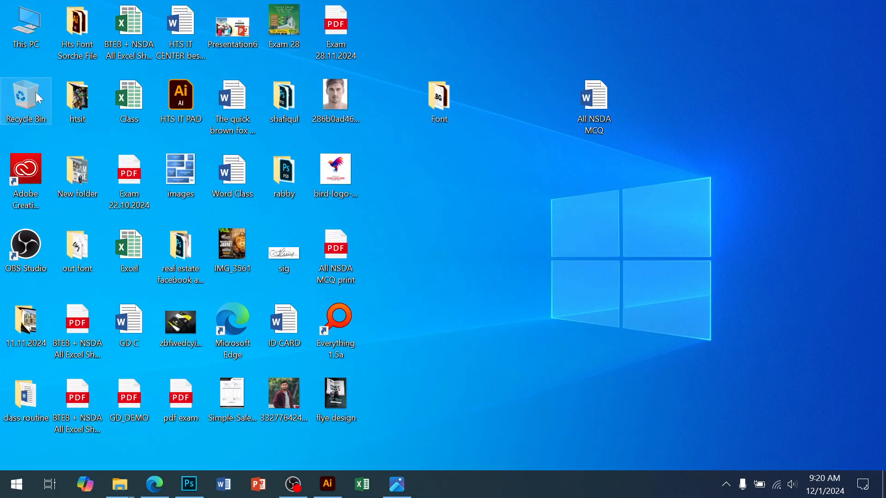
pyautogui.doubleClick(23, 33)
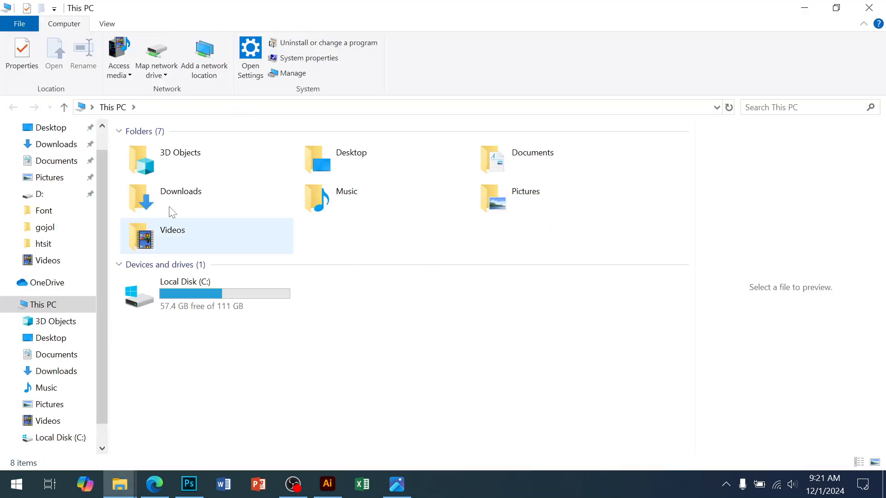
pyautogui.click(58, 147)
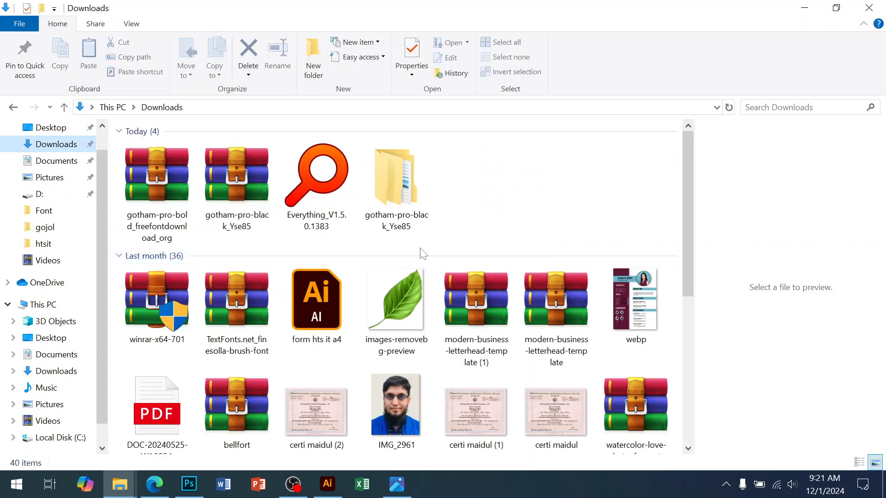
pyautogui.scroll(-5, 517, 276)
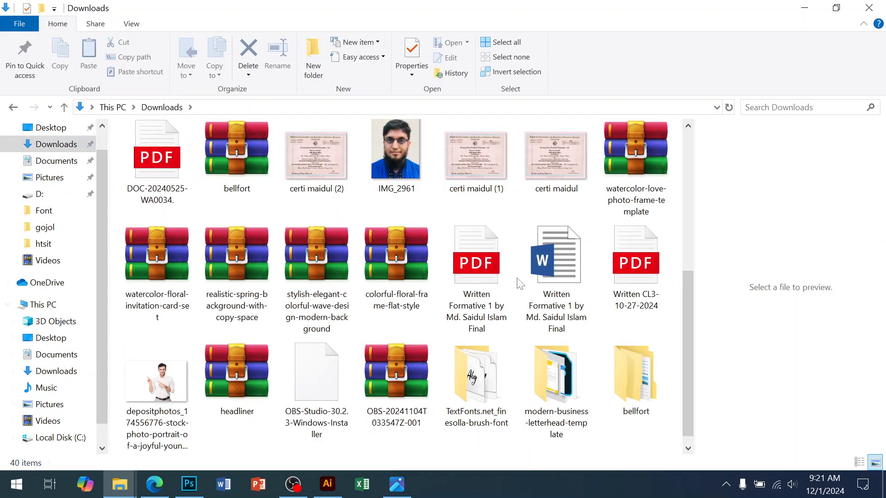
pyautogui.scroll(5, 518, 278)
pyautogui.click(870, 8)
pyautogui.click(579, 340)
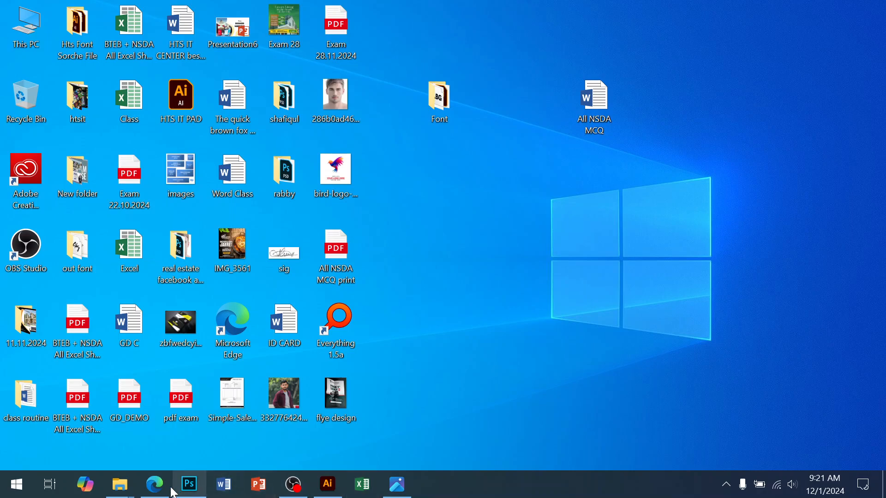
# Step: Switch to the Edge browser and search Google Images for "camaera logo"
pyautogui.click(154, 484)
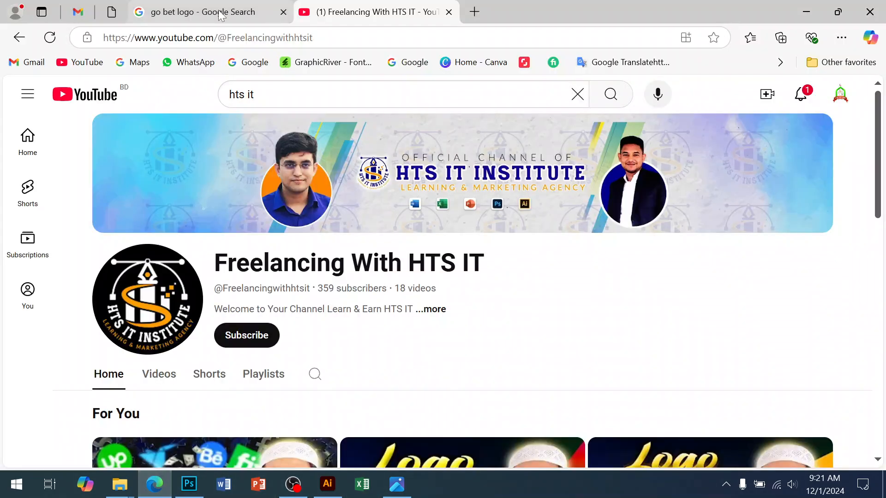
pyautogui.click(221, 15)
pyautogui.click(193, 90)
pyautogui.hotkey('ctrl', 'a')
pyautogui.write('camaera logo')
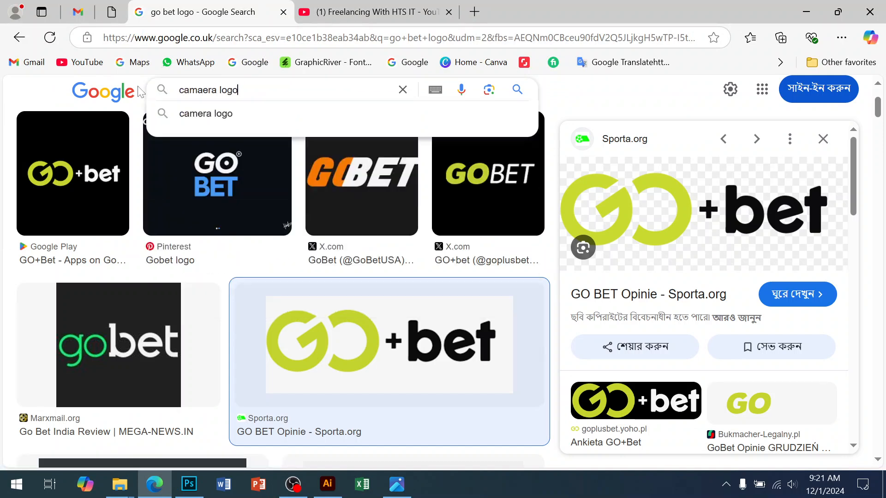
pyautogui.press('Return')
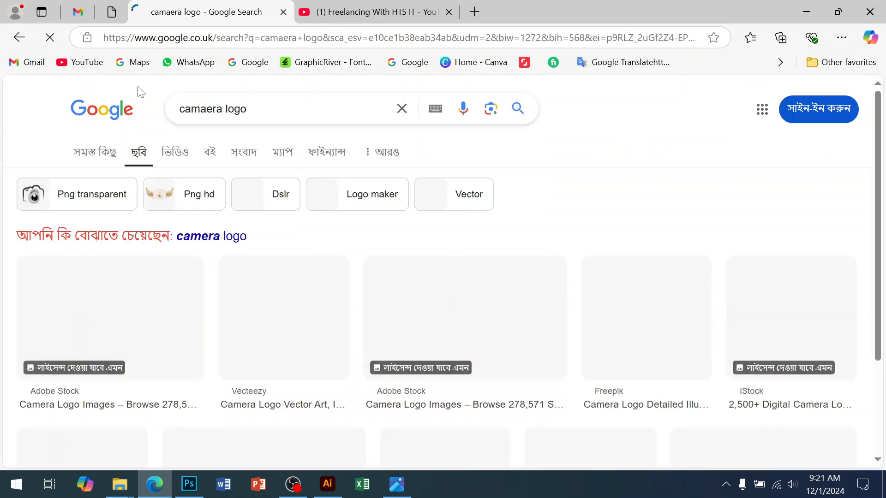
# Step: Browse the camera logo results and open the preview of PosterMyWall's white-on-black Photography logo
pyautogui.scroll(-5, 364, 231)
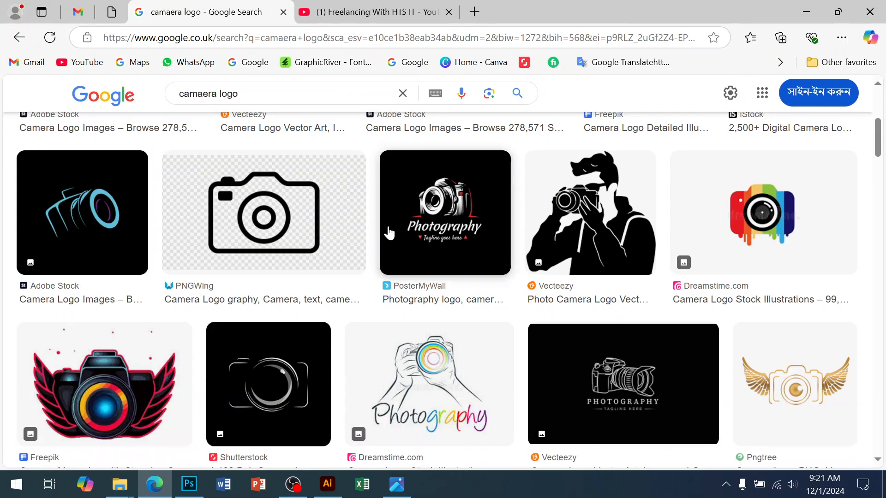
pyautogui.scroll(-5, 574, 258)
pyautogui.scroll(-5, 574, 290)
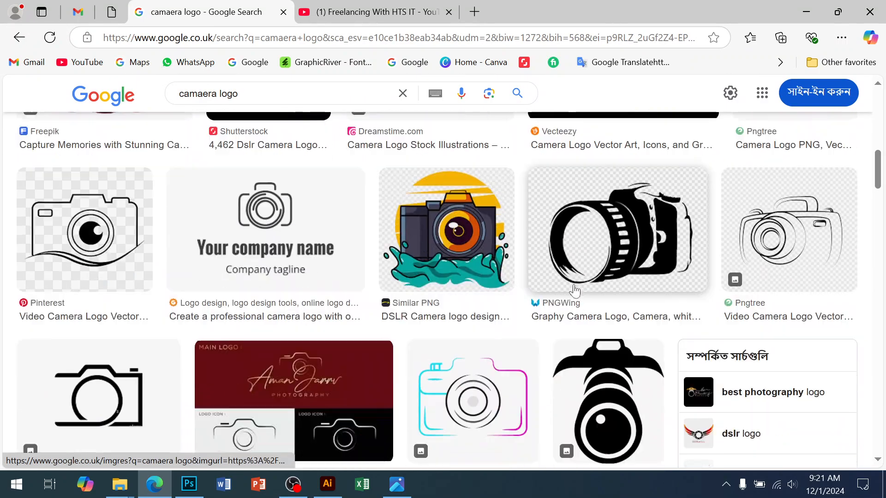
pyautogui.scroll(-5, 574, 291)
pyautogui.scroll(-4, 574, 291)
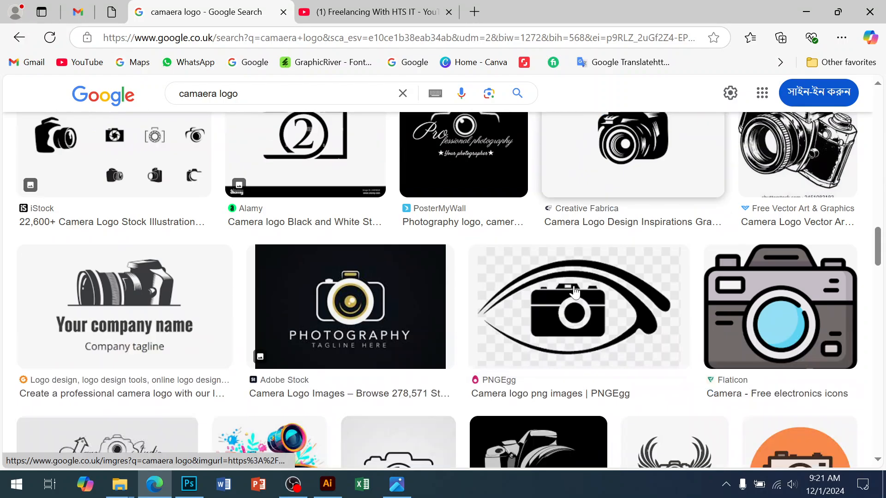
pyautogui.scroll(-2, 576, 291)
pyautogui.scroll(1, 578, 293)
pyautogui.scroll(15, 579, 295)
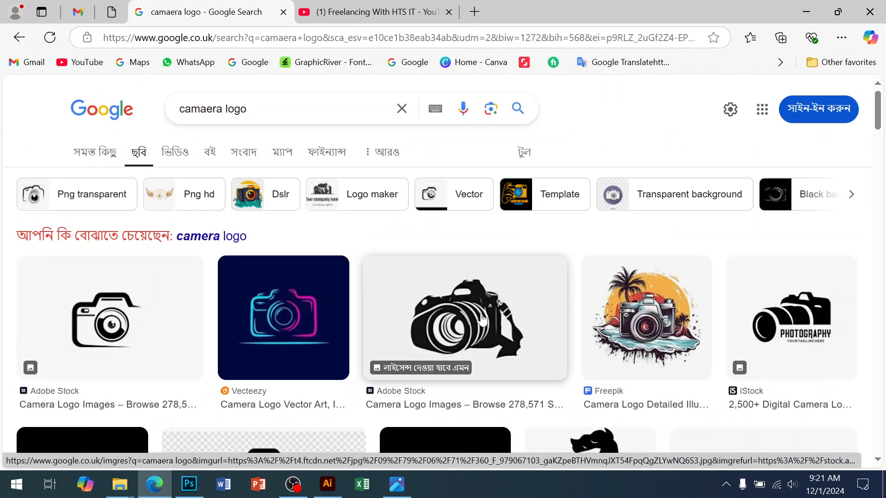
pyautogui.scroll(-4, 510, 355)
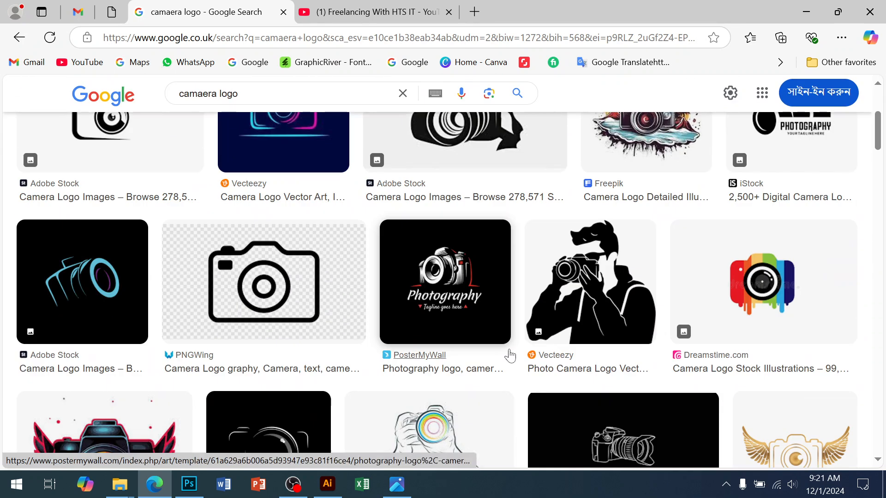
pyautogui.click(466, 316)
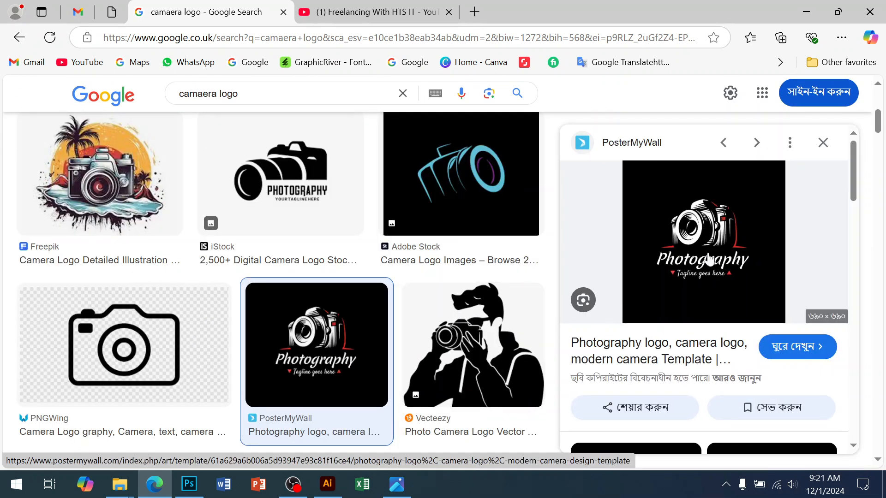
# Step: Look through the images related to the Photography logo and open the PosterMyWall logo with the orange camera
pyautogui.scroll(-8, 694, 282)
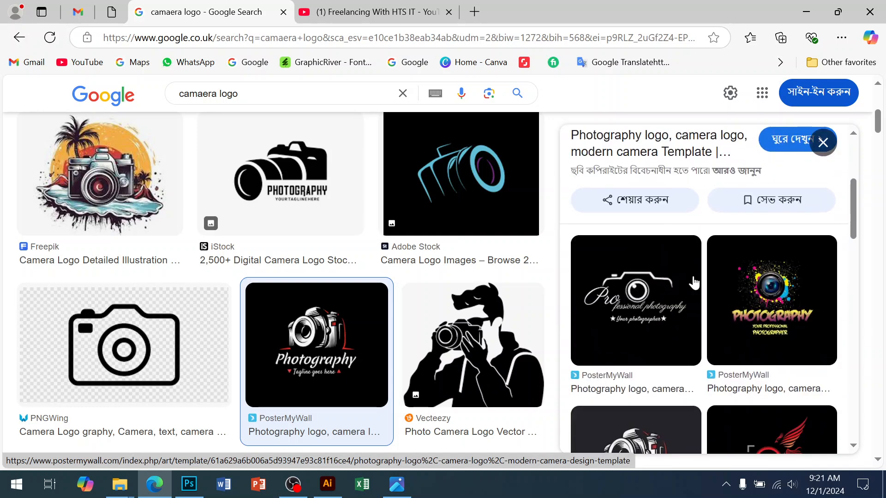
pyautogui.scroll(-5, 693, 282)
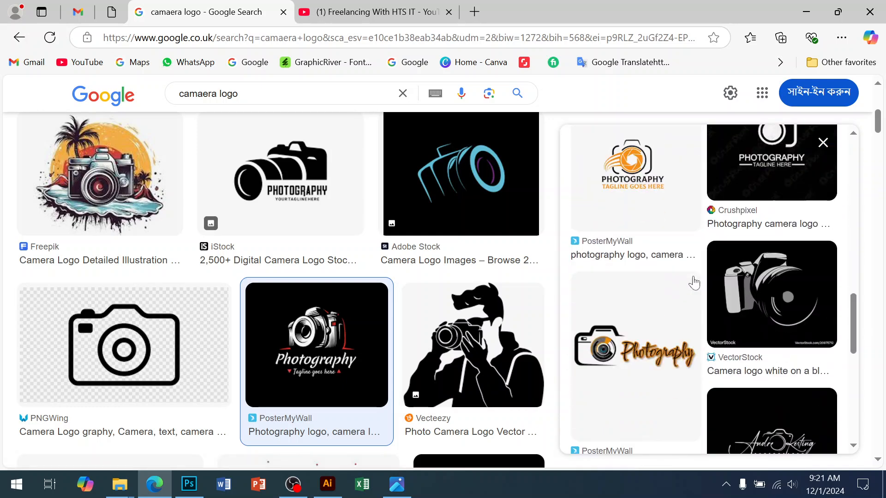
pyautogui.click(657, 200)
# Step: Expand the related images to the full list, browse them, and open the preview of Adobe Stock's World Photography Day logo
pyautogui.scroll(-6, 716, 306)
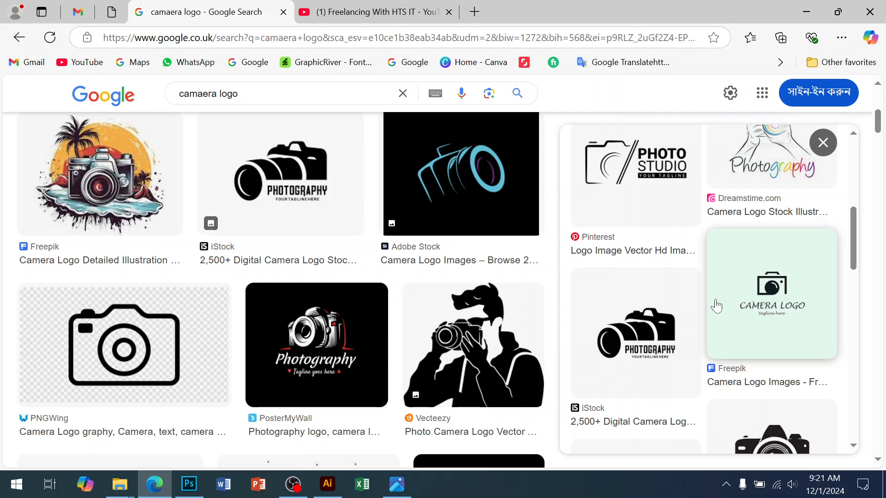
pyautogui.scroll(-5, 715, 306)
pyautogui.scroll(-4, 719, 309)
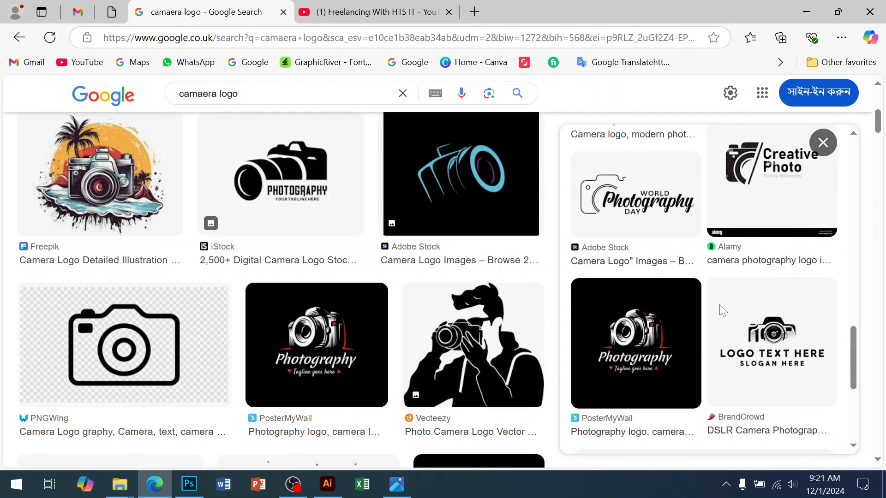
pyautogui.scroll(-5, 719, 309)
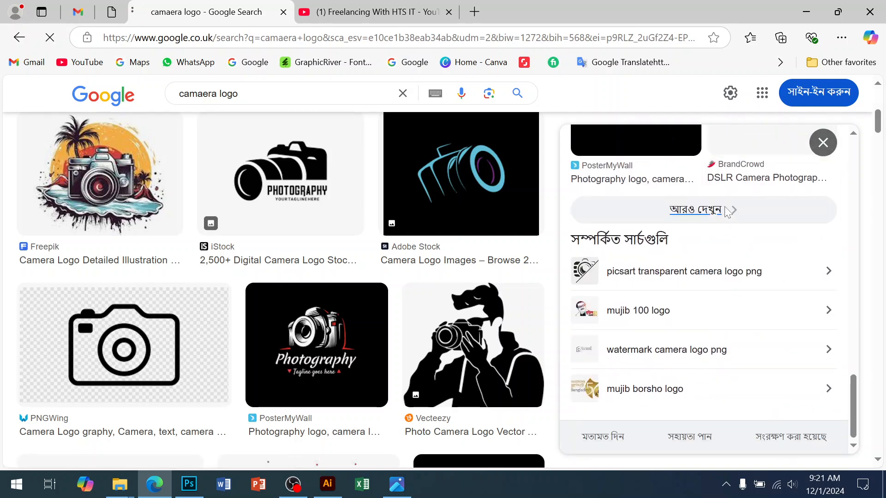
pyautogui.scroll(-5, 531, 374)
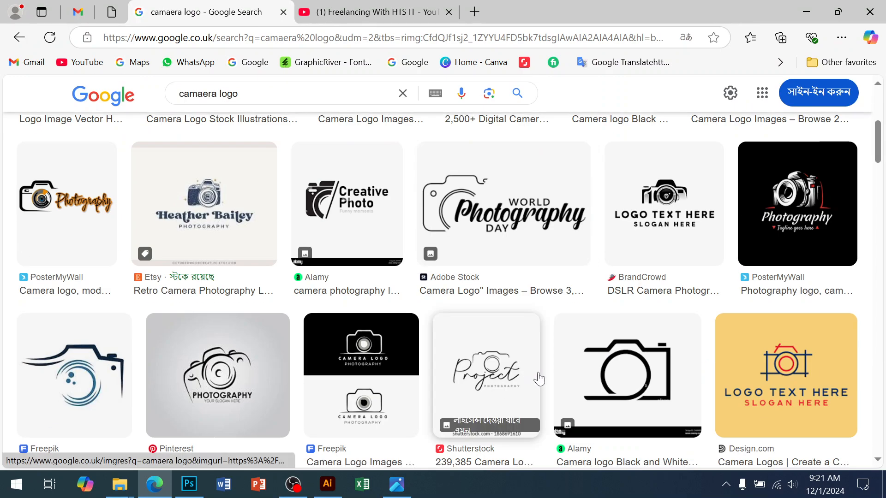
pyautogui.scroll(-5, 539, 374)
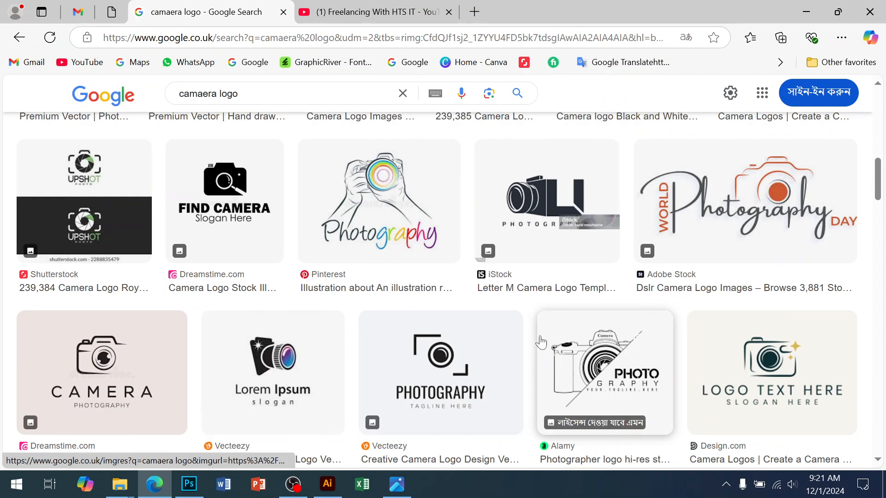
pyautogui.click(715, 208)
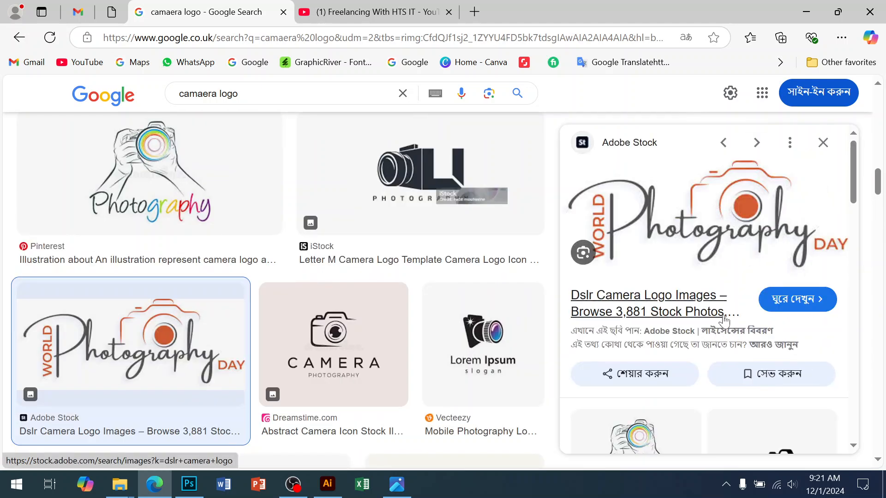
# Step: Copy the World Photography Day logo from the Adobe Stock preview and paste it into the blank flyer document in Photoshop
pyautogui.rightClick(691, 263)
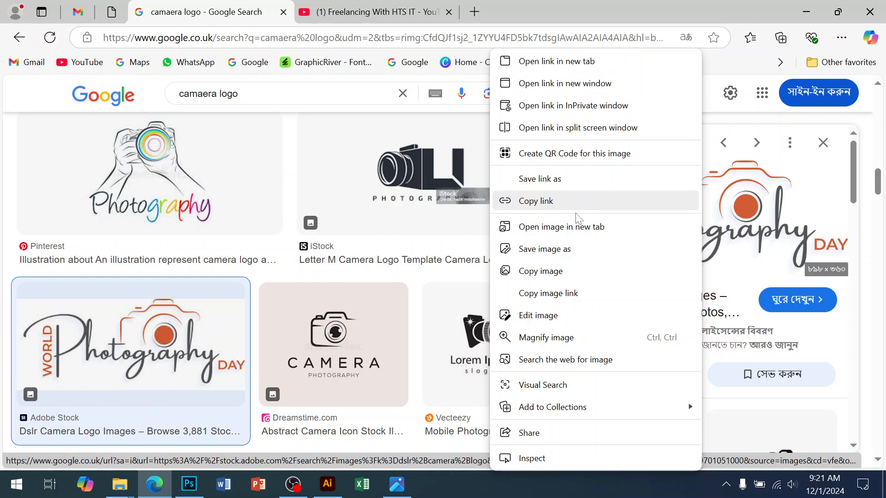
pyautogui.click(540, 279)
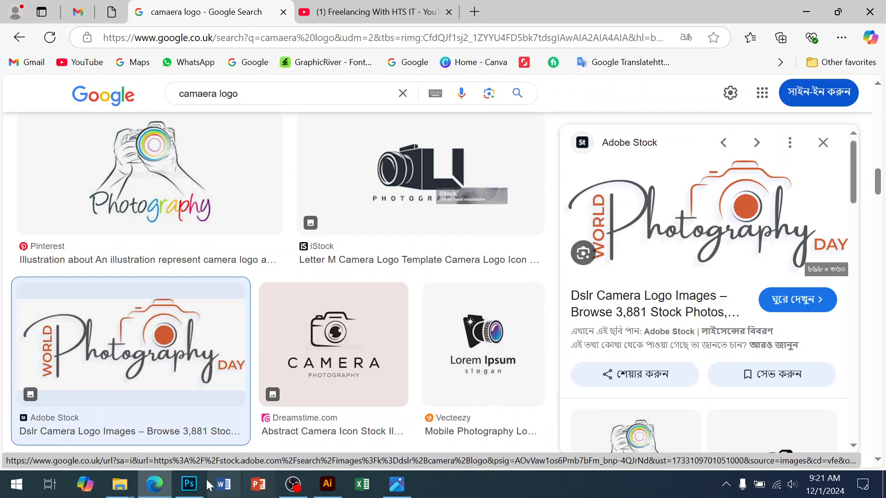
pyautogui.click(185, 493)
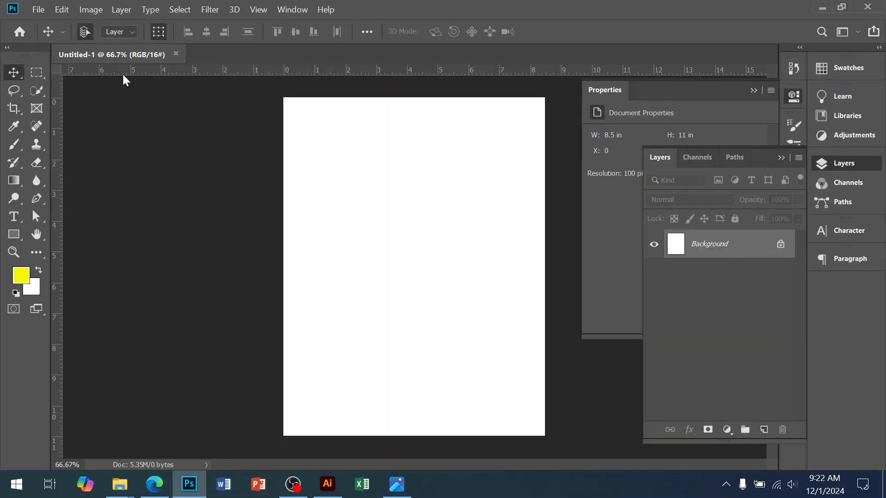
pyautogui.hotkey('ctrl', 'v')
# Step: Scale the pasted logo down to about 3.35 by 1.34 in and place it in the page's upper-left corner
pyautogui.moveTo(421, 211); pyautogui.dragTo(411, 267)
pyautogui.moveTo(447, 296); pyautogui.dragTo(361, 121)
pyautogui.moveTo(433, 139); pyautogui.dragTo(398, 138)
pyautogui.press('Return')
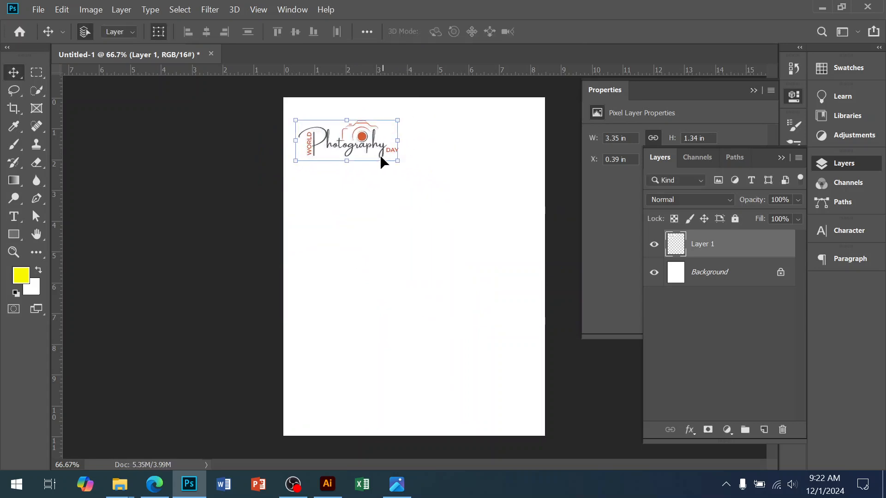
# Step: Inspect the placed logo up close, and look over the reference flyer in flye design.jpg
pyautogui.hotkey('ctrl', '+')
pyautogui.moveTo(344, 154); pyautogui.dragTo(340, 142)
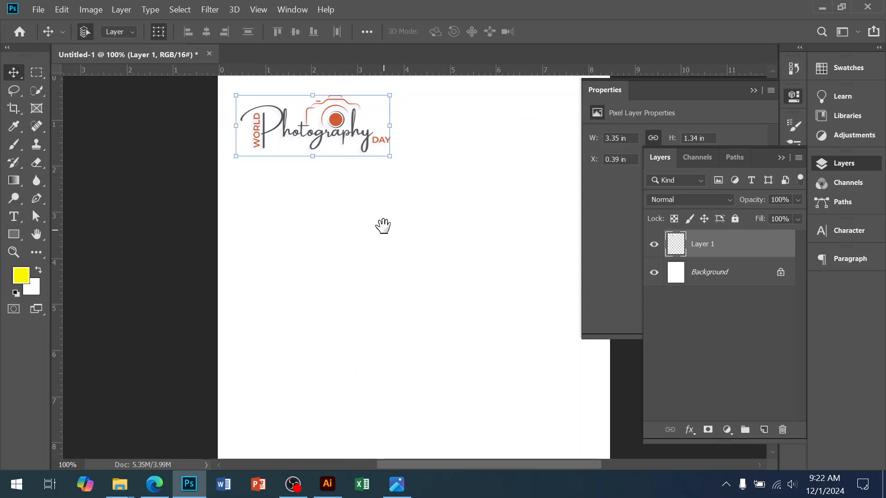
pyautogui.moveTo(427, 280); pyautogui.dragTo(423, 256)
pyautogui.keyDown('alt'); pyautogui.click(406, 289); pyautogui.keyUp('alt')
pyautogui.moveTo(404, 315); pyautogui.dragTo(408, 264)
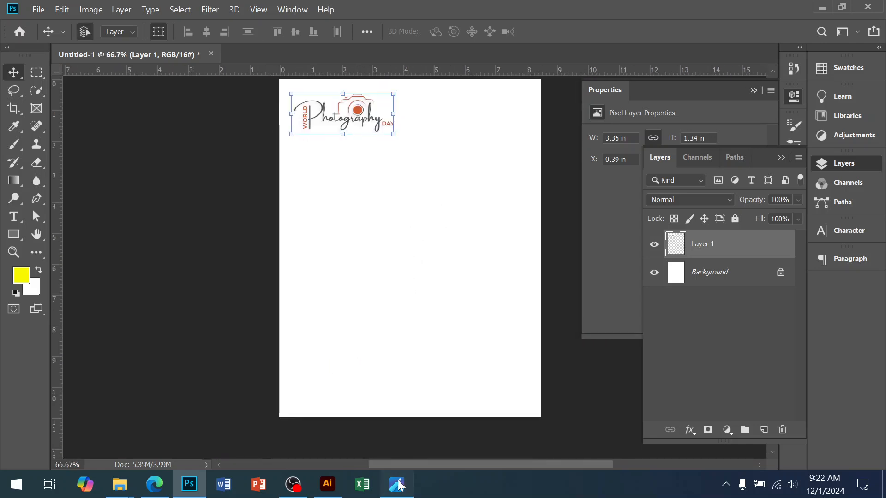
pyautogui.click(396, 484)
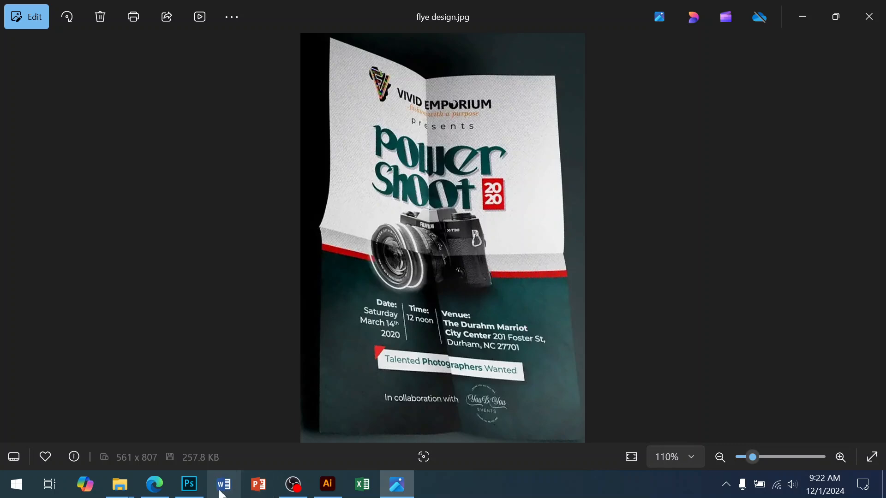
pyautogui.click(189, 484)
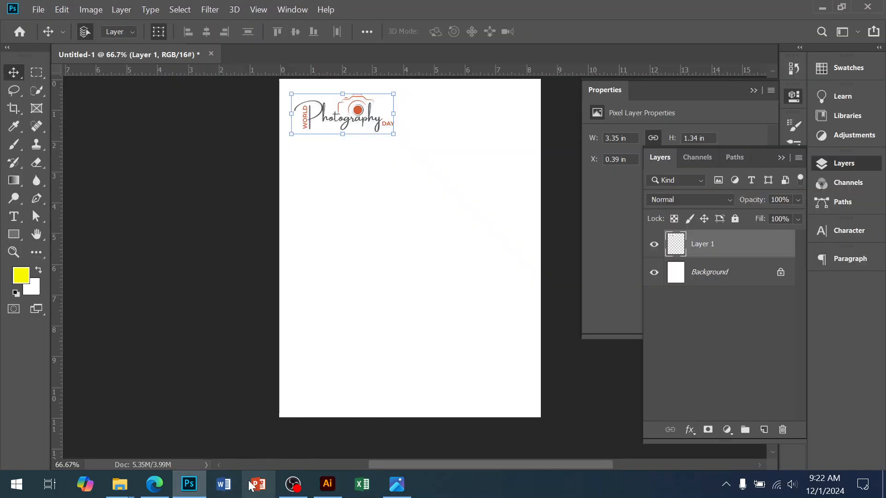
# Step: Switch to Edge and search Google Images for "watercolor splash" in a new tab
pyautogui.click(154, 484)
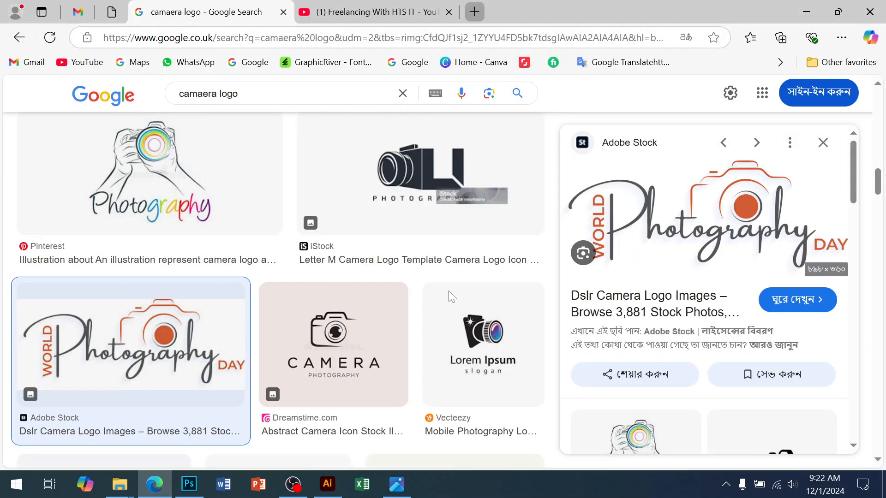
pyautogui.hotkey('ctrl', 't')
pyautogui.write('g')
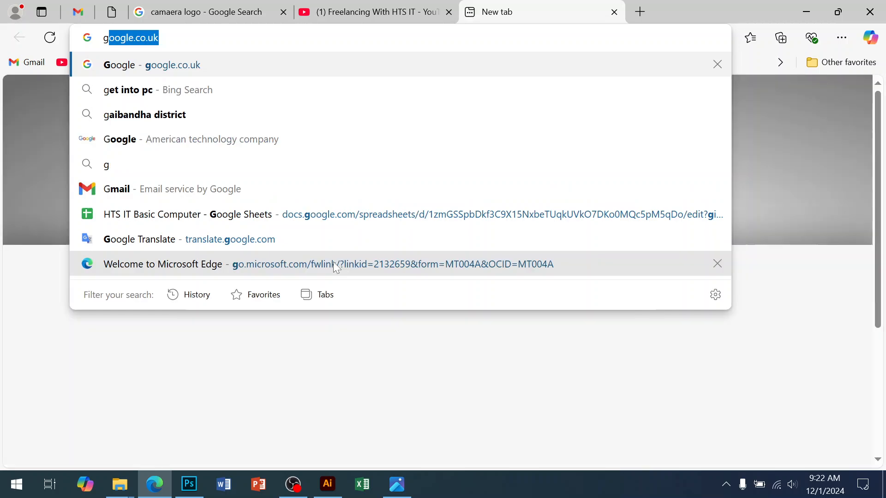
pyautogui.press('Return')
pyautogui.write('wha')
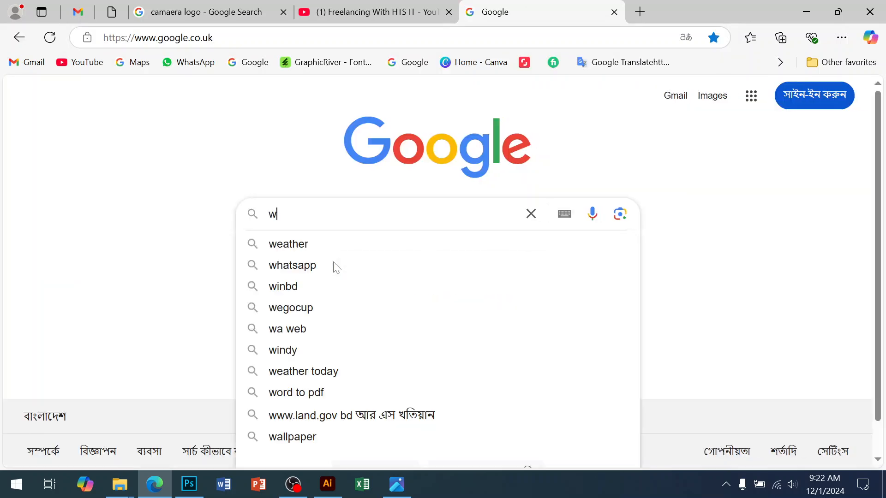
pyautogui.press('BackSpace')
pyautogui.press('BackSpace')
pyautogui.write('ater color s')
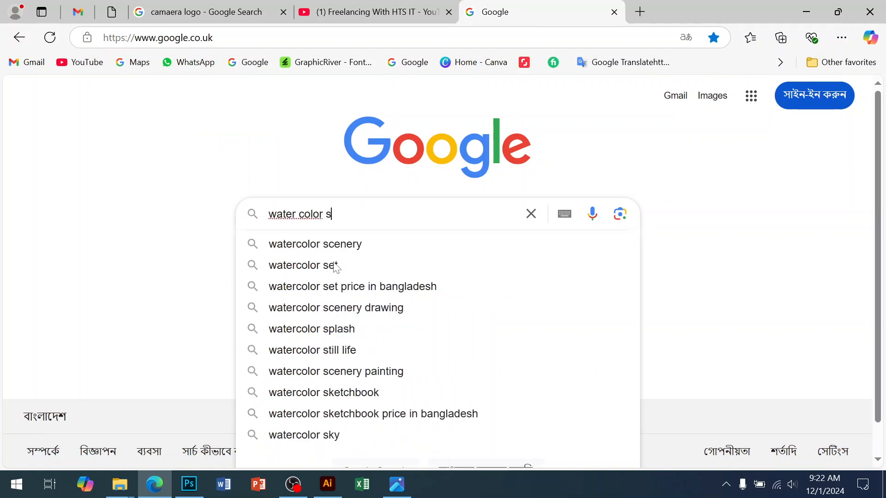
pyautogui.write('pla')
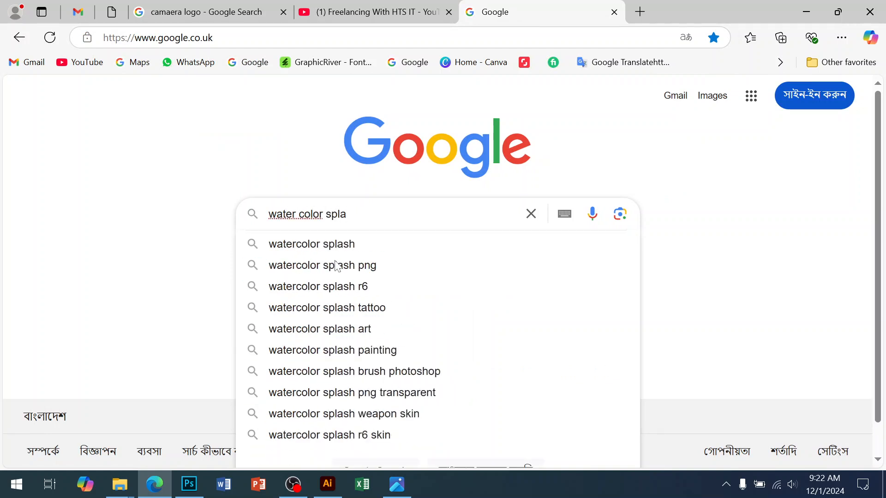
pyautogui.click(319, 245)
pyautogui.click(140, 153)
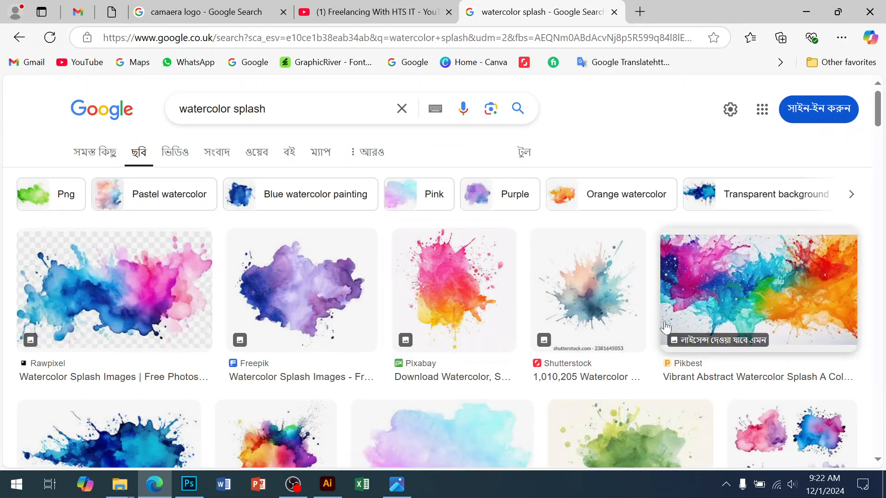
# Step: Browse the watercolor splash results and open the previews of the purple splash from Pngtree and Pinterest
pyautogui.scroll(-4, 664, 327)
pyautogui.scroll(-4, 637, 332)
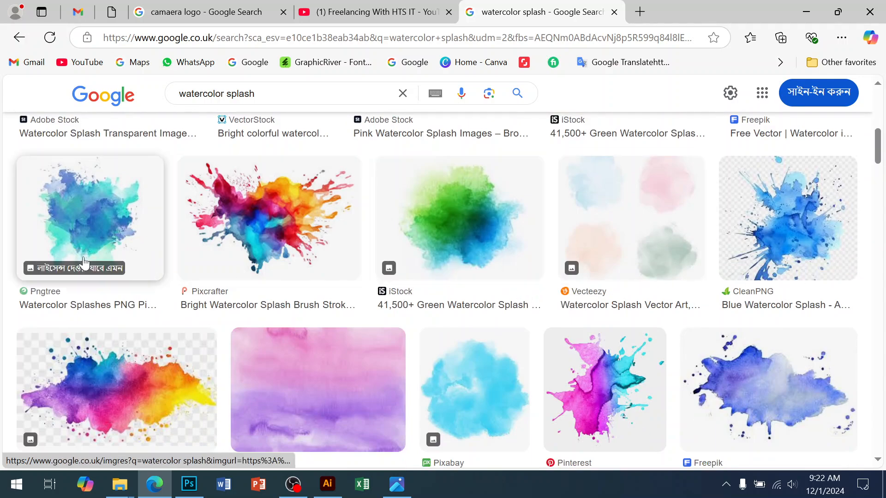
pyautogui.click(81, 244)
pyautogui.scroll(-6, 765, 345)
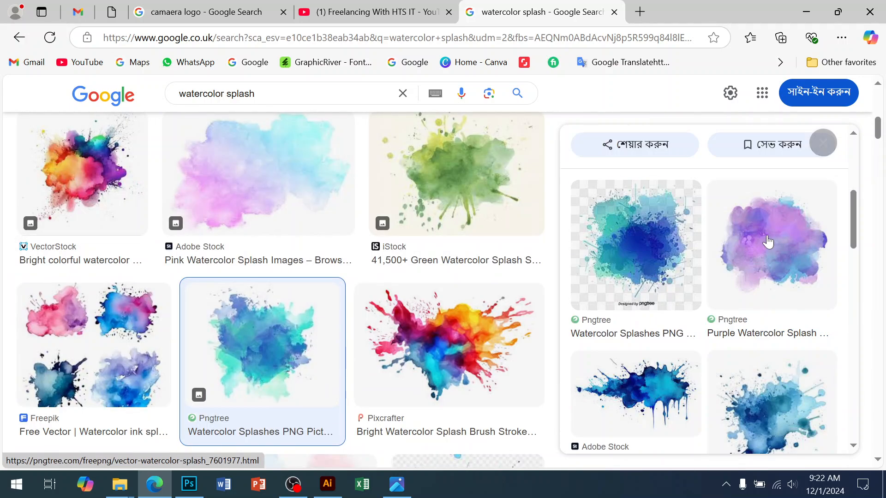
pyautogui.click(776, 257)
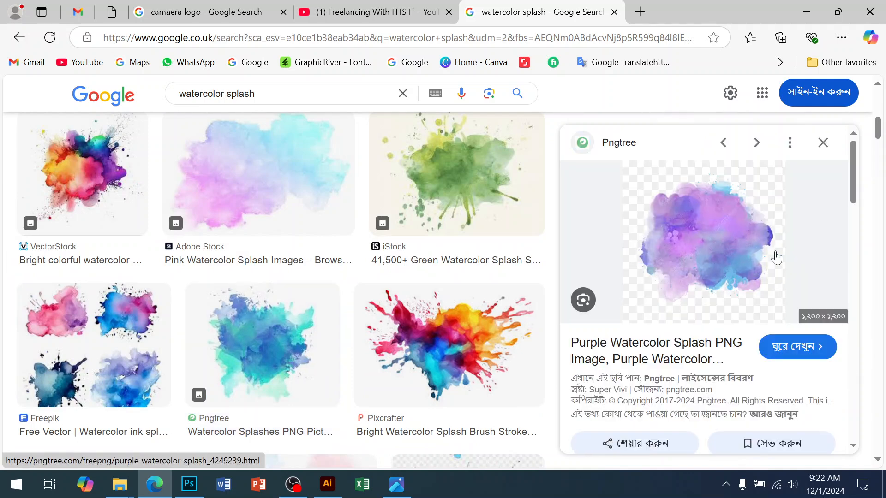
pyautogui.scroll(-5, 742, 277)
pyautogui.click(667, 243)
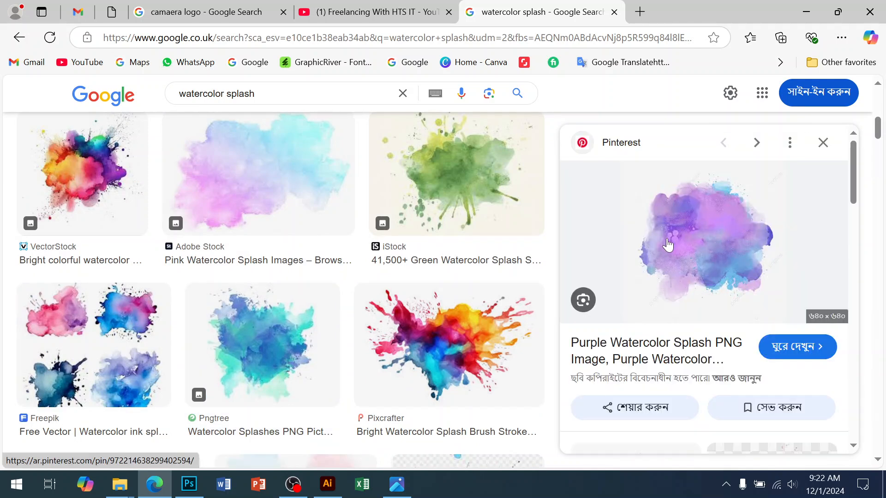
# Step: Look through the images related to the Pinterest splash and reopen Pngtree's purple watercolor splash preview
pyautogui.rightClick(709, 278)
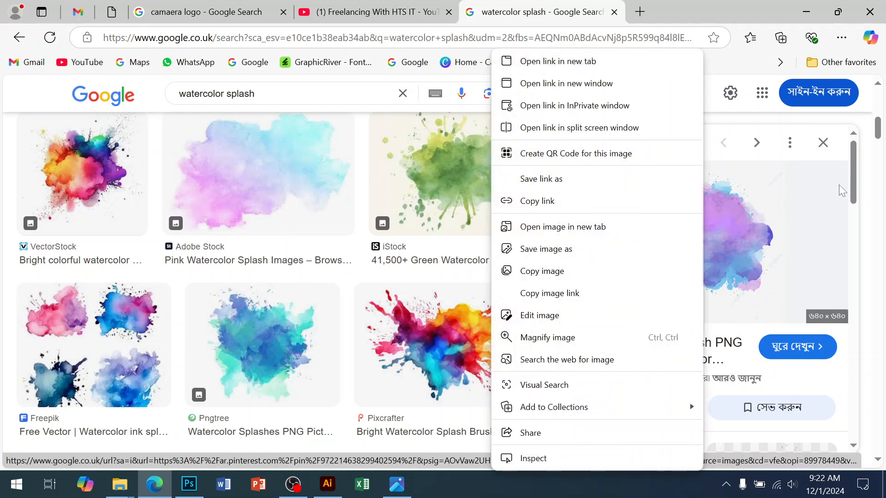
pyautogui.click(858, 175)
pyautogui.scroll(-3, 760, 282)
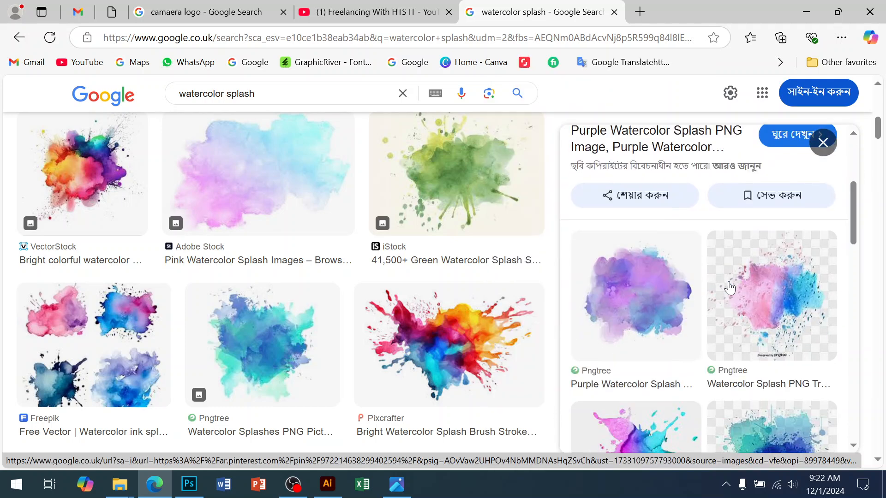
pyautogui.click(647, 313)
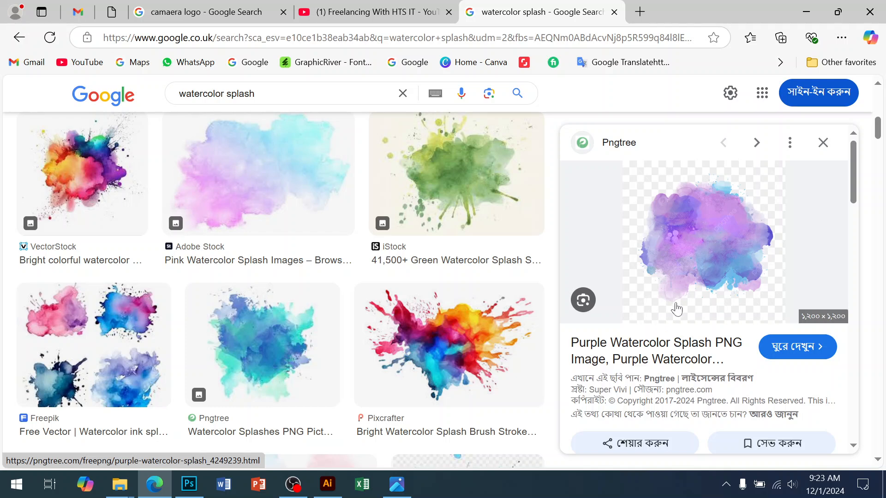
pyautogui.rightClick(699, 263)
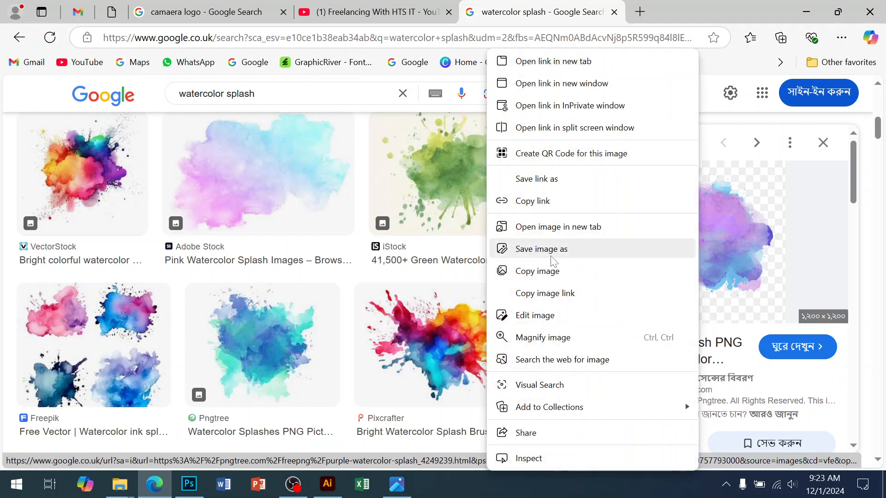
pyautogui.click(853, 210)
# Step: Find Vecteezy's round "Abstract pink splash watercolor" among the related images and copy its preview image
pyautogui.scroll(-5, 759, 251)
pyautogui.scroll(-3, 688, 259)
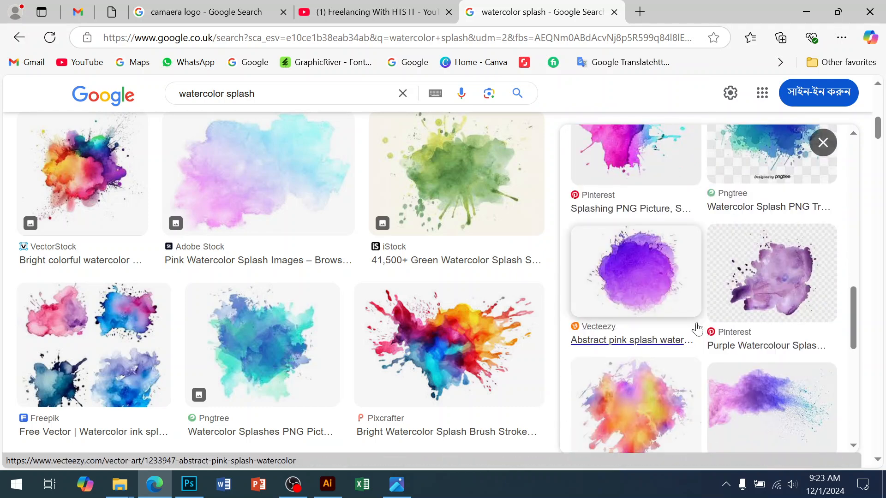
pyautogui.click(673, 340)
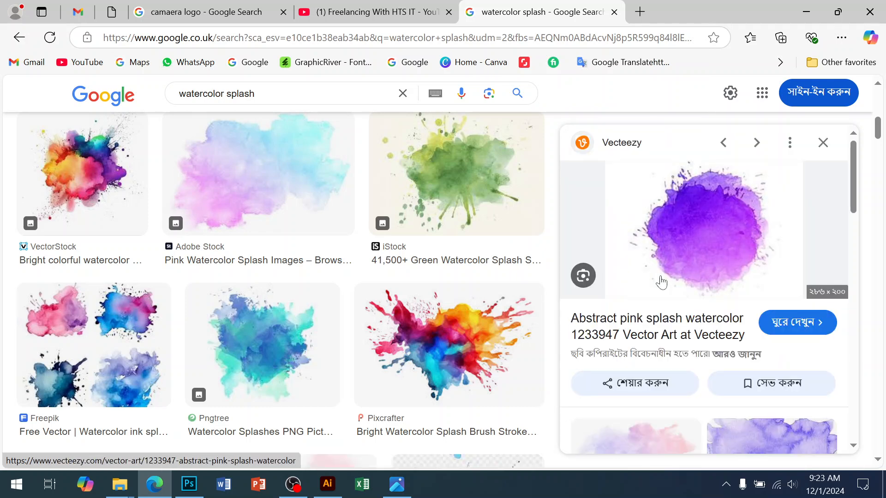
pyautogui.rightClick(698, 267)
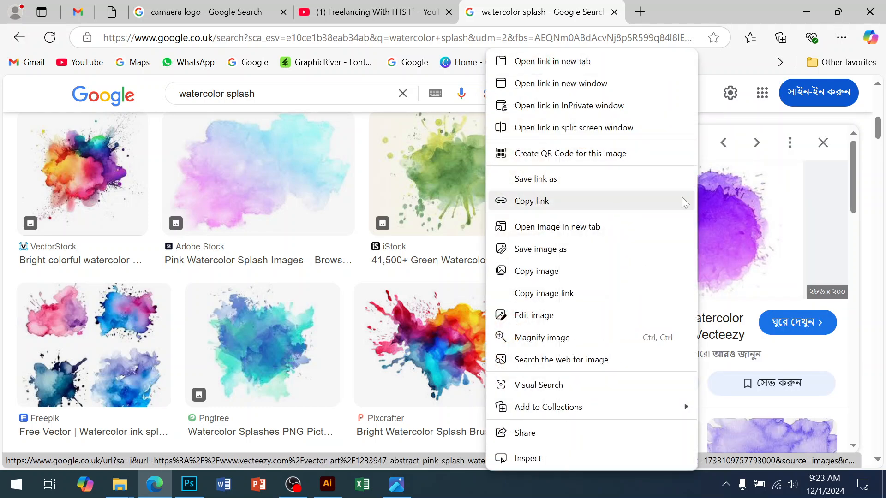
pyautogui.click(572, 282)
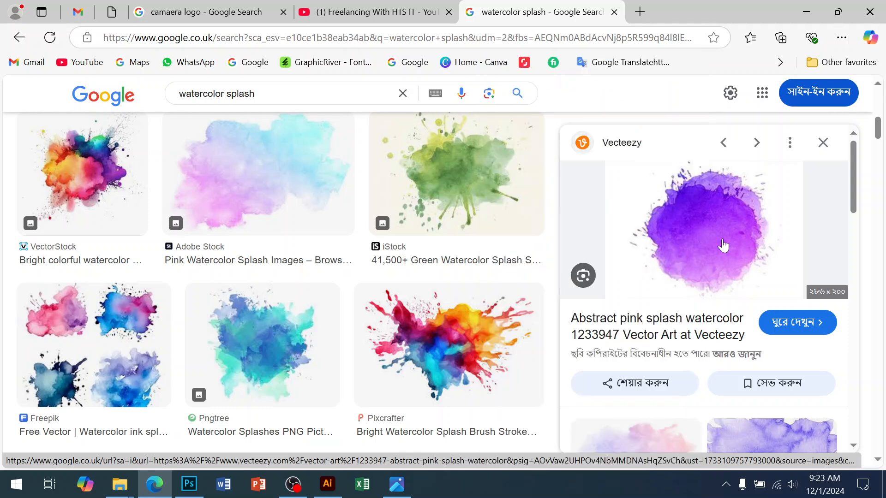
# Step: Switch to Photoshop, create a second document with the offered settings and paste the copied purple splash into it
pyautogui.click(189, 484)
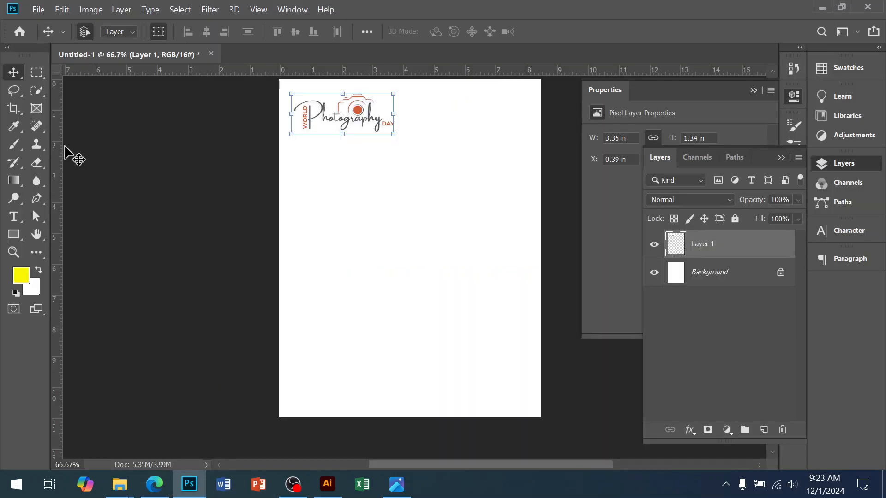
pyautogui.click(39, 10)
pyautogui.press('Escape')
pyautogui.hotkey('ctrl', 'n')
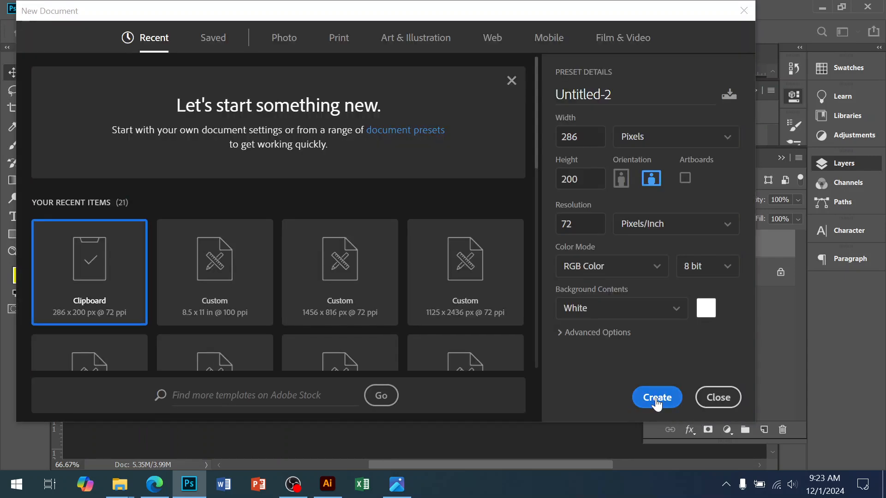
pyautogui.click(656, 397)
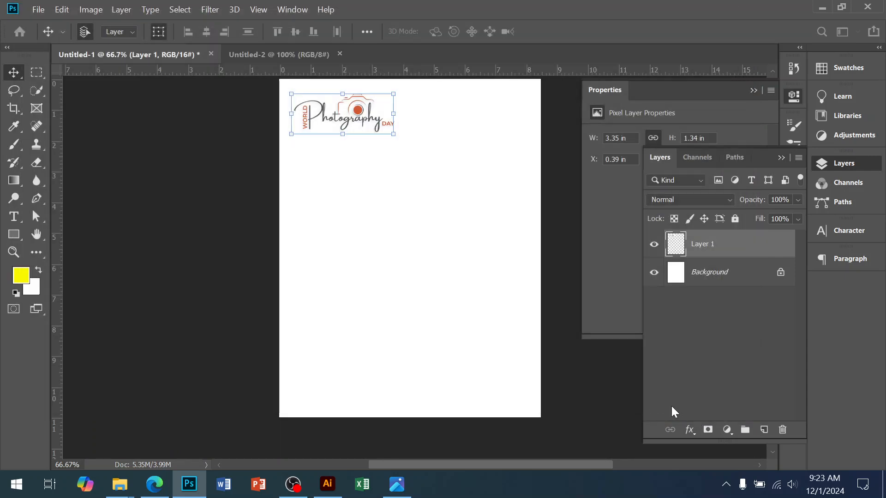
pyautogui.hotkey('ctrl', 'v')
pyautogui.hotkey('ctrl', '+')
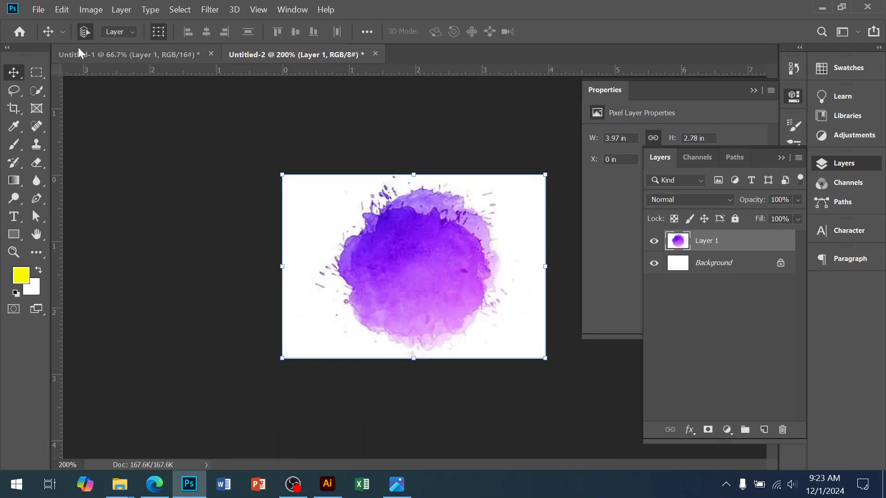
# Step: Define a brush preset from the purple watercolor splash and activate the Brush tool
pyautogui.click(63, 10)
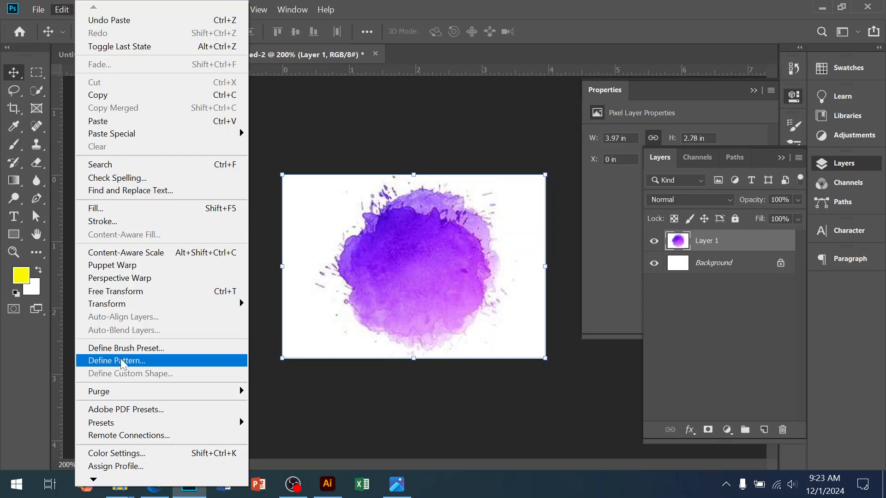
pyautogui.click(172, 347)
pyautogui.click(554, 141)
pyautogui.press('b')
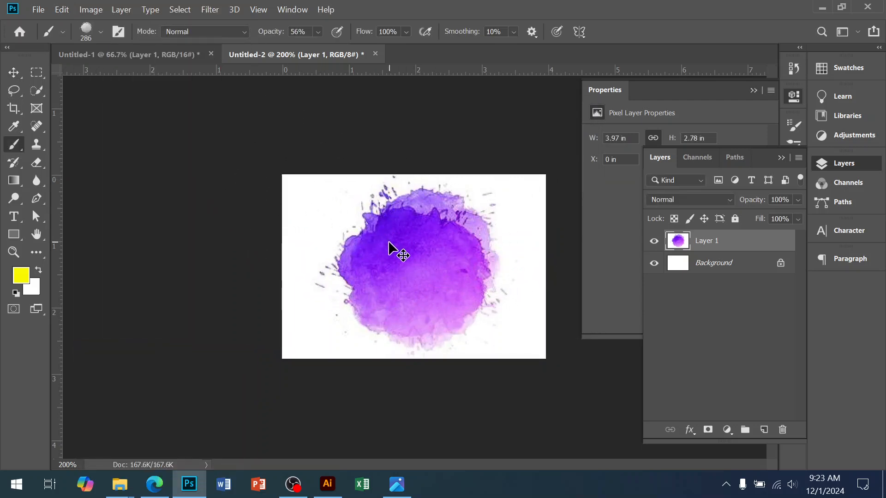
# Step: Close the splash document without saving it, and add an empty layer above the logo in the flyer document
pyautogui.hotkey('ctrl', 'w')
pyautogui.click(482, 200)
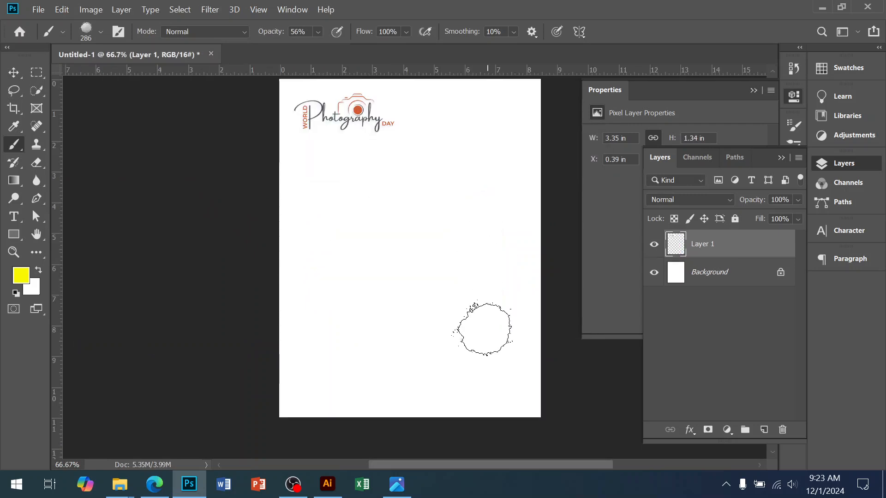
pyautogui.click(763, 429)
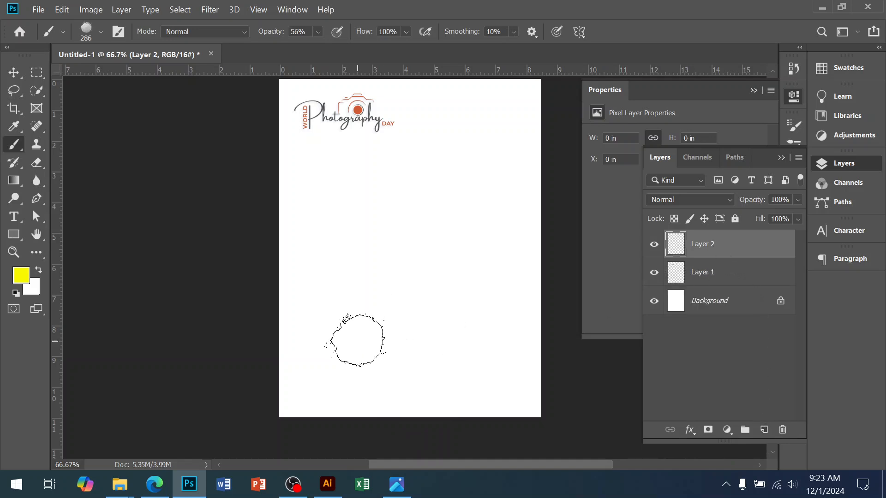
pyautogui.keyDown('ctrl'); pyautogui.click(375, 133); pyautogui.keyUp('ctrl')
pyautogui.keyDown('ctrl'); pyautogui.click(375, 132); pyautogui.keyUp('ctrl')
pyautogui.moveTo(337, 134); pyautogui.dragTo(340, 249)
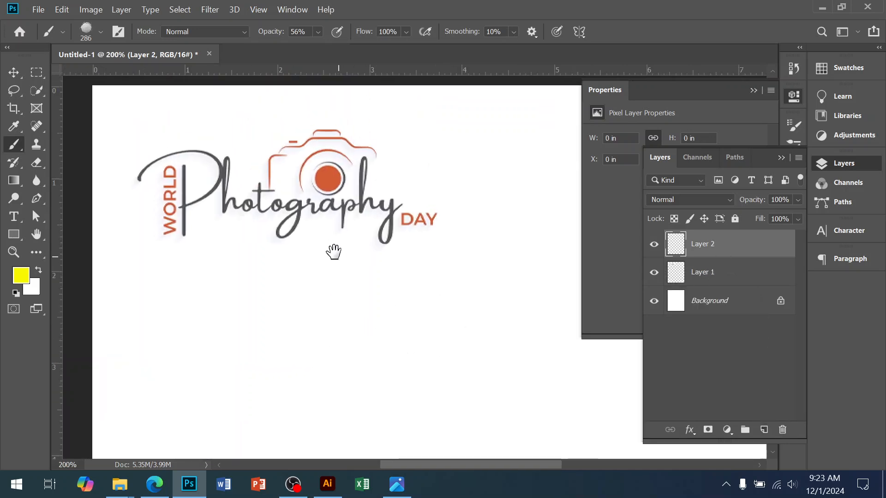
# Step: Check the reference flyer, then set the foreground colour to green 047a47 and reactivate the Brush tool
pyautogui.click(397, 484)
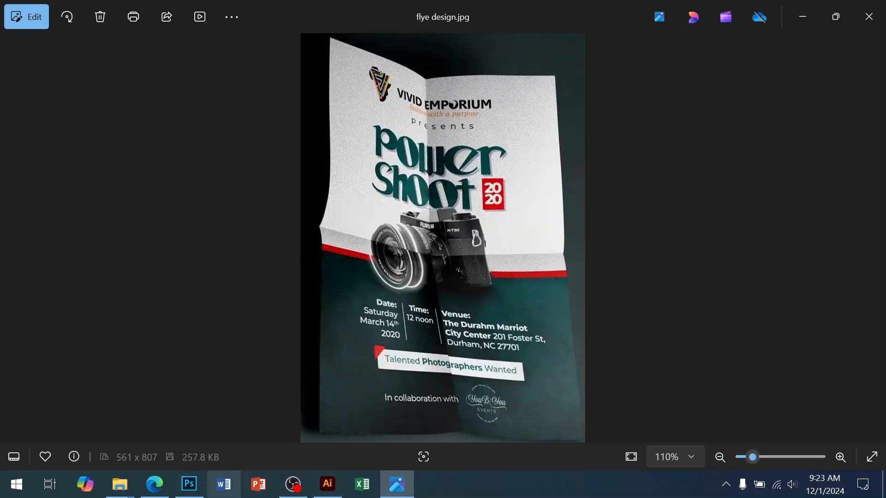
pyautogui.click(189, 485)
pyautogui.click(20, 283)
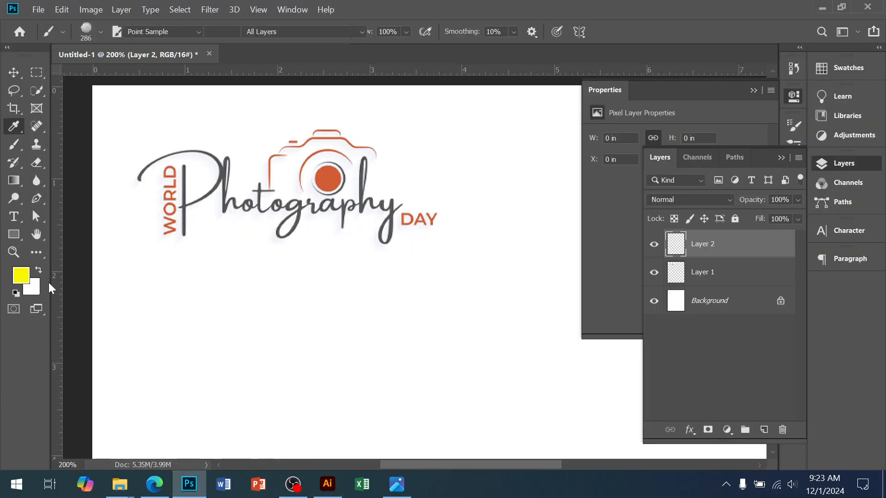
pyautogui.click(709, 222)
pyautogui.click(683, 223)
pyautogui.moveTo(711, 237)
pyautogui.mouseDown()
pyautogui.moveTo(712, 216)
pyautogui.moveTo(689, 196)
pyautogui.moveTo(690, 174)
pyautogui.moveTo(688, 189)
pyautogui.mouseUp()
pyautogui.click(710, 198)
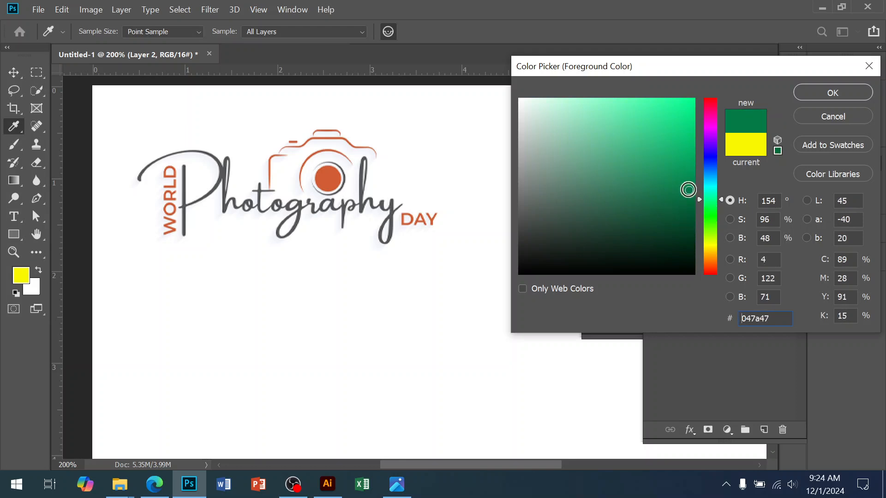
pyautogui.click(832, 93)
pyautogui.press('b')
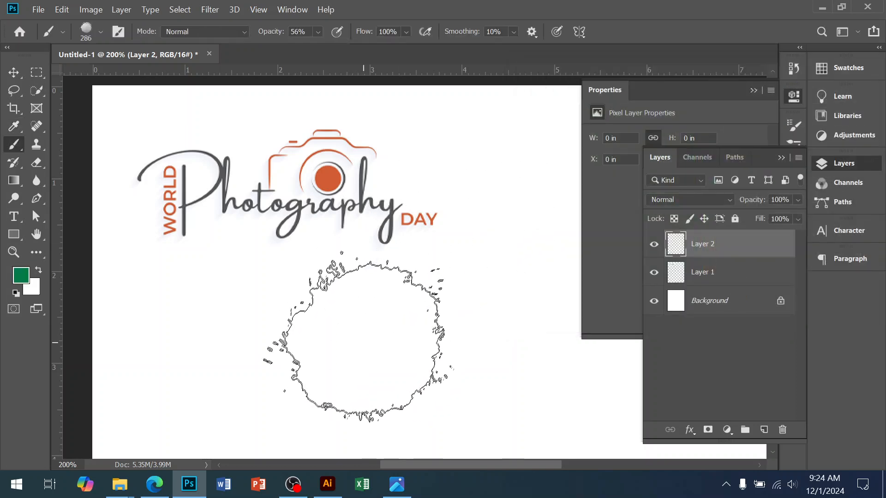
# Step: Enlarge the splash brush to 800 px for stamping across the lower part of the page
pyautogui.keyDown('alt'); pyautogui.click(409, 376); pyautogui.keyUp('alt')
pyautogui.moveTo(424, 378); pyautogui.dragTo(344, 162)
pyautogui.keyDown('alt'); pyautogui.click(363, 308); pyautogui.keyUp('alt')
pyautogui.moveTo(351, 360); pyautogui.dragTo(340, 276)
pyautogui.press(']')
pyautogui.press(']')
pyautogui.press(']')
pyautogui.press(']')
pyautogui.press(']')
pyautogui.press(']')
pyautogui.press(']')
pyautogui.press(']')
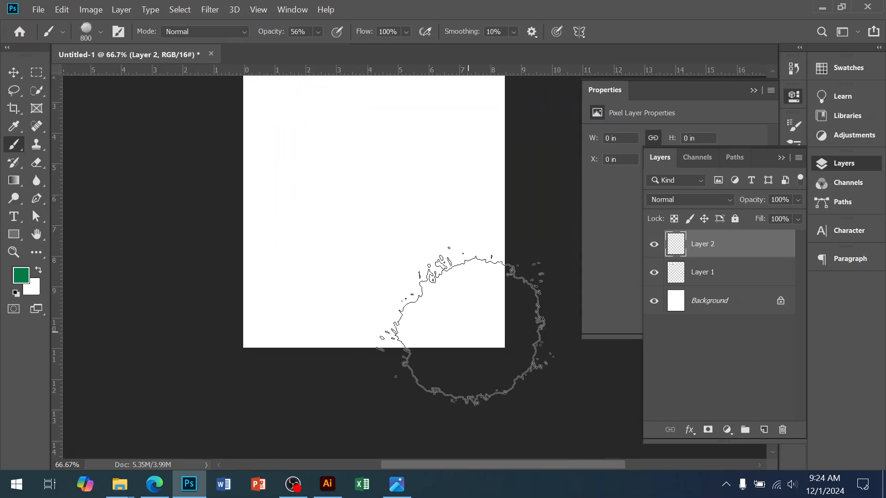
# Step: Try stamping the green splash at 56% opacity over the page's lower-right corner
pyautogui.click(466, 335)
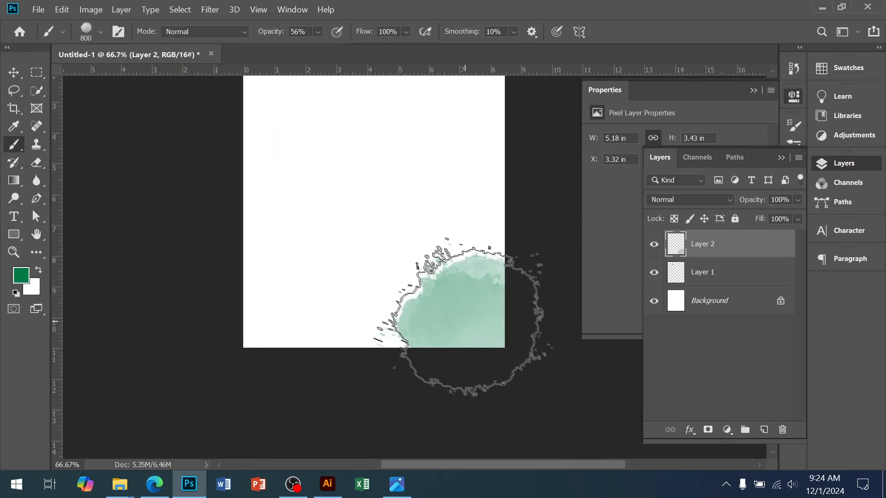
pyautogui.click(475, 320)
pyautogui.hotkey('ctrl', 'z')
pyautogui.hotkey('ctrl', 'z')
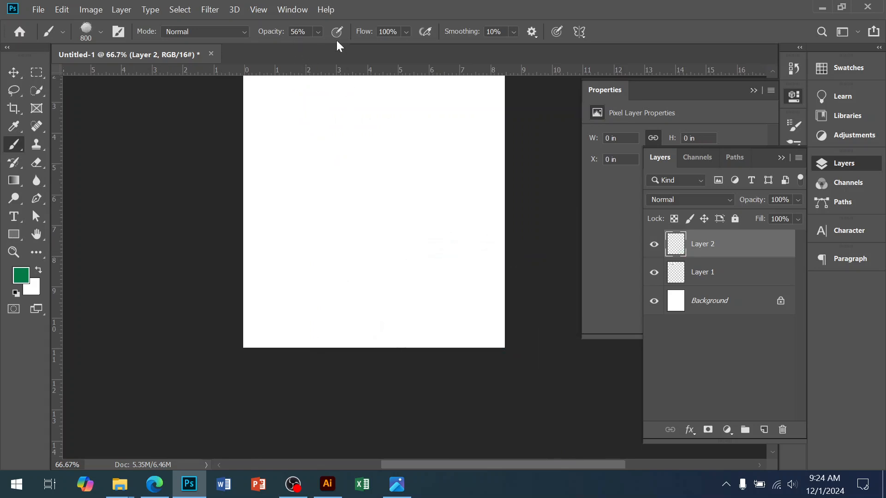
# Step: Set the brush's opacity and smoothing to 100% and stamp green splashes along the page's entire bottom edge
pyautogui.click(319, 32)
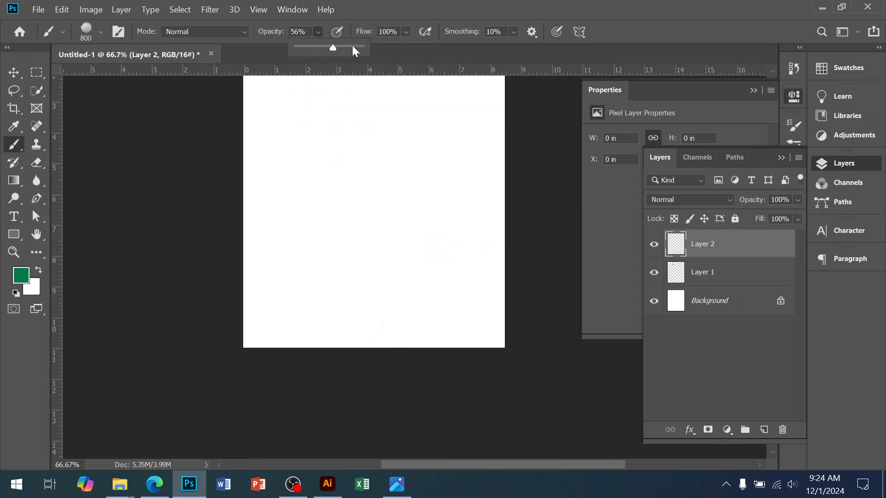
pyautogui.click(514, 33)
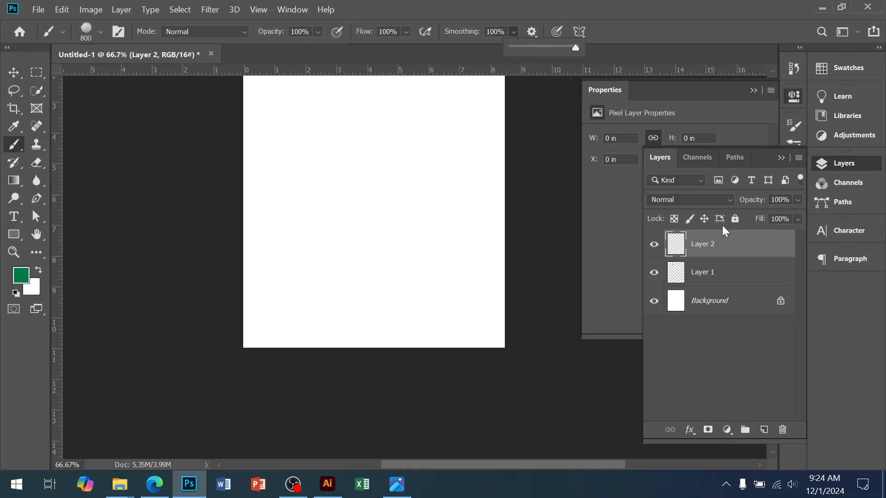
pyautogui.click(463, 327)
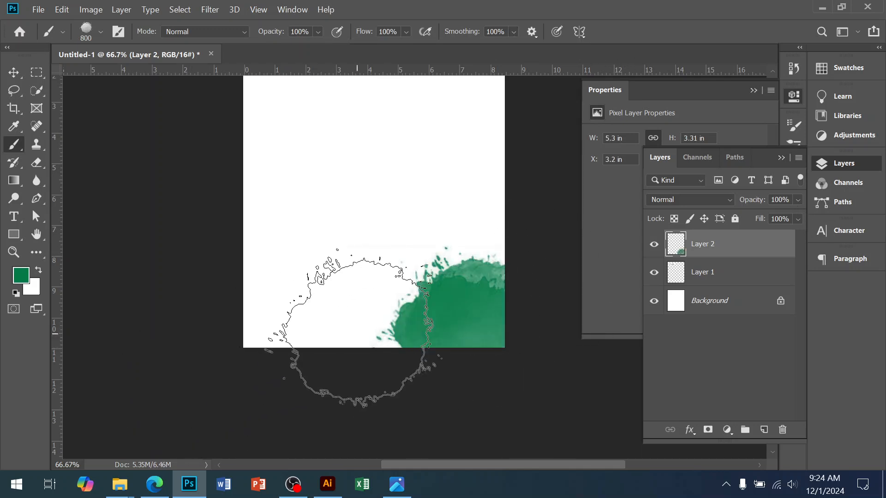
pyautogui.click(350, 328)
pyautogui.click(345, 328)
pyautogui.click(236, 325)
pyautogui.click(235, 325)
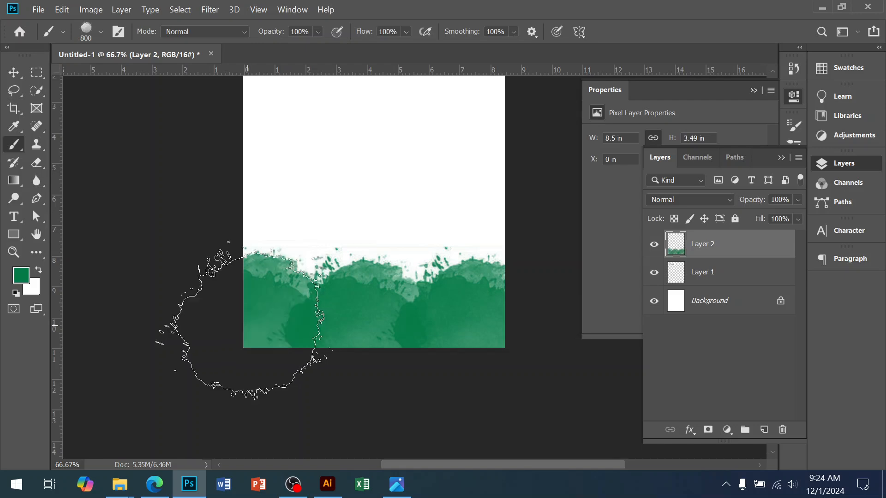
# Step: Stamp a second row of green splashes above the first, covering the page's lower half up to about 6 in
pyautogui.click(265, 260)
pyautogui.click(273, 267)
pyautogui.click(389, 261)
pyautogui.click(387, 262)
pyautogui.click(386, 261)
pyautogui.click(335, 257)
pyautogui.click(337, 265)
pyautogui.click(445, 263)
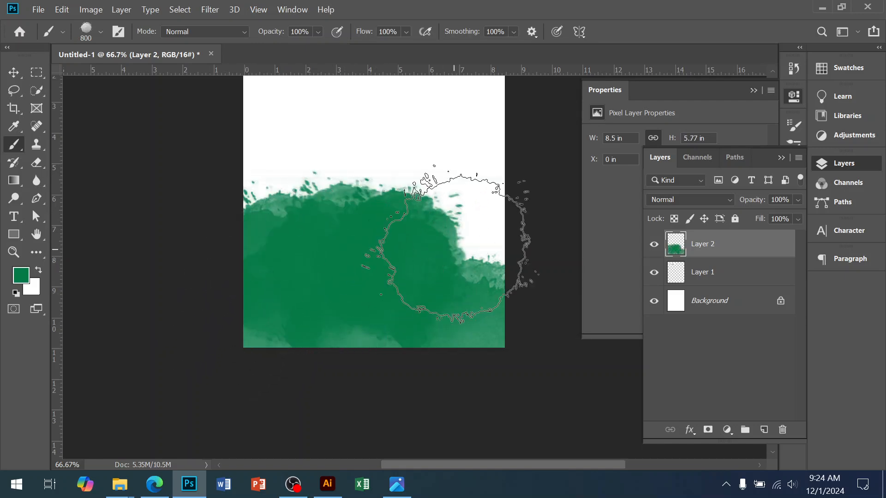
pyautogui.click(451, 270)
pyautogui.scroll(4, 397, 385)
pyautogui.scroll(-2, 397, 385)
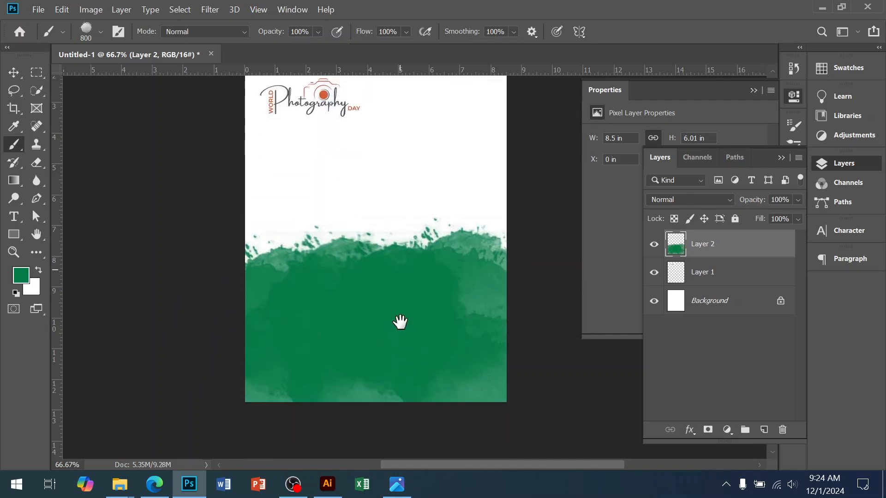
# Step: Stamp further green splashes over the pale patches along the page's bottom and right edges
pyautogui.click(271, 384)
pyautogui.click(409, 395)
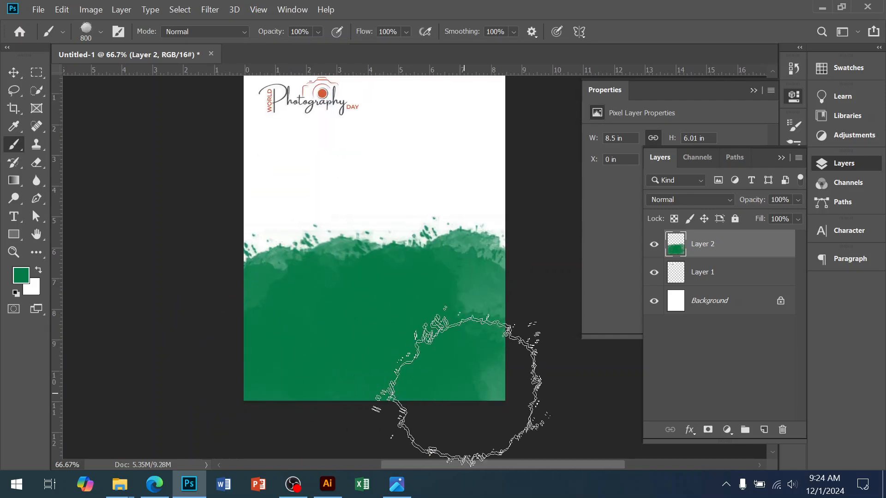
pyautogui.click(458, 395)
pyautogui.click(477, 340)
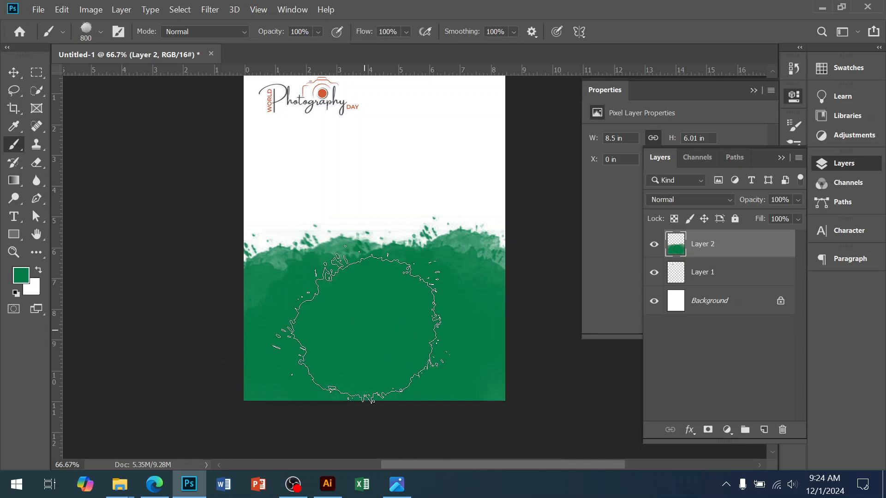
# Step: Stamp the green splash on a new layer above the others and set that layer's blend mode to Darken
pyautogui.click(763, 430)
pyautogui.click(371, 350)
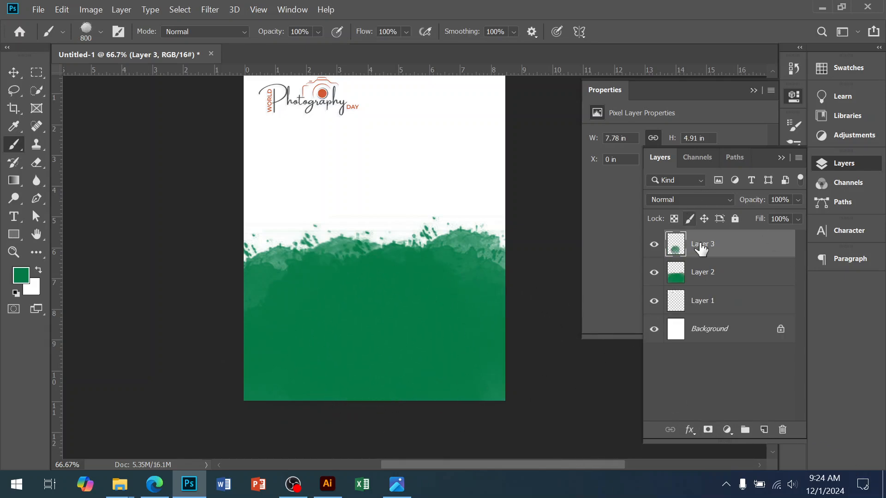
pyautogui.click(694, 202)
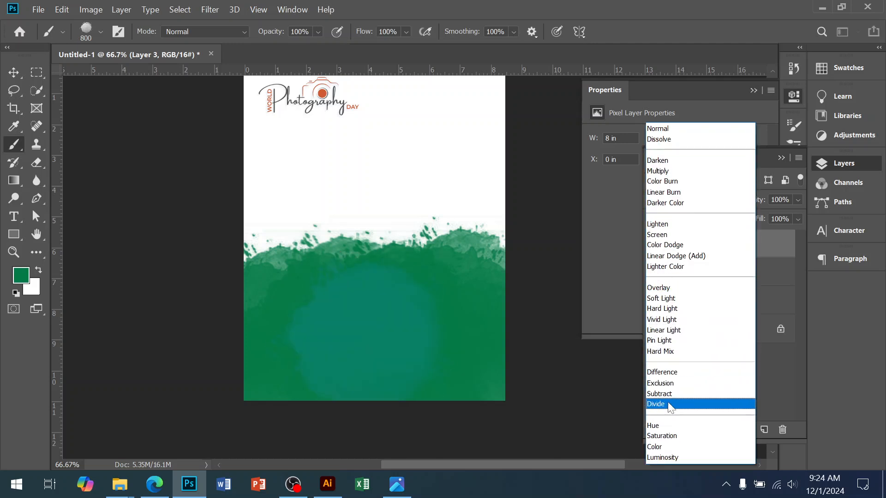
pyautogui.click(669, 161)
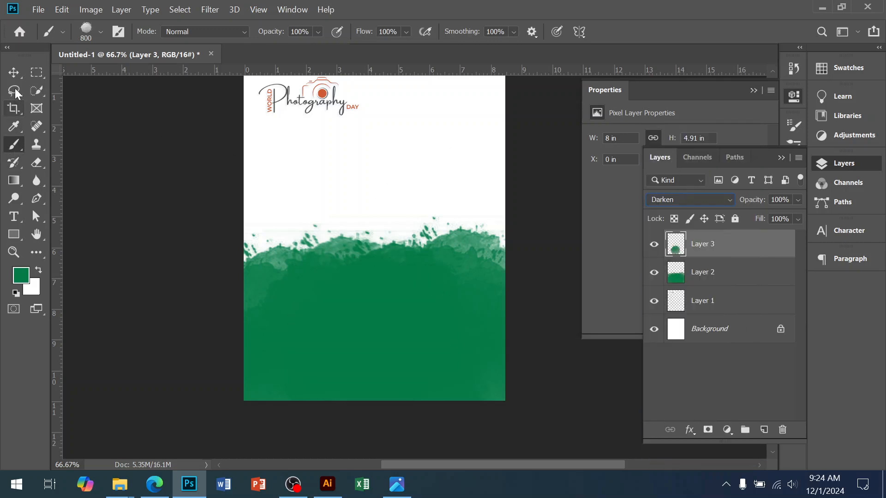
# Step: Merge the two green splash layers and duplicate the merged layer
pyautogui.click(15, 71)
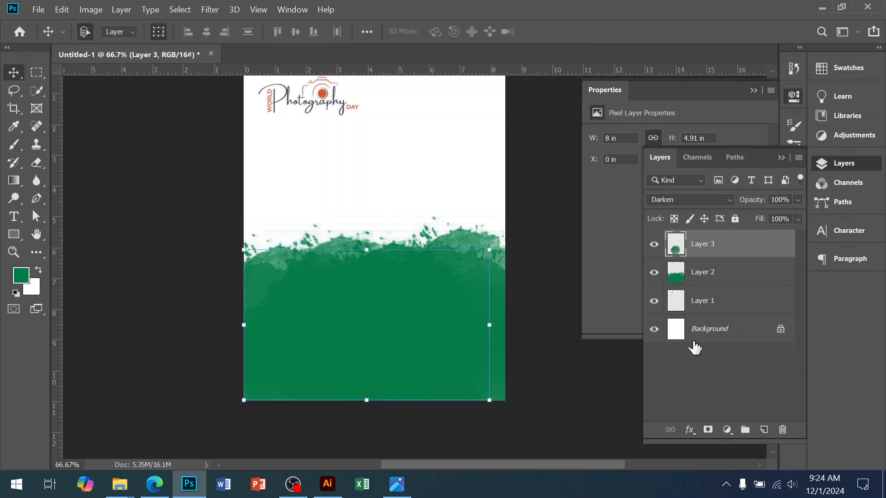
pyautogui.keyDown('shift'); pyautogui.click(721, 275); pyautogui.keyUp('shift')
pyautogui.hotkey('ctrl', 'e')
pyautogui.hotkey('ctrl', 'j')
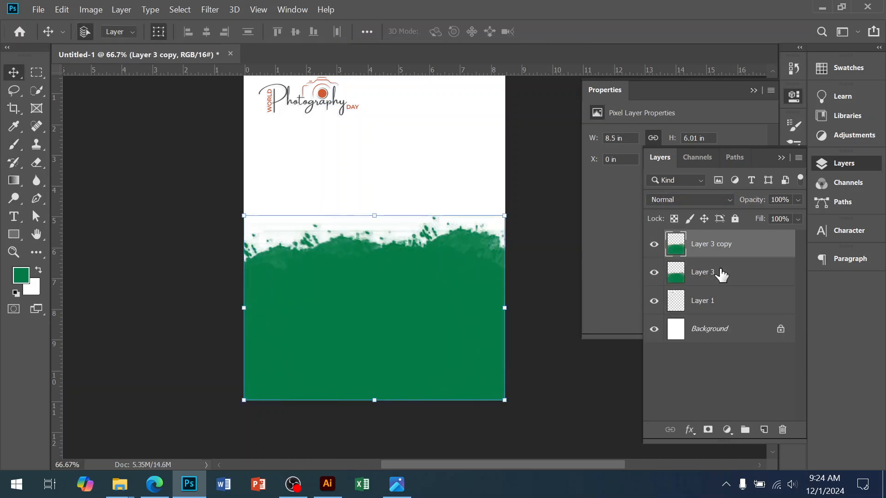
# Step: Set the duplicate splash layer's blend mode to Color and merge it with the splash layer beneath
pyautogui.click(686, 197)
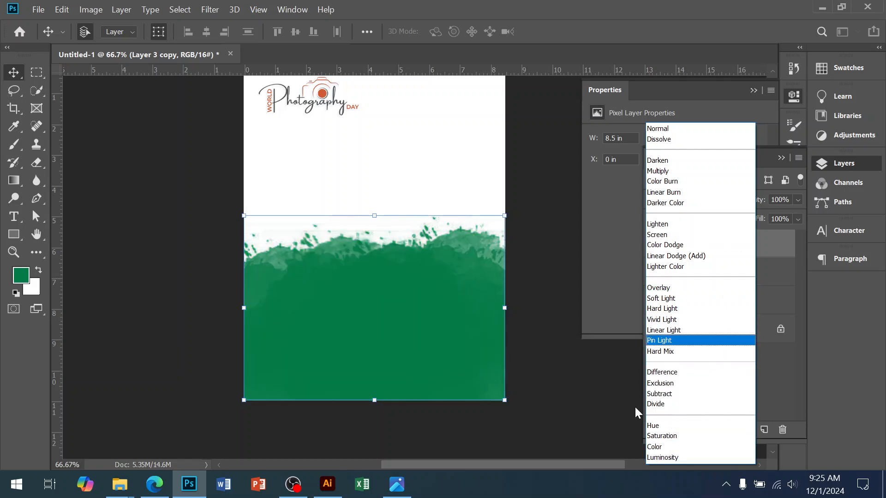
pyautogui.click(658, 451)
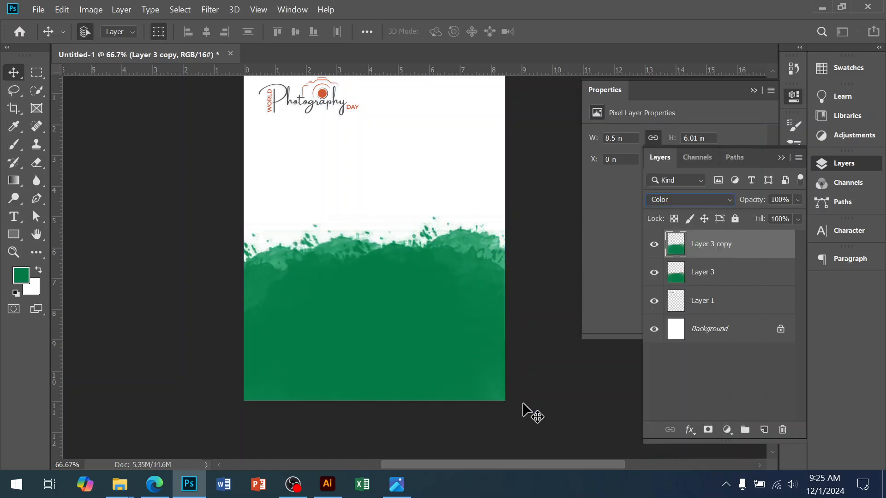
pyautogui.click(548, 412)
pyautogui.keyDown('ctrl'); pyautogui.click(436, 338); pyautogui.keyUp('ctrl')
pyautogui.keyDown('ctrl'); pyautogui.keyDown('alt'); pyautogui.click(443, 344); pyautogui.keyUp('alt'); pyautogui.keyUp('ctrl')
pyautogui.click(711, 256)
pyautogui.keyDown('shift'); pyautogui.click(707, 274); pyautogui.keyUp('shift')
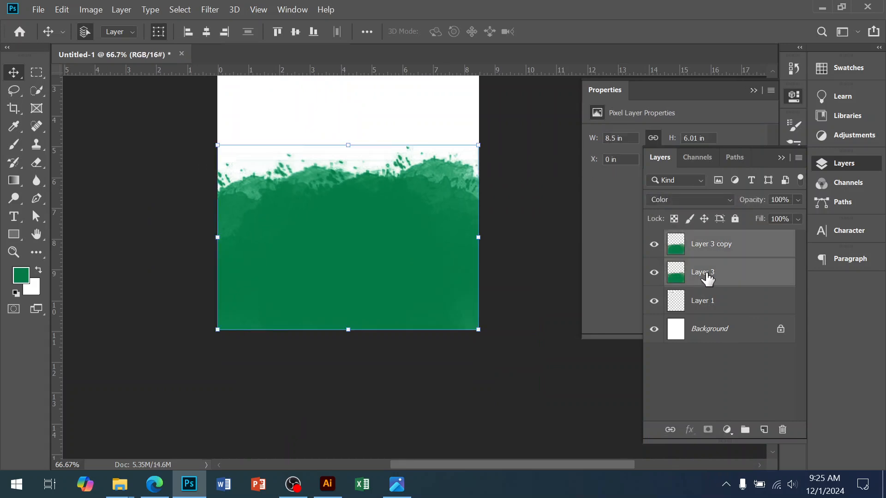
pyautogui.hotkey('ctrl', 'e')
# Step: Check the reference flyer, then draw a rectangle about 862 × 488 px over the page's lower part
pyautogui.click(397, 484)
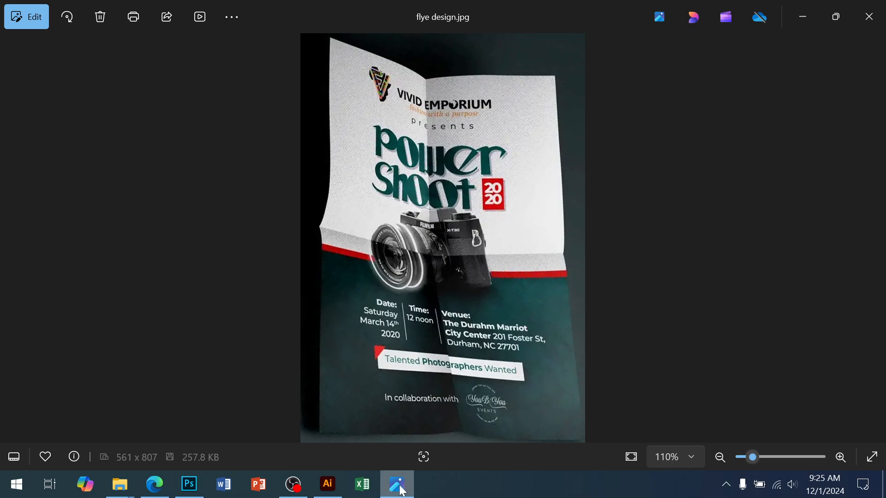
pyautogui.click(401, 490)
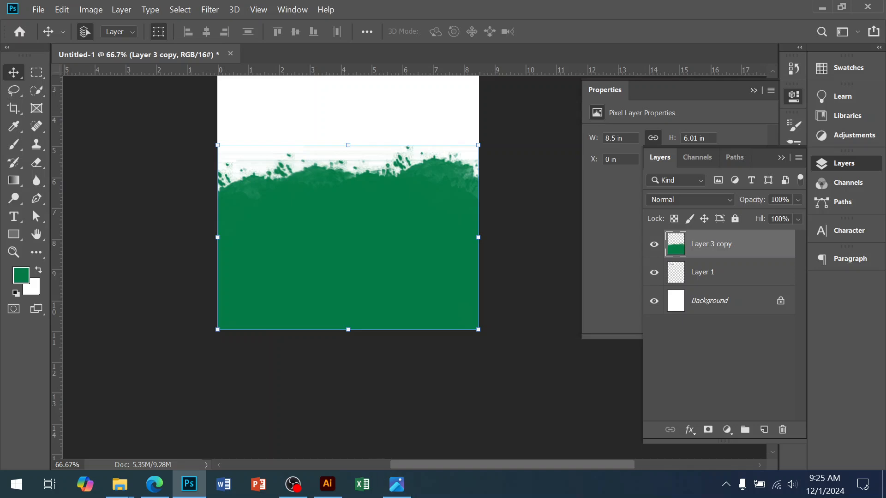
pyautogui.click(14, 236)
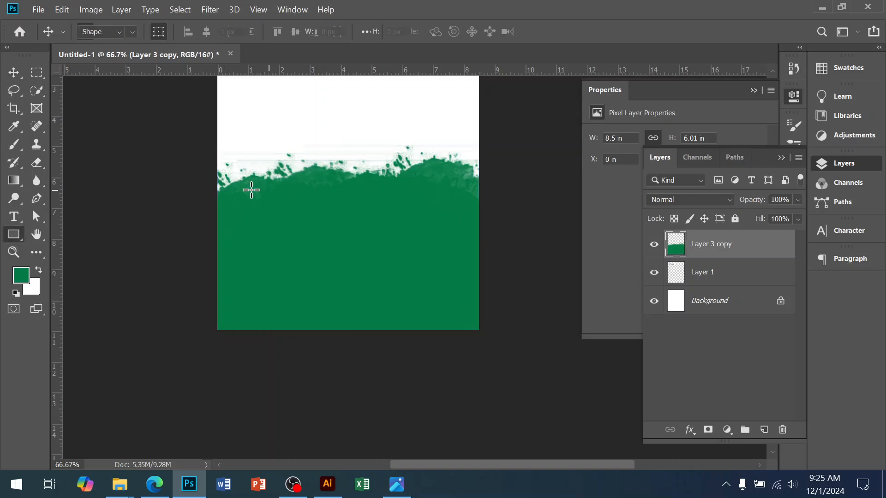
pyautogui.moveTo(215, 183); pyautogui.dragTo(480, 332)
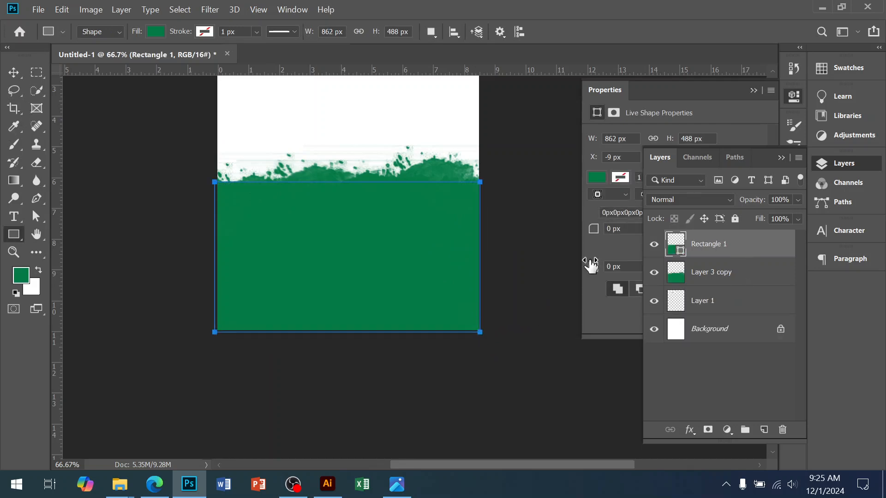
# Step: Fill the rectangle with bright green 00ed86 and move the splash layer above it
pyautogui.doubleClick(681, 253)
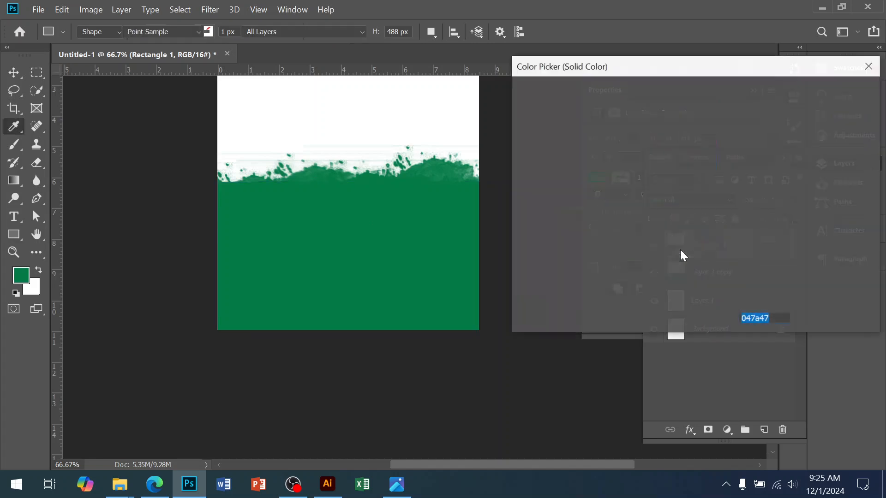
pyautogui.click(681, 114)
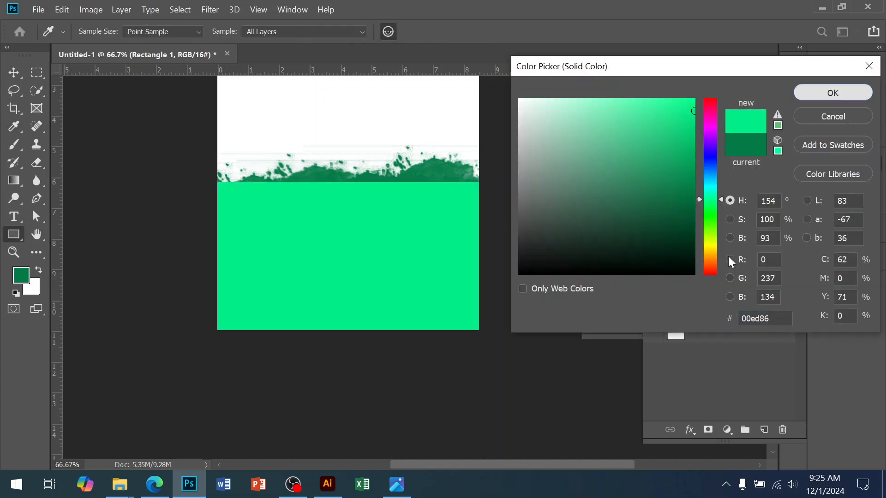
pyautogui.press('Return')
pyautogui.moveTo(709, 279); pyautogui.dragTo(714, 242)
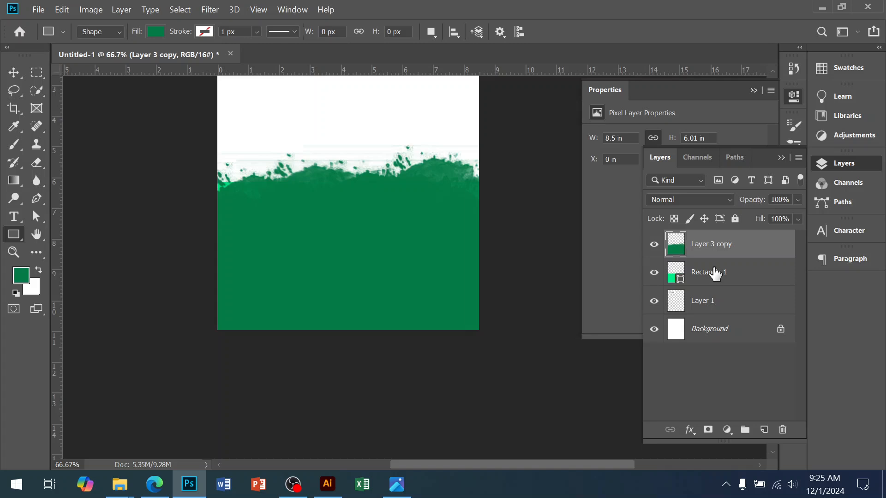
# Step: Compare with the reference flyer and clip the green splash layer to the rectangle beneath it
pyautogui.click(698, 273)
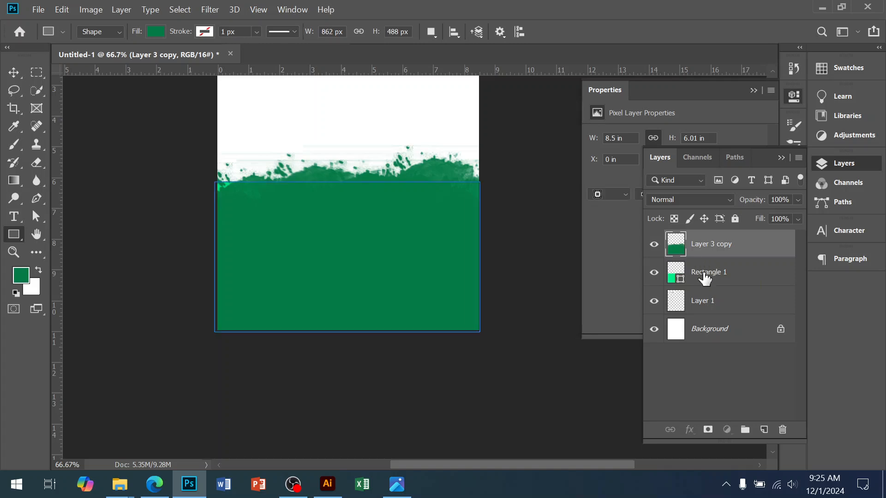
pyautogui.click(397, 484)
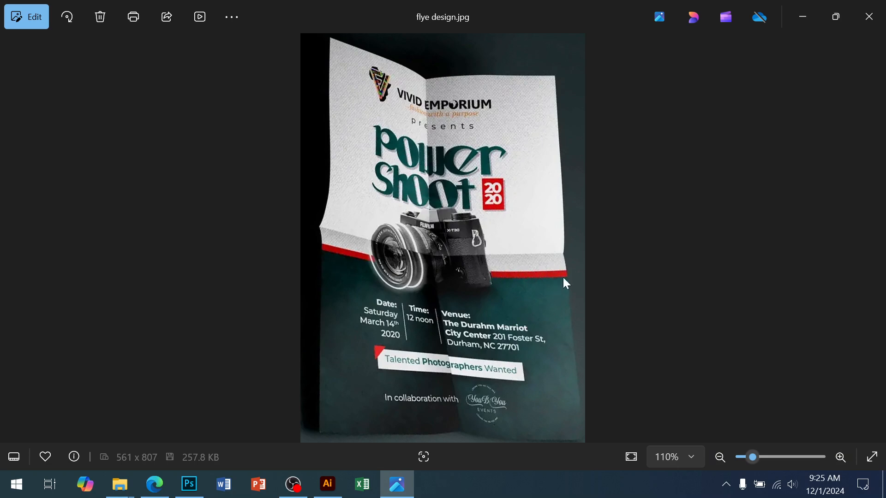
pyautogui.click(189, 485)
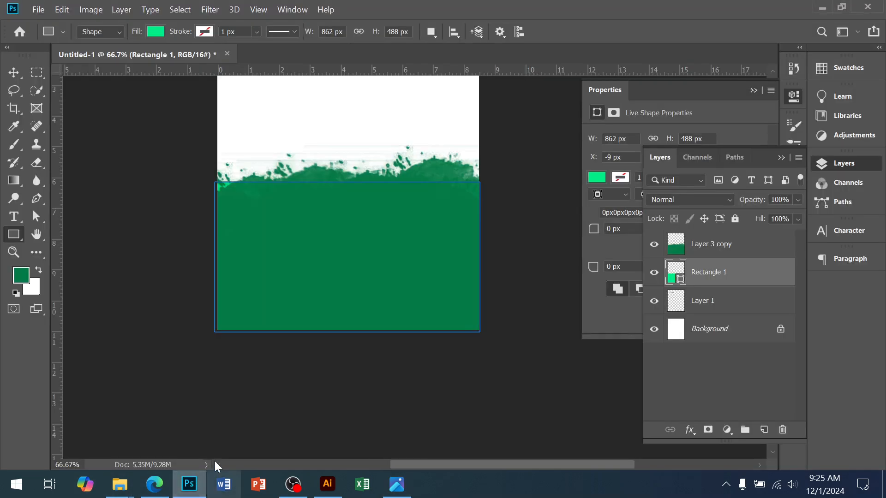
pyautogui.click(713, 253)
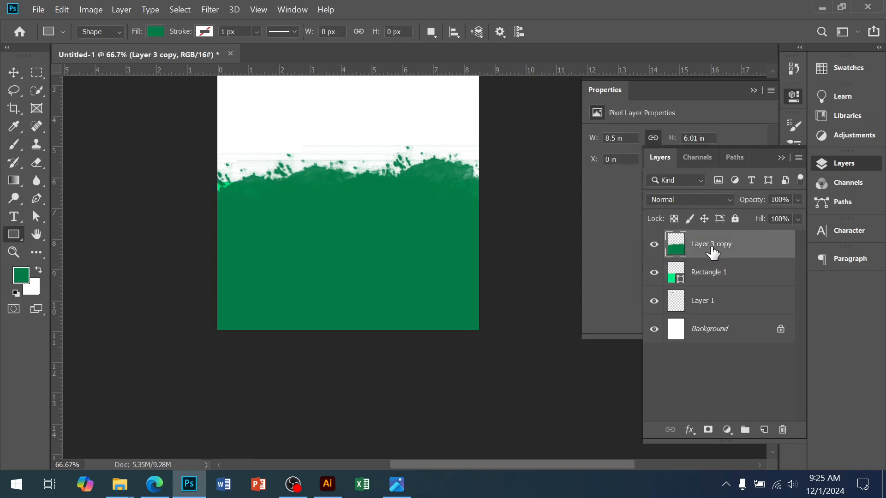
pyautogui.rightClick(713, 253)
pyautogui.click(596, 269)
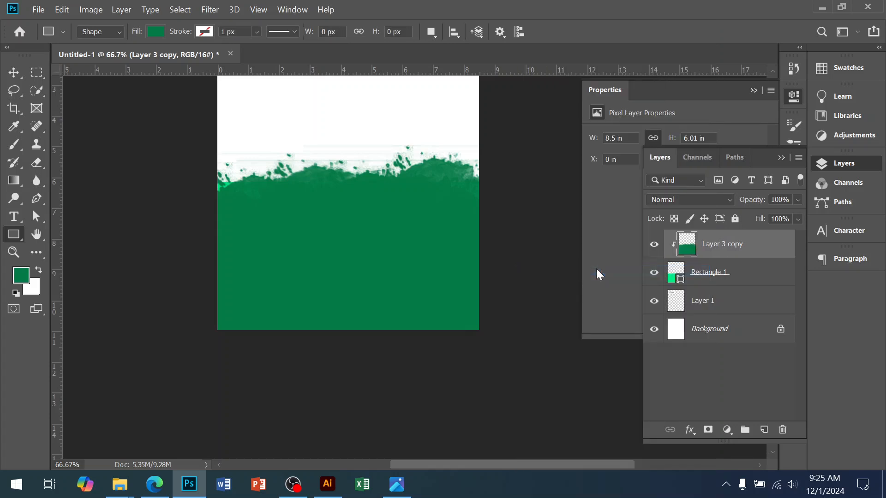
# Step: Duplicate the bright green rectangle, place the copy beneath the original, and keep the green splash layer clipped to the original rectangle
pyautogui.press('v')
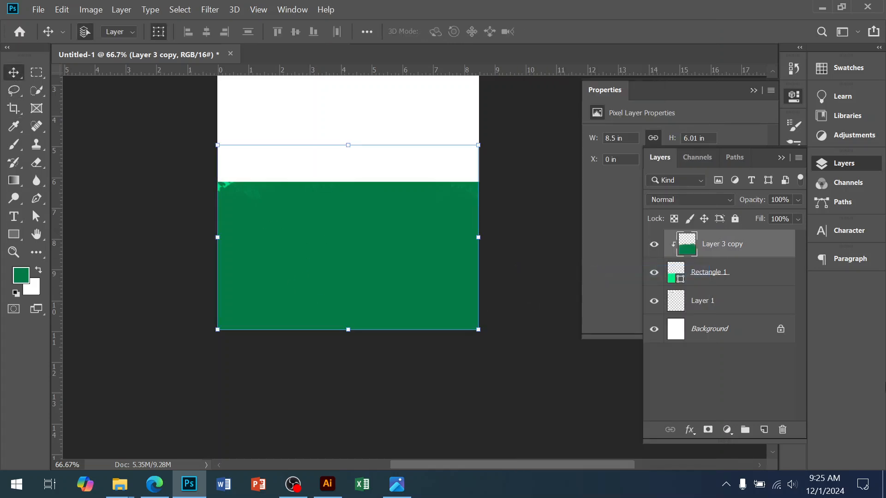
pyautogui.click(725, 274)
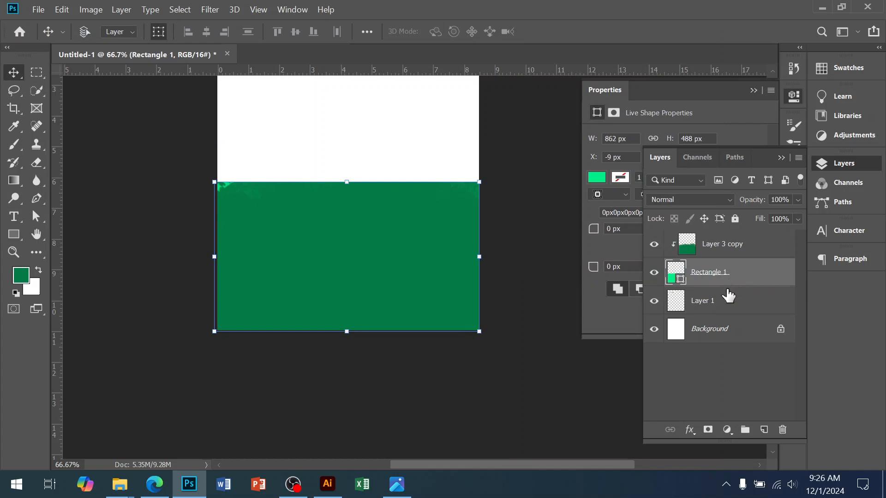
pyautogui.hotkey('ctrl', 'j')
pyautogui.moveTo(727, 281); pyautogui.dragTo(729, 244)
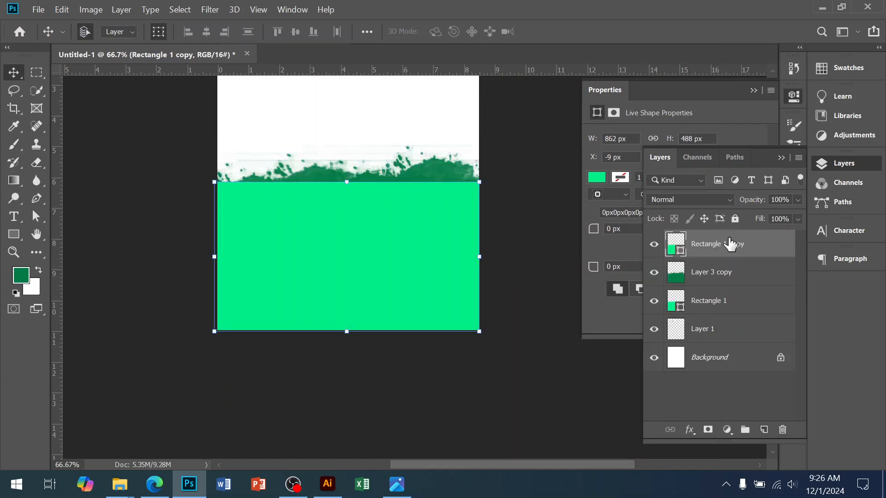
pyautogui.click(712, 277)
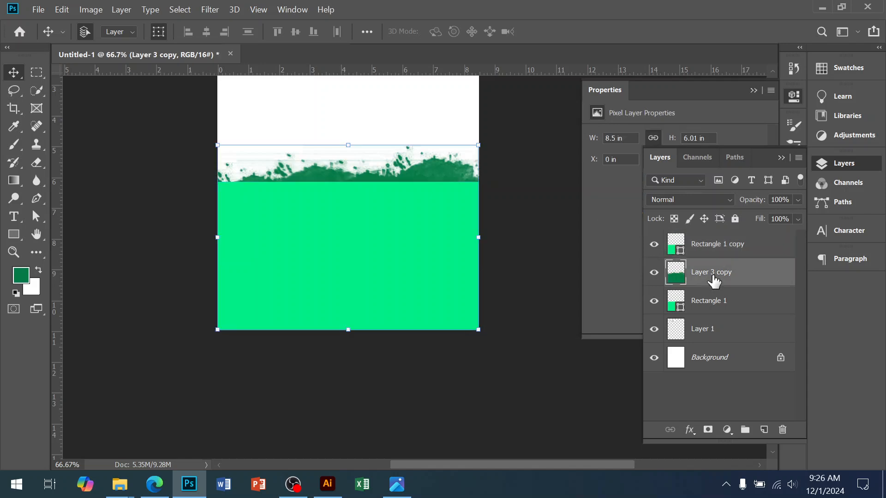
pyautogui.rightClick(712, 275)
pyautogui.click(632, 272)
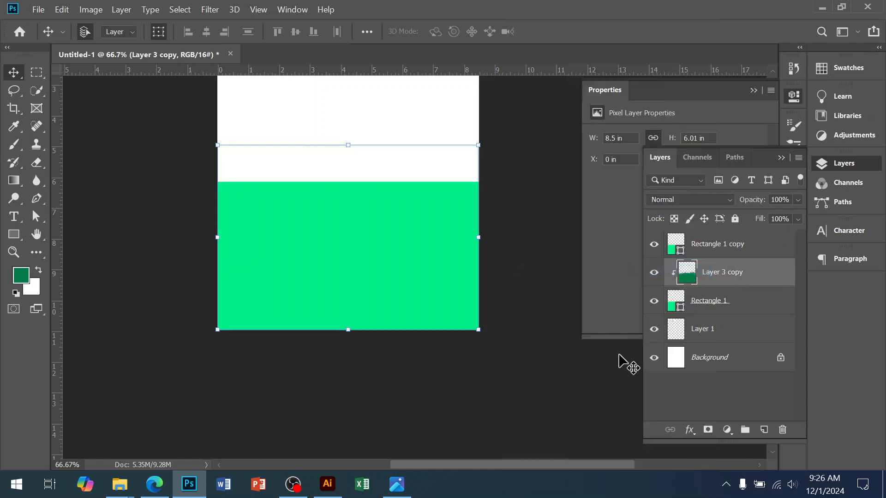
pyautogui.moveTo(727, 249); pyautogui.dragTo(720, 325)
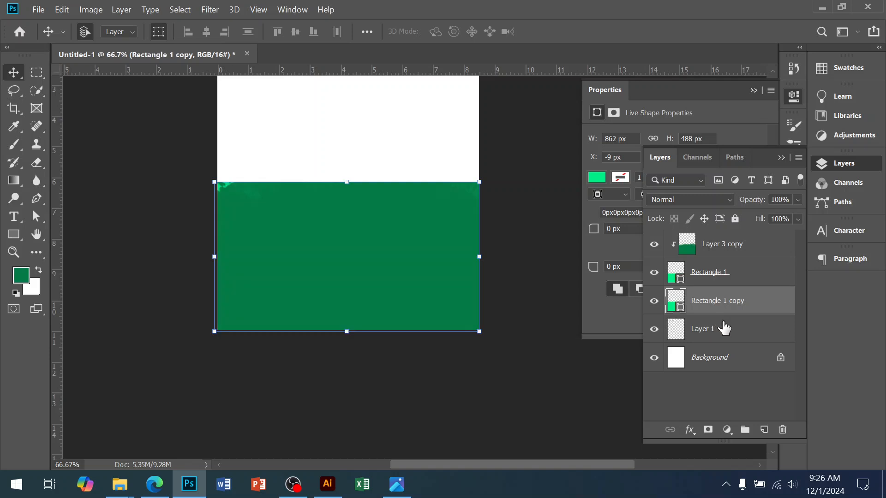
# Step: Fill the duplicate rectangle with red ff0000 after checking the reference flyer, and stretch its top edge upward to about 513 px high
pyautogui.doubleClick(681, 308)
pyautogui.moveTo(710, 148); pyautogui.dragTo(709, 102)
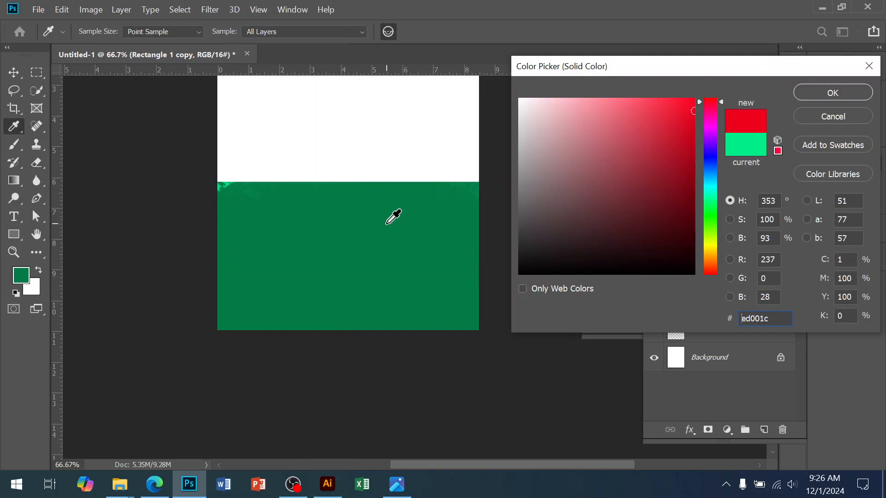
pyautogui.click(397, 487)
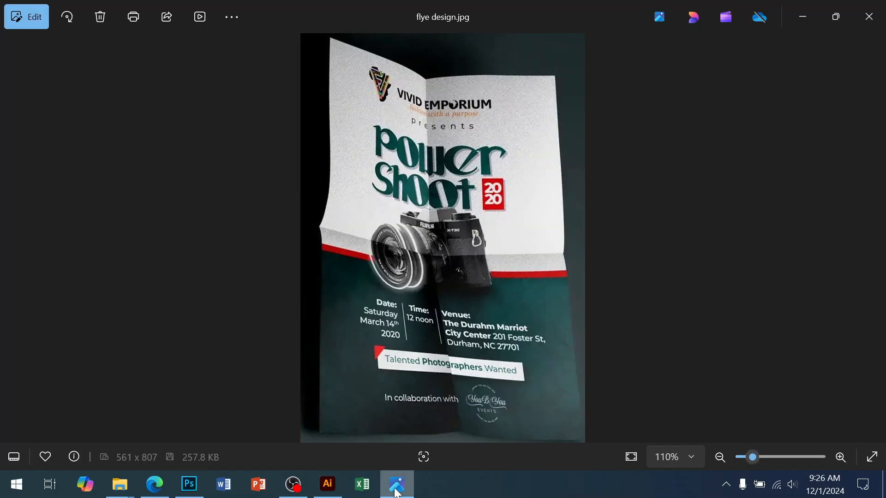
pyautogui.click(396, 491)
pyautogui.moveTo(714, 244); pyautogui.dragTo(706, 279)
pyautogui.moveTo(675, 113); pyautogui.dragTo(703, 94)
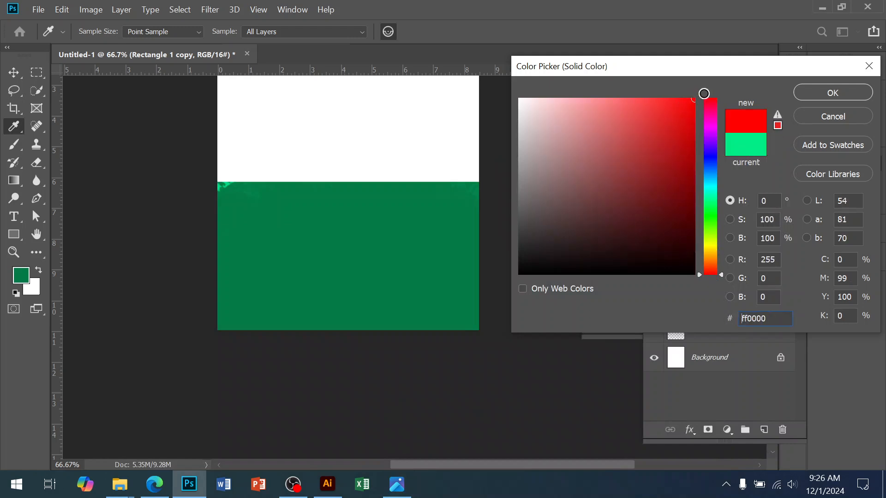
pyautogui.click(806, 96)
pyautogui.moveTo(349, 182)
pyautogui.mouseDown()
pyautogui.moveTo(348, 167)
pyautogui.moveTo(342, 174)
pyautogui.mouseUp()
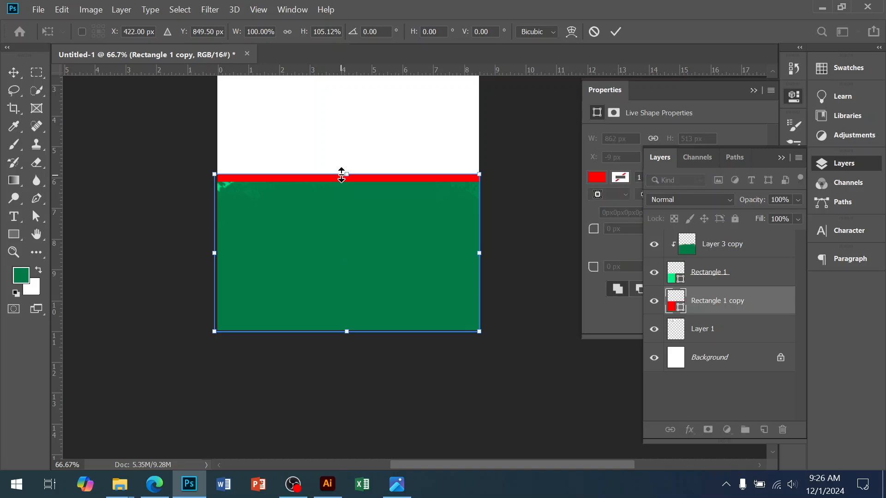
pyautogui.press('Return')
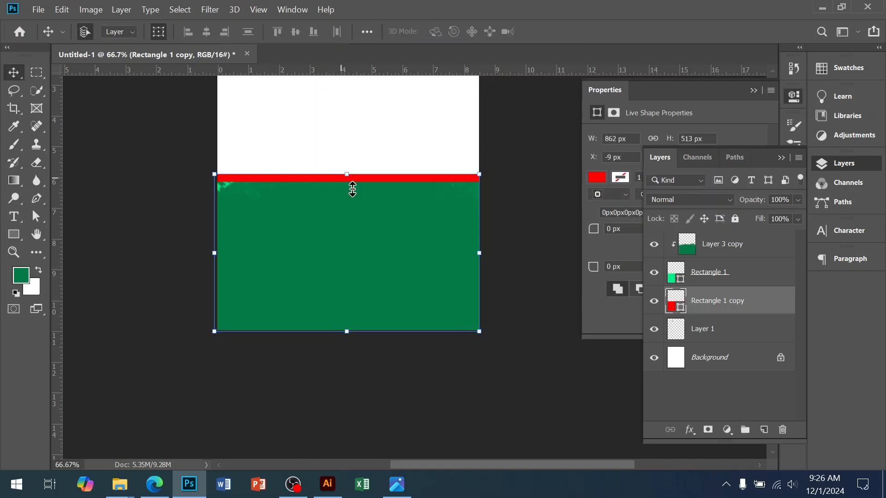
# Step: Change the fill of the duplicate rectangle to the slightly darker red ea0808
pyautogui.doubleClick(680, 307)
pyautogui.click(688, 180)
pyautogui.moveTo(685, 159); pyautogui.dragTo(689, 113)
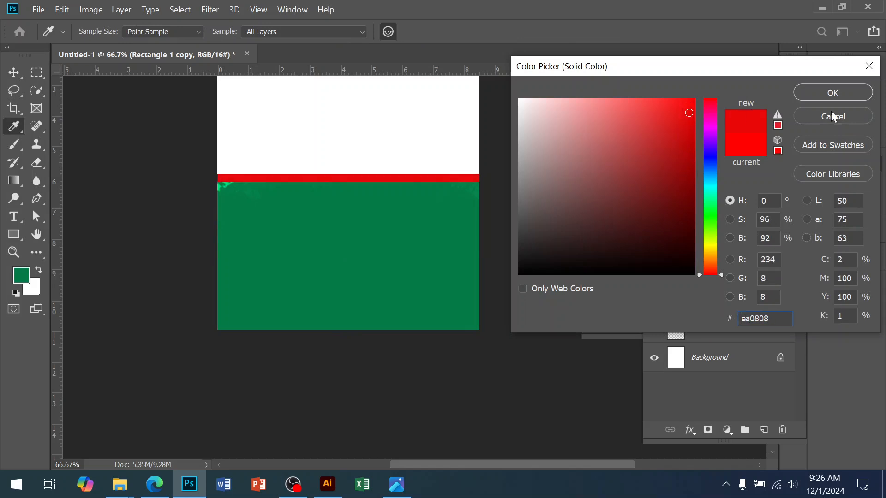
pyautogui.click(853, 91)
pyautogui.click(356, 208)
pyautogui.moveTo(366, 214); pyautogui.dragTo(389, 301)
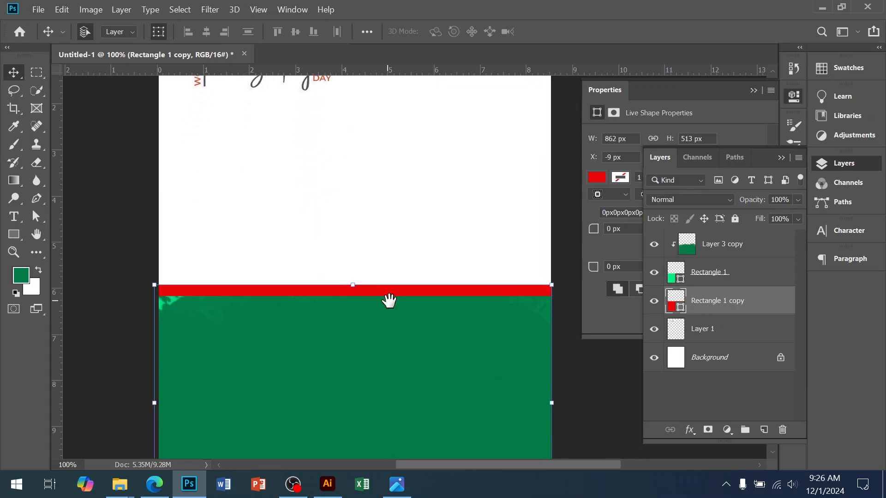
pyautogui.moveTo(394, 367); pyautogui.dragTo(391, 269)
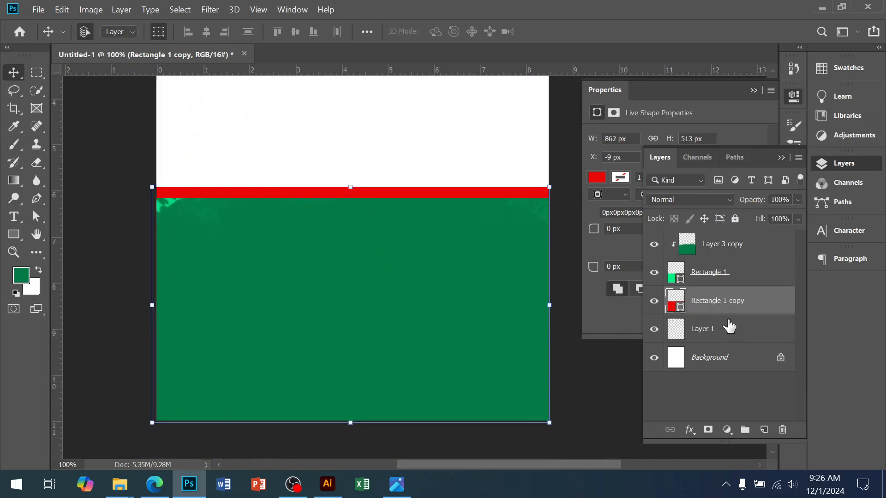
# Step: Check the reference flyer, then switch to the Edge browser and search Google Images for "sony camera pic"
pyautogui.click(396, 484)
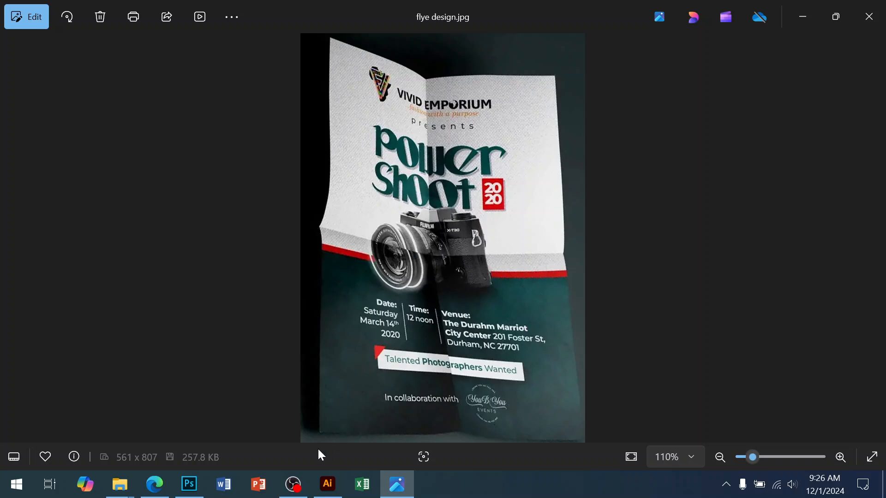
pyautogui.click(155, 483)
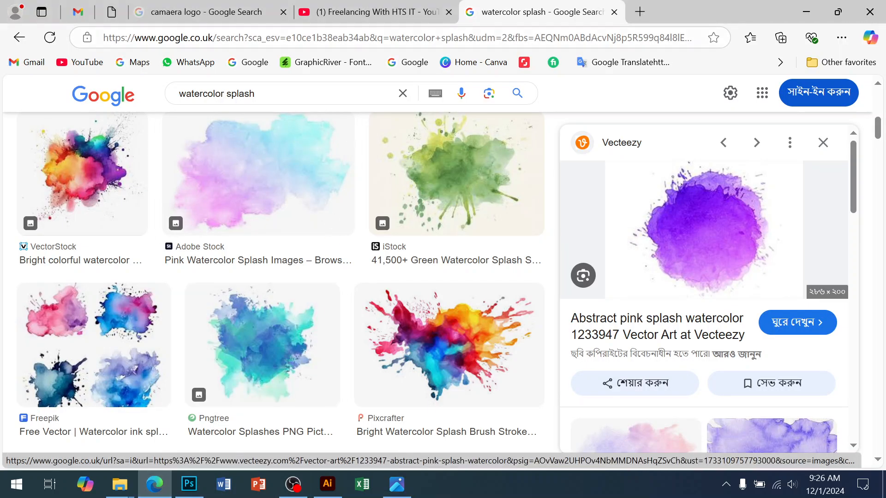
pyautogui.moveTo(286, 87); pyautogui.dragTo(58, 86)
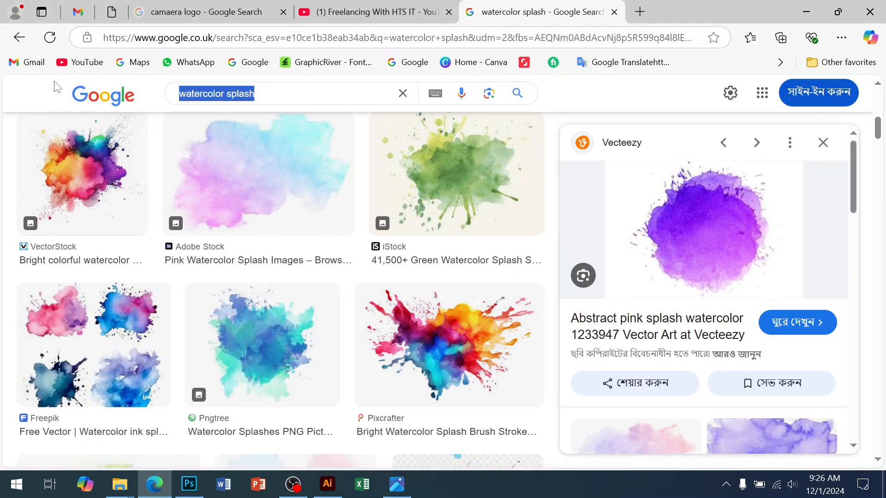
pyautogui.write('so')
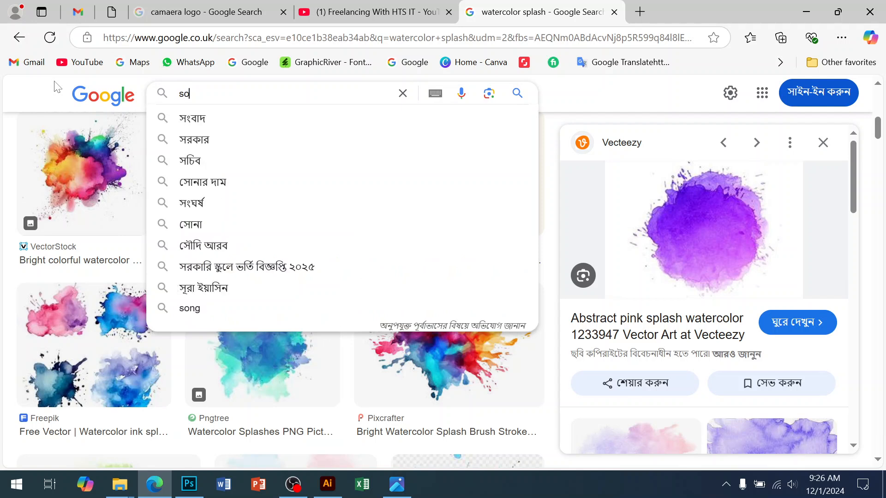
pyautogui.write('ny c')
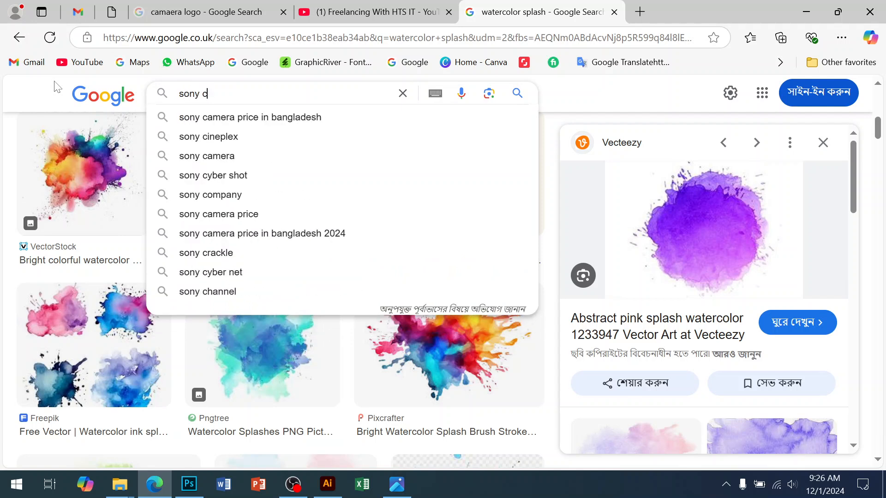
pyautogui.write('amera ')
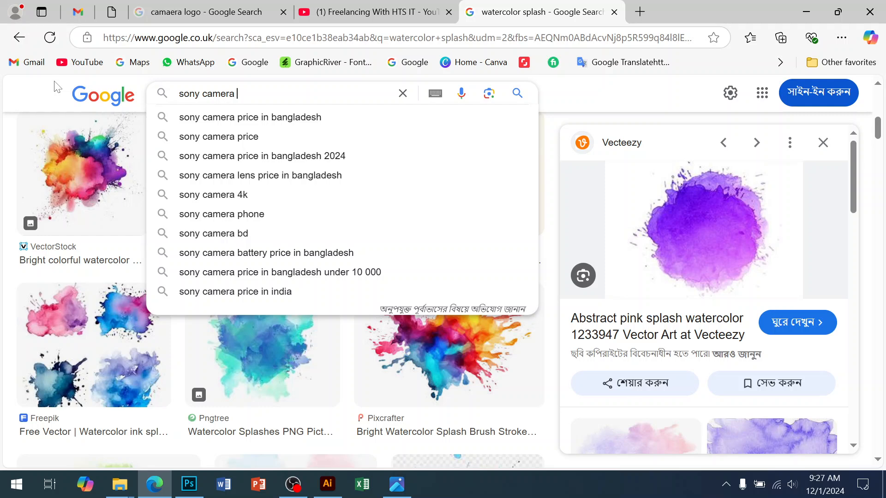
pyautogui.write('pic')
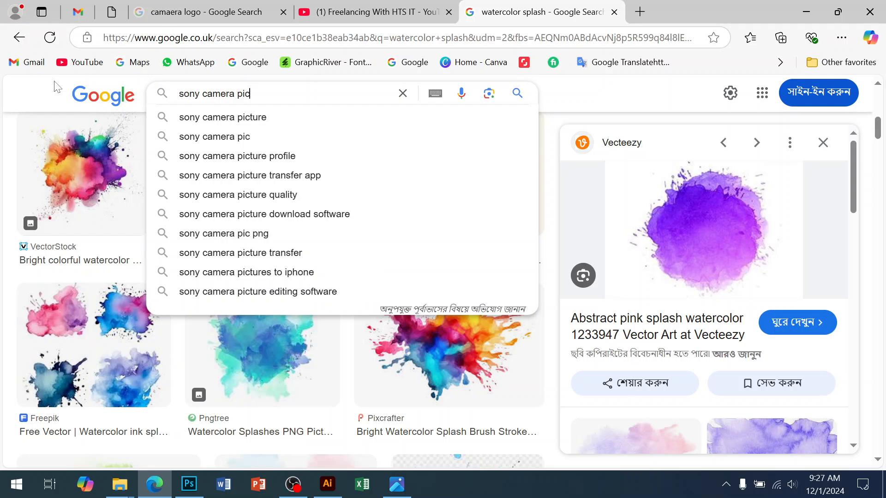
pyautogui.press('Return')
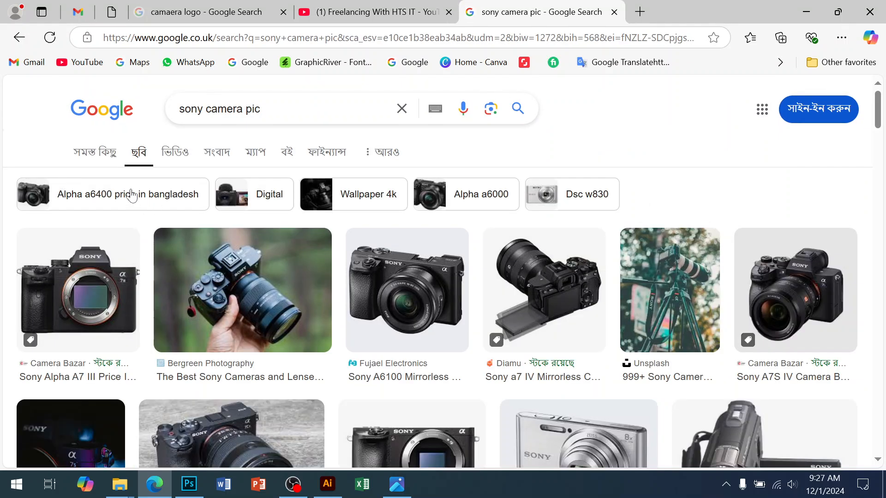
# Step: Browse the Sony camera image results, preview the black Sony Alpha a7C, and compare it with the camera on the reference flyer
pyautogui.scroll(-7, 550, 289)
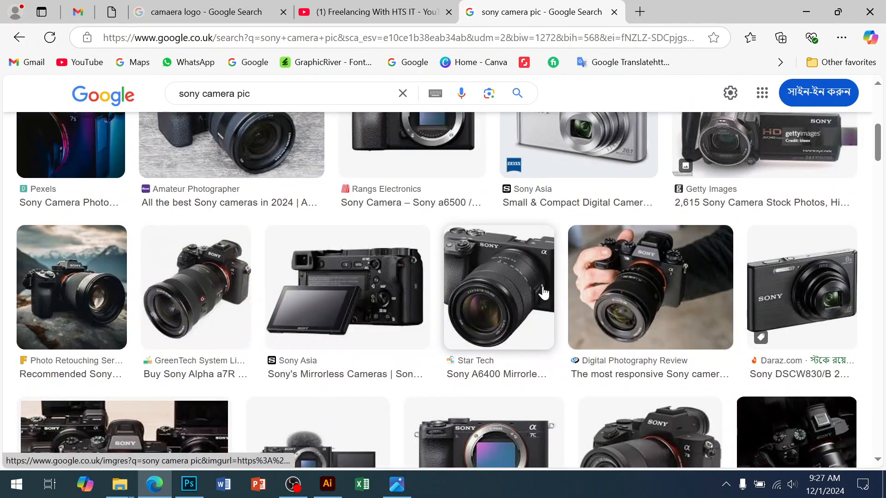
pyautogui.scroll(-6, 548, 289)
pyautogui.scroll(-6, 444, 305)
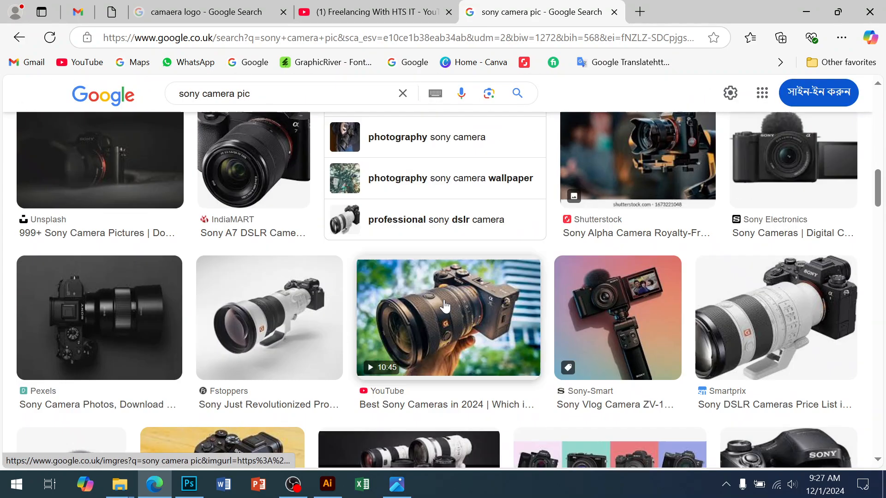
pyautogui.scroll(-6, 446, 306)
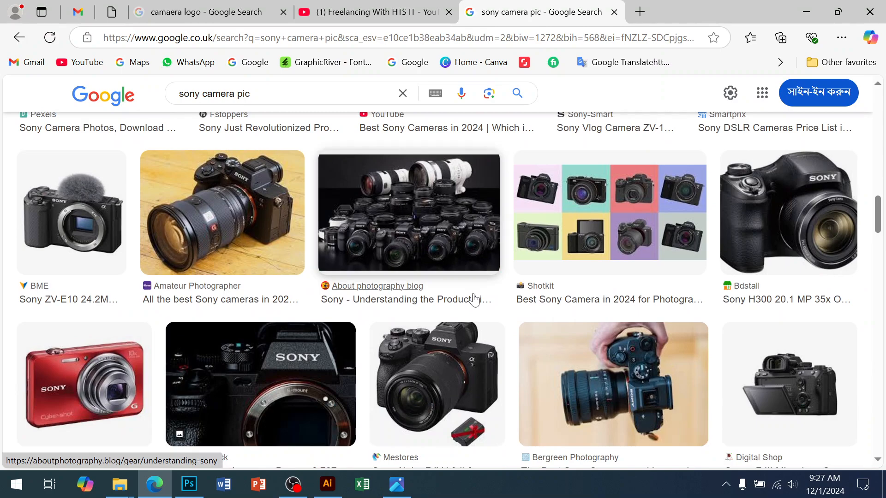
pyautogui.scroll(-6, 474, 303)
pyautogui.scroll(-6, 472, 304)
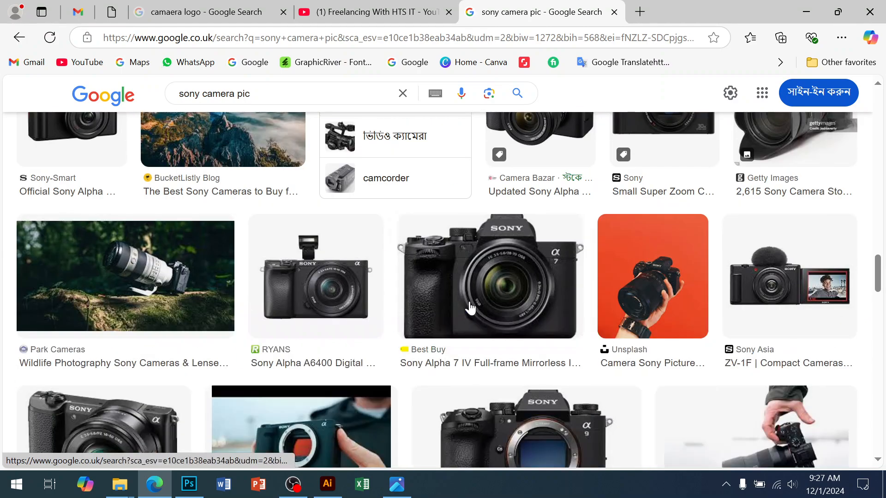
pyautogui.scroll(3, 469, 302)
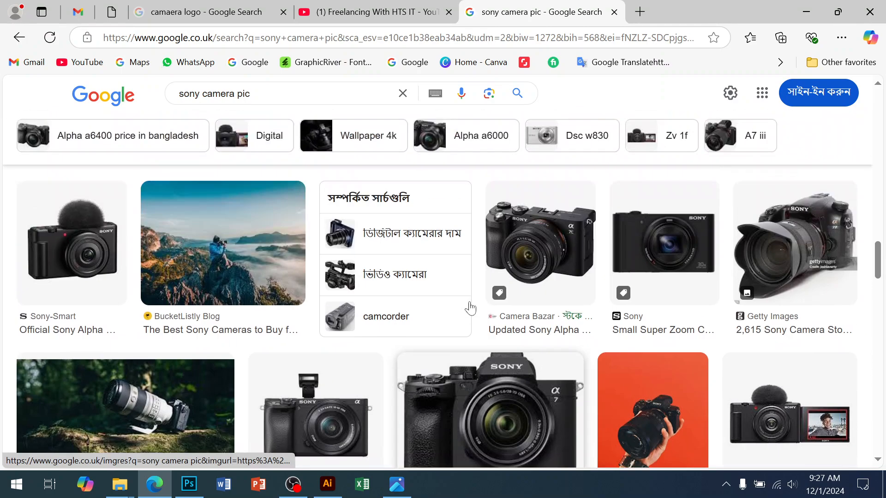
pyautogui.click(555, 258)
pyautogui.click(396, 483)
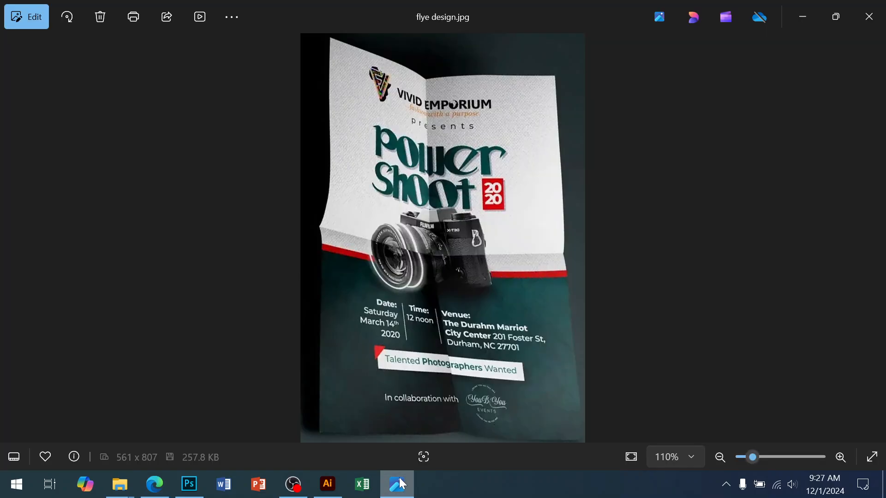
pyautogui.click(400, 490)
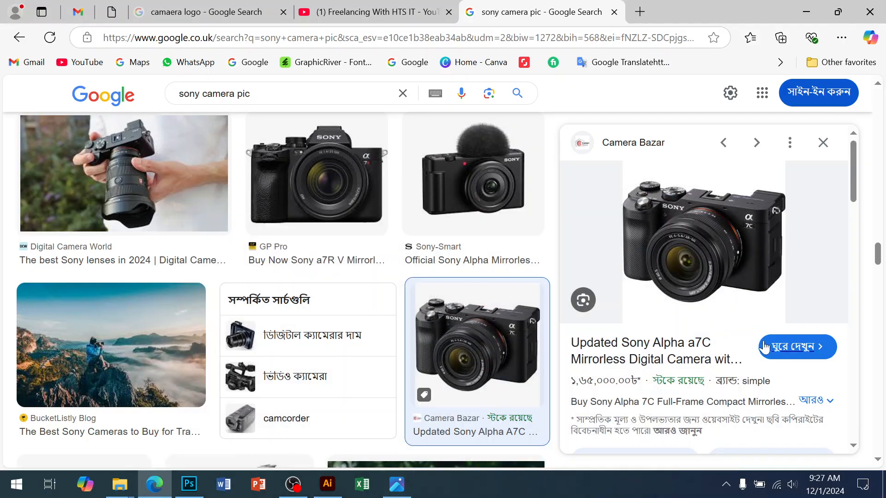
# Step: Open the silver Sony A7C II image from Grand Stores among the related images and save it to the Desktop as a JPG
pyautogui.scroll(-6, 727, 340)
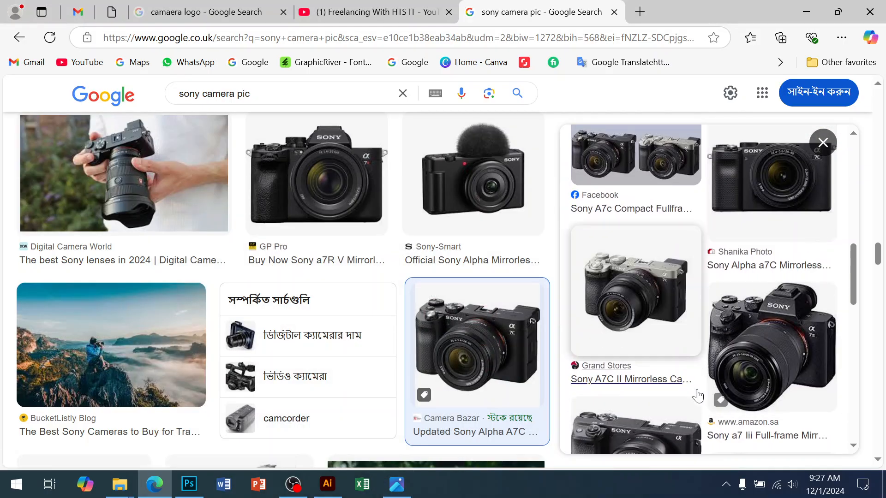
pyautogui.click(634, 313)
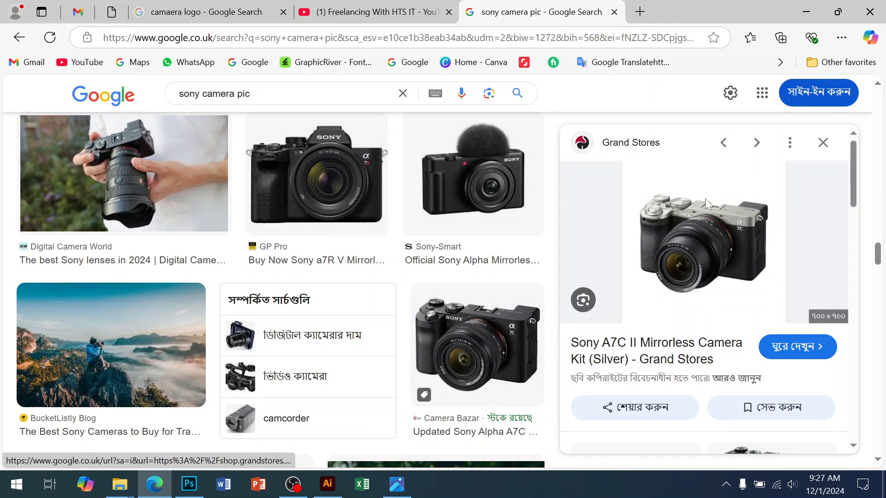
pyautogui.rightClick(705, 204)
pyautogui.click(556, 251)
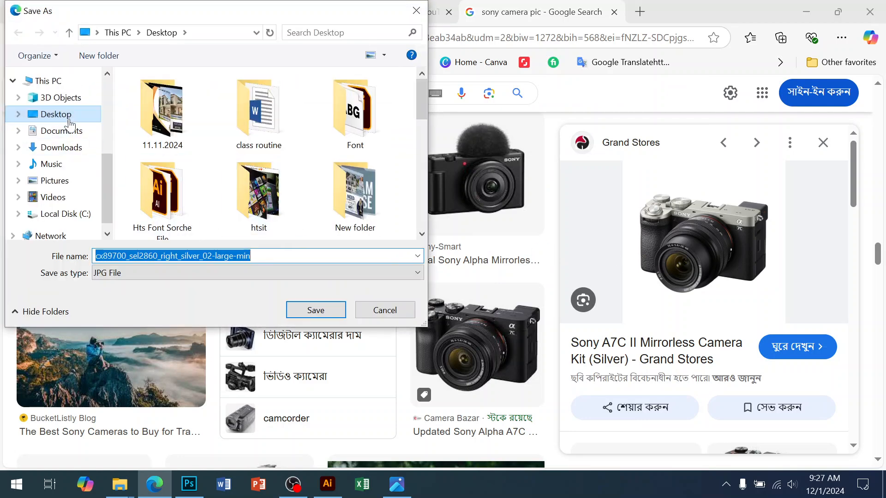
pyautogui.click(315, 310)
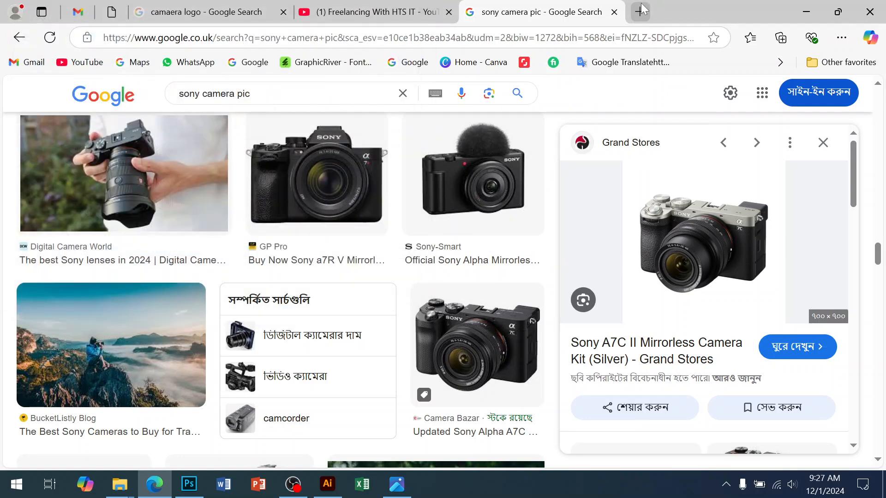
# Step: Search Google for "remove bg" in a new browser tab and open the remove.bg website
pyautogui.click(639, 12)
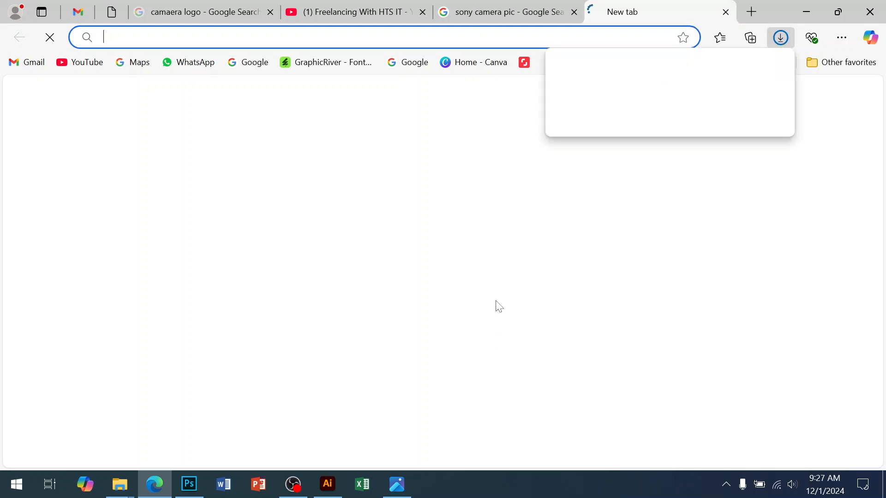
pyautogui.write('google.co.uk')
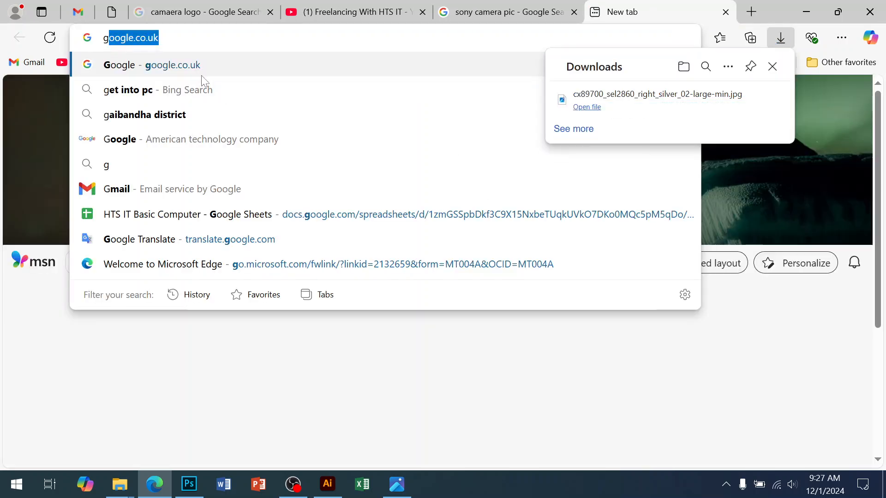
pyautogui.press('Return')
pyautogui.write('re')
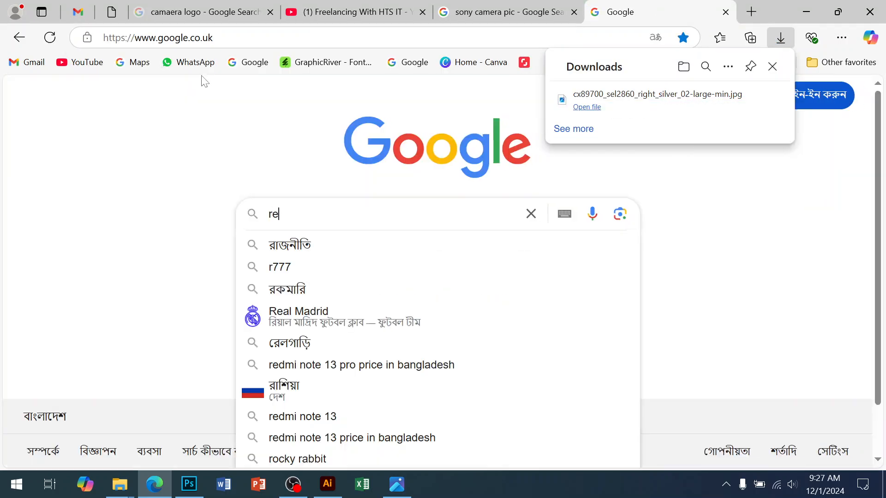
pyautogui.write('move')
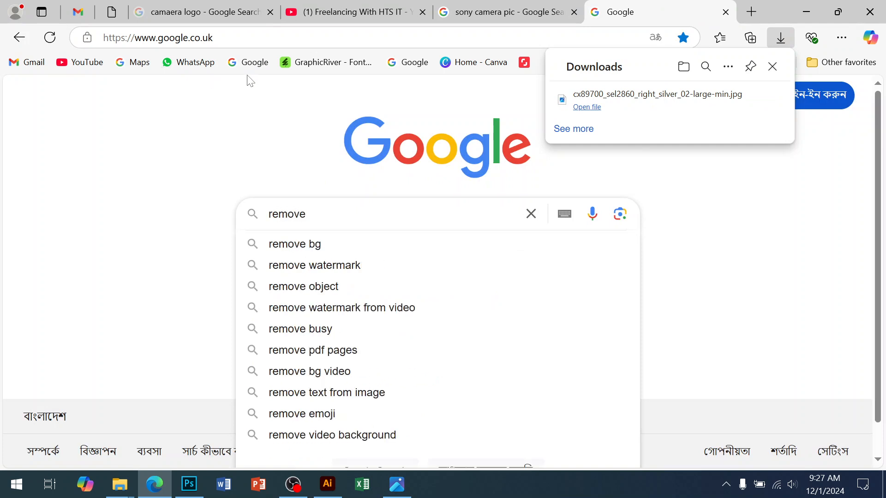
pyautogui.click(290, 244)
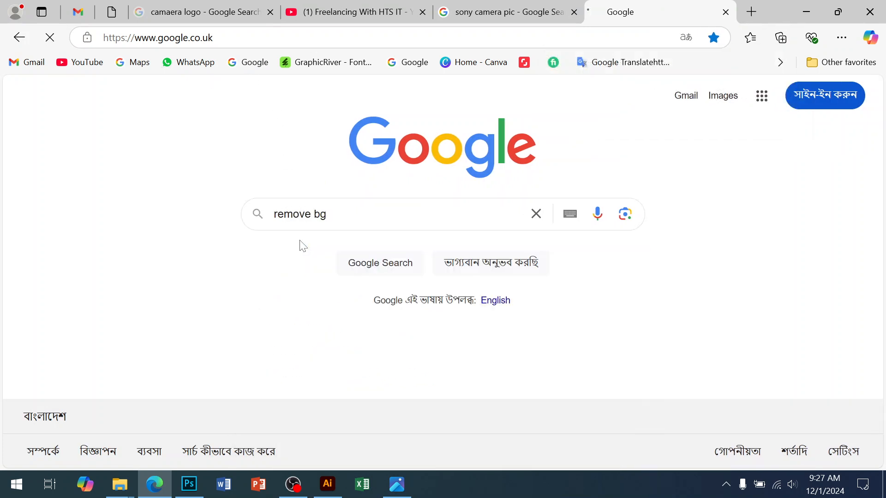
pyautogui.click(215, 228)
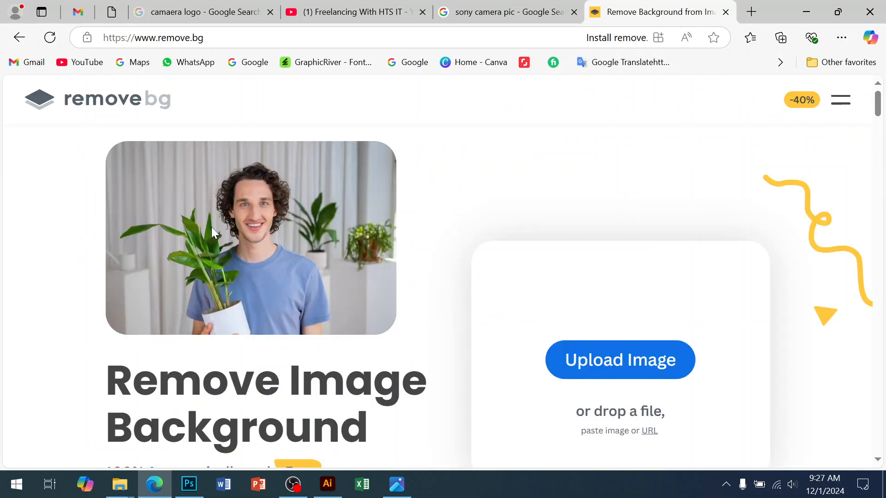
# Step: Upload the saved silver Sony camera image from the Desktop to remove.bg and download the 500 × 500 px cut-out
pyautogui.click(613, 367)
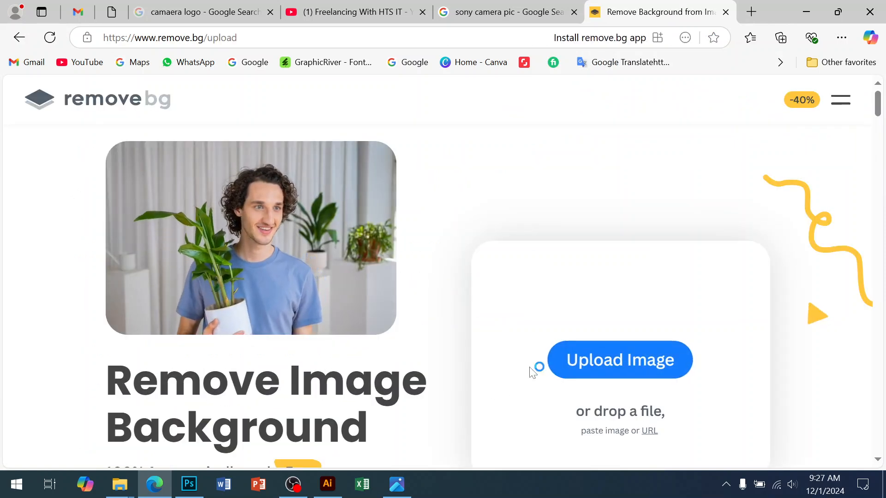
pyautogui.click(387, 268)
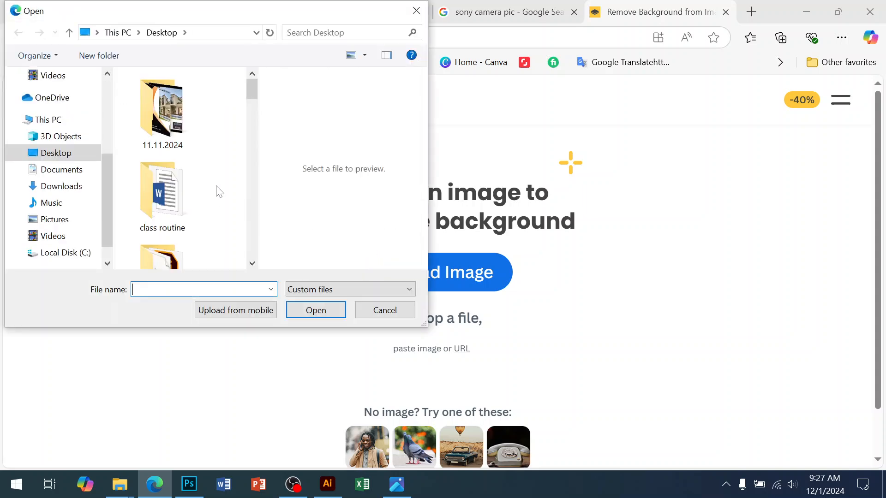
pyautogui.scroll(-8, 222, 142)
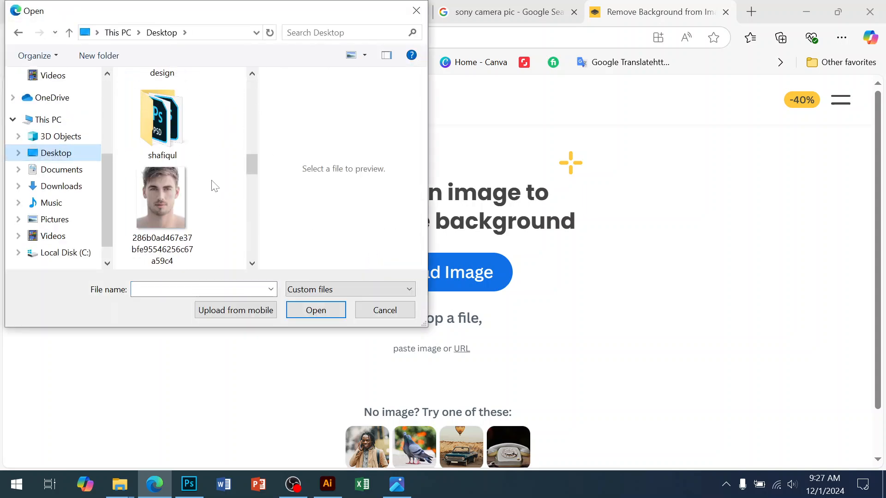
pyautogui.click(170, 135)
pyautogui.press('Return')
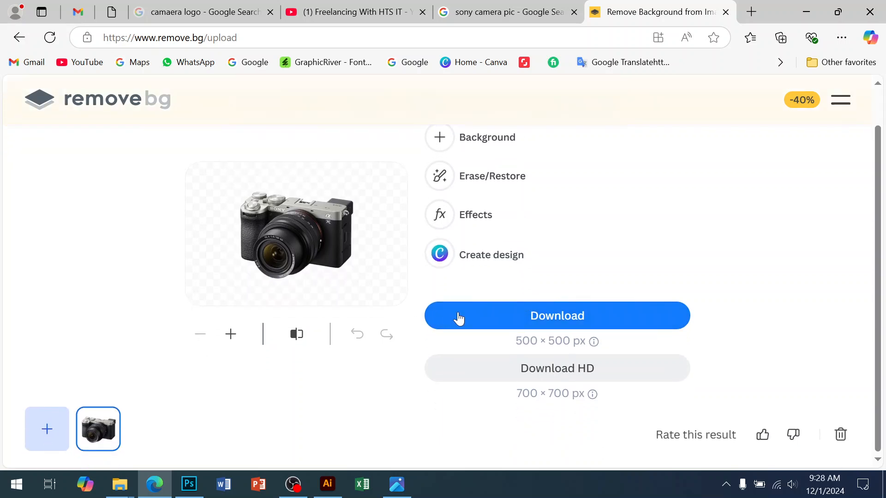
pyautogui.click(471, 319)
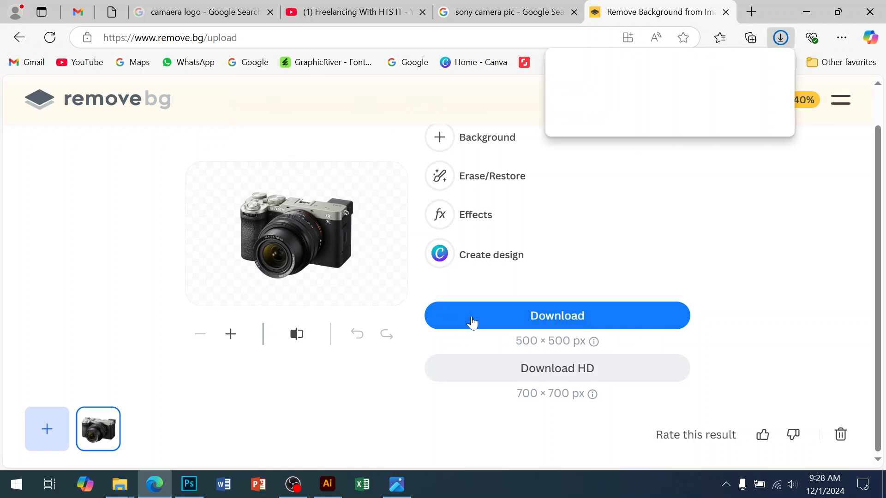
# Step: Place the background-free camera PNG from the Downloads folder into the Photoshop flyer, with its layer above all others
pyautogui.moveTo(120, 484)
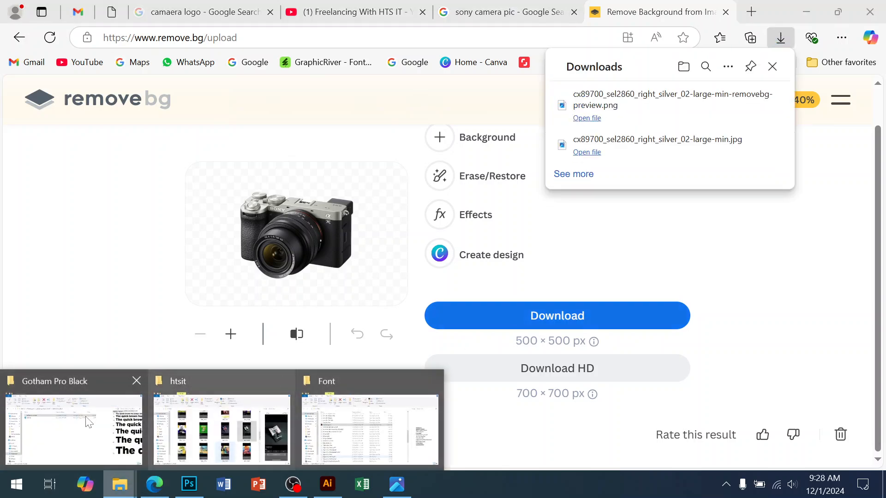
pyautogui.click(73, 431)
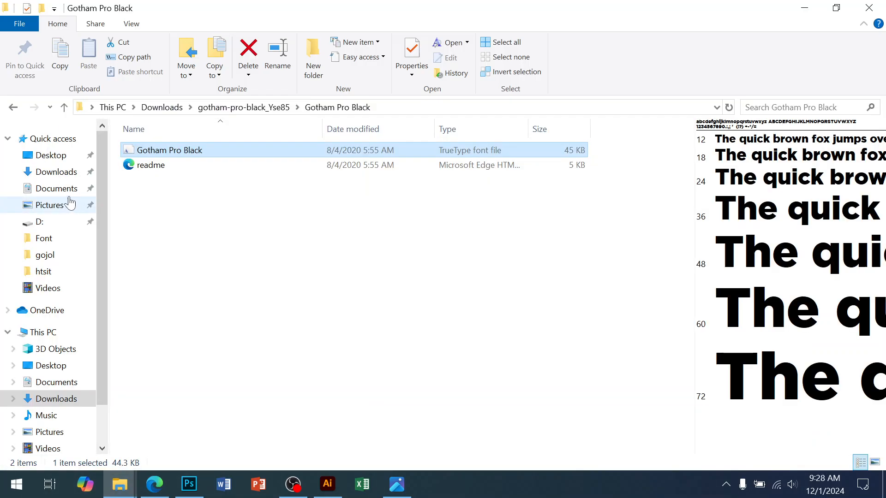
pyautogui.click(54, 172)
pyautogui.click(166, 199)
pyautogui.moveTo(164, 194); pyautogui.dragTo(372, 237)
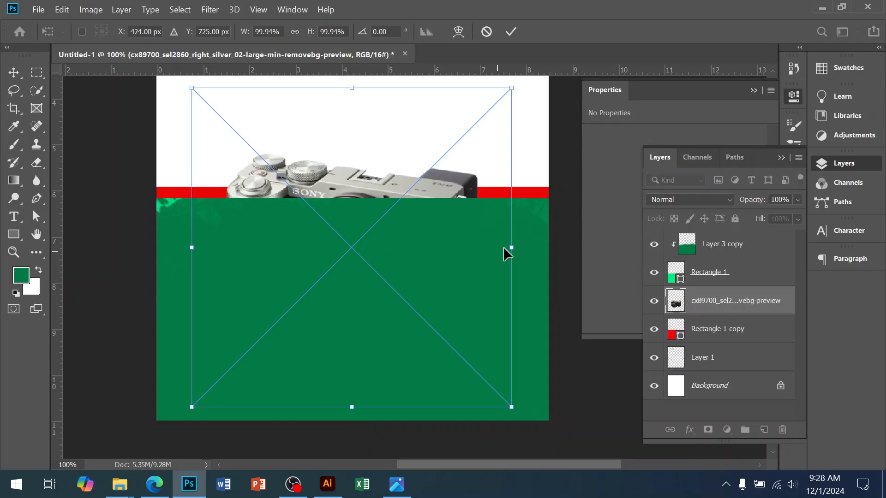
pyautogui.press('Return')
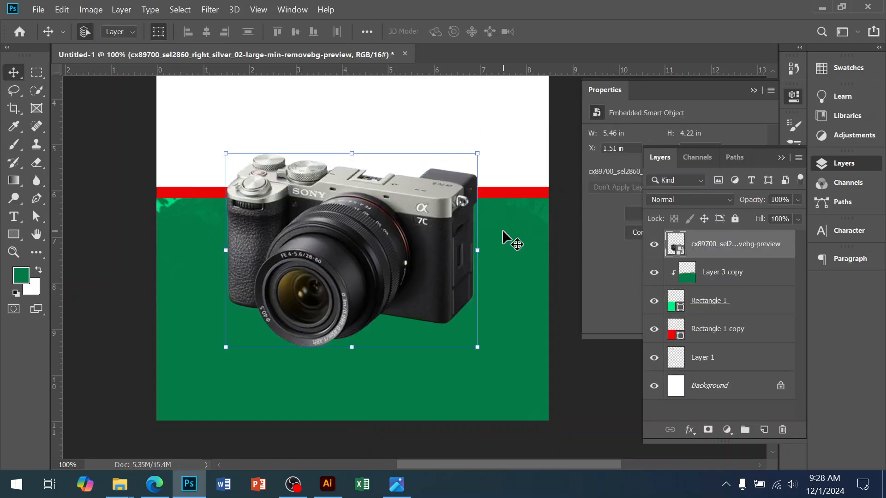
# Step: Raise the camera over the red stripe and scale it to 71.18%, comparing with the reference flyer and undoing a trial rotation
pyautogui.moveTo(296, 270); pyautogui.dragTo(307, 217)
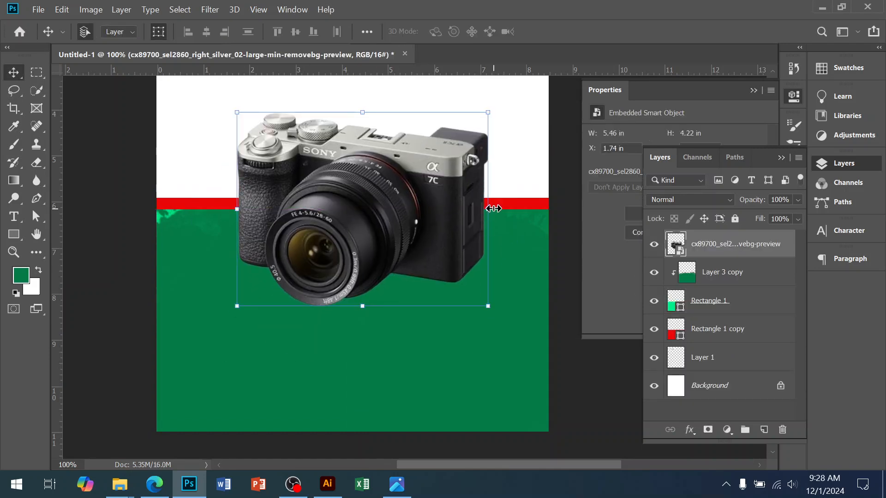
pyautogui.moveTo(467, 211); pyautogui.dragTo(440, 217)
pyautogui.moveTo(375, 214); pyautogui.dragTo(406, 210)
pyautogui.moveTo(482, 202); pyautogui.dragTo(480, 223)
pyautogui.click(397, 485)
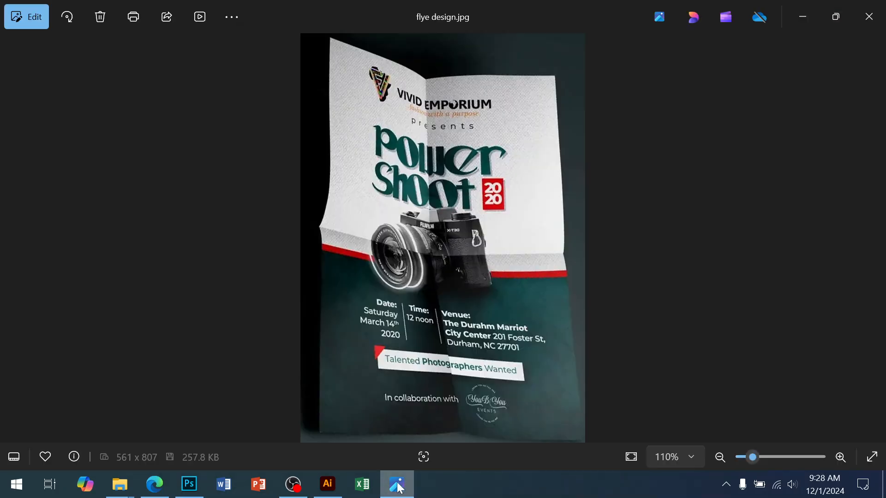
pyautogui.click(397, 485)
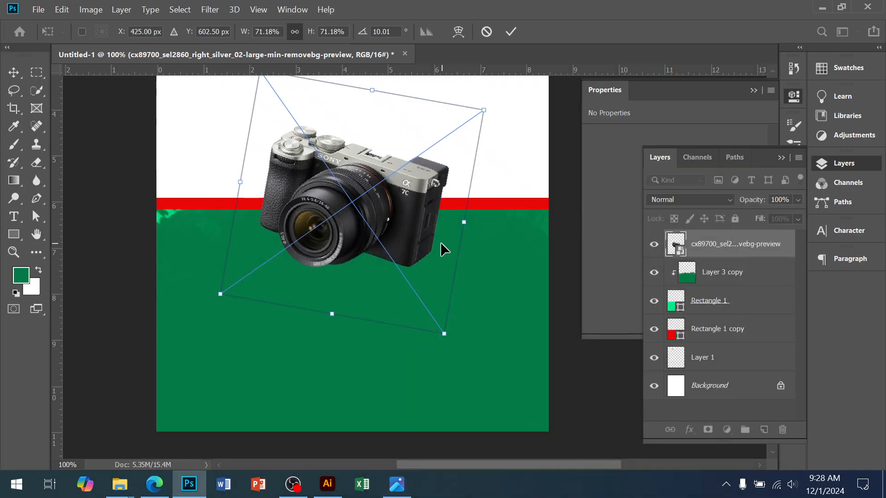
pyautogui.hotkey('ctrl', 'z')
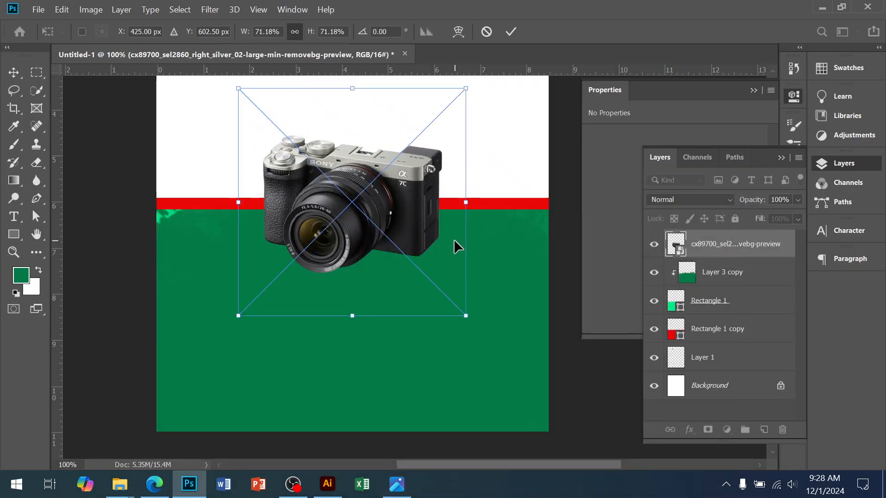
pyautogui.press('Return')
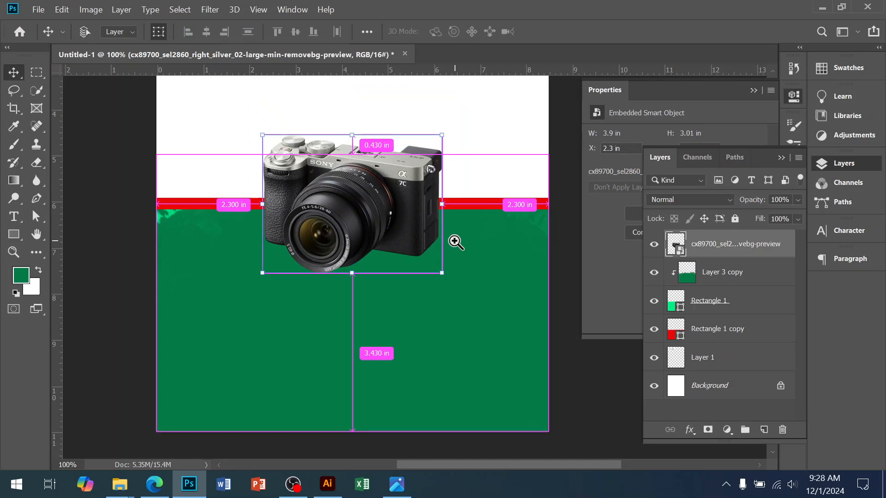
# Step: Add a new empty layer and place it directly beneath the camera layer
pyautogui.keyDown('ctrl'); pyautogui.click(412, 241); pyautogui.keyUp('ctrl')
pyautogui.moveTo(408, 254); pyautogui.dragTo(445, 342)
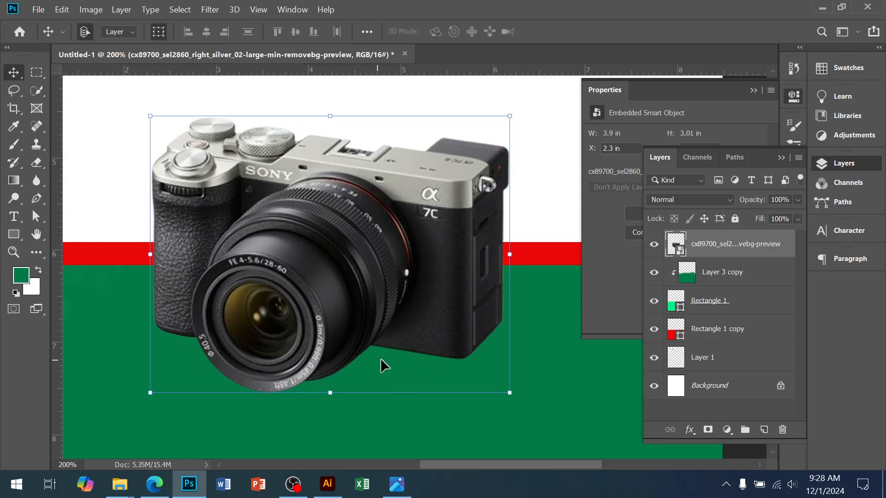
pyautogui.moveTo(421, 353); pyautogui.dragTo(424, 317)
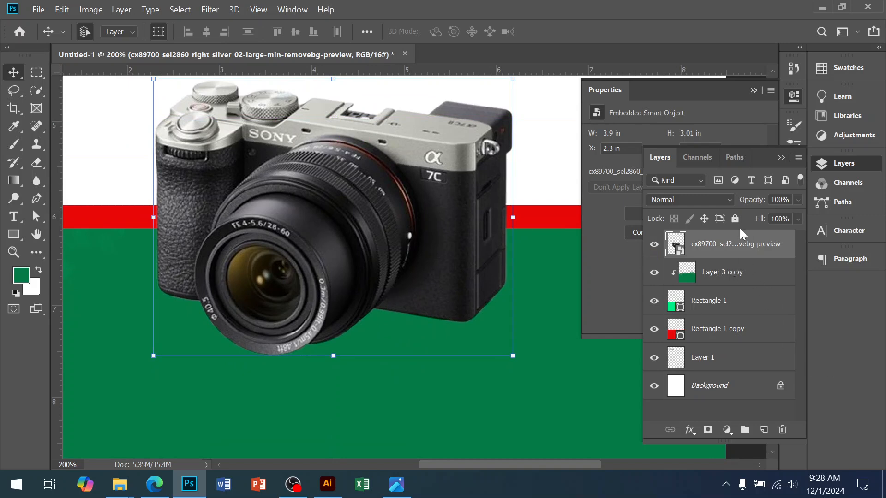
pyautogui.click(764, 430)
pyautogui.moveTo(732, 248); pyautogui.dragTo(731, 284)
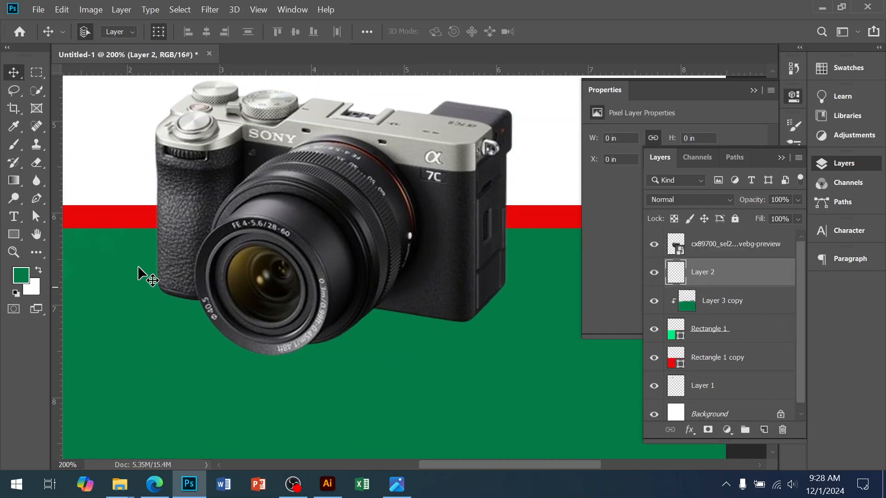
# Step: Set up the Brush tool with the Soft Round tip from General Brushes at a size of 250 px
pyautogui.rightClick(14, 146)
pyautogui.click(47, 145)
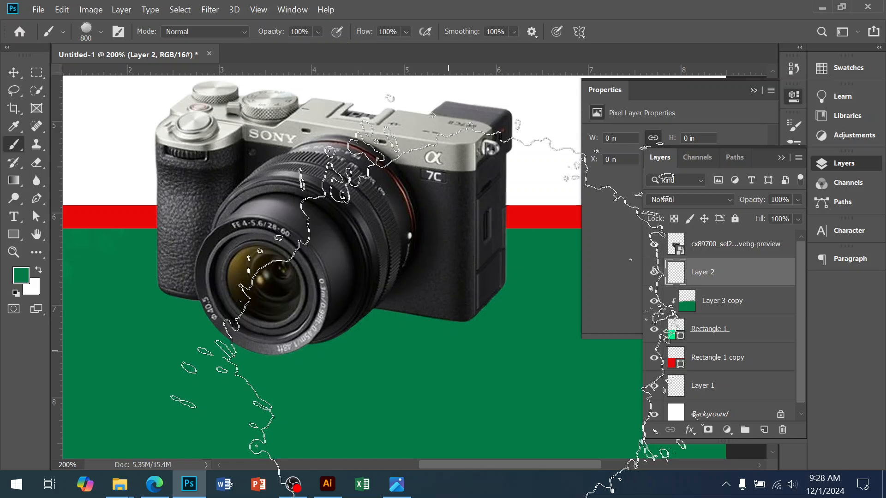
pyautogui.click(84, 31)
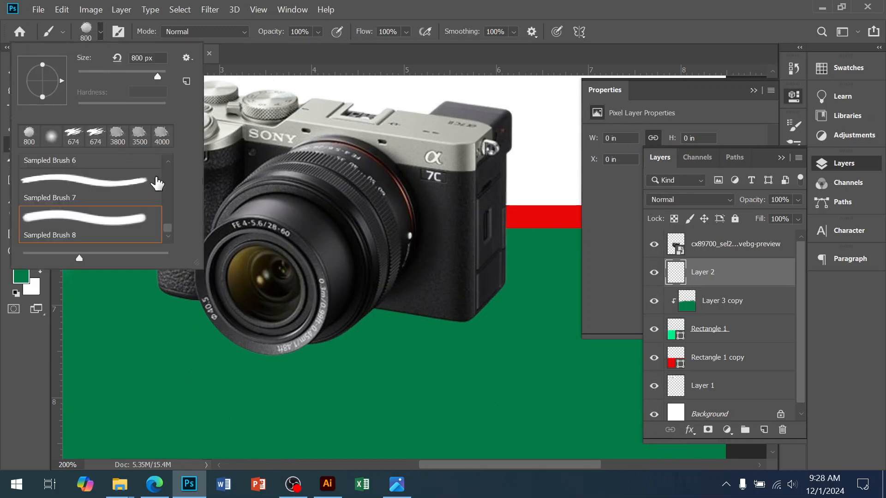
pyautogui.moveTo(168, 229); pyautogui.dragTo(162, 153)
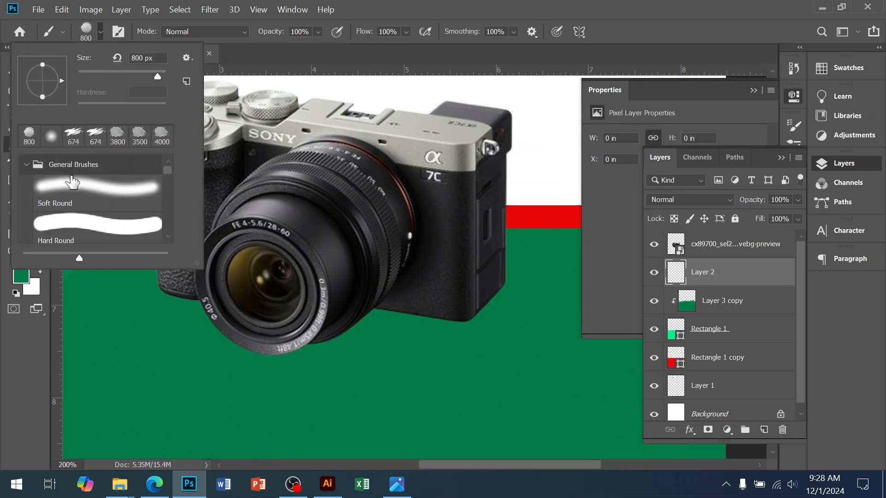
pyautogui.click(58, 186)
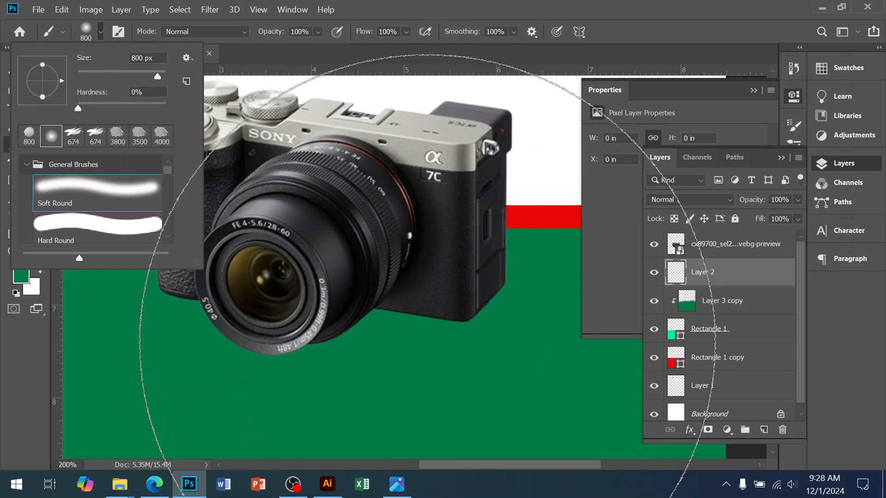
pyautogui.click(739, 275)
pyautogui.press('[')
pyautogui.press('[')
pyautogui.press('[')
pyautogui.press('[')
pyautogui.press('[')
pyautogui.press('[')
pyautogui.press('[')
pyautogui.press('[')
pyautogui.press('[')
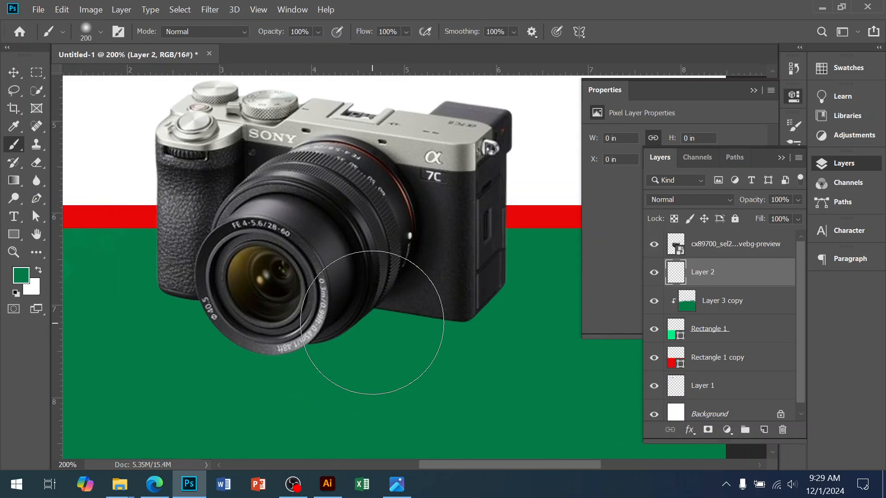
pyautogui.press(']')
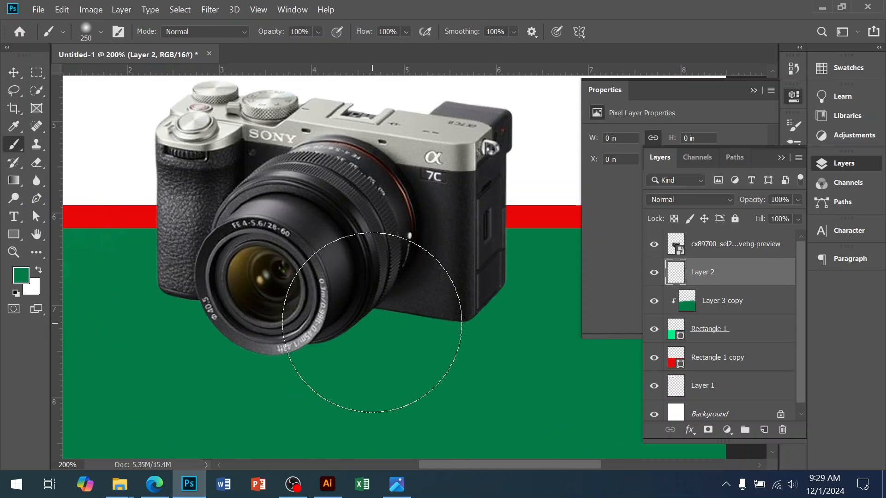
# Step: Set the foreground colour to black (000000) and paint a soft shadow spot under the camera on the new layer
pyautogui.click(20, 275)
pyautogui.moveTo(589, 201); pyautogui.dragTo(520, 273)
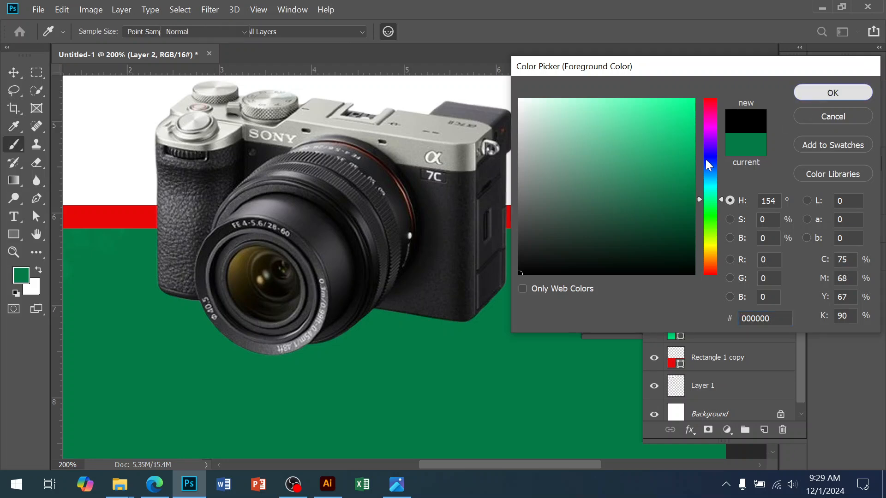
pyautogui.click(833, 93)
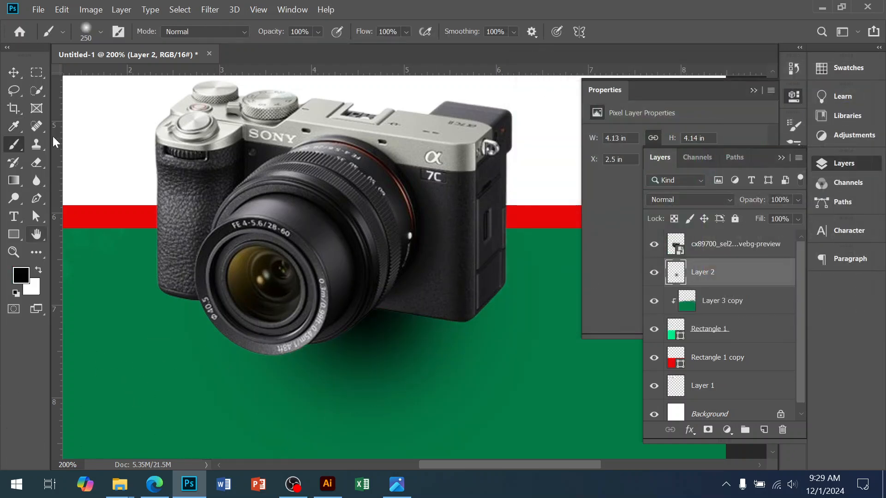
# Step: Stretch and flatten the black shadow to about 6.05 in wide and 2.35 in high beneath the camera
pyautogui.click(14, 72)
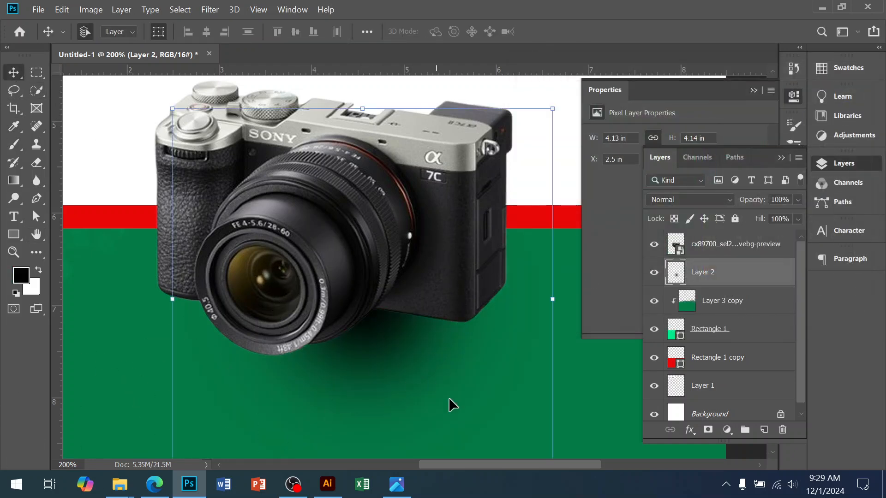
pyautogui.keyDown('alt'); pyautogui.click(434, 326); pyautogui.keyUp('alt')
pyautogui.moveTo(402, 406); pyautogui.dragTo(397, 383)
pyautogui.moveTo(417, 348); pyautogui.dragTo(415, 338)
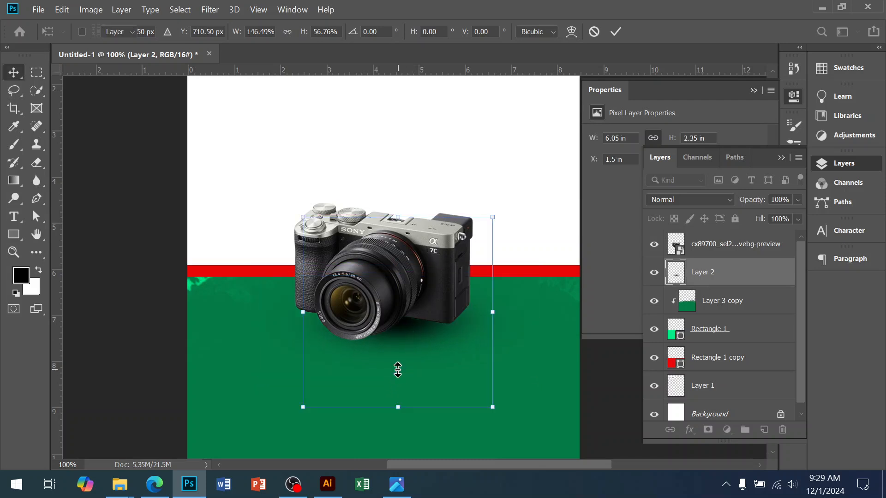
pyautogui.press('Return')
# Step: Shift the shadow under the camera body and widen it further with Free Transform
pyautogui.keyDown('ctrl'); pyautogui.click(402, 325); pyautogui.keyUp('ctrl')
pyautogui.moveTo(418, 344); pyautogui.dragTo(397, 338)
pyautogui.hotkey('ctrl', 't')
pyautogui.hotkey('ctrl', '-')
pyautogui.moveTo(560, 324); pyautogui.dragTo(592, 328)
pyautogui.moveTo(436, 348); pyautogui.dragTo(428, 341)
pyautogui.moveTo(588, 378); pyautogui.dragTo(609, 387)
pyautogui.moveTo(455, 364); pyautogui.dragTo(373, 305)
pyautogui.press('Return')
# Step: Deselect the layers and examine how the camera and its shadow sit on the stripe and green section
pyautogui.click(503, 441)
pyautogui.click(361, 300)
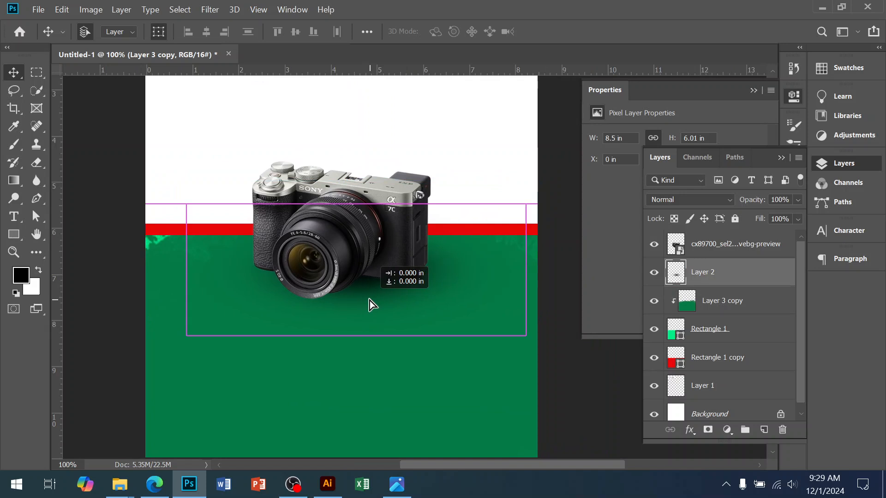
pyautogui.click(360, 391)
pyautogui.moveTo(363, 378); pyautogui.dragTo(367, 330)
pyautogui.click(544, 445)
pyautogui.scroll(5, 467, 383)
pyautogui.moveTo(389, 409); pyautogui.dragTo(409, 331)
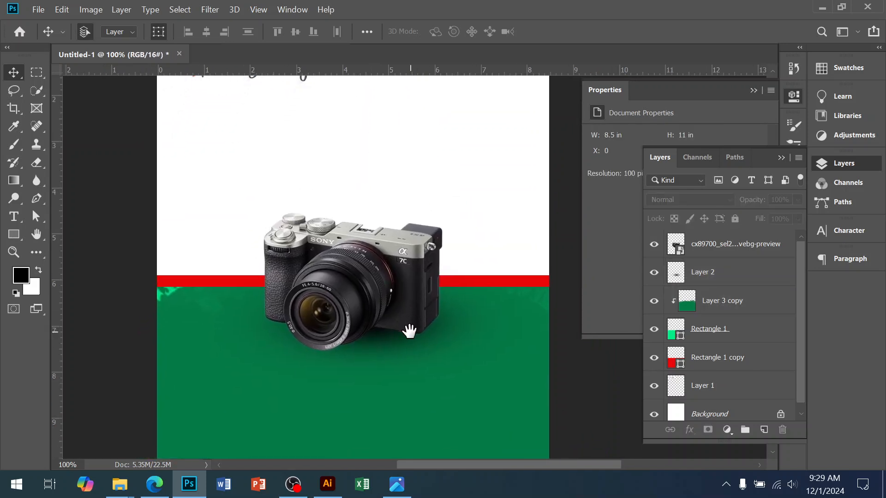
# Step: Examine the camera, its shadow and the event details in the reference image flye design.jpg, and return to Photoshop
pyautogui.click(398, 492)
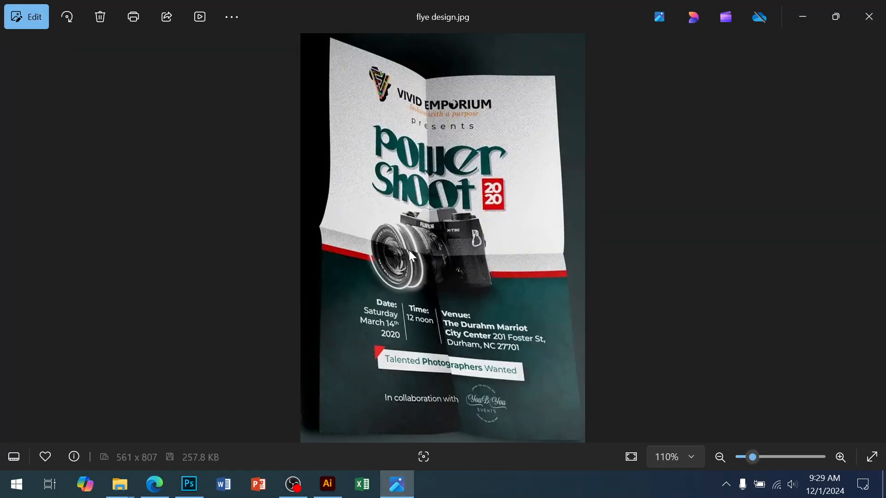
pyautogui.scroll(6, 426, 265)
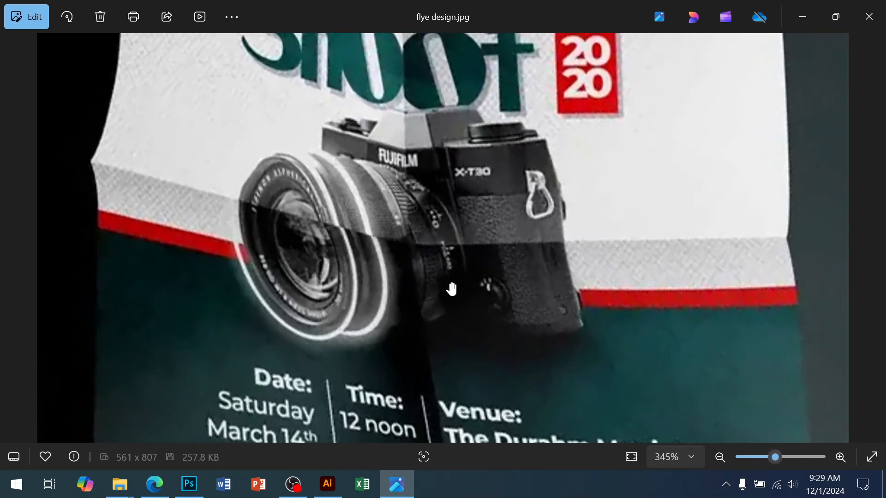
pyautogui.scroll(-5, 452, 289)
pyautogui.scroll(-3, 442, 331)
pyautogui.scroll(3, 470, 292)
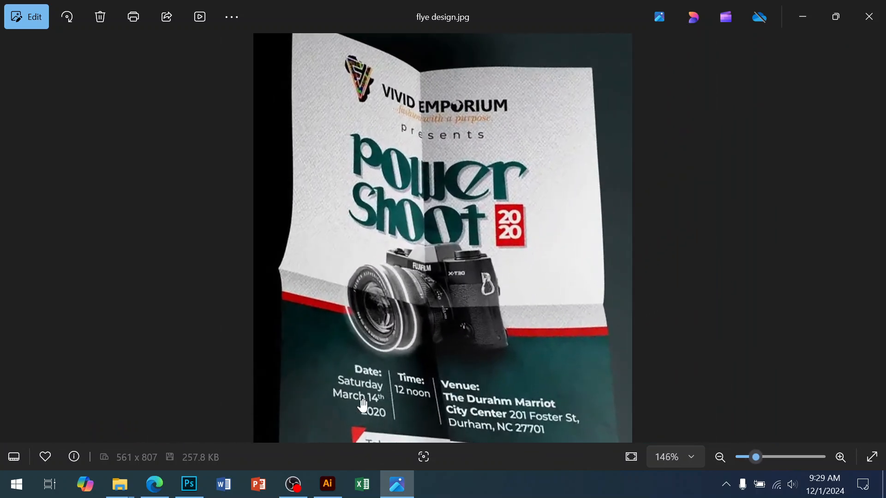
pyautogui.scroll(-2, 610, 328)
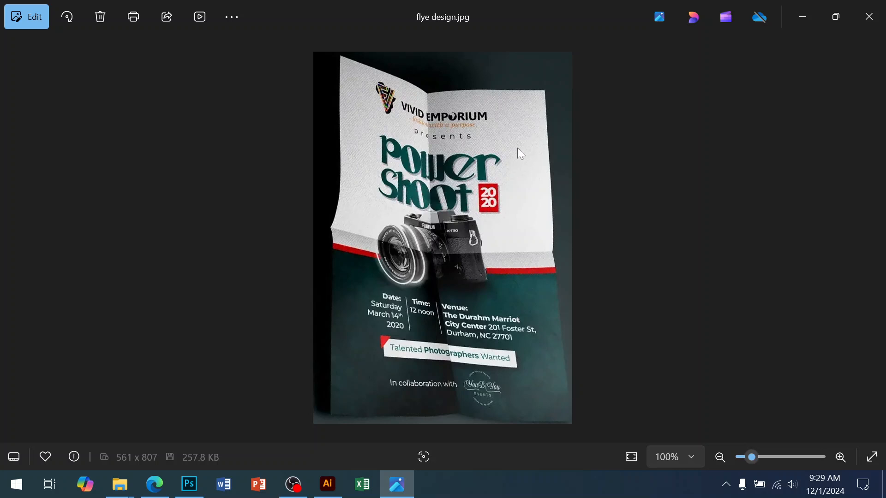
pyautogui.click(189, 484)
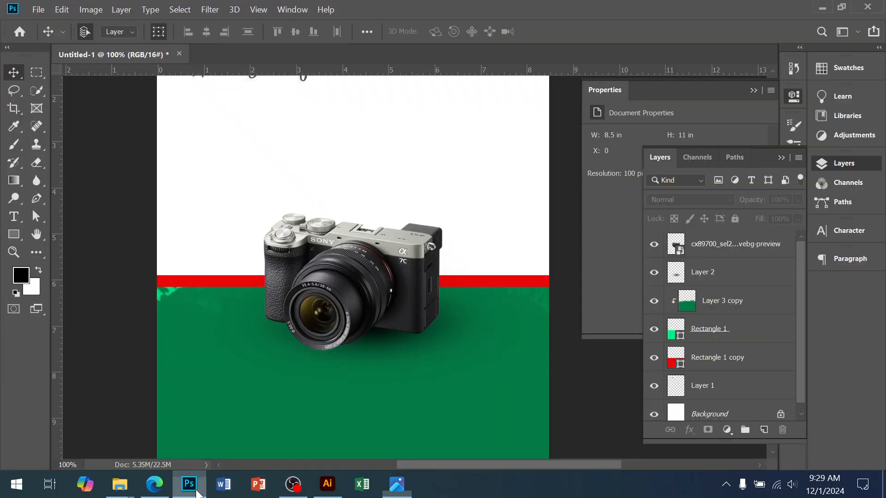
# Step: Move the World Photography Day logo to about 0.63 in from the page's left edge and compare it with the reference flyer
pyautogui.scroll(-1, 439, 249)
pyautogui.moveTo(299, 154); pyautogui.dragTo(315, 148)
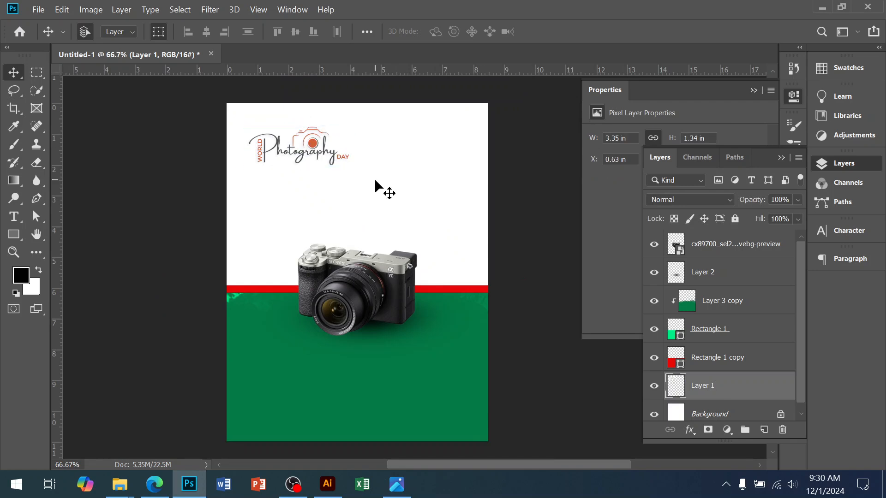
pyautogui.click(374, 178)
pyautogui.click(396, 484)
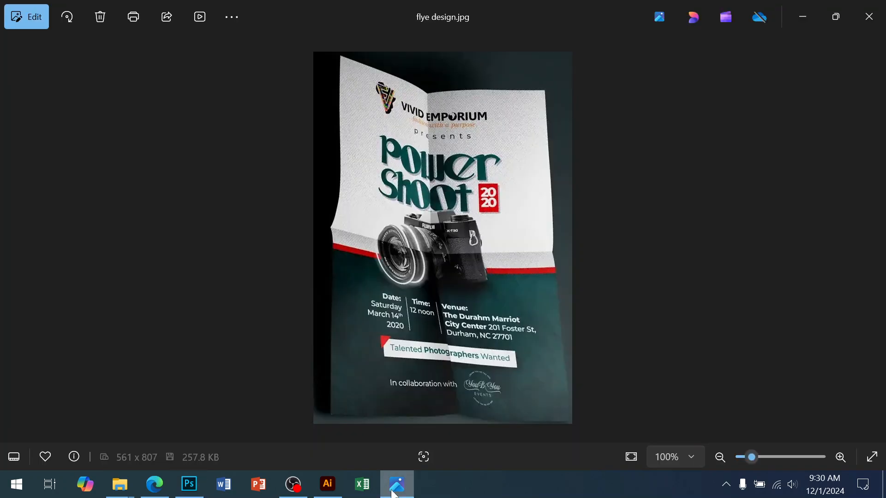
pyautogui.click(394, 491)
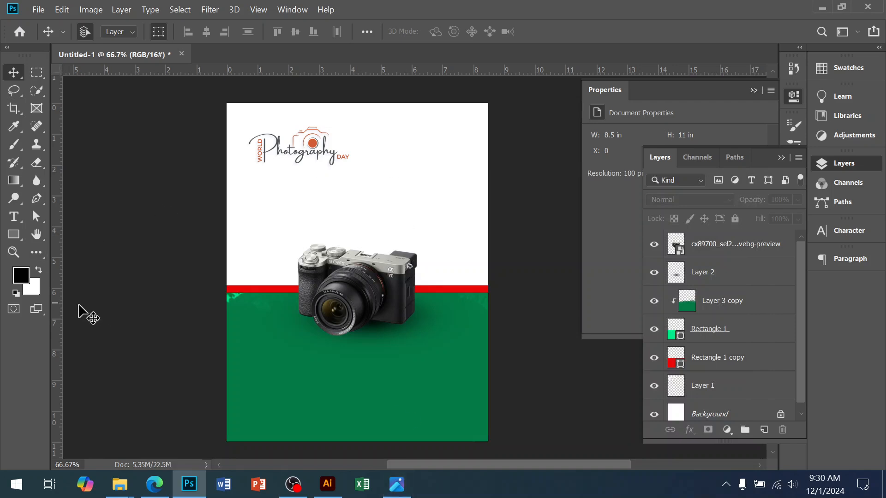
# Step: Create a black rectangle 750 px wide and 1050 px high as a margin template
pyautogui.click(18, 233)
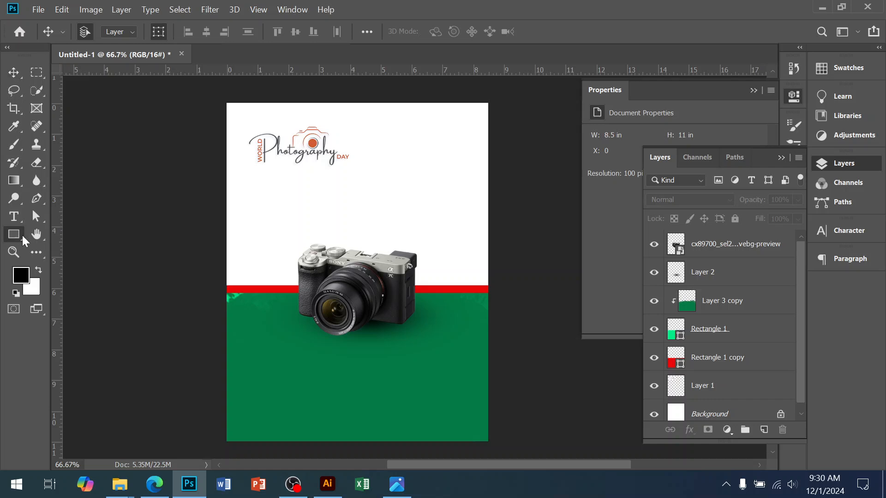
pyautogui.click(287, 197)
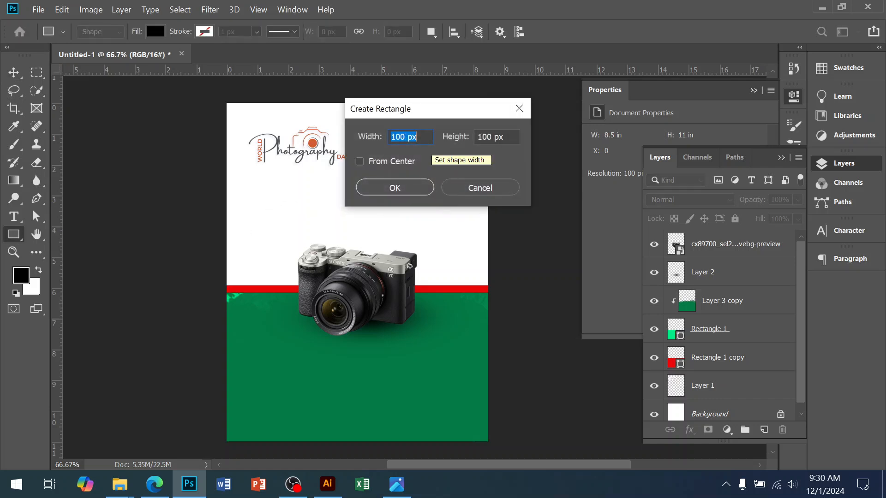
pyautogui.write('7.5')
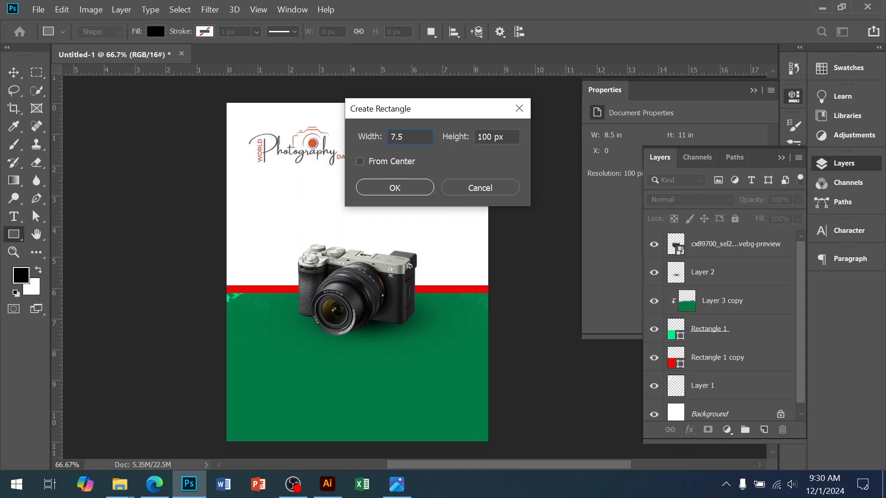
pyautogui.press('Tab')
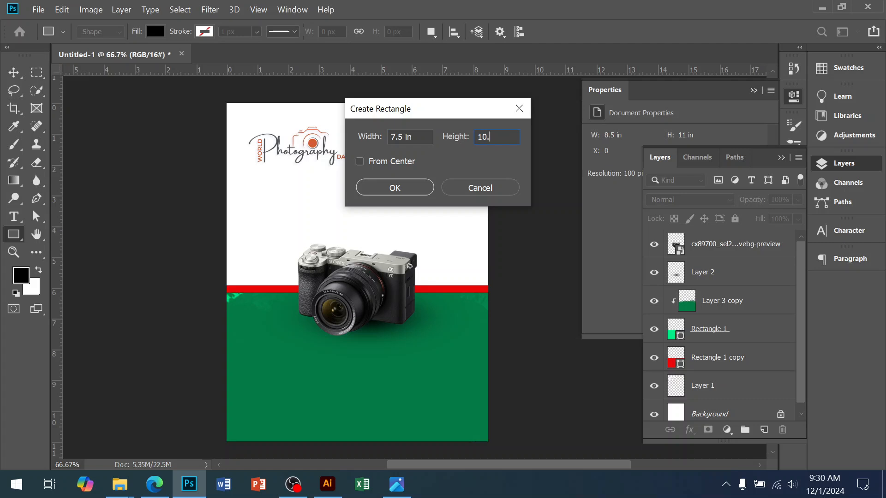
pyautogui.press('Return')
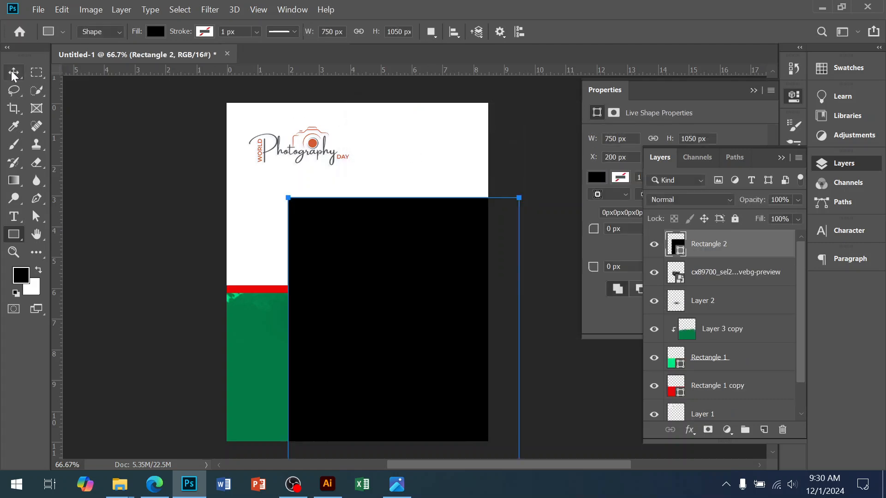
# Step: Centre the black rectangle vertically and horizontally on the Background layer
pyautogui.click(13, 74)
pyautogui.scroll(-1, 692, 305)
pyautogui.click(703, 407)
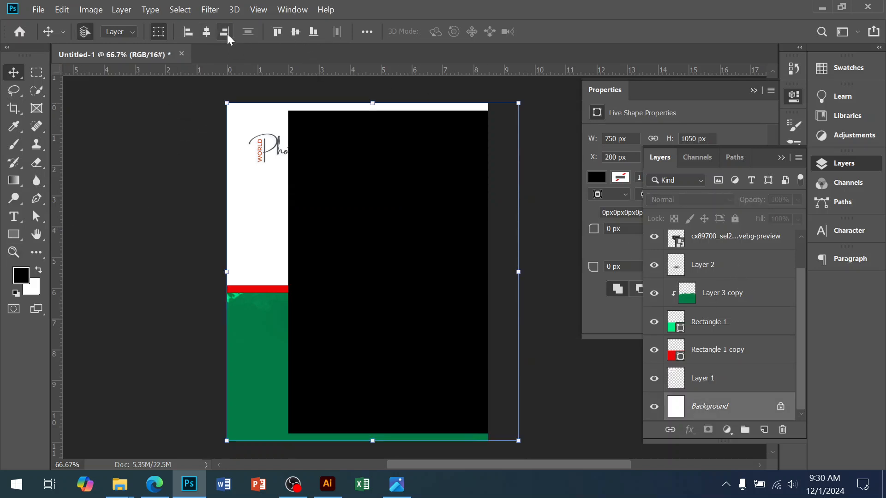
pyautogui.click(212, 35)
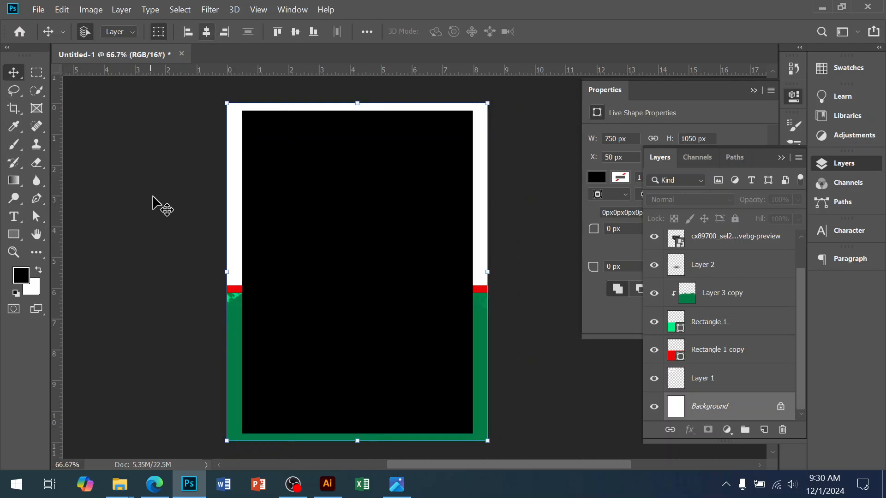
# Step: Set the black rectangle's height to 1000 px and centre it vertically on the page again
pyautogui.click(283, 253)
pyautogui.click(13, 234)
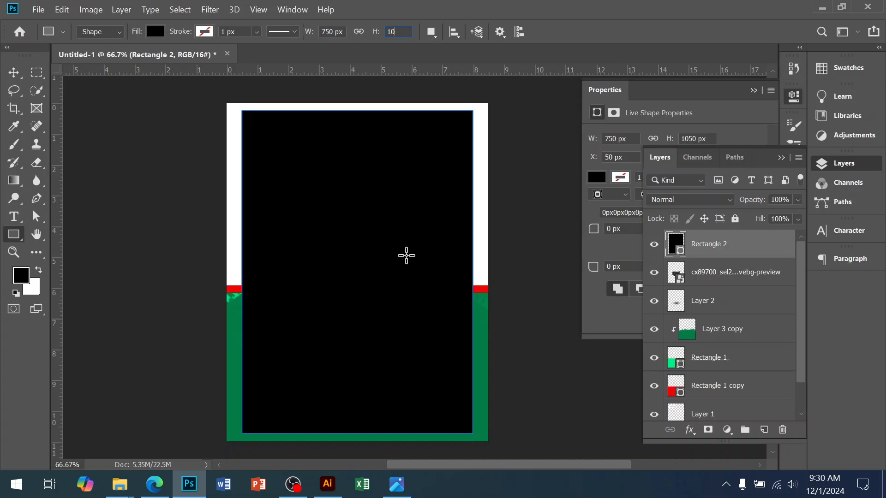
pyautogui.press('Return')
pyautogui.click(13, 72)
pyautogui.scroll(-1, 729, 412)
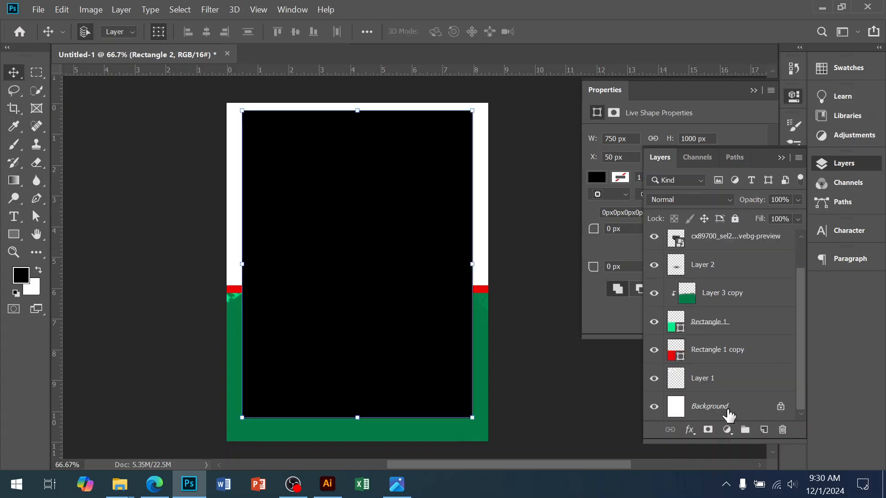
pyautogui.click(727, 408)
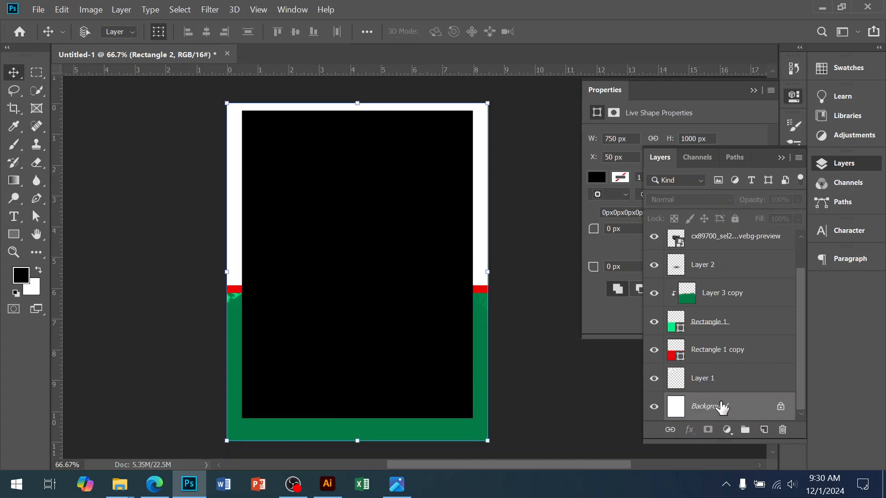
pyautogui.click(291, 34)
# Step: Place margin guides along all four edges of the black rectangle and delete the rectangle
pyautogui.moveTo(421, 69); pyautogui.dragTo(402, 118)
pyautogui.moveTo(432, 85); pyautogui.dragTo(451, 426)
pyautogui.moveTo(58, 314); pyautogui.dragTo(472, 349)
pyautogui.click(513, 372)
pyautogui.click(418, 337)
pyautogui.press('Delete')
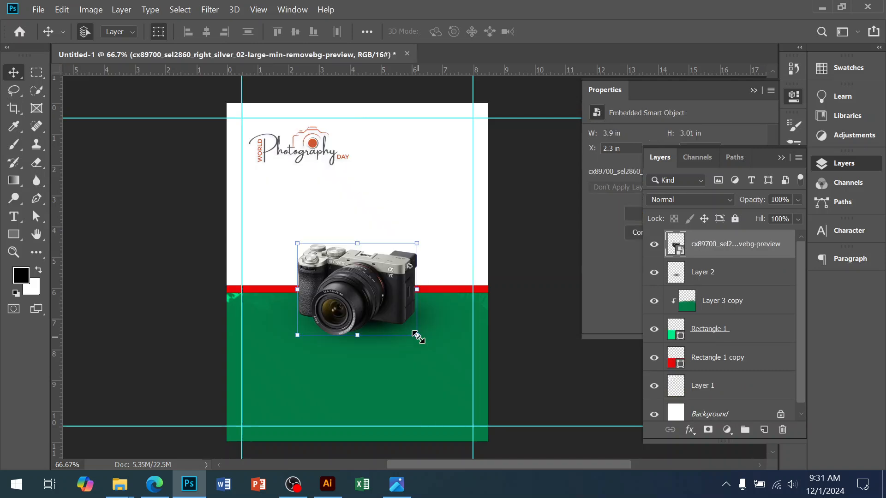
pyautogui.click(534, 405)
pyautogui.keyDown('ctrl'); pyautogui.click(456, 351); pyautogui.keyUp('ctrl')
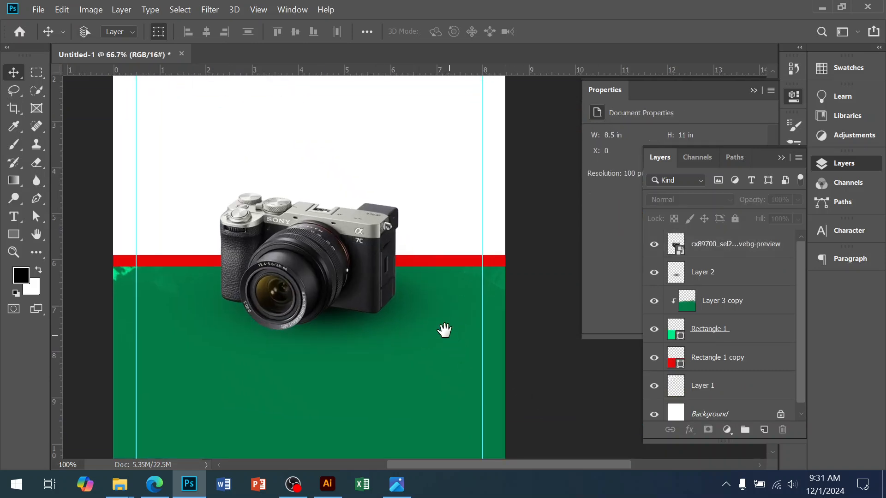
pyautogui.moveTo(429, 314); pyautogui.dragTo(450, 306)
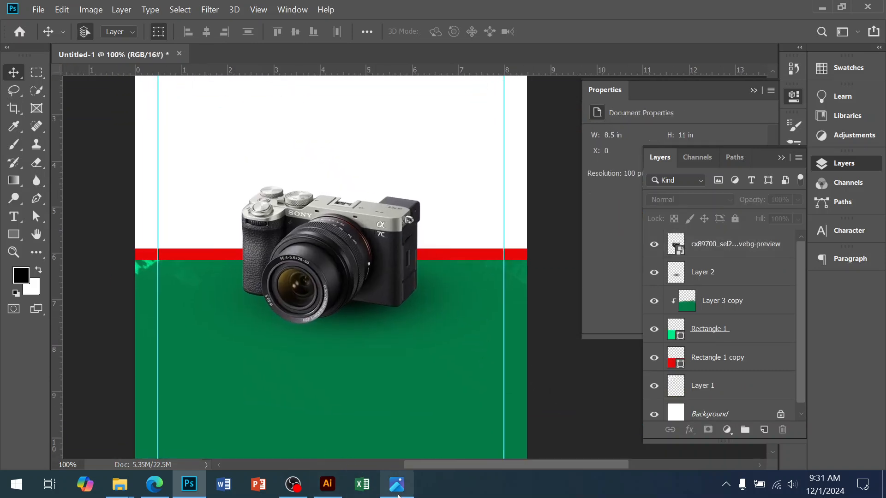
pyautogui.click(398, 493)
pyautogui.click(398, 493)
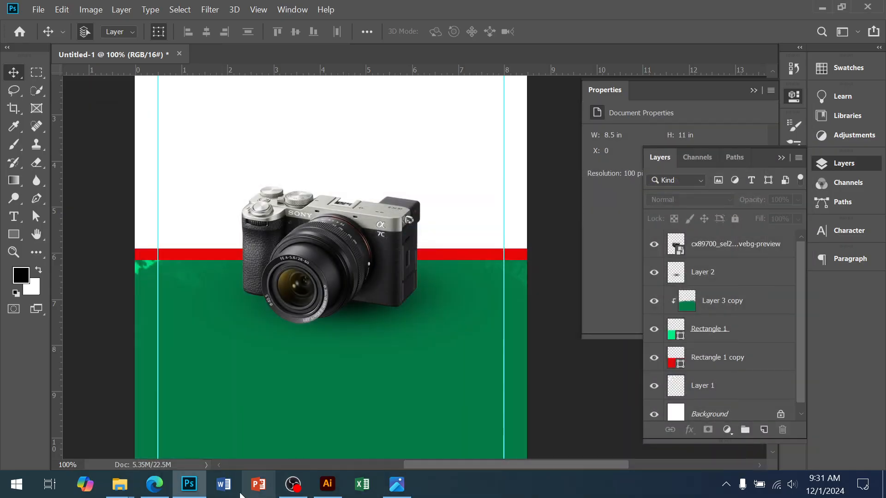
pyautogui.click(154, 484)
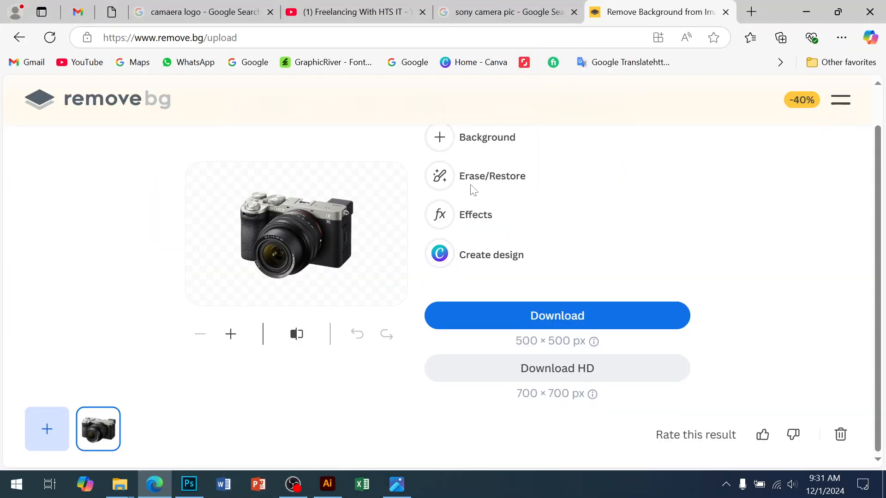
pyautogui.click(189, 485)
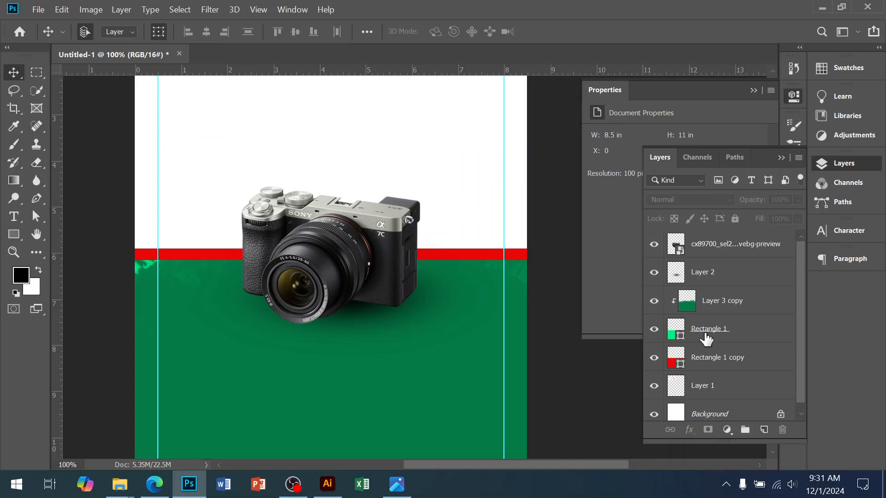
# Step: Add a linear black-to-transparent gradient fill layer directly above the Background with an angle of -109.65°
pyautogui.scroll(-1, 725, 350)
pyautogui.click(703, 415)
pyautogui.click(727, 429)
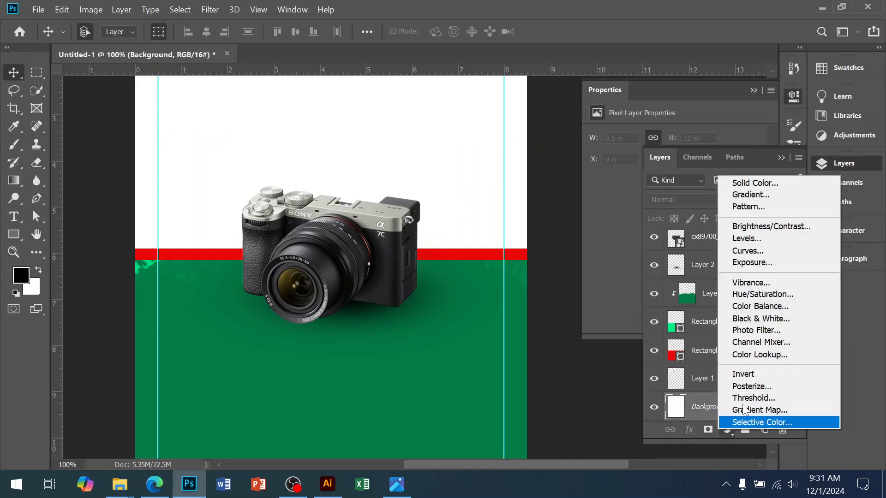
pyautogui.click(766, 196)
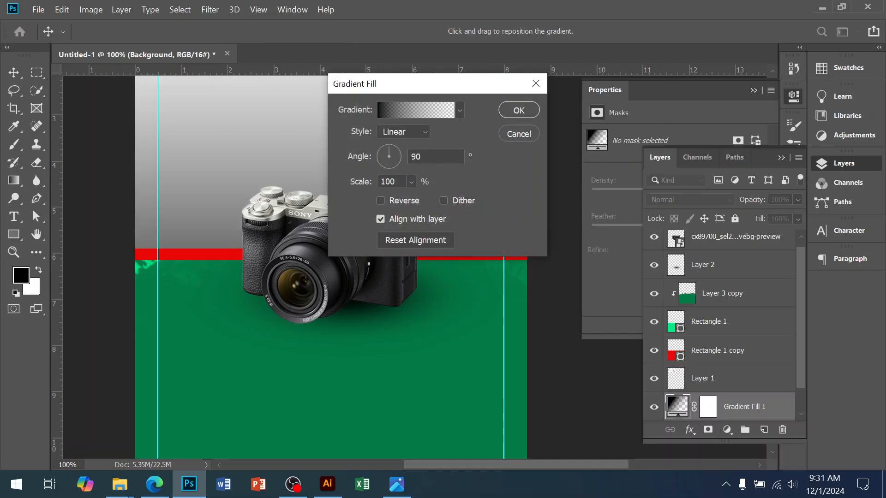
pyautogui.moveTo(396, 154); pyautogui.dragTo(386, 165)
pyautogui.click(519, 113)
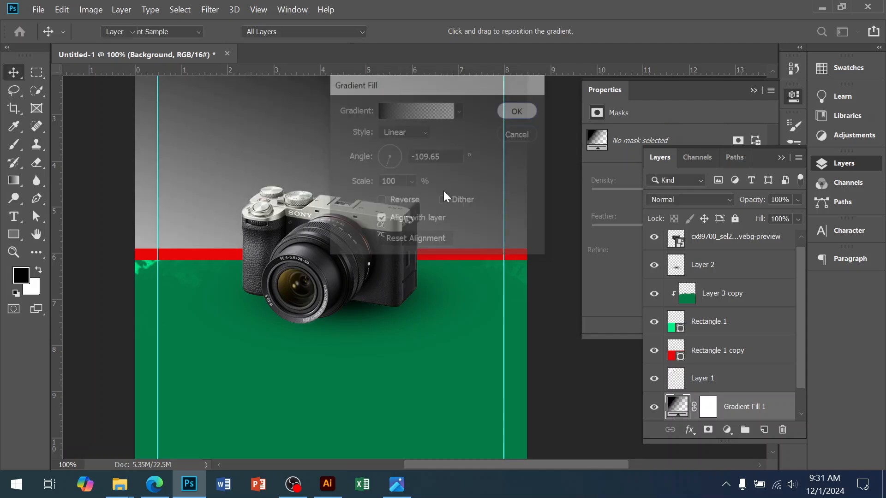
# Step: Reopen the gradient fill's settings and set its angle to -94.51°
pyautogui.hotkey('ctrl', '-')
pyautogui.hotkey('ctrl', '-')
pyautogui.moveTo(441, 194); pyautogui.dragTo(439, 282)
pyautogui.keyDown('ctrl'); pyautogui.click(395, 291); pyautogui.keyUp('ctrl')
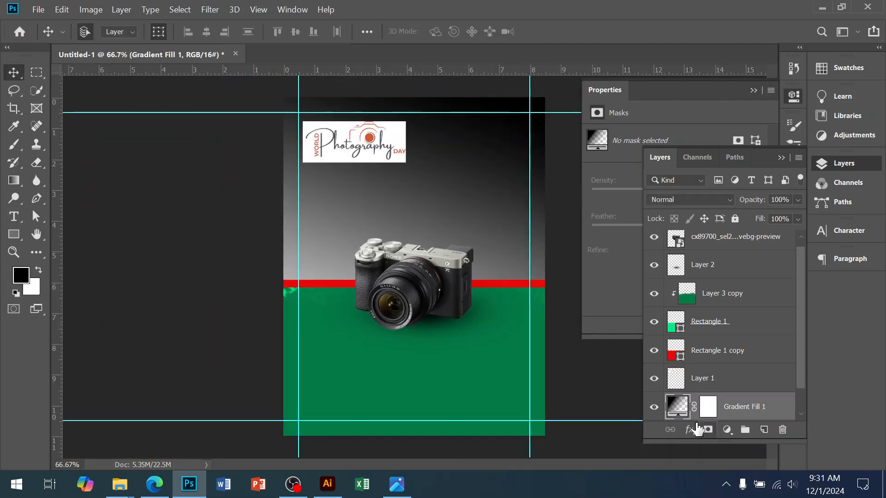
pyautogui.doubleClick(676, 406)
pyautogui.moveTo(467, 92); pyautogui.dragTo(626, 122)
pyautogui.click(549, 198)
pyautogui.moveTo(549, 198); pyautogui.dragTo(547, 195)
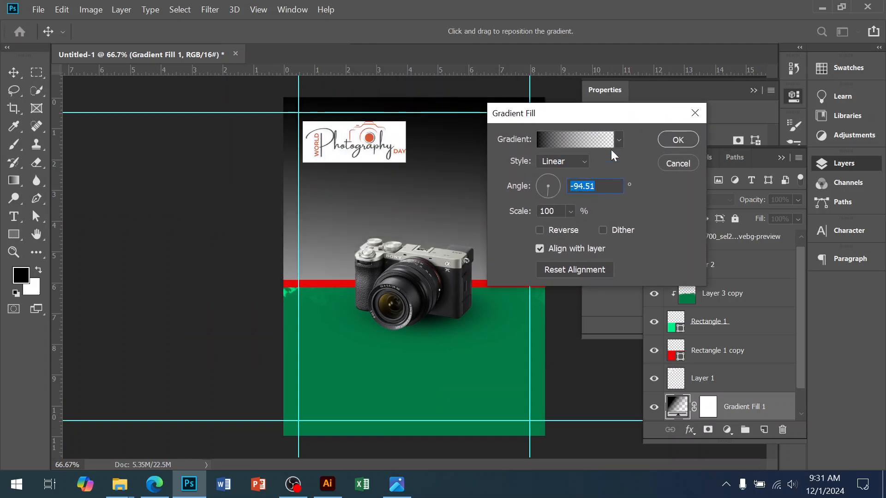
# Step: Change the gradient's first colour stop from black to a very light grey
pyautogui.click(596, 138)
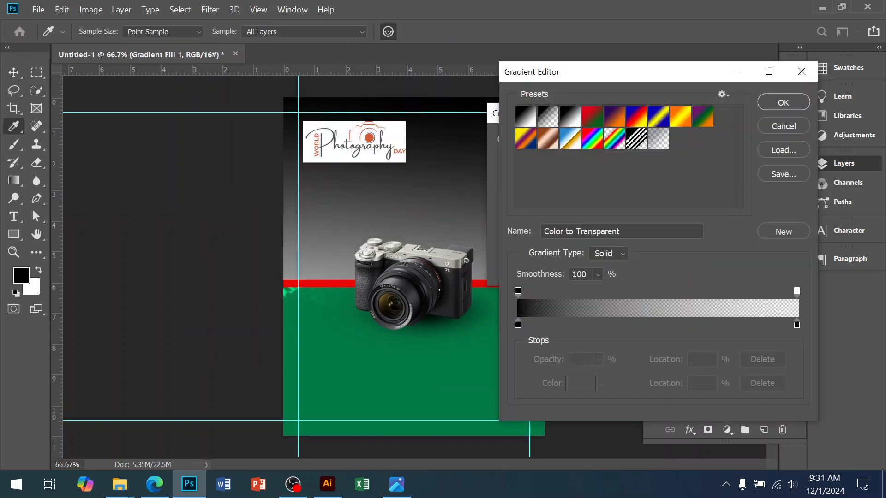
pyautogui.doubleClick(517, 325)
pyautogui.click(522, 194)
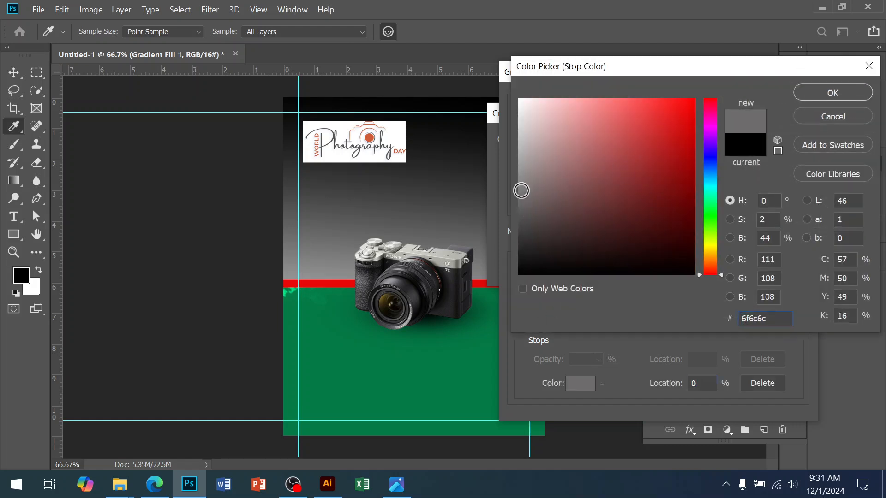
pyautogui.click(521, 169)
pyautogui.click(525, 138)
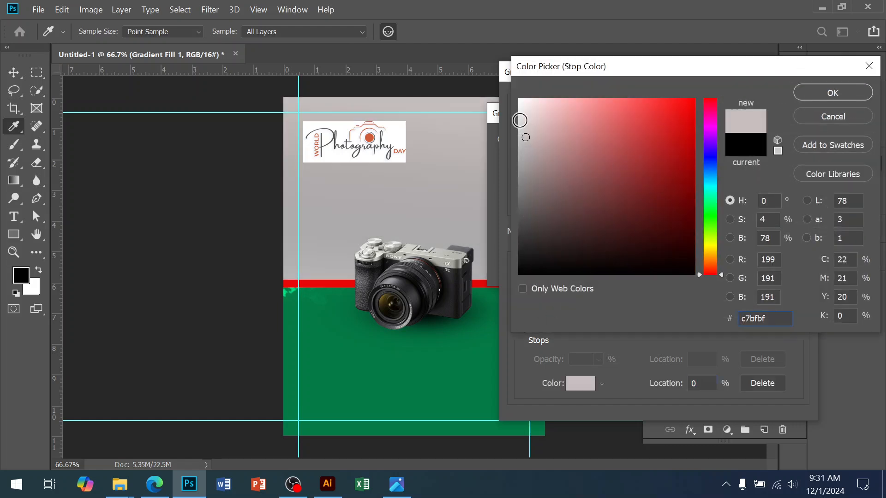
pyautogui.click(520, 116)
pyautogui.click(822, 90)
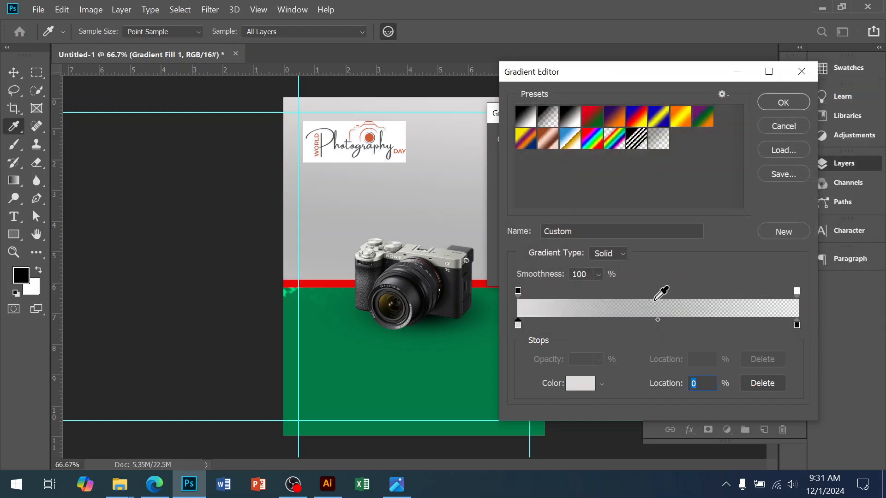
# Step: Add another light grey colour stop at location 97% and apply the gradient to the background
pyautogui.moveTo(656, 320); pyautogui.dragTo(790, 328)
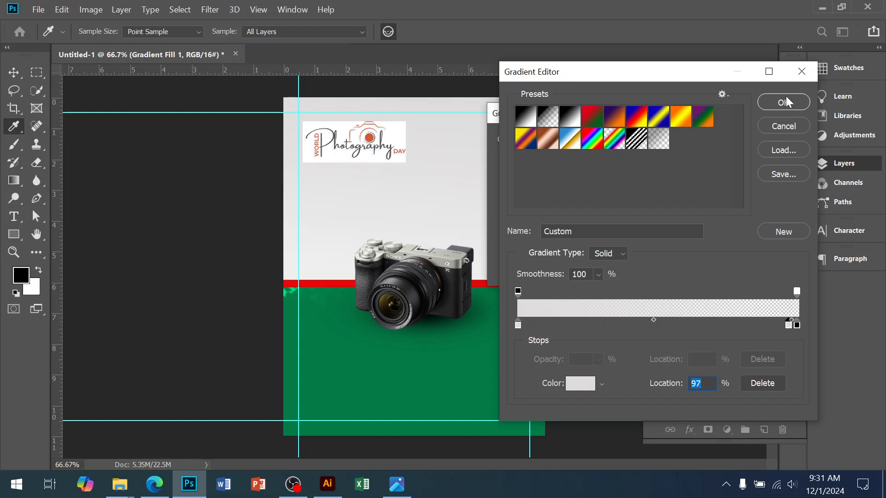
pyautogui.click(785, 100)
pyautogui.click(676, 139)
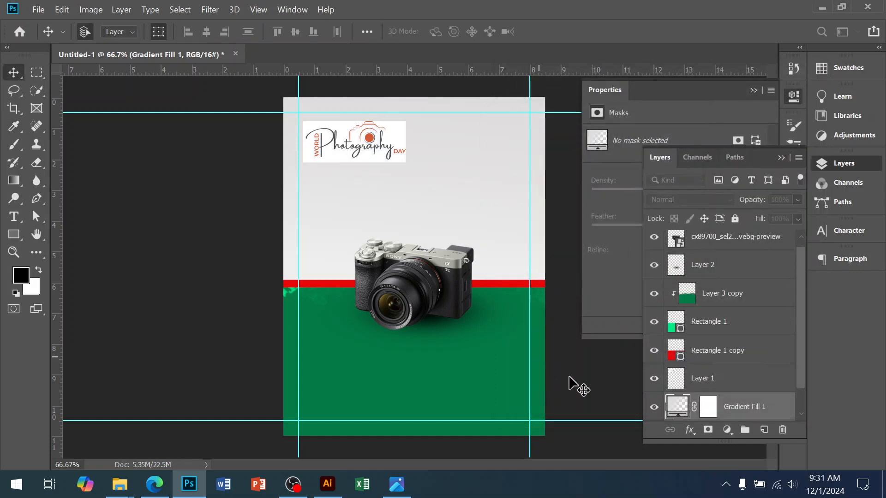
pyautogui.click(560, 387)
pyautogui.click(411, 205)
pyautogui.moveTo(411, 205); pyautogui.dragTo(392, 283)
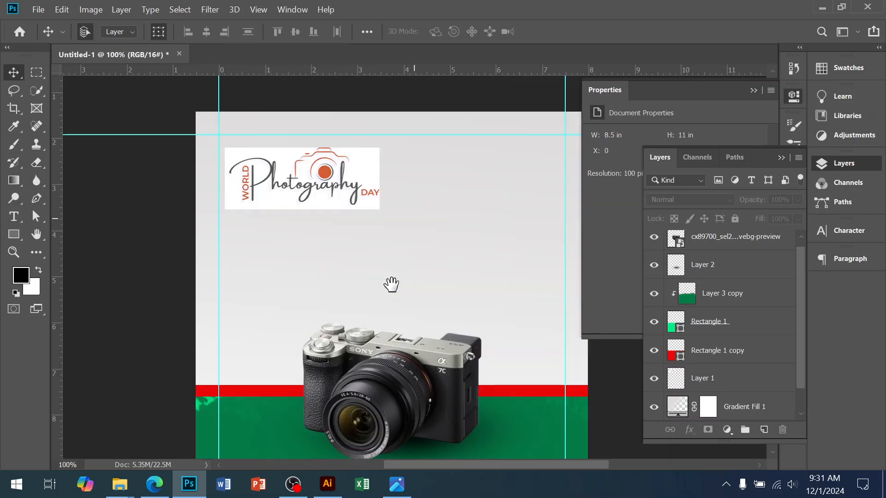
# Step: Set the Photography logo layer's blend mode to Multiply and align the logo with the left margin guide
pyautogui.click(325, 201)
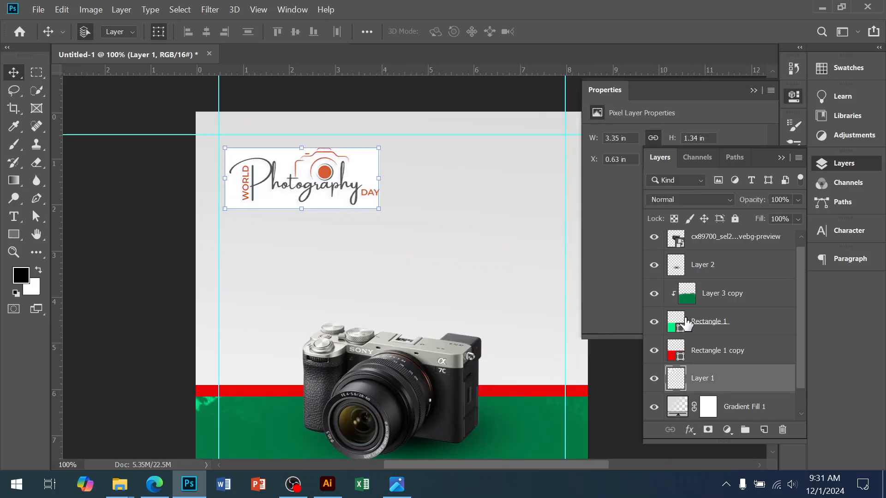
pyautogui.click(681, 200)
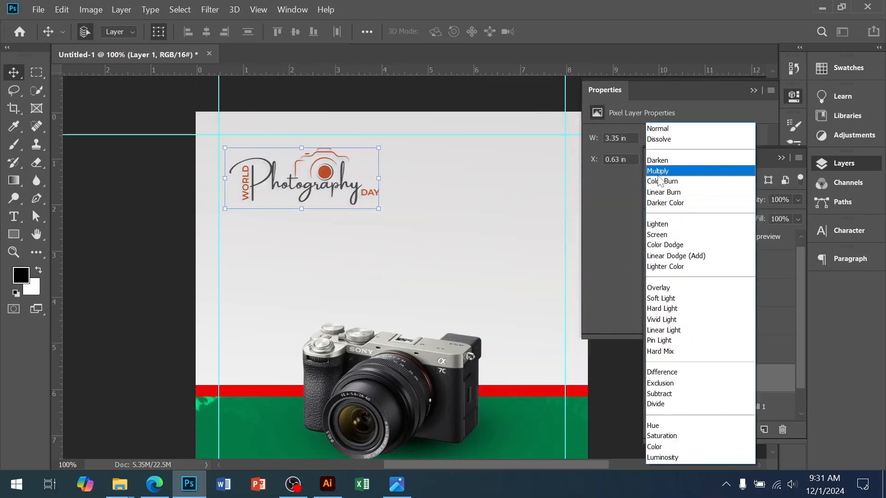
pyautogui.click(683, 170)
pyautogui.moveTo(330, 179); pyautogui.dragTo(324, 179)
# Step: Switch to the browser and run a Google image search for "texture background"
pyautogui.click(154, 487)
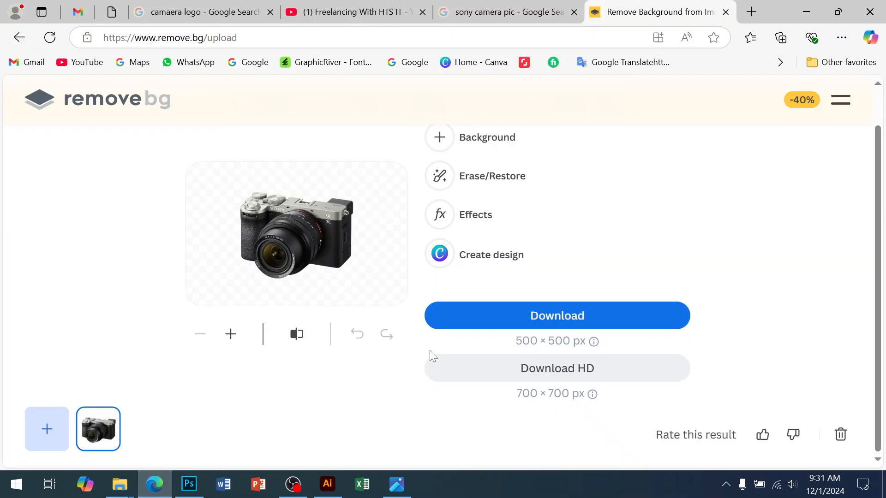
pyautogui.click(19, 38)
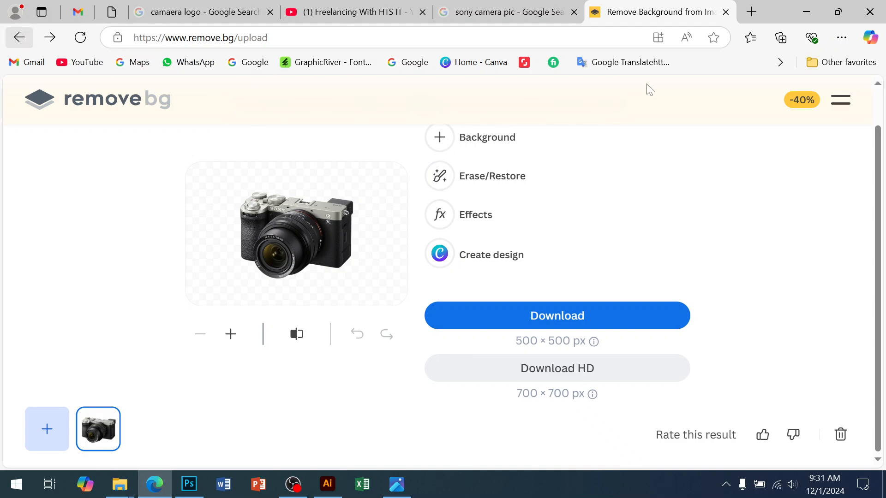
pyautogui.click(495, 12)
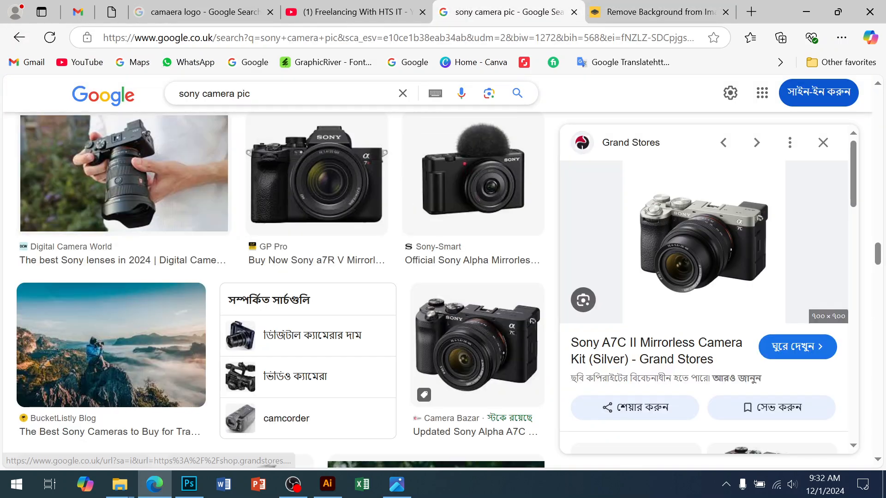
pyautogui.doubleClick(248, 94)
pyautogui.moveTo(248, 94); pyautogui.dragTo(97, 99)
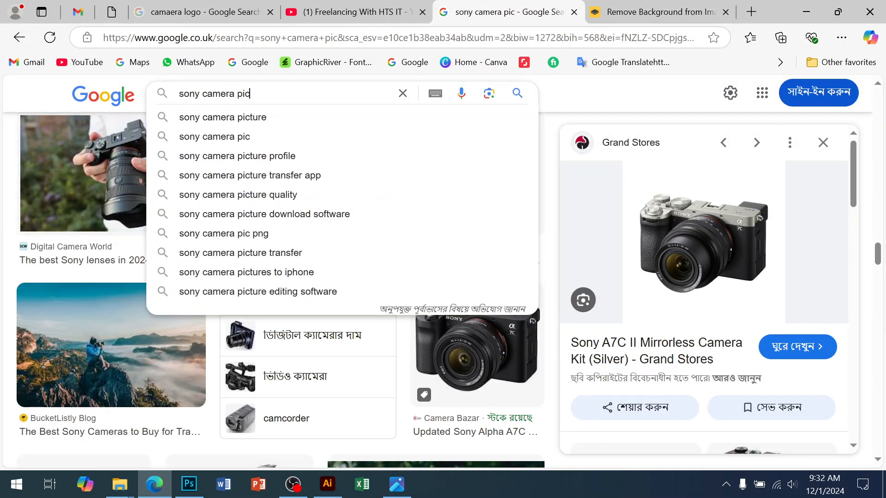
pyautogui.moveTo(251, 93); pyautogui.dragTo(153, 88)
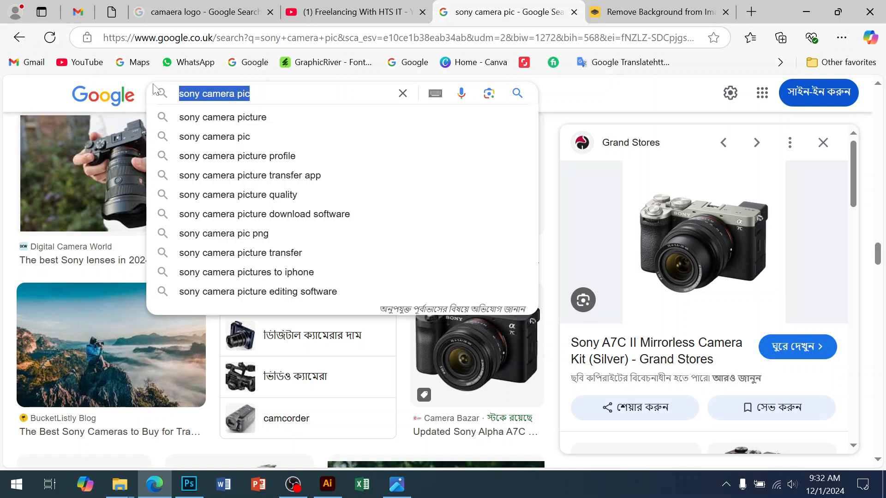
pyautogui.write('te')
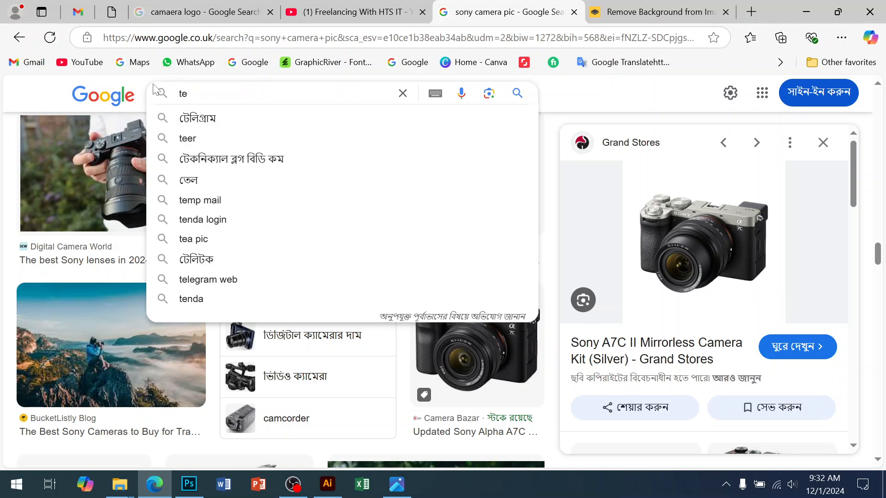
pyautogui.write('xture')
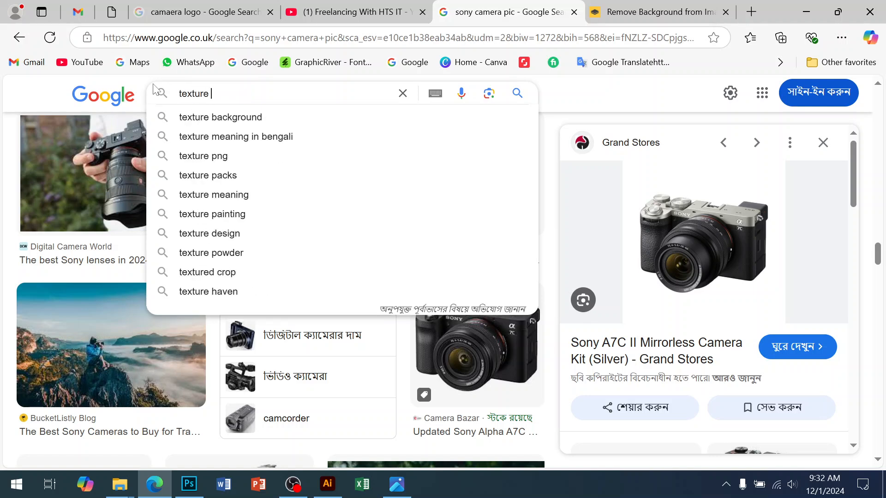
pyautogui.click(190, 119)
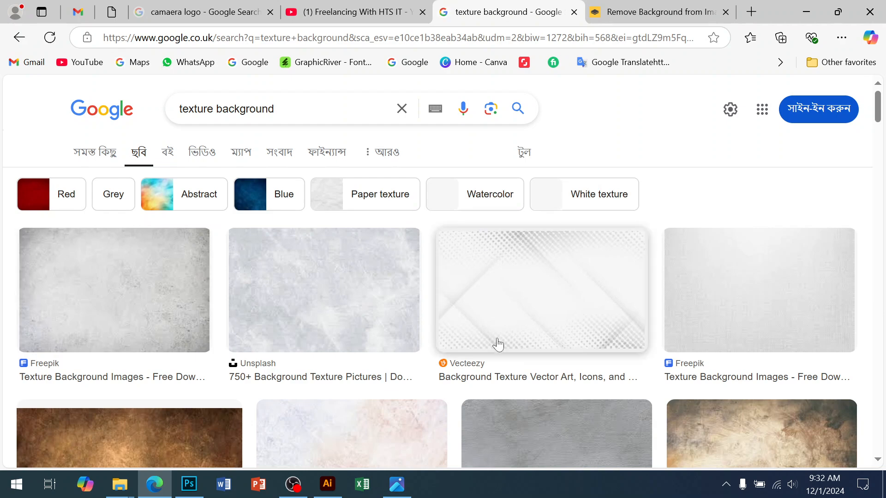
# Step: Find the pale Green and White Texture Background image from 123FreeVectors in the results and copy it
pyautogui.scroll(-6, 600, 351)
pyautogui.scroll(-5, 663, 338)
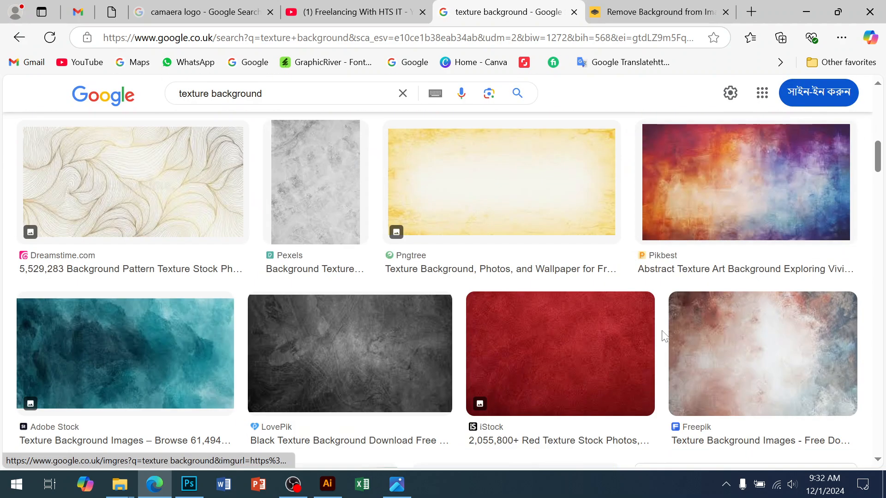
pyautogui.scroll(-6, 664, 336)
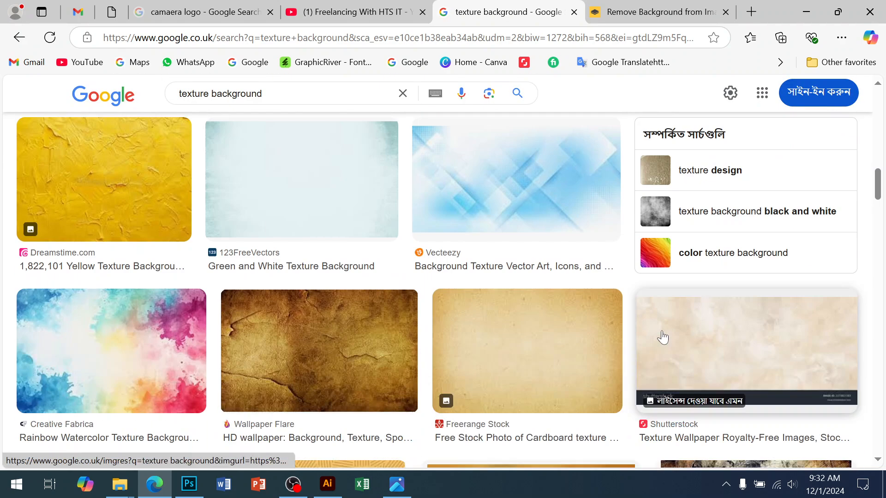
pyautogui.click(312, 217)
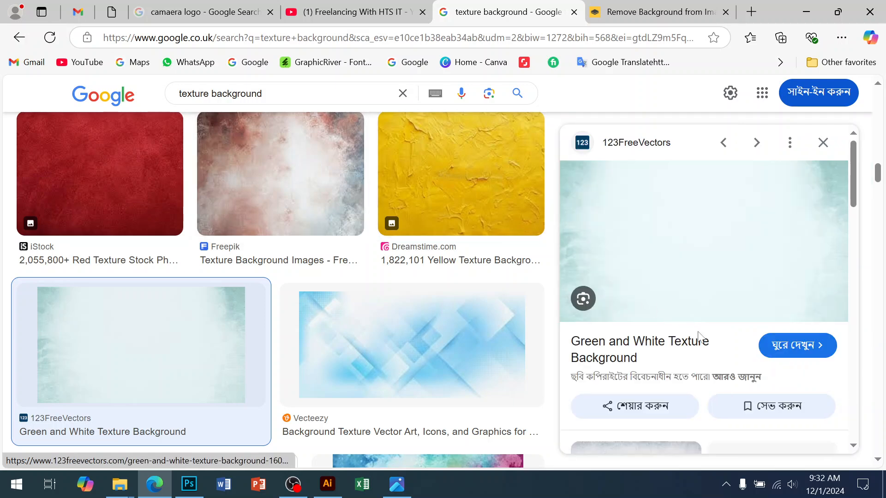
pyautogui.rightClick(676, 273)
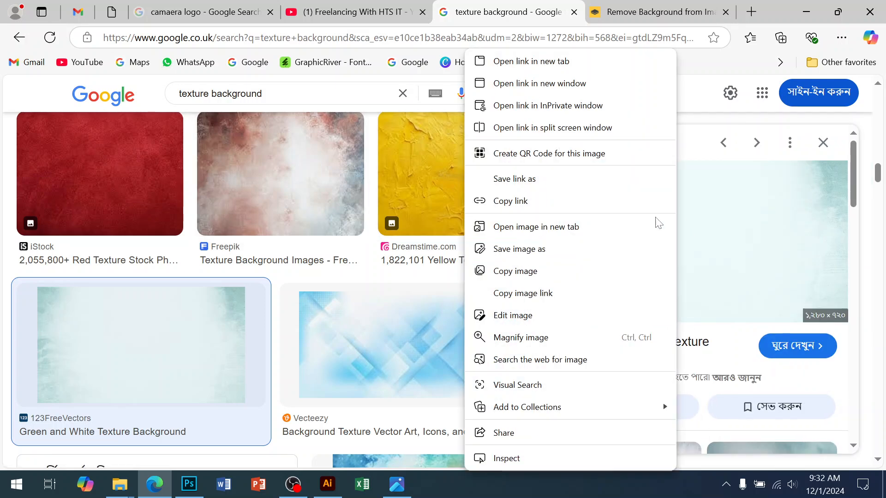
pyautogui.click(528, 276)
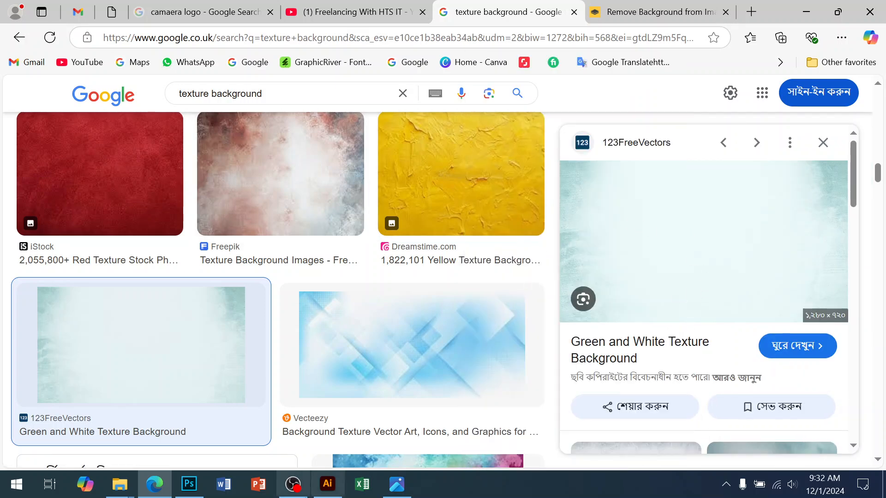
# Step: Switch to Photoshop, paste the texture image into the flyer and bring its layer to the front
pyautogui.click(189, 484)
pyautogui.keyDown('ctrl'); pyautogui.keyDown('alt'); pyautogui.click(411, 297); pyautogui.keyUp('alt'); pyautogui.keyUp('ctrl')
pyautogui.moveTo(392, 339); pyautogui.dragTo(379, 252)
pyautogui.hotkey('ctrl', 'v')
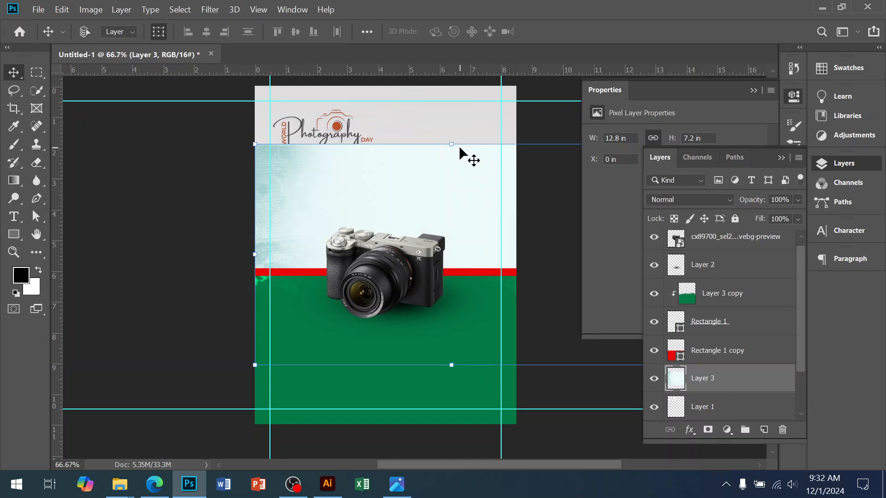
pyautogui.hotkey('ctrl', 'shift', ']')
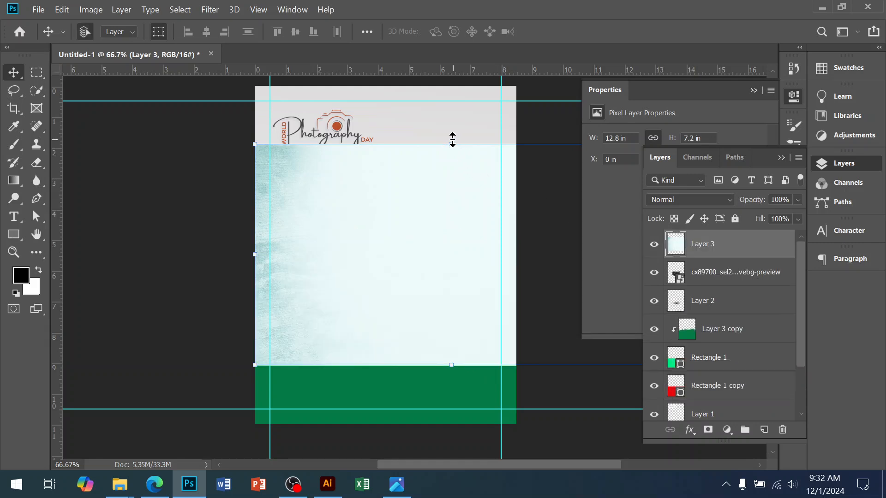
# Step: Rotate the pasted texture to portrait orientation and scale it to cover the whole page
pyautogui.moveTo(541, 156); pyautogui.dragTo(696, 256)
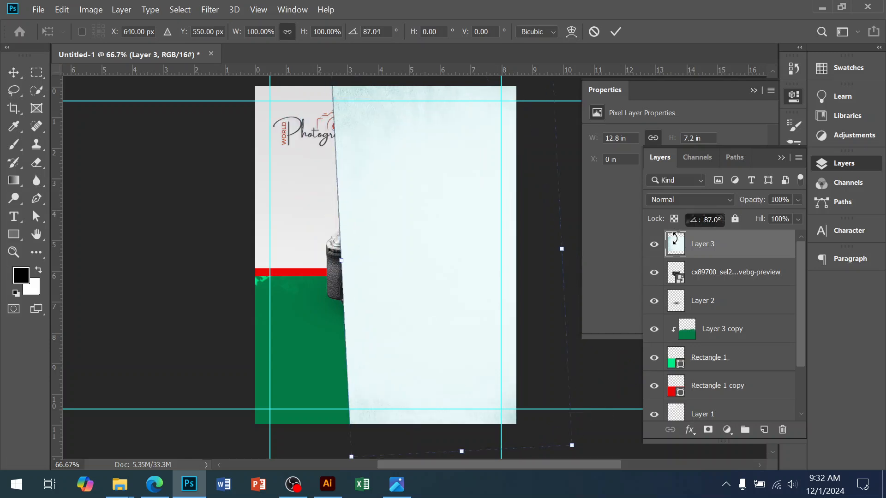
pyautogui.moveTo(357, 148); pyautogui.dragTo(303, 158)
pyautogui.hotkey('ctrl', '-')
pyautogui.moveTo(416, 379); pyautogui.dragTo(447, 338)
pyautogui.press('Return')
# Step: Set the texture layer's blend mode to Multiply so it blends over the flyer
pyautogui.click(684, 202)
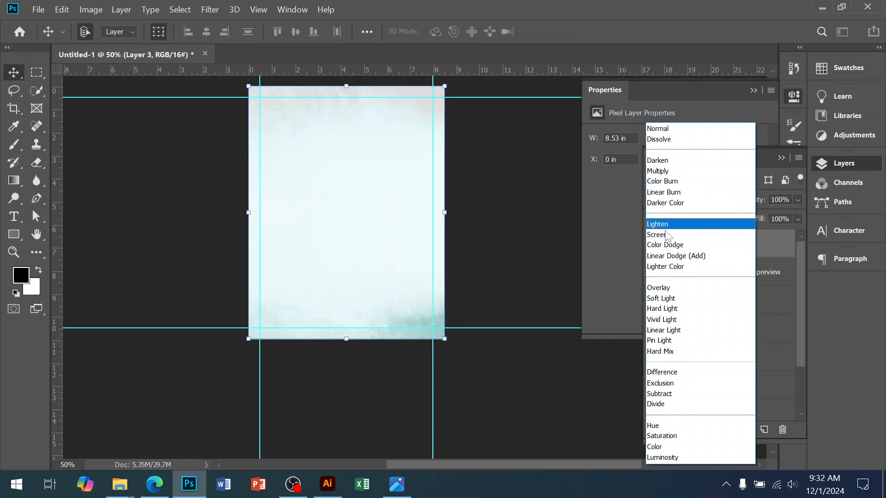
pyautogui.click(662, 175)
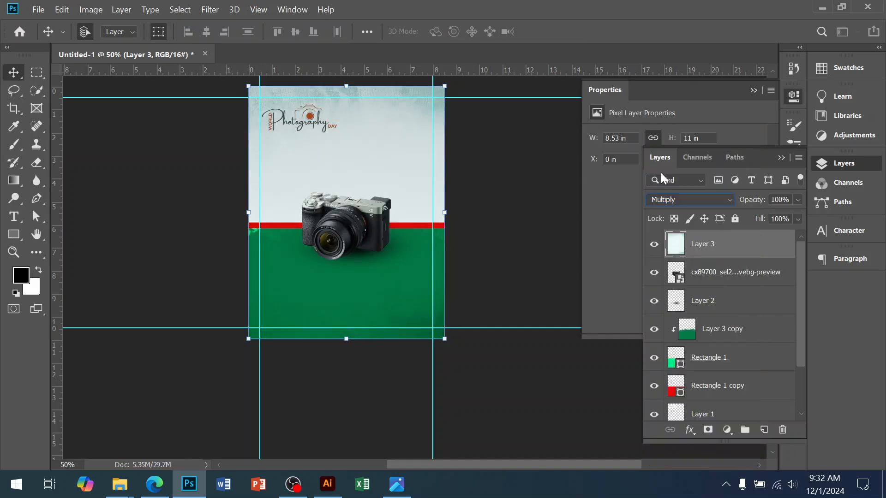
pyautogui.keyDown('ctrl'); pyautogui.click(369, 154); pyautogui.keyUp('ctrl')
pyautogui.keyDown('ctrl'); pyautogui.click(369, 154); pyautogui.keyUp('ctrl')
pyautogui.moveTo(476, 289); pyautogui.dragTo(372, 149)
pyautogui.moveTo(398, 205); pyautogui.dragTo(411, 154)
pyautogui.moveTo(401, 366); pyautogui.dragTo(387, 428)
# Step: Switch to the browser and look through related light textures and further "texture background" results for alternatives
pyautogui.click(188, 483)
pyautogui.scroll(-5, 690, 341)
pyautogui.scroll(2, 646, 277)
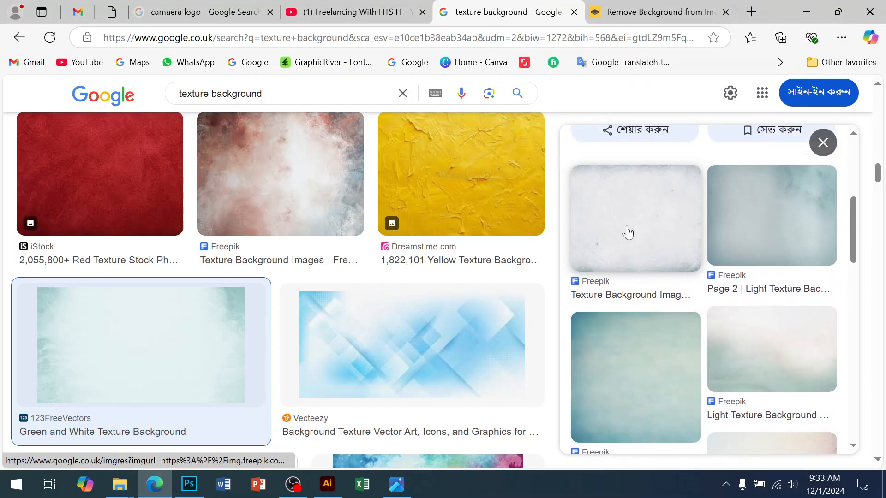
pyautogui.click(626, 231)
pyautogui.scroll(-8, 711, 290)
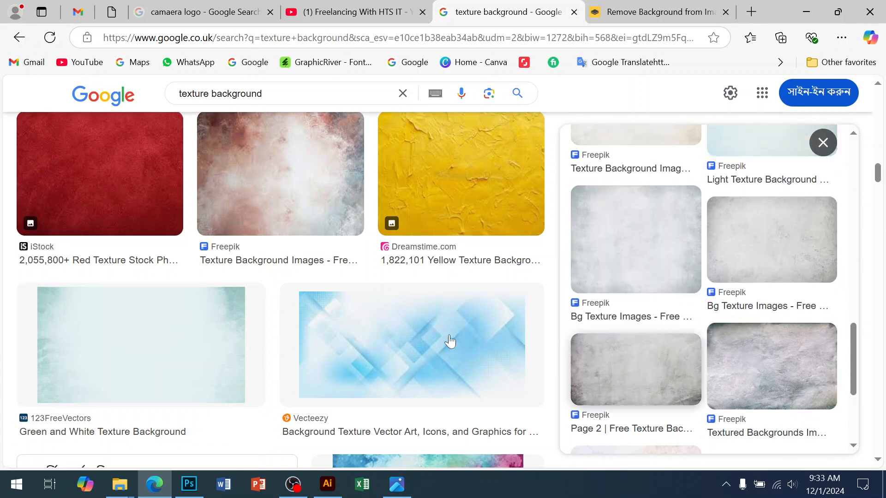
pyautogui.scroll(-5, 427, 340)
pyautogui.scroll(-10, 486, 327)
pyautogui.scroll(5, 486, 328)
pyautogui.scroll(-2, 486, 329)
pyautogui.scroll(-5, 487, 329)
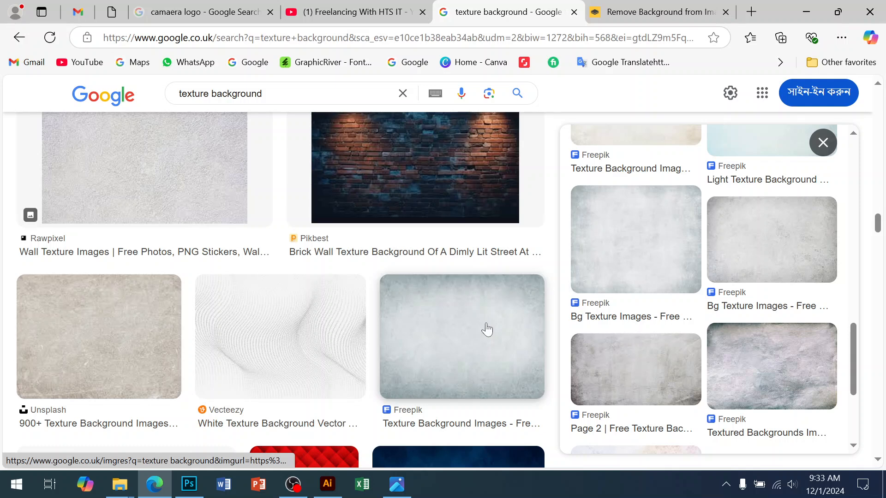
# Step: Preview the grey Freepik, Rawpixel wall and white Vecteezy textures, and examine the images related to the Vecteezy one
pyautogui.click(466, 350)
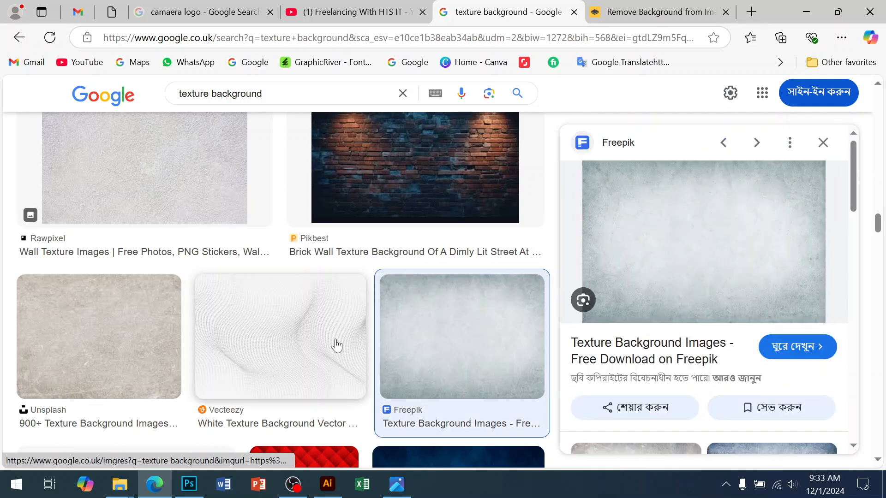
pyautogui.click(196, 170)
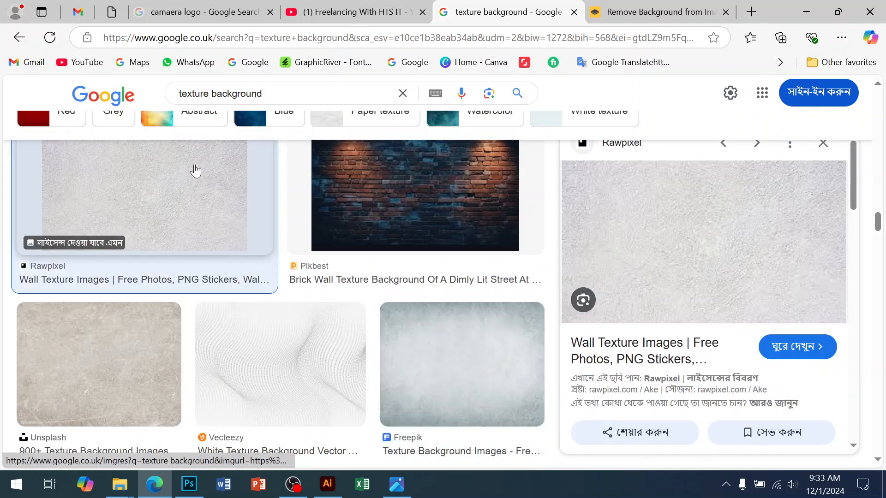
pyautogui.scroll(-5, 671, 283)
pyautogui.scroll(-8, 669, 314)
pyautogui.click(290, 398)
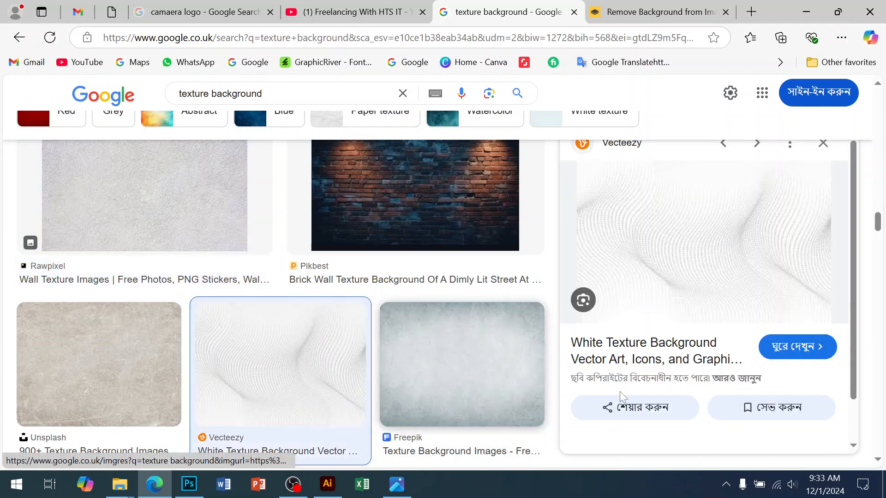
pyautogui.scroll(-4, 718, 308)
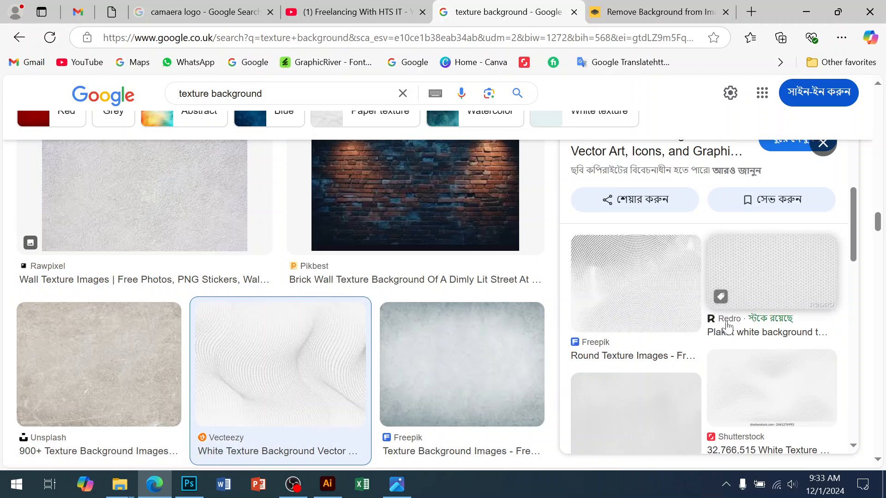
pyautogui.scroll(-4, 743, 345)
pyautogui.scroll(-4, 766, 386)
pyautogui.scroll(-5, 766, 391)
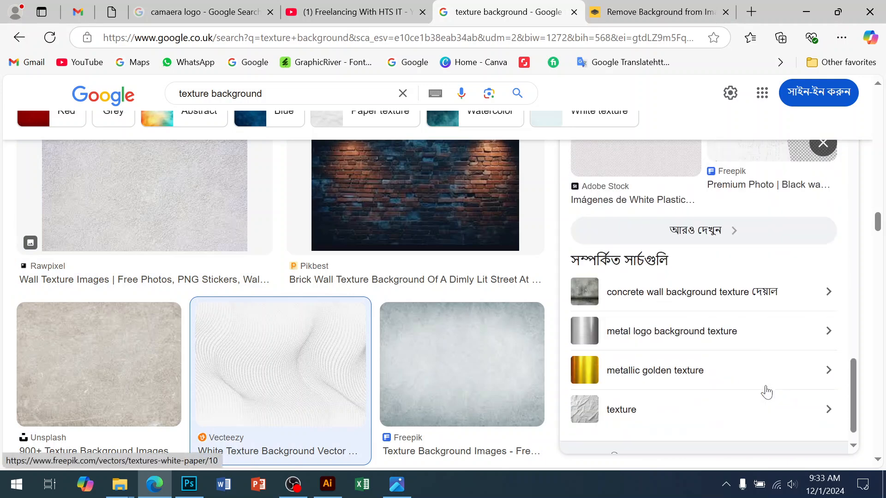
# Step: Switch to Photoshop and move the texture layer directly below the camera layer
pyautogui.click(199, 485)
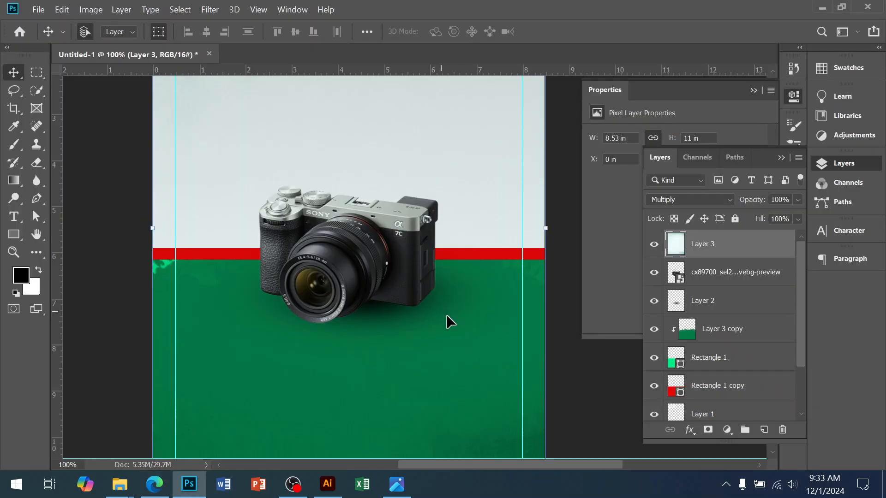
pyautogui.click(578, 398)
pyautogui.moveTo(327, 181); pyautogui.dragTo(301, 328)
pyautogui.keyDown('ctrl'); pyautogui.click(314, 268); pyautogui.keyUp('ctrl')
pyautogui.keyDown('alt'); pyautogui.click(280, 176); pyautogui.keyUp('alt')
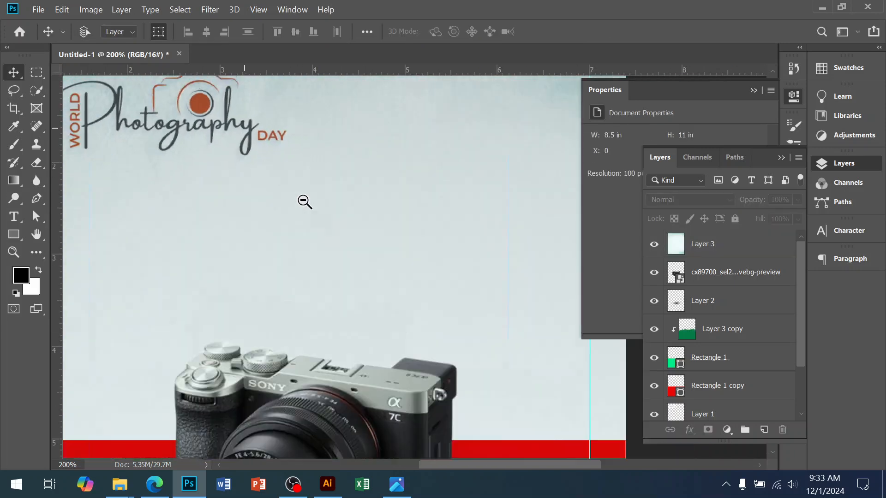
pyautogui.click(228, 105)
pyautogui.moveTo(310, 143); pyautogui.dragTo(345, 214)
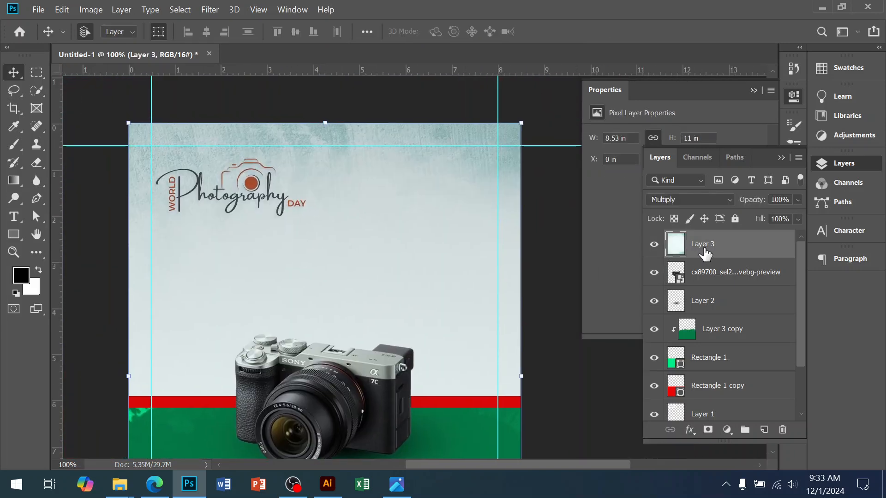
pyautogui.moveTo(731, 251); pyautogui.dragTo(725, 287)
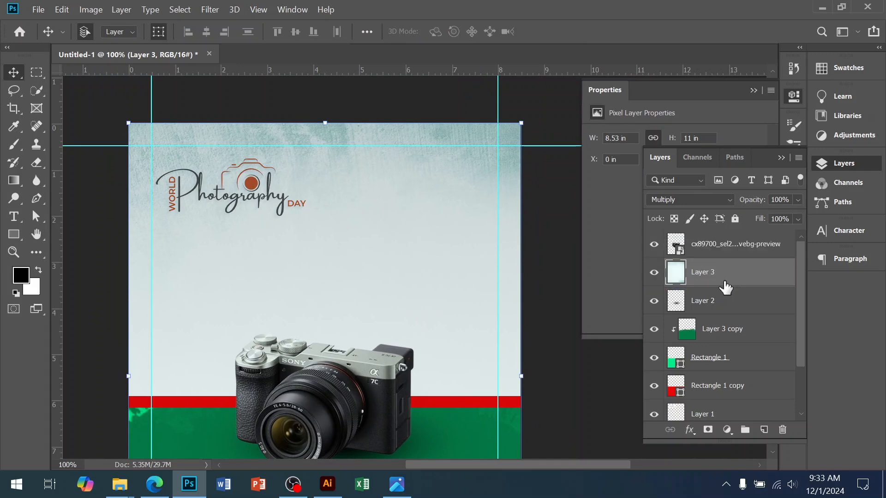
# Step: Bring the Photography logo layer to the top of the layer stack
pyautogui.scroll(-3, 714, 384)
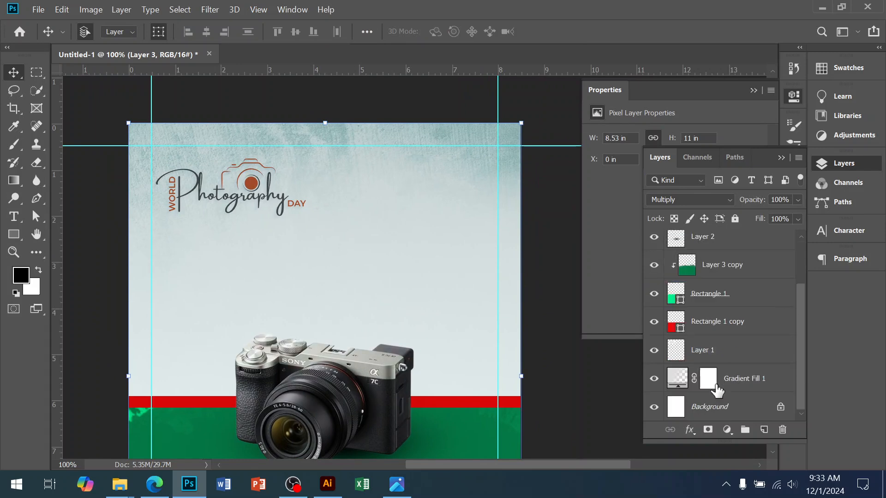
pyautogui.click(708, 354)
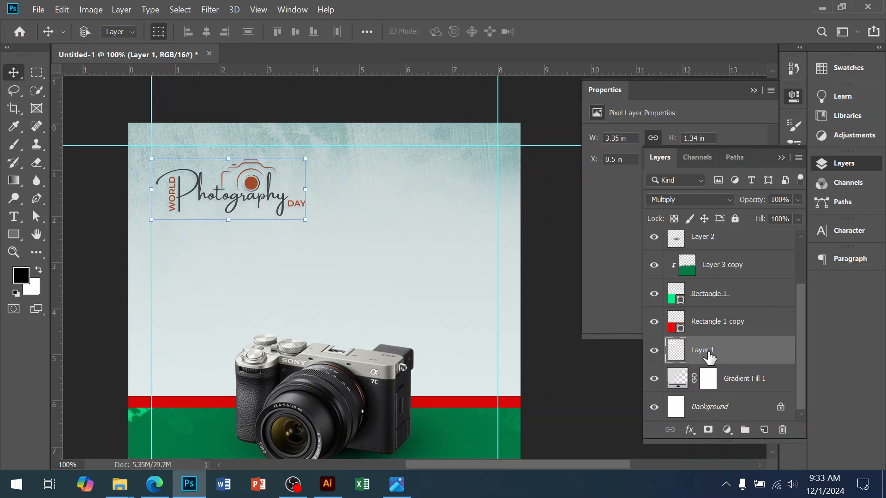
pyautogui.hotkey('ctrl', 'shift', ']')
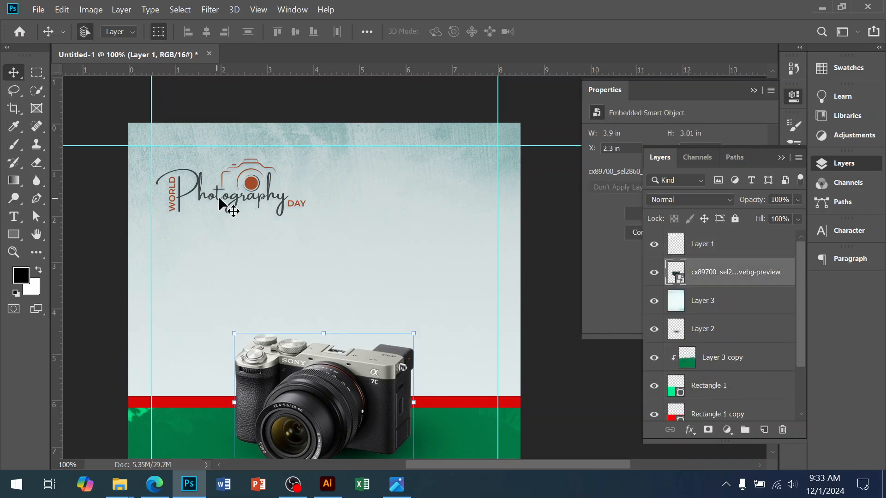
# Step: Scale the Photography logo down to about 2.64 in wide and move it into the upper-left corner of the page
pyautogui.moveTo(293, 215); pyautogui.dragTo(267, 203)
pyautogui.press('Return')
pyautogui.moveTo(234, 174); pyautogui.dragTo(228, 168)
pyautogui.scroll(1, 346, 262)
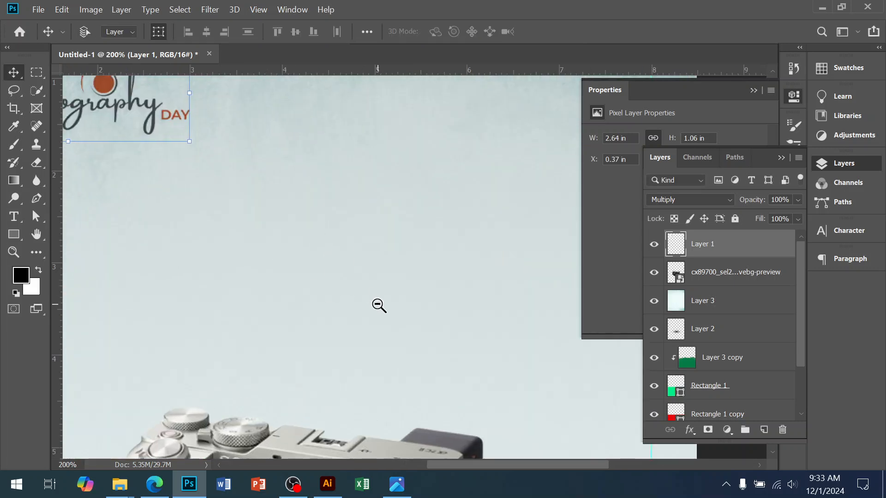
pyautogui.scroll(-1, 377, 303)
# Step: Check the logo placement in flye design.jpg, return to Photoshop, and centre the Photography logo near the page top at about 3.39 in wide
pyautogui.click(396, 484)
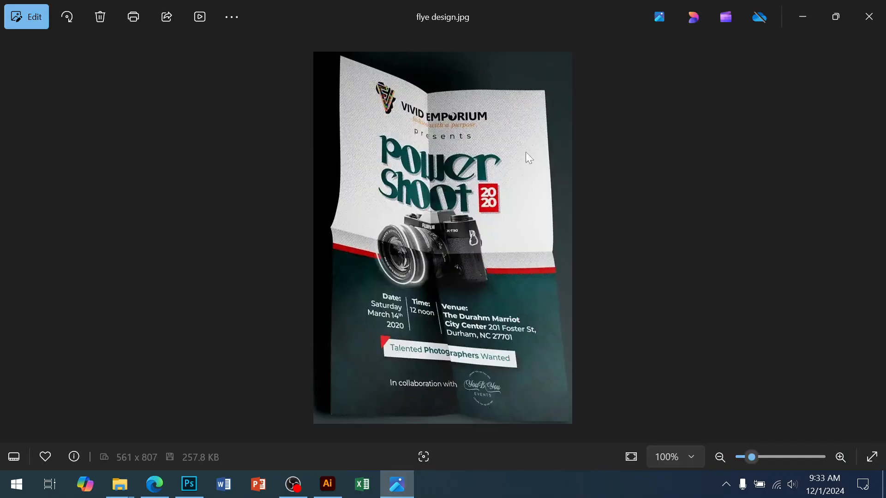
pyautogui.scroll(3, 522, 130)
pyautogui.moveTo(491, 158); pyautogui.dragTo(475, 228)
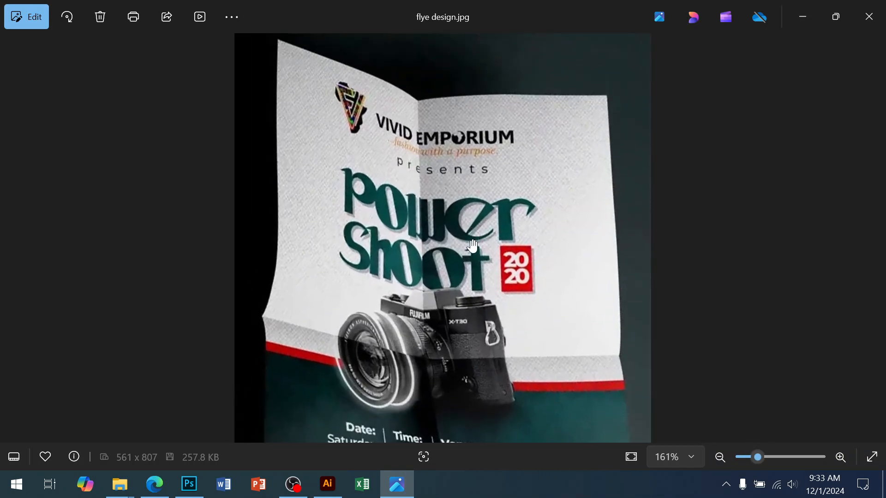
pyautogui.click(189, 483)
pyautogui.moveTo(268, 199); pyautogui.dragTo(353, 195)
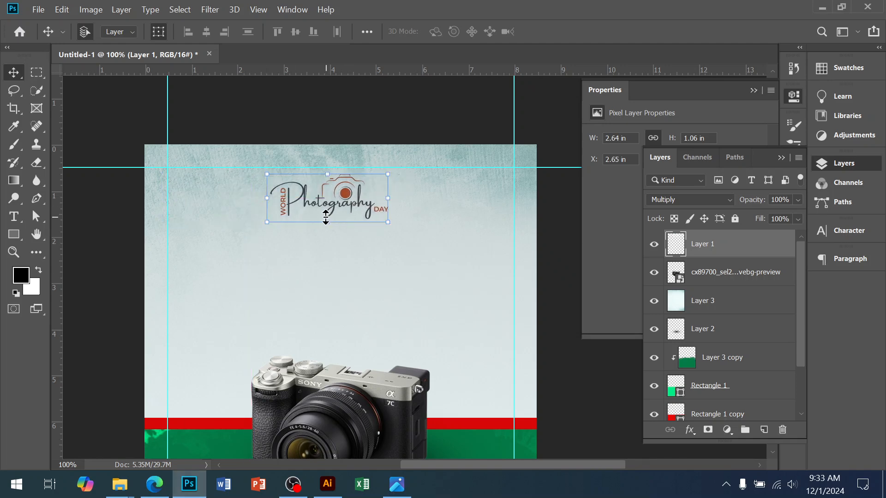
pyautogui.moveTo(327, 235); pyautogui.dragTo(339, 249)
pyautogui.moveTo(363, 203); pyautogui.dragTo(373, 197)
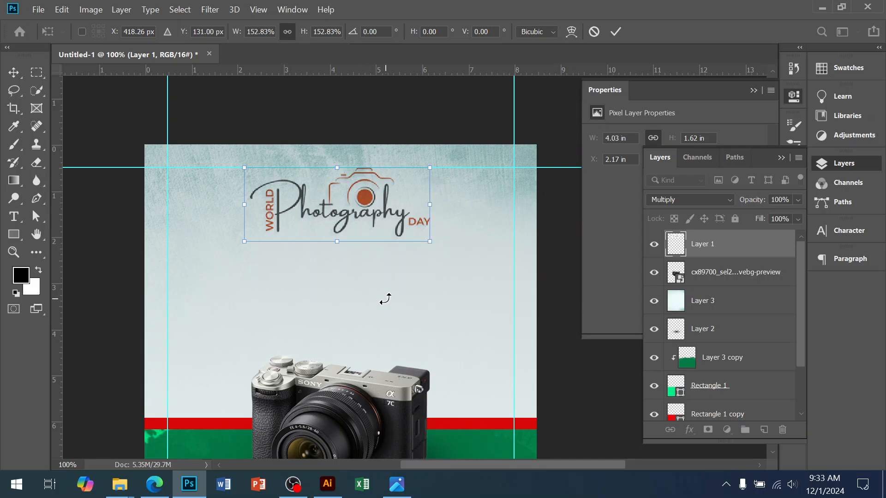
pyautogui.press('Return')
pyautogui.keyDown('ctrl'); pyautogui.click(365, 279); pyautogui.keyUp('ctrl')
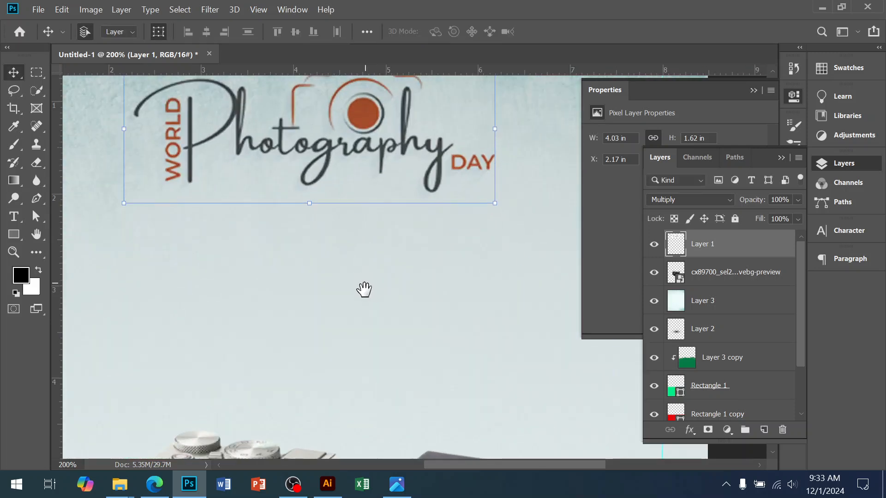
pyautogui.moveTo(309, 208); pyautogui.dragTo(307, 186)
pyautogui.press('Return')
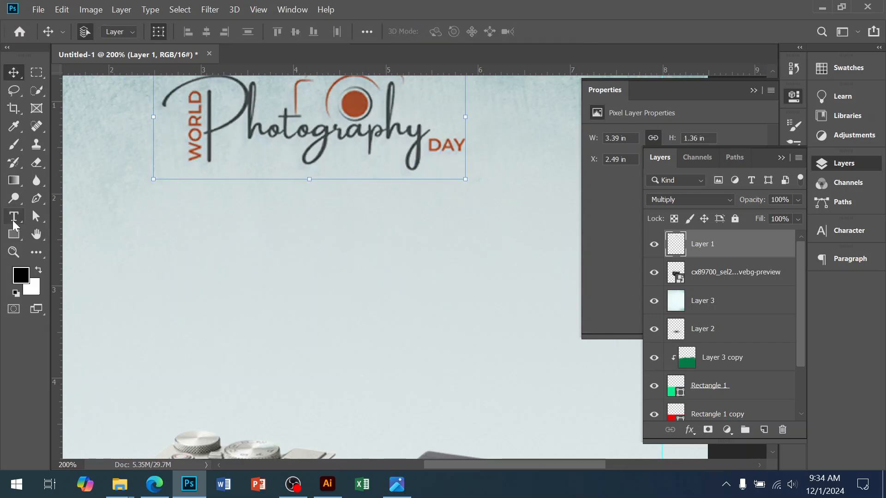
# Step: Check the reference flyer's wording, add the text "Presents" on a new layer below the logo, and enlarge it to about 42.6 pt
pyautogui.click(14, 221)
pyautogui.click(398, 485)
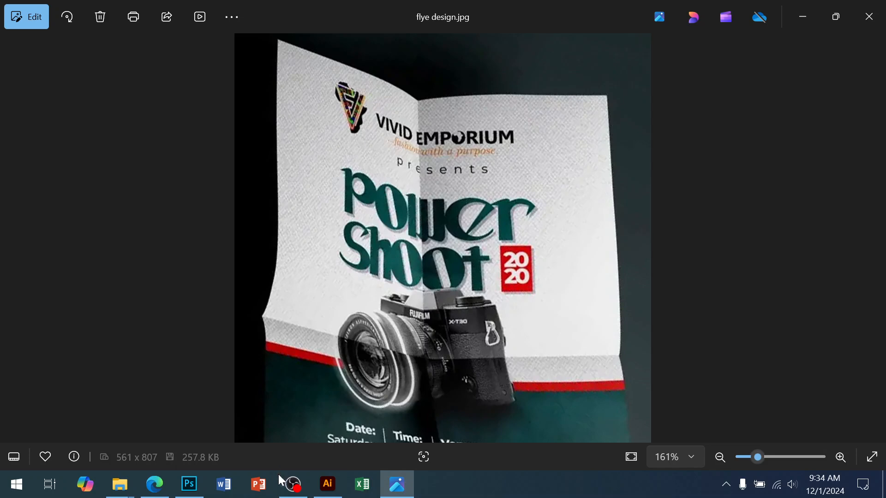
pyautogui.hotkey('alt', 'Tab')
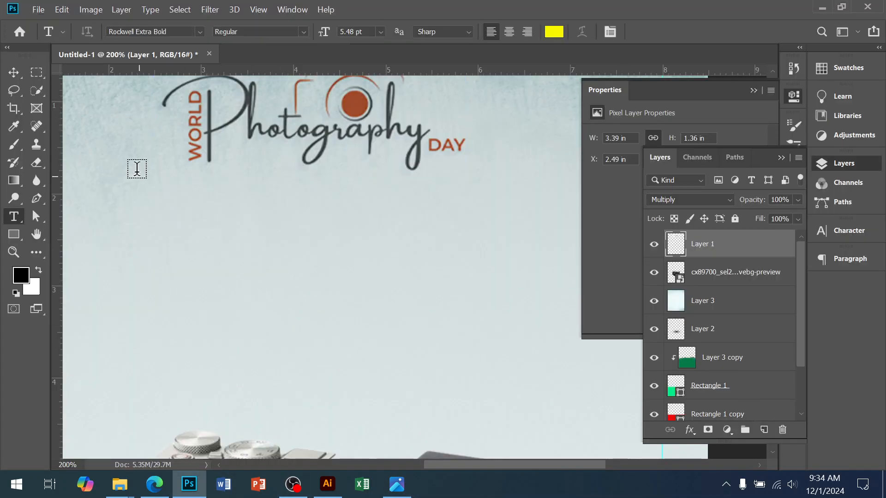
pyautogui.click(765, 430)
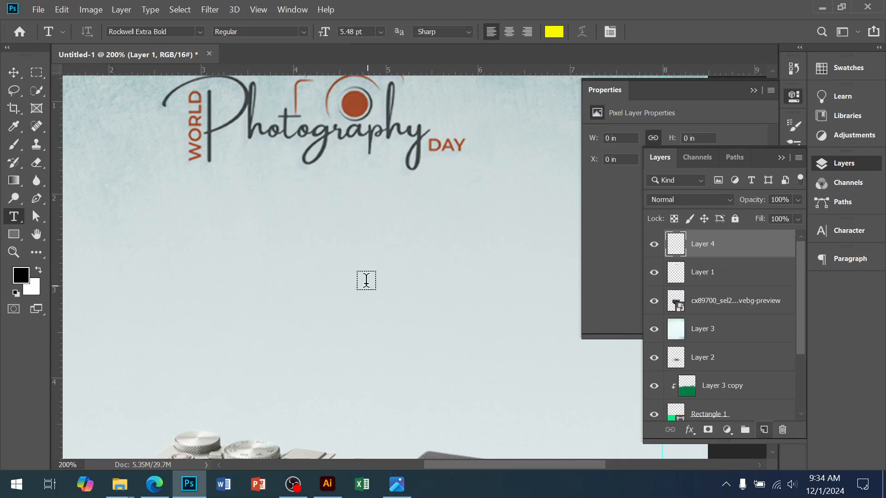
pyautogui.click(228, 233)
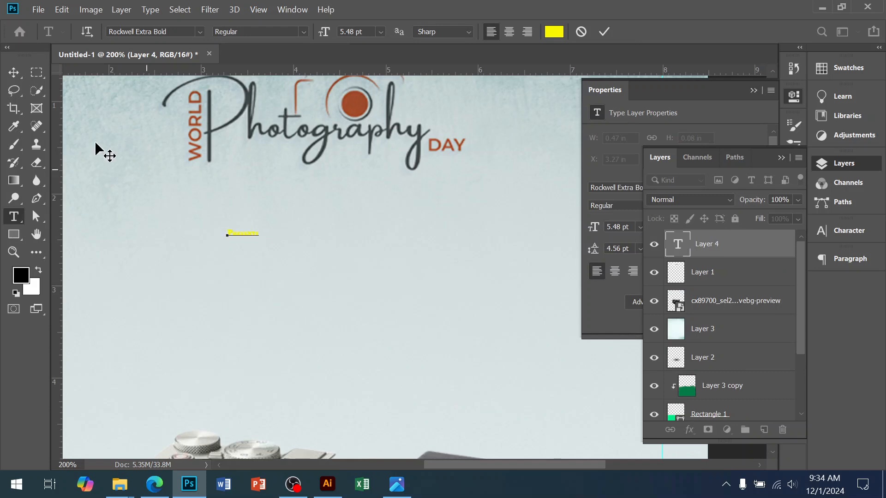
pyautogui.click(13, 73)
pyautogui.moveTo(289, 252); pyautogui.dragTo(471, 307)
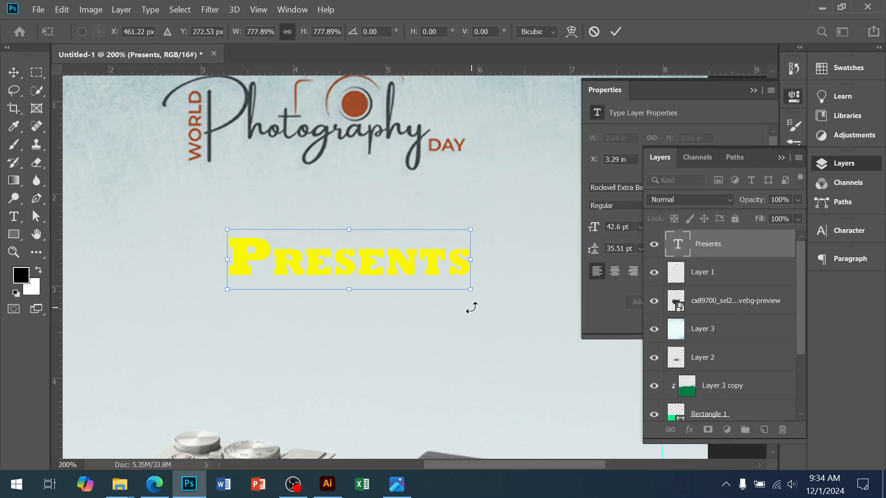
pyautogui.press('Return')
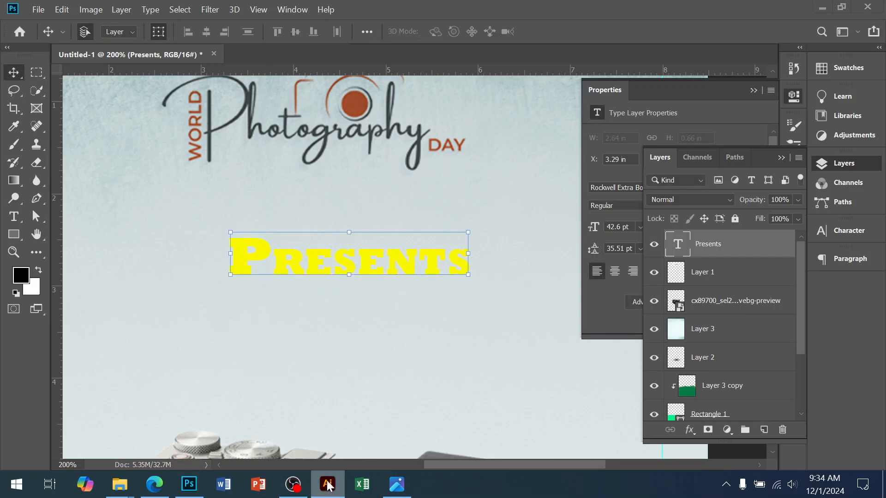
# Step: Switch to Illustrator and compare the font samples in Font Pakege 1.ai, examining the fonts used for Gotham Pro, Sofia, Gilroy, Alvar Pro and Cera Pro
pyautogui.click(328, 484)
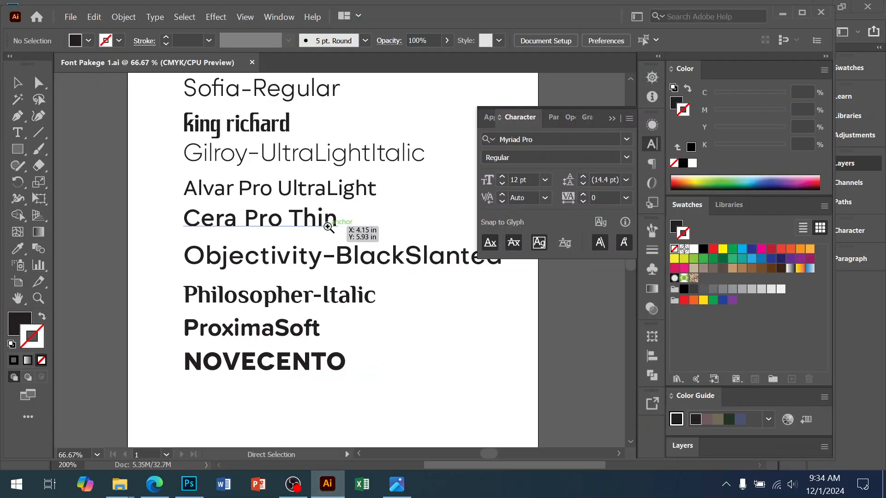
pyautogui.press('space')
pyautogui.moveTo(313, 199); pyautogui.dragTo(308, 302)
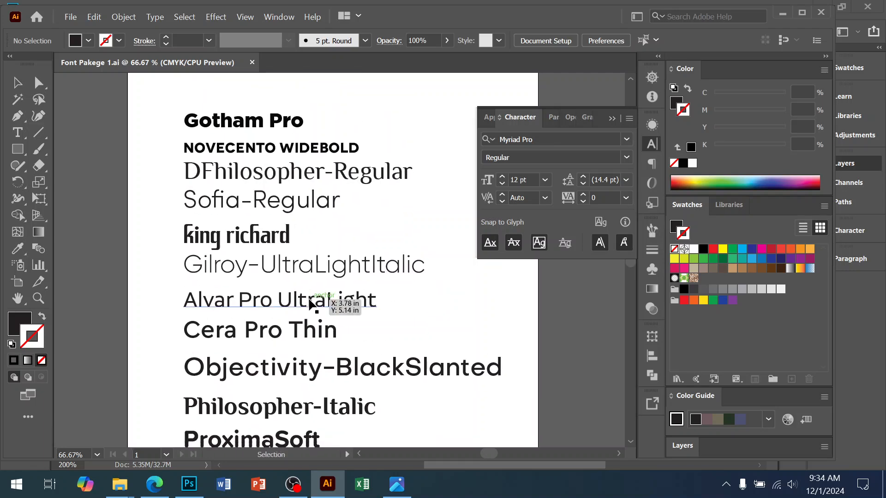
pyautogui.click(249, 127)
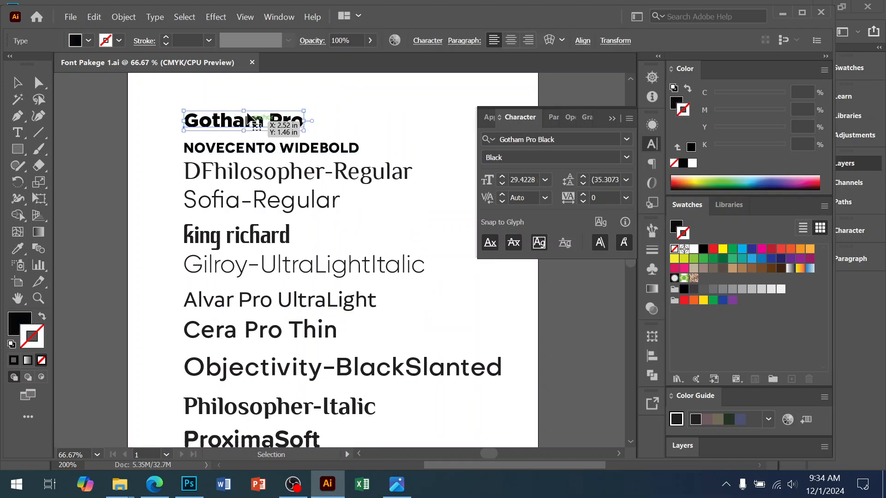
pyautogui.click(250, 203)
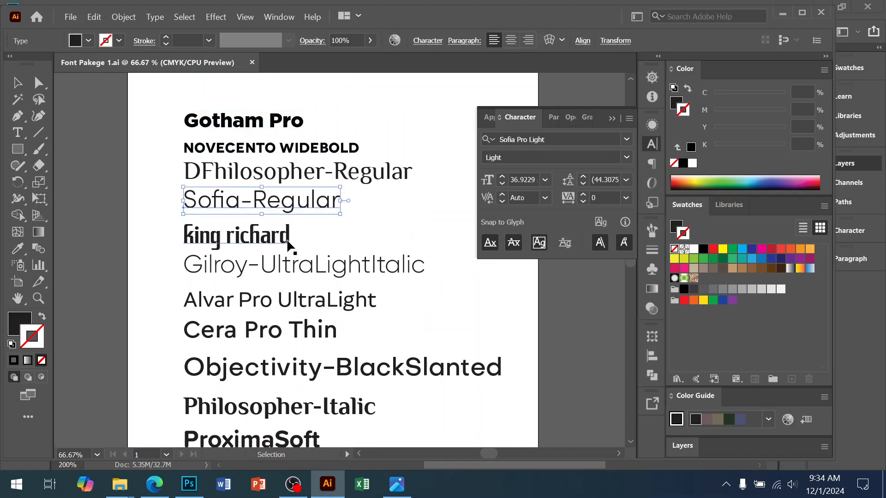
pyautogui.click(287, 274)
pyautogui.click(255, 303)
pyautogui.click(277, 332)
pyautogui.moveTo(285, 420); pyautogui.dragTo(291, 390)
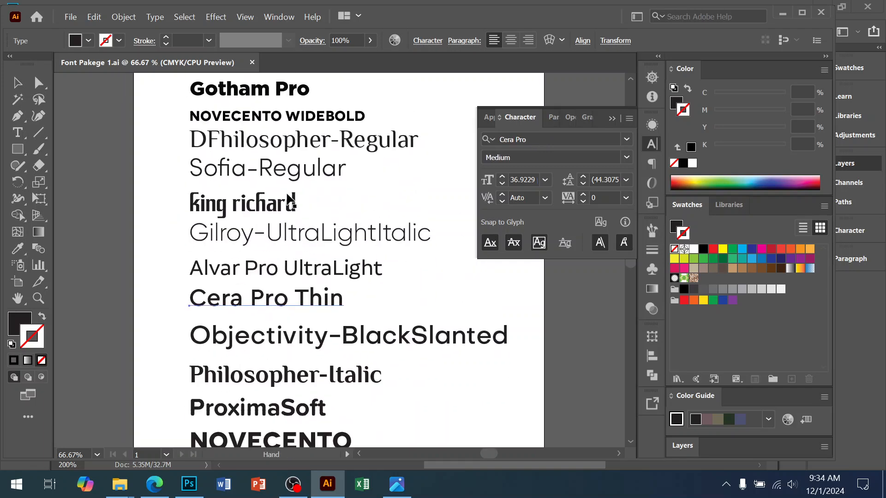
pyautogui.click(271, 95)
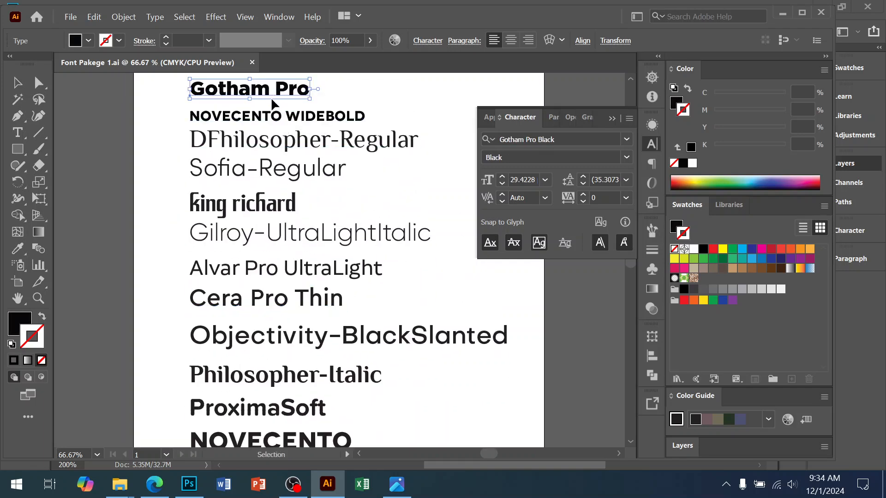
pyautogui.click(268, 178)
pyautogui.click(277, 236)
pyautogui.click(277, 269)
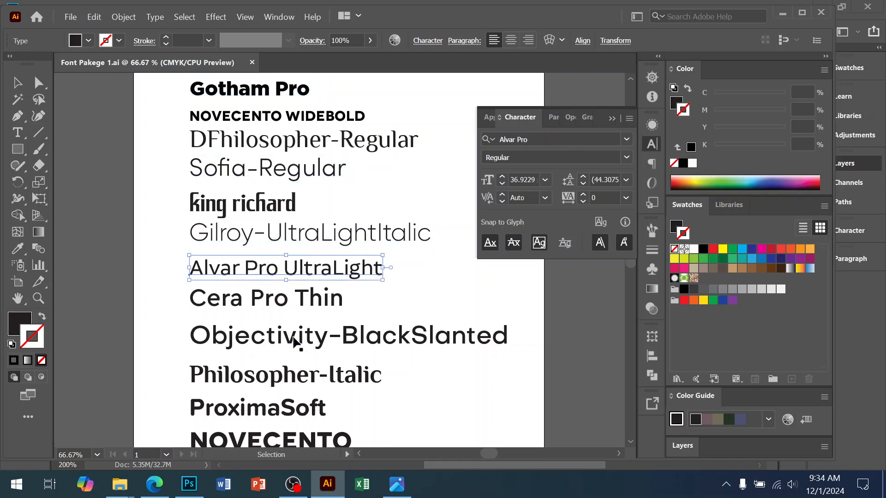
# Step: Copy the Cera Pro font name from its sample, switch to Photoshop, and set the "Presents" text to Cera Pro Medium
pyautogui.click(313, 291)
pyautogui.click(527, 139)
pyautogui.hotkey('ctrl', 'c')
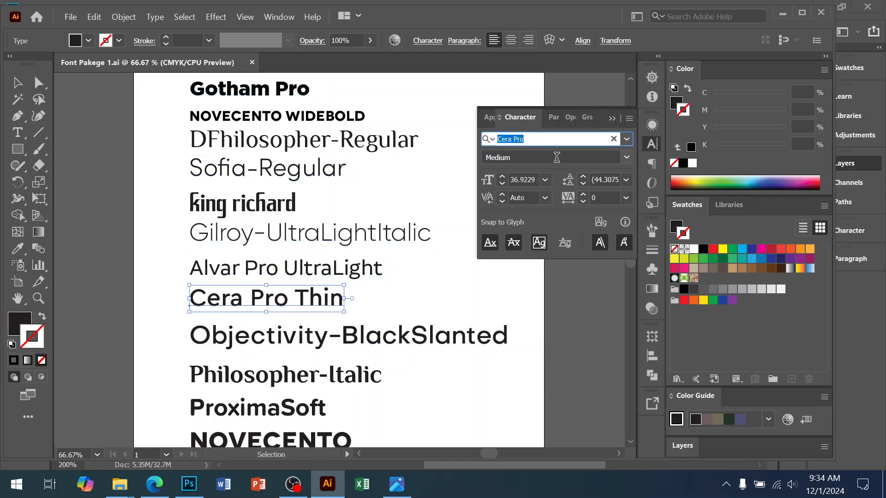
pyautogui.click(189, 484)
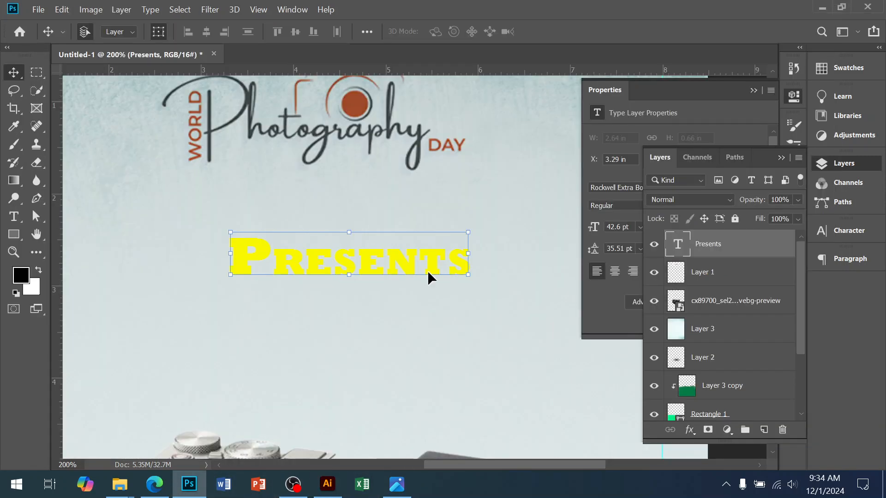
pyautogui.click(610, 195)
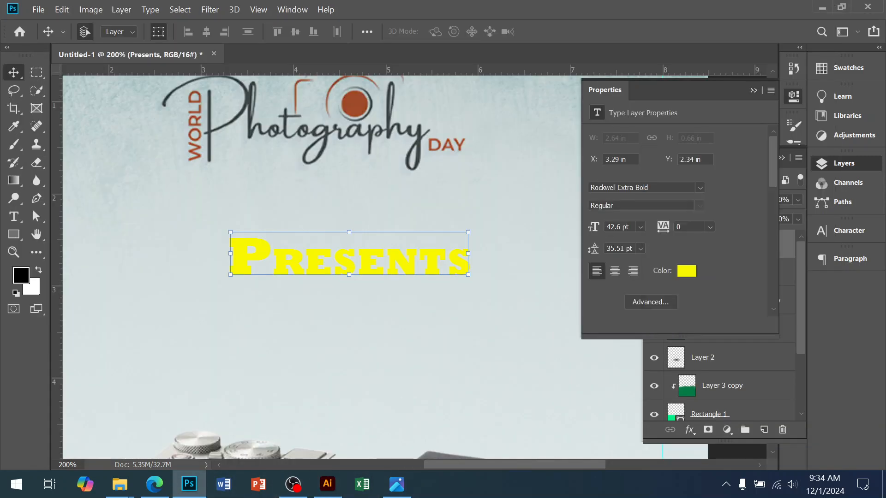
pyautogui.click(647, 187)
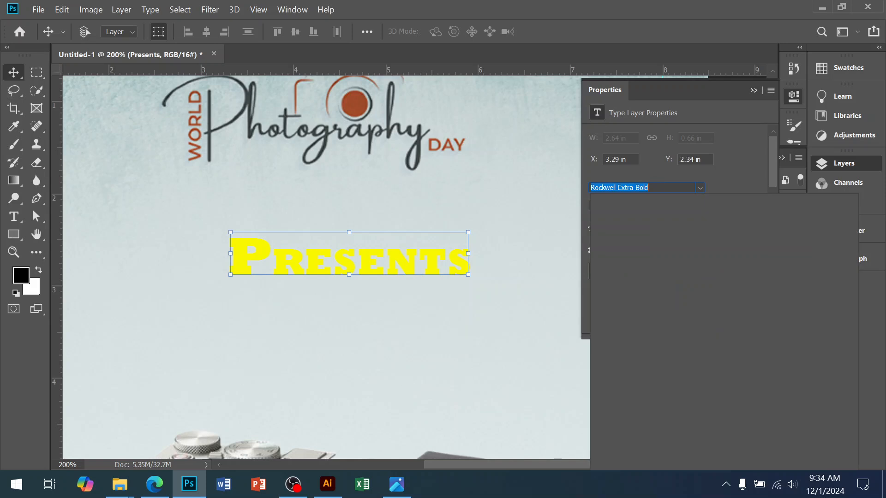
pyautogui.hotkey('ctrl', 'v')
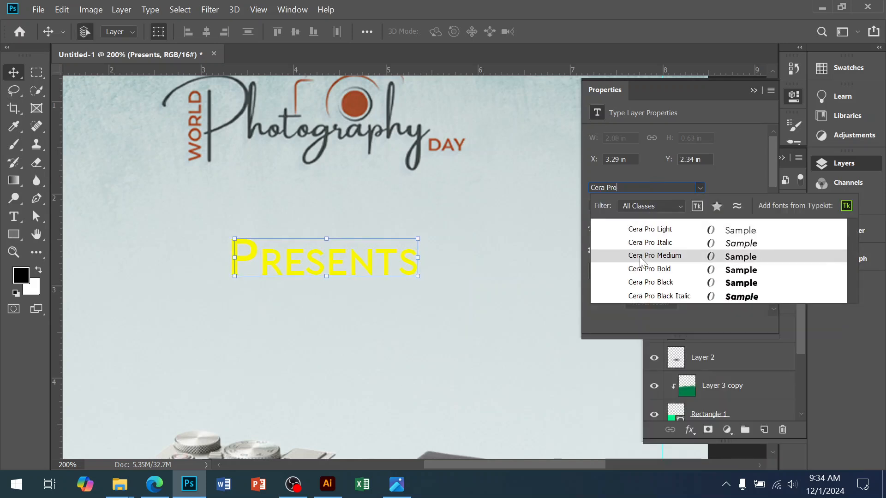
pyautogui.click(641, 256)
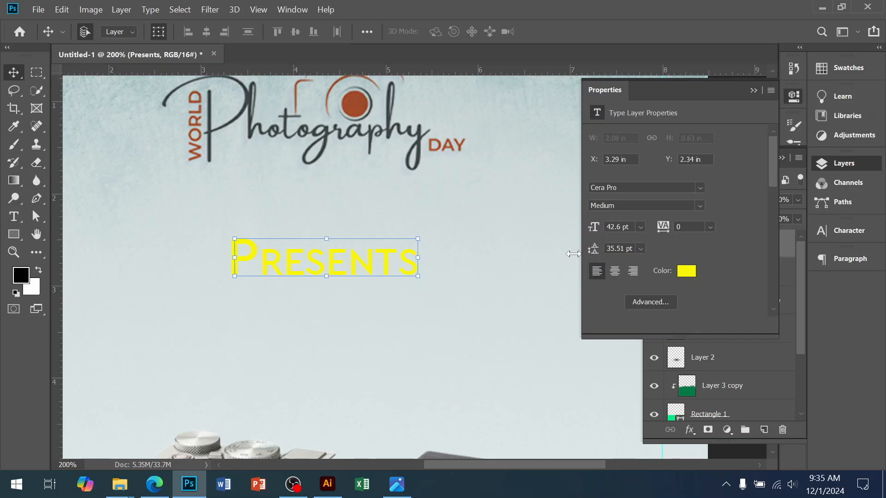
# Step: Recolour the "Presents" text to near-black 0c0c0c and move it up directly beneath the Photography logo
pyautogui.click(686, 273)
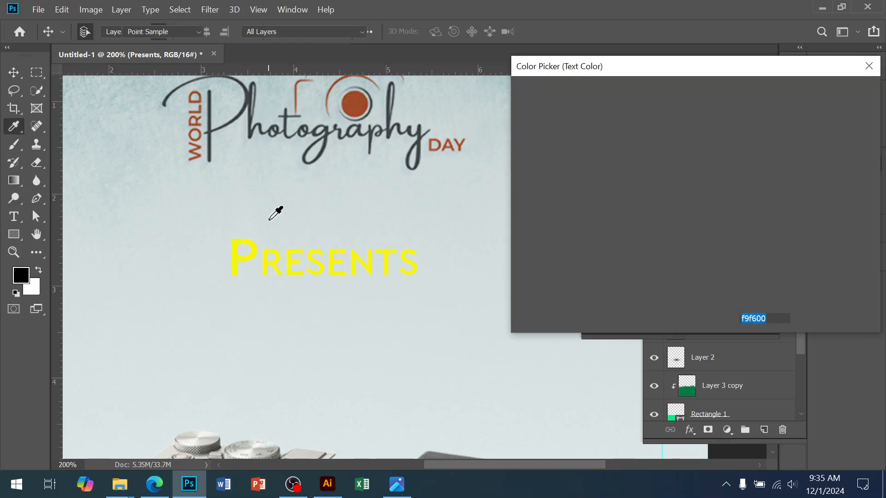
pyautogui.moveTo(522, 239); pyautogui.dragTo(520, 266)
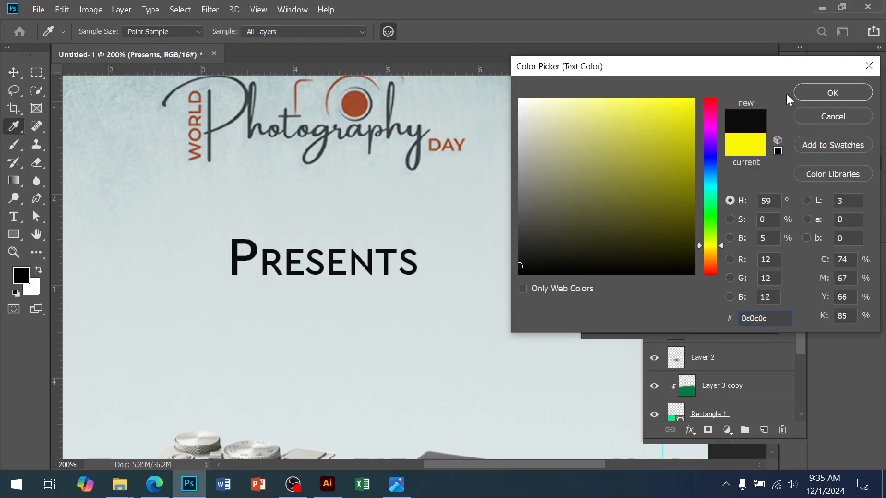
pyautogui.click(802, 93)
pyautogui.moveTo(338, 262); pyautogui.dragTo(338, 202)
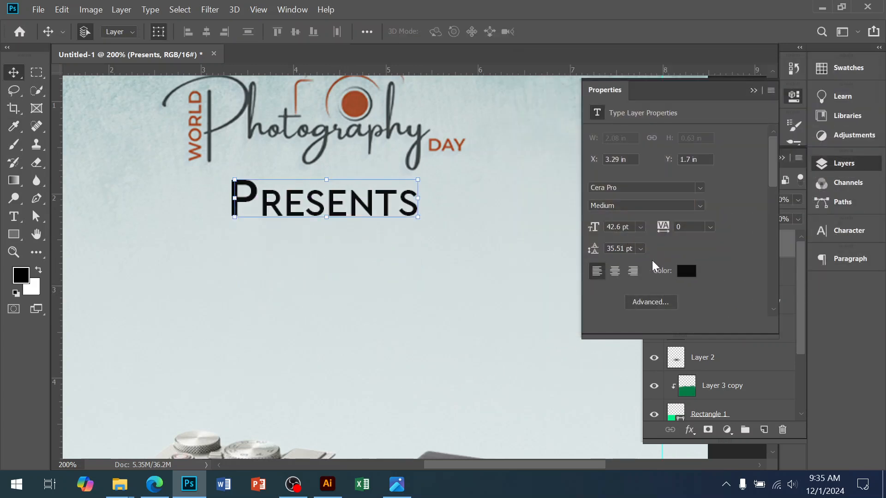
# Step: Collapse the Properties and Layers panels and set the tracking of the "Presents" text to 300
pyautogui.click(754, 91)
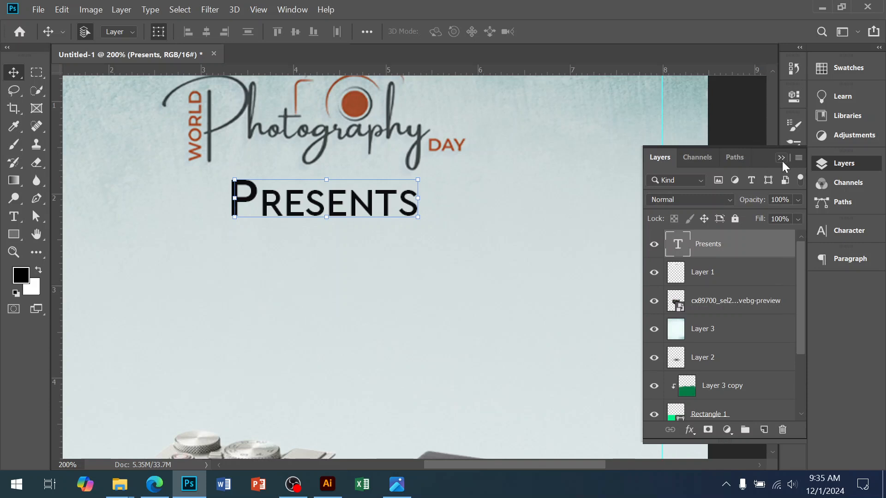
pyautogui.click(781, 158)
pyautogui.click(846, 235)
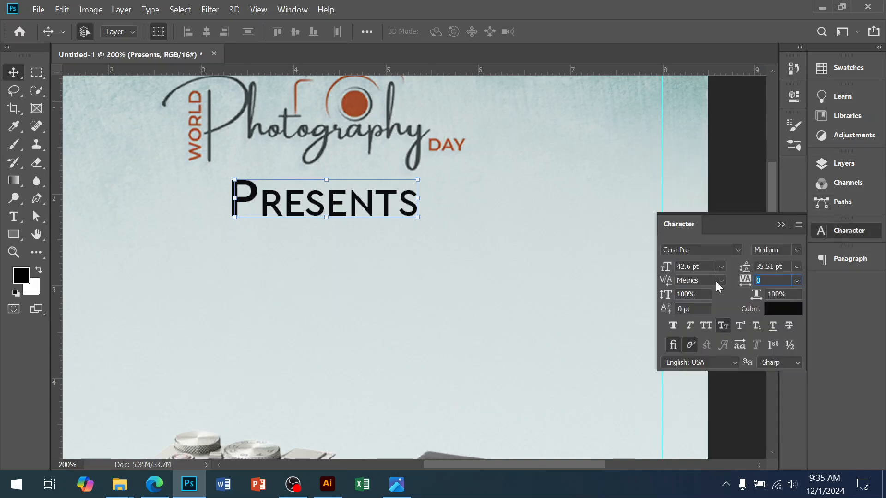
pyautogui.write('200')
pyautogui.press('Return')
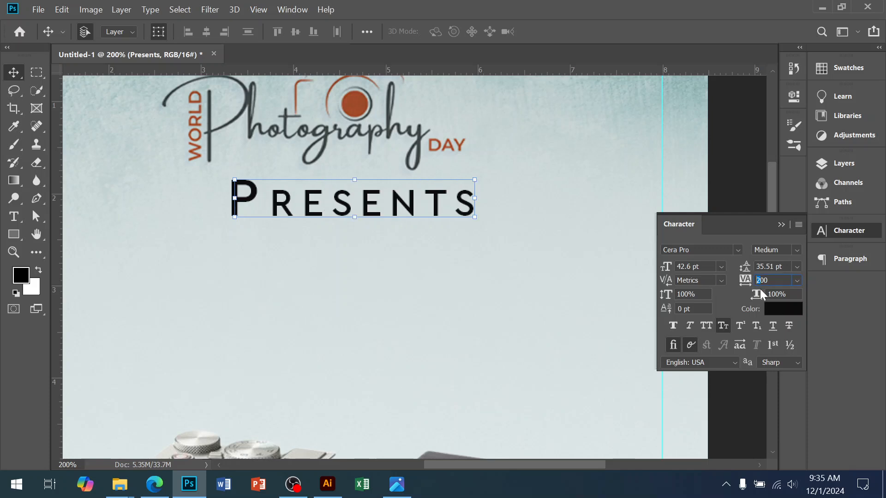
pyautogui.press('Return')
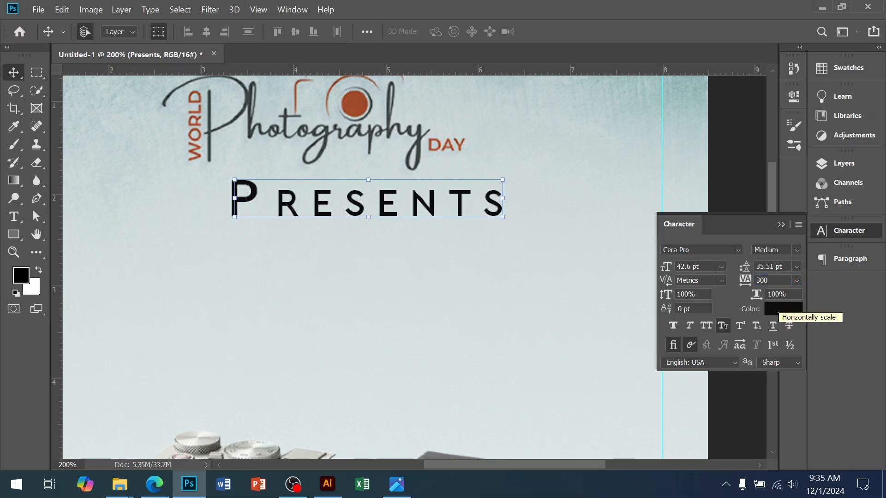
pyautogui.keyDown('ctrl'); pyautogui.keyDown('alt'); pyautogui.click(431, 289); pyautogui.keyUp('alt'); pyautogui.keyUp('ctrl')
pyautogui.keyDown('alt'); pyautogui.click(433, 290); pyautogui.keyUp('alt')
pyautogui.moveTo(421, 310); pyautogui.dragTo(411, 217)
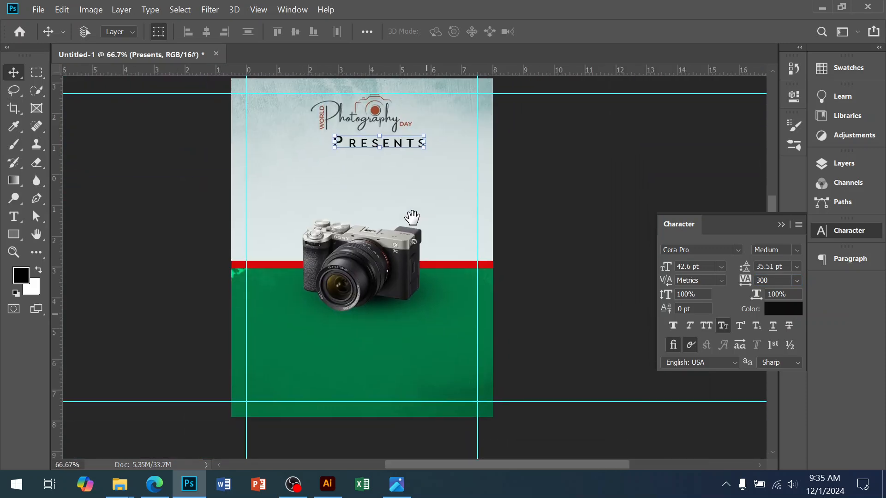
pyautogui.keyDown('ctrl'); pyautogui.click(377, 374); pyautogui.keyUp('ctrl')
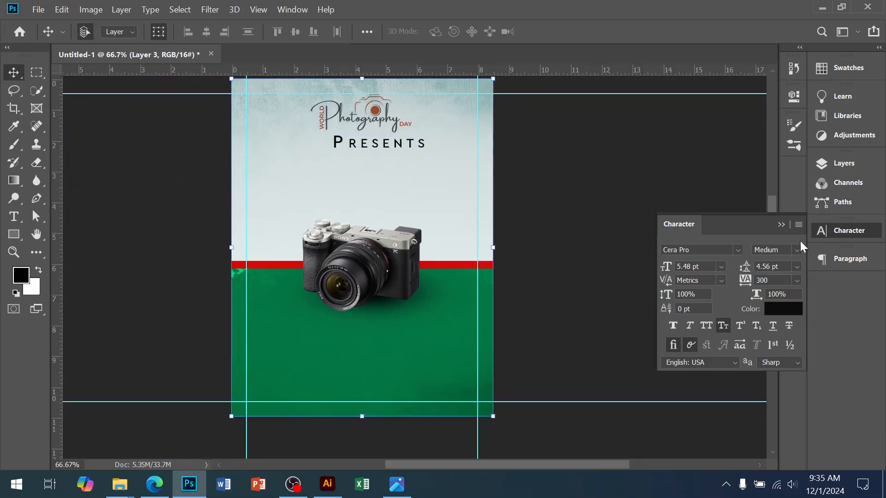
# Step: Select the green rectangle in the layer stack and narrow it to 98.96% width so its left edge meets the page edge
pyautogui.click(781, 224)
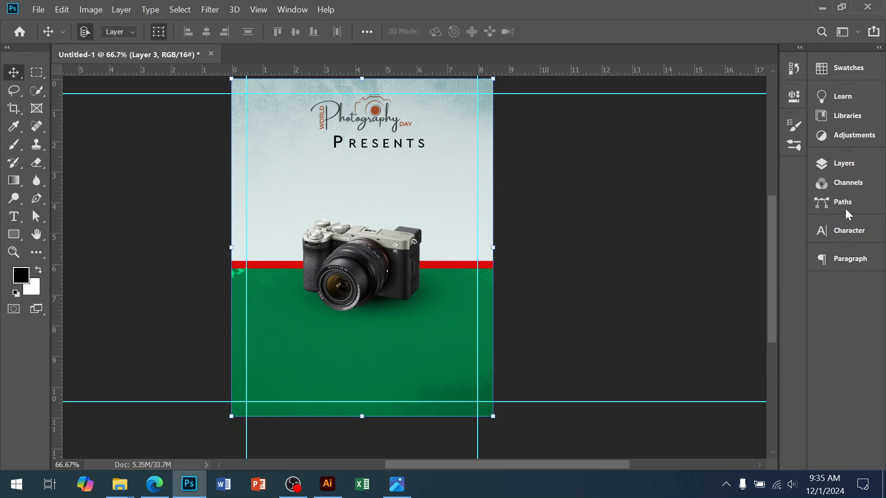
pyautogui.click(850, 170)
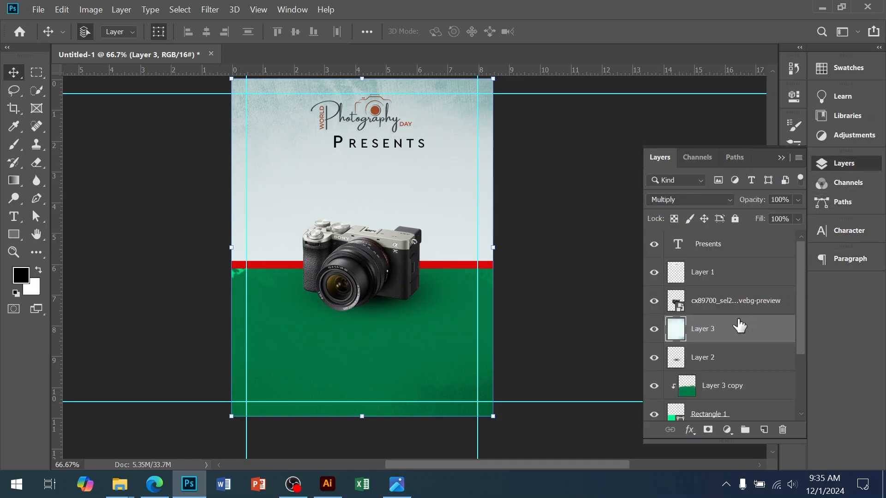
pyautogui.click(724, 335)
pyautogui.click(705, 358)
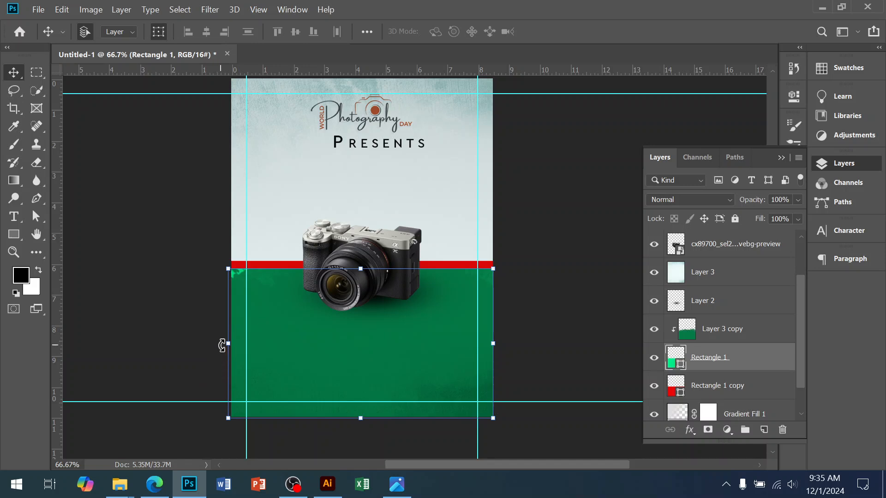
pyautogui.moveTo(230, 345); pyautogui.dragTo(232, 344)
pyautogui.scroll(1, 370, 330)
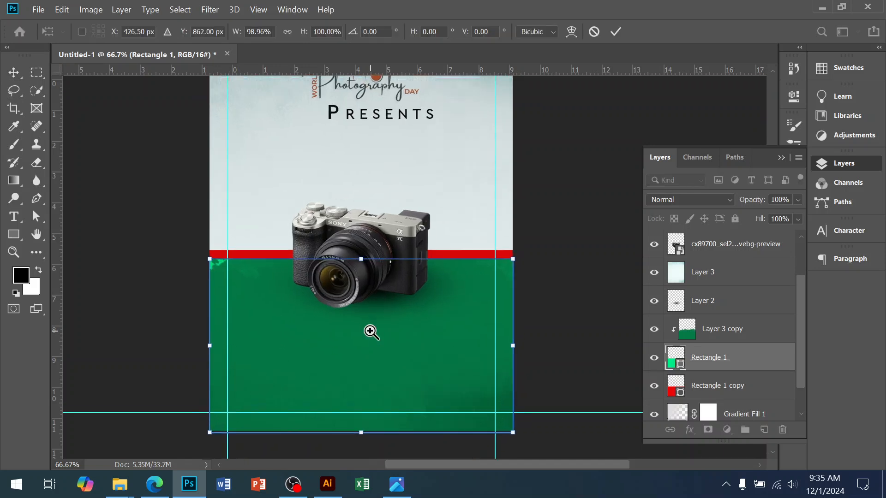
pyautogui.press('Return')
# Step: Add a vertical guide at the page centre and align the Photography logo and the "Presents" text centrally on it
pyautogui.moveTo(56, 402); pyautogui.dragTo(360, 336)
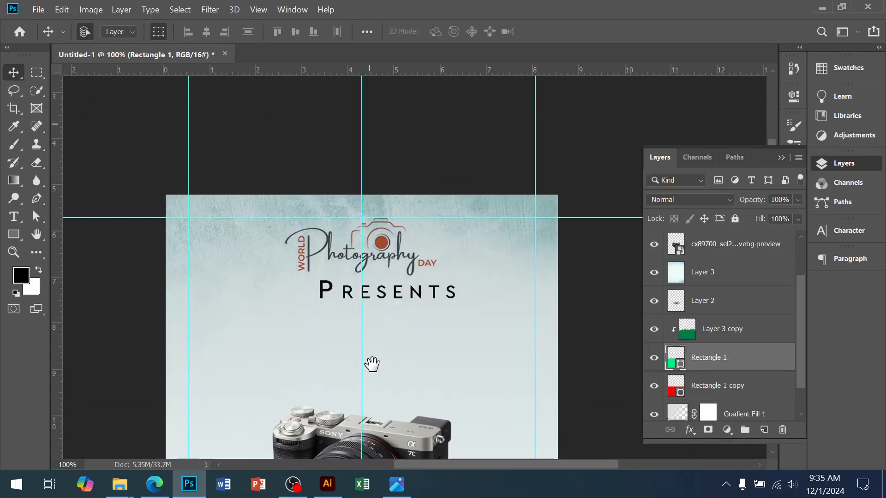
pyautogui.scroll(1, 384, 270)
pyautogui.moveTo(385, 257); pyautogui.dragTo(388, 257)
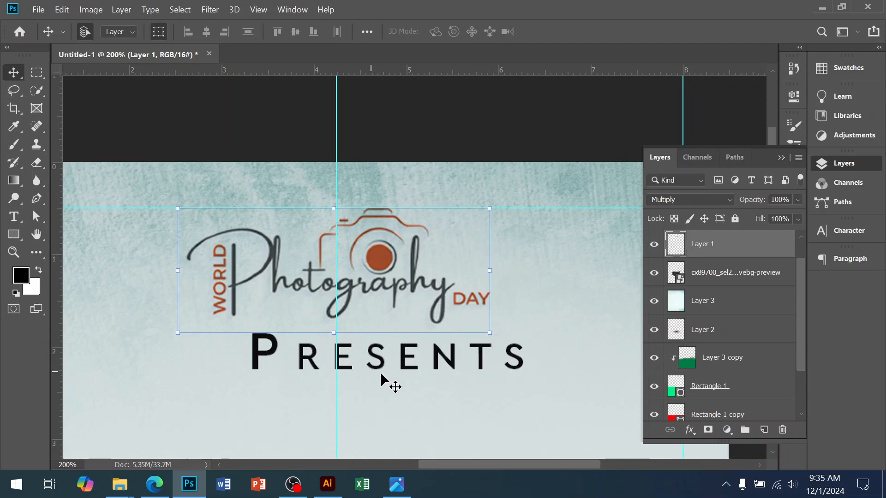
pyautogui.moveTo(381, 369); pyautogui.dragTo(323, 365)
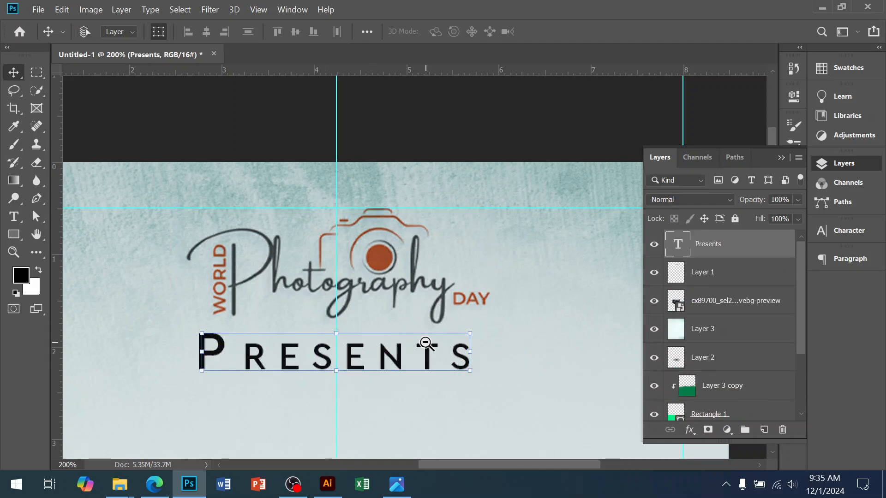
# Step: Scale the "Presents" text down to about 70% around its centre, and switch to the flye design.jpg reference in the image viewer
pyautogui.scroll(-1, 424, 351)
pyautogui.moveTo(447, 349); pyautogui.dragTo(425, 349)
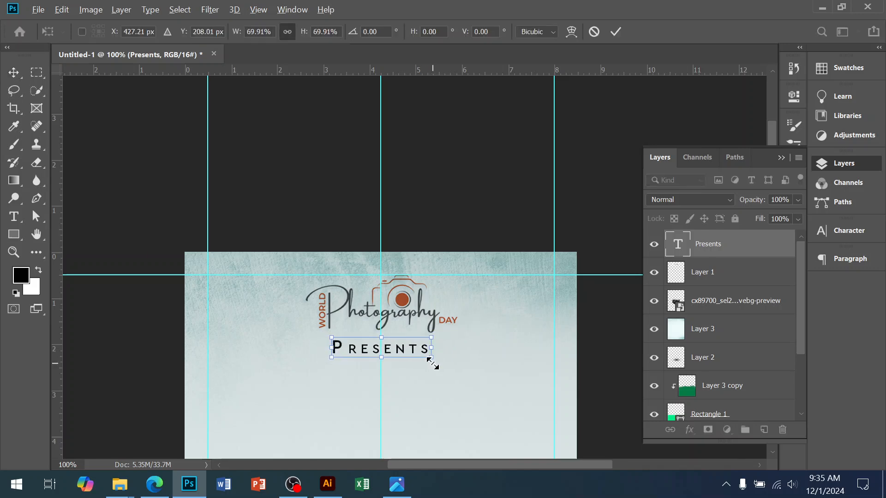
pyautogui.press('Return')
pyautogui.click(406, 327)
pyautogui.click(405, 325)
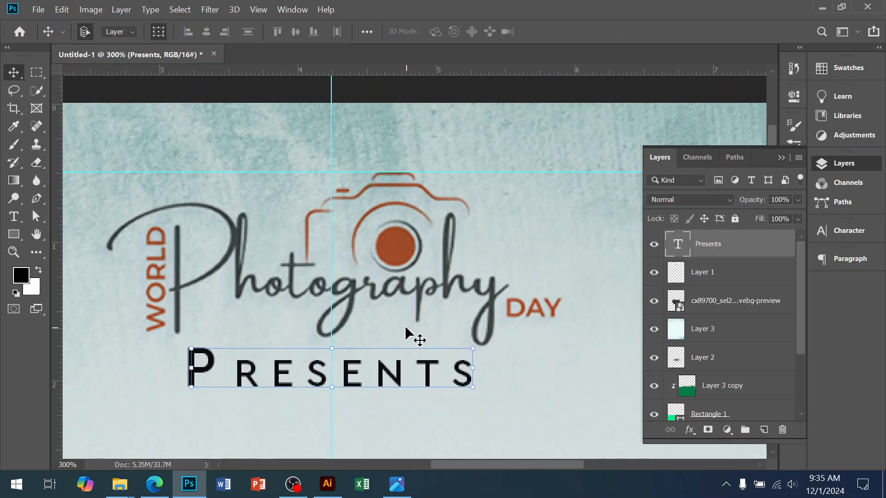
pyautogui.keyDown('alt'); pyautogui.click(405, 325); pyautogui.keyUp('alt')
pyautogui.click(407, 486)
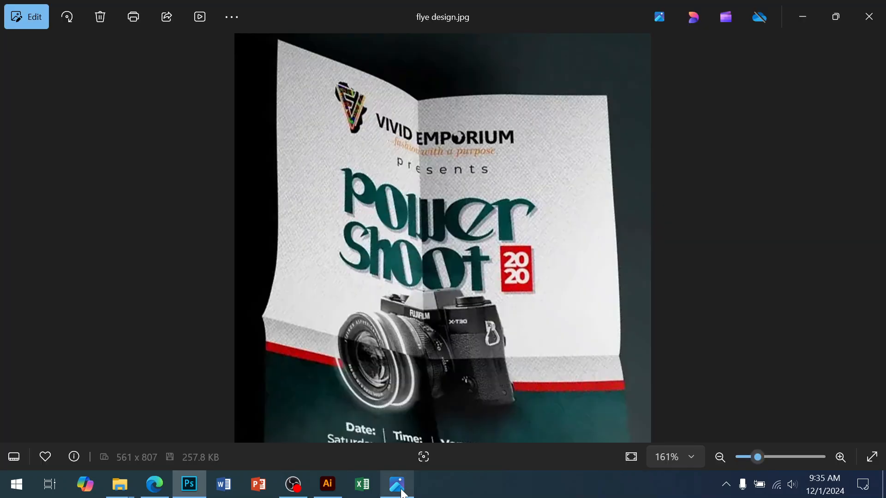
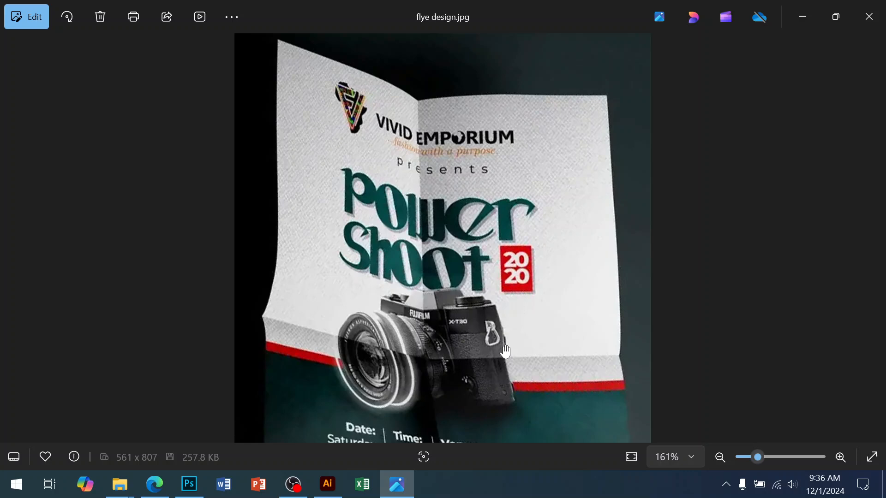
# Step: Switch to Photoshop, duplicate the "Presents" text layer and place the copy between the original and the camera
pyautogui.click(189, 484)
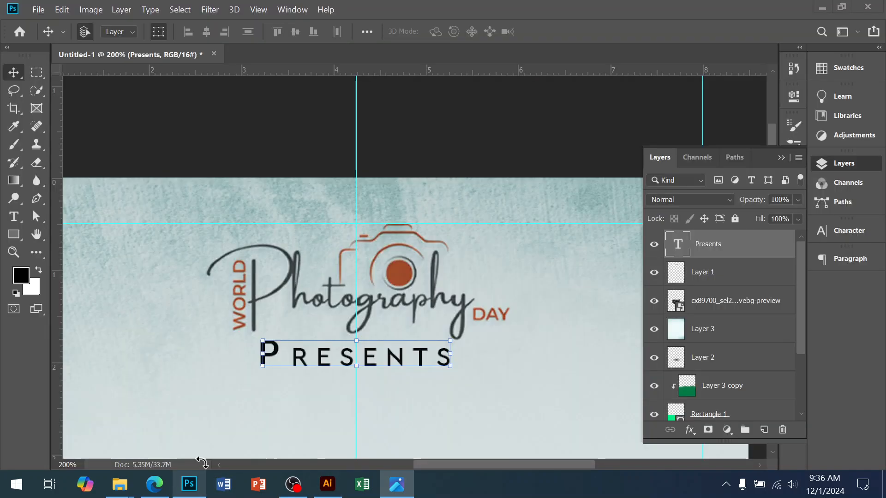
pyautogui.moveTo(384, 357); pyautogui.dragTo(398, 189)
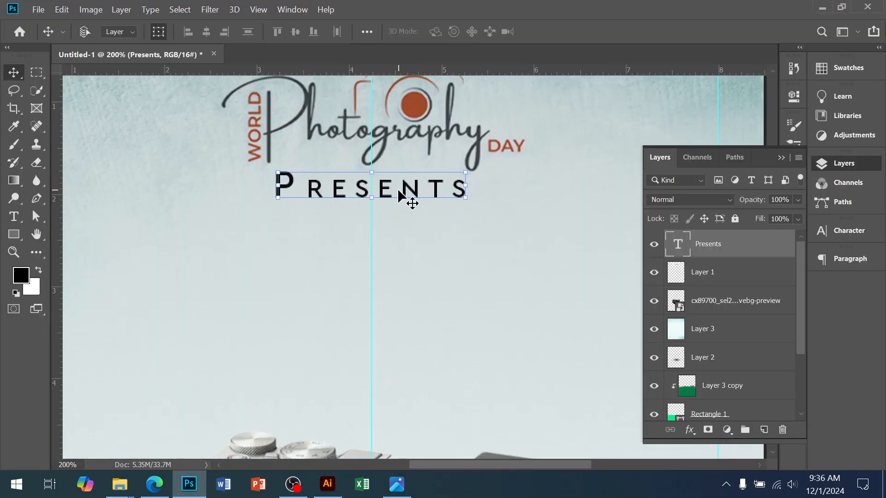
pyautogui.hotkey('ctrl', 'j')
pyautogui.keyDown('alt'); pyautogui.click(398, 190); pyautogui.keyUp('alt')
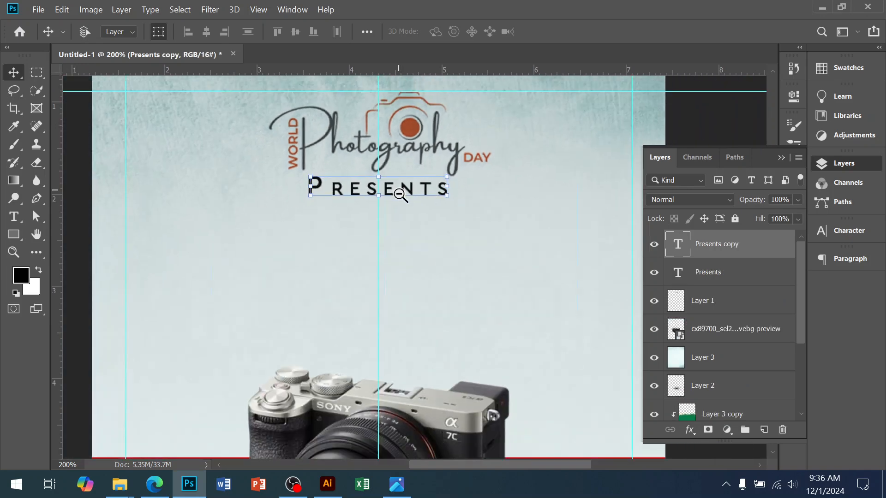
pyautogui.moveTo(403, 186); pyautogui.dragTo(360, 247)
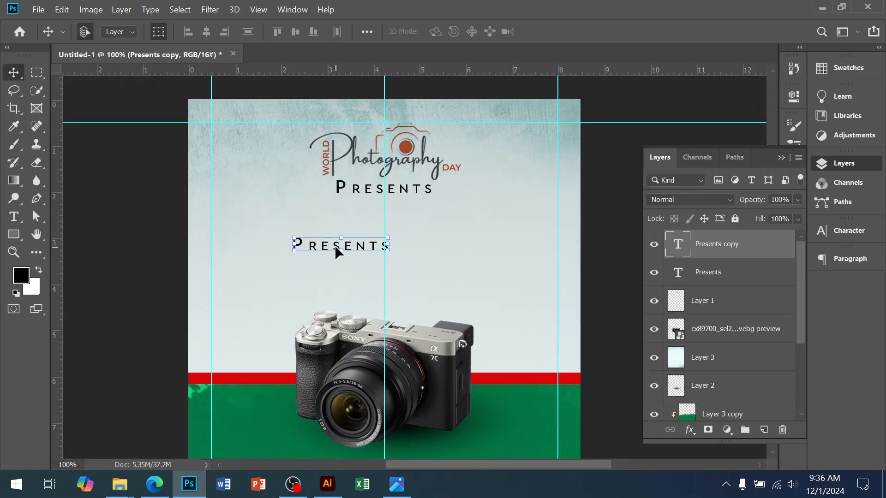
# Step: Replace the duplicated text with "Power Shoot" on two lines, checking the wording against the flye design.jpg reference
pyautogui.press('t')
pyautogui.doubleClick(336, 244)
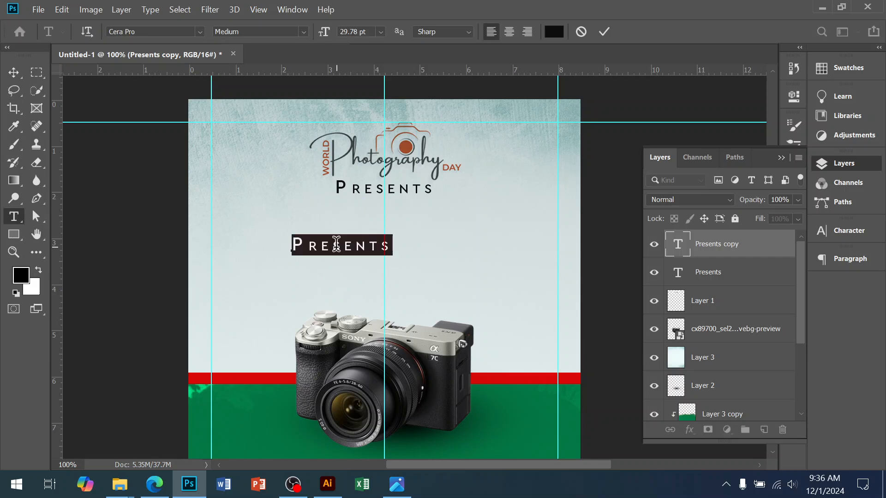
pyautogui.write('Power')
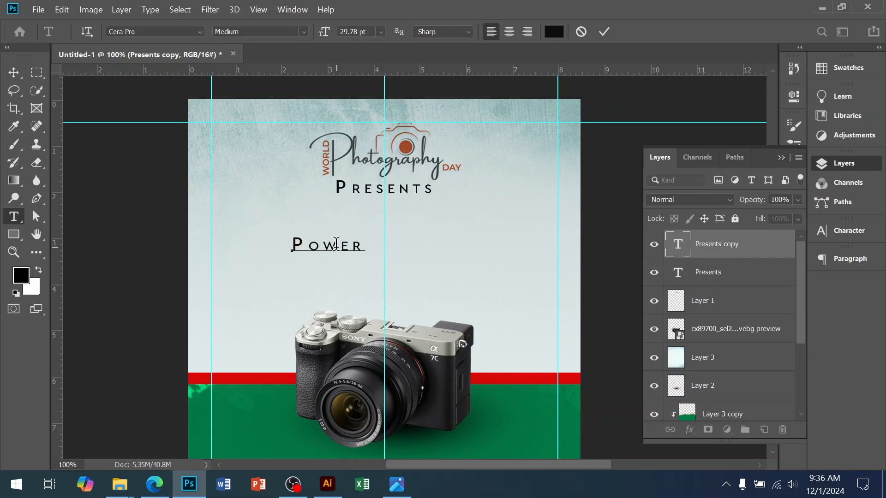
pyautogui.click(399, 486)
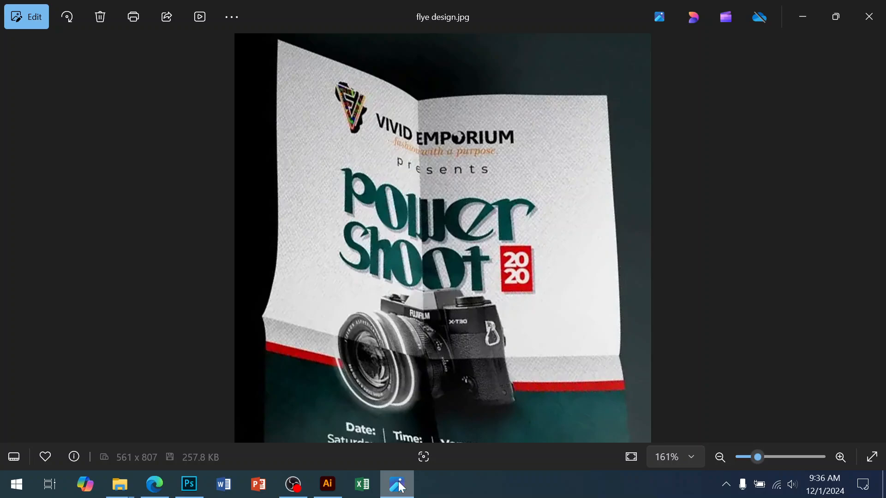
pyautogui.click(400, 486)
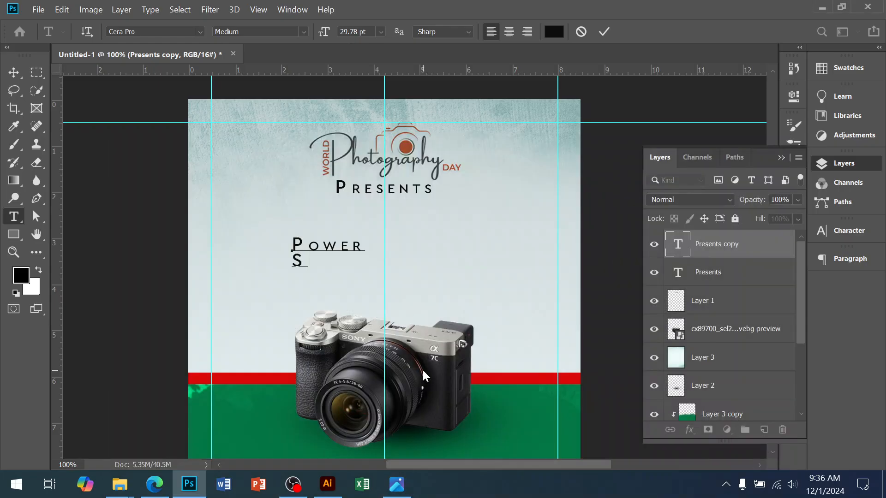
pyautogui.write('OOT')
pyautogui.scroll(1, 422, 369)
pyautogui.click(13, 72)
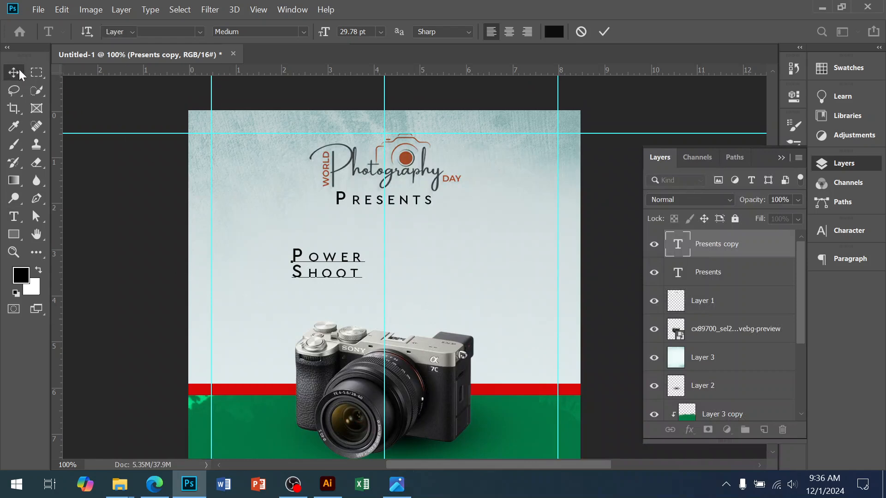
# Step: Scale the "Power Shoot" text to 258.50% and position it directly beneath "Presents"
pyautogui.moveTo(360, 247); pyautogui.dragTo(488, 215)
pyautogui.moveTo(432, 218); pyautogui.dragTo(423, 245)
pyautogui.press('Return')
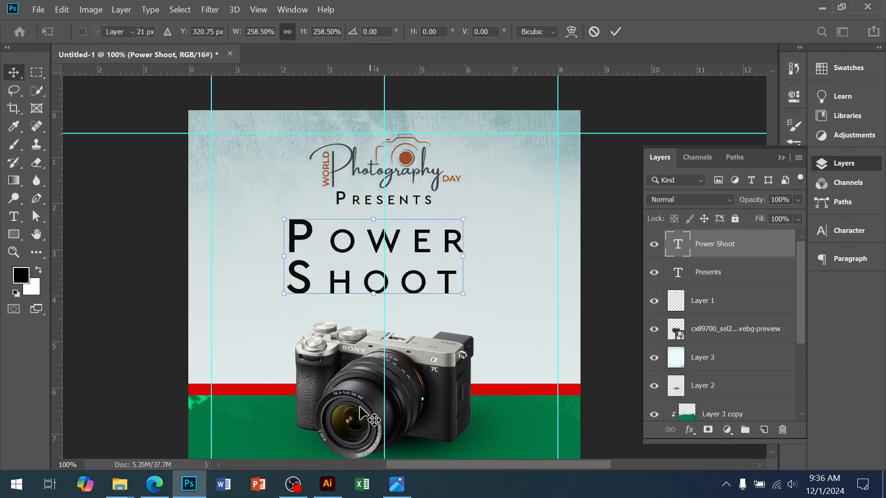
# Step: Switch to Illustrator and look through the samples in Font Pakege 1.ai for a suitable title font
pyautogui.click(327, 484)
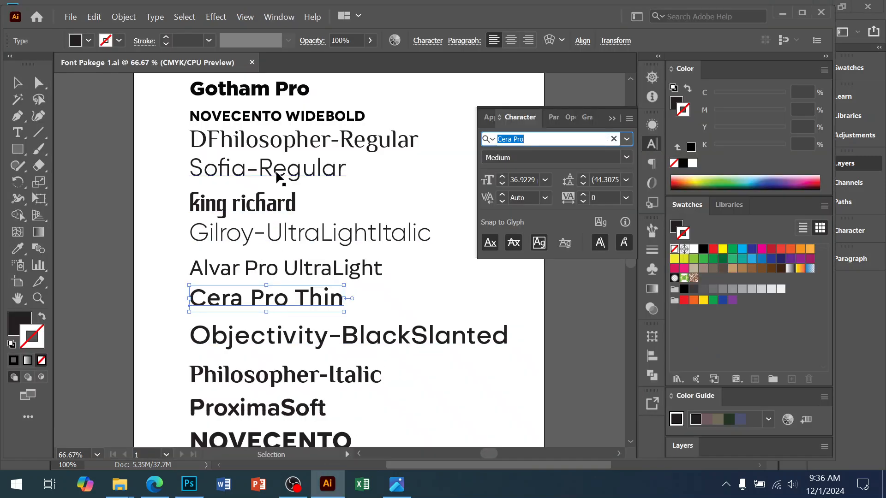
pyautogui.click(410, 139)
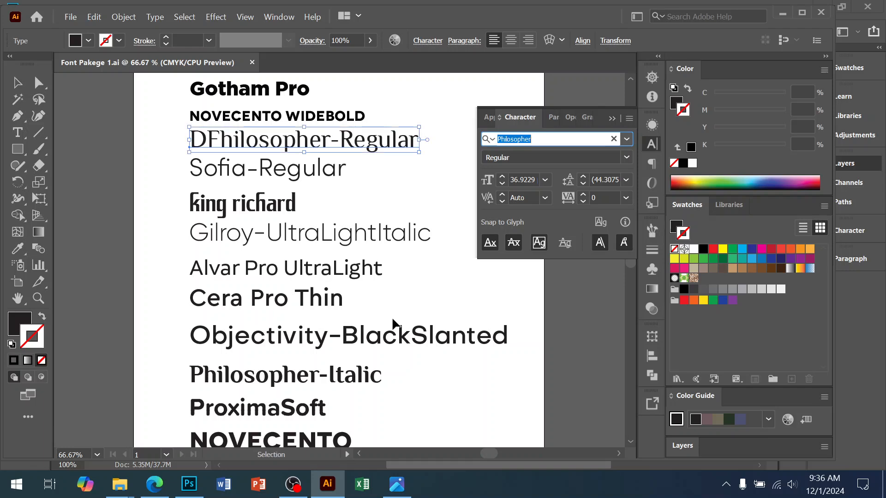
pyautogui.scroll(-3, 395, 325)
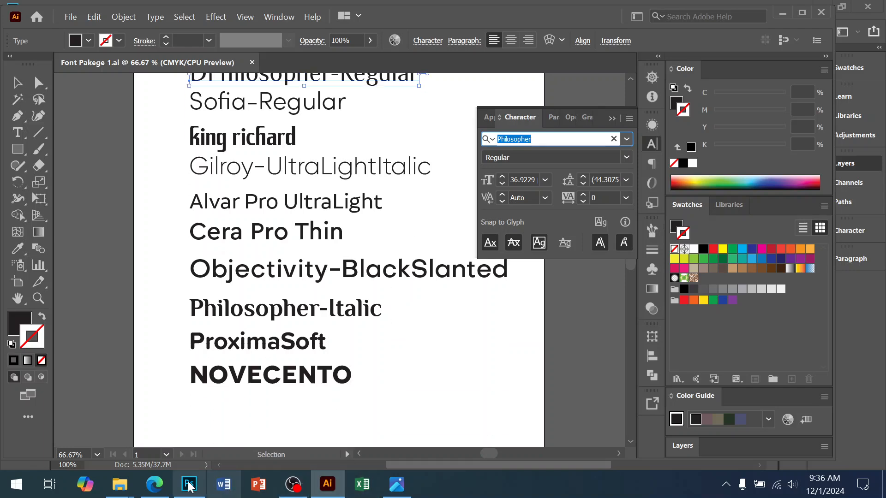
# Step: Switch to the Edge browser and search Google in a new tab for "english style font download"
pyautogui.click(155, 483)
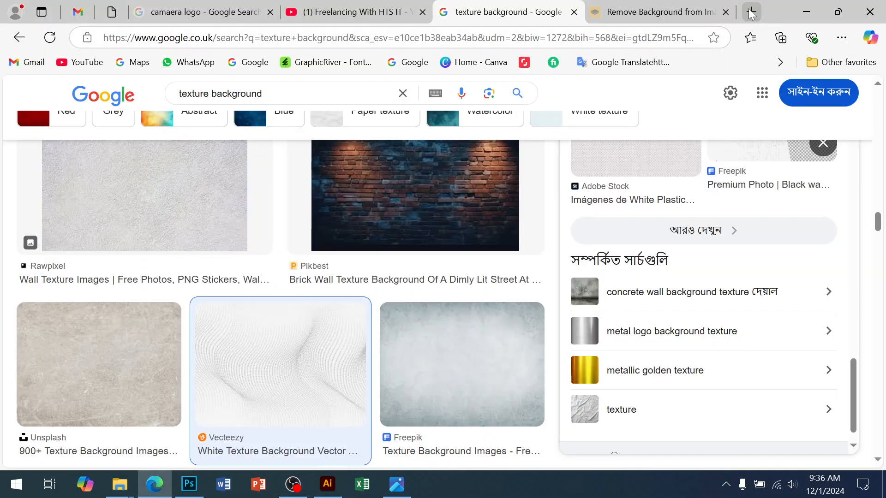
pyautogui.hotkey('ctrl', 't')
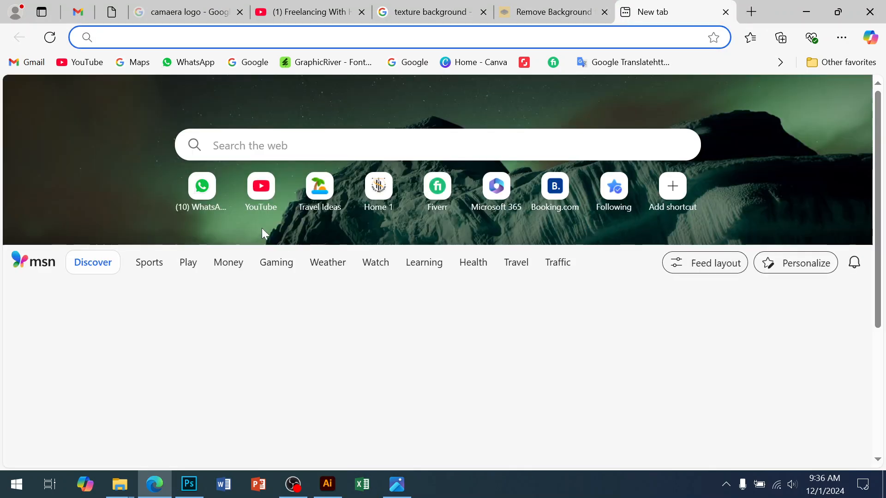
pyautogui.write('g')
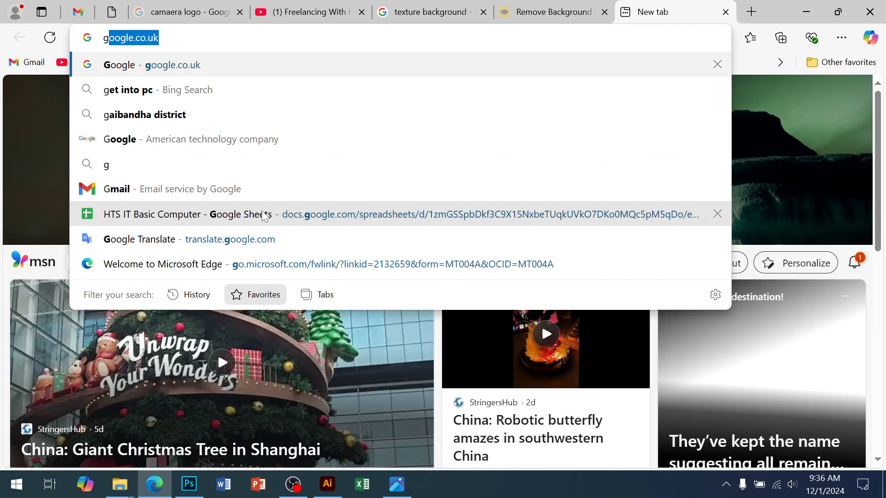
pyautogui.press('Return')
pyautogui.write('s')
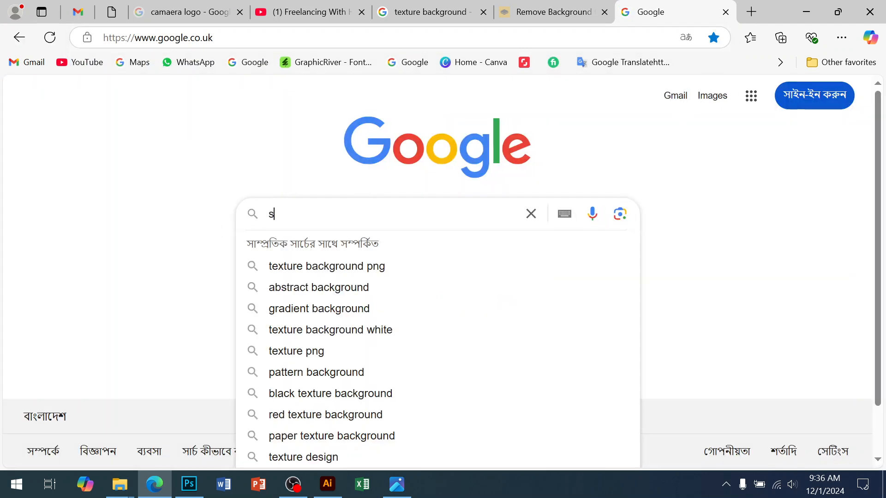
pyautogui.write('tyle font')
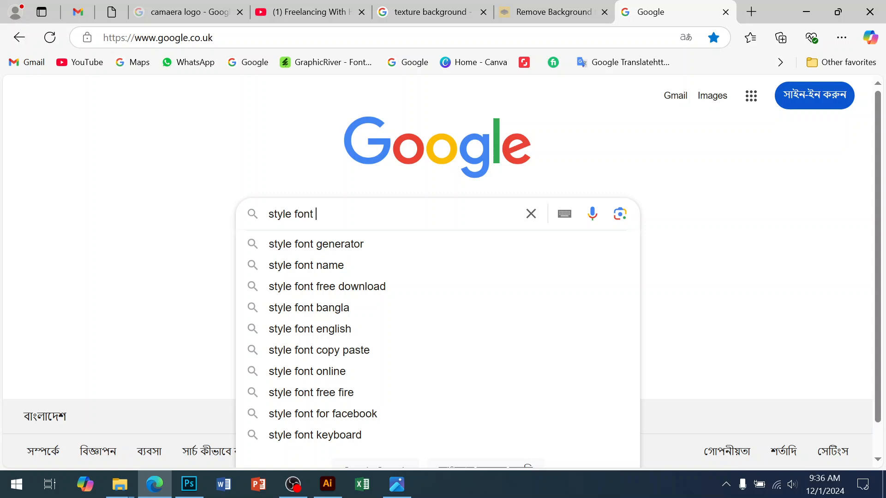
pyautogui.click(269, 214)
pyautogui.write('english')
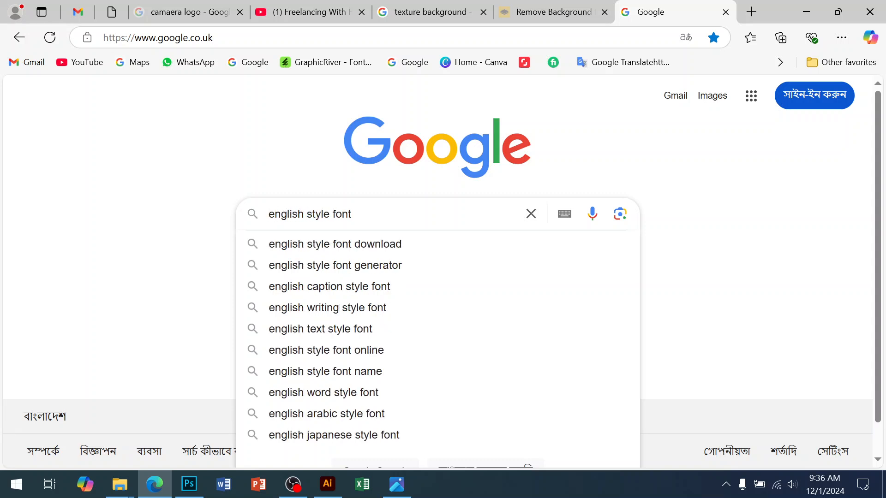
pyautogui.click(301, 247)
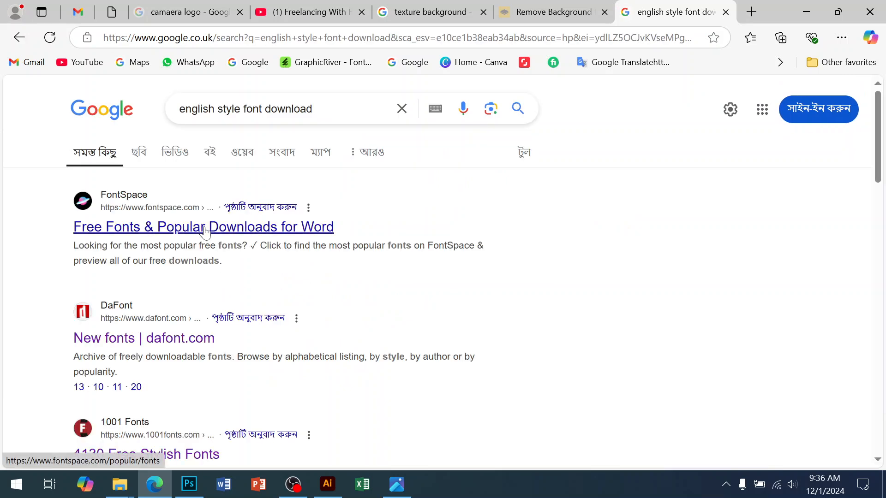
# Step: Open the DaFont new fonts result in a separate tab and switch to it
pyautogui.rightClick(157, 341)
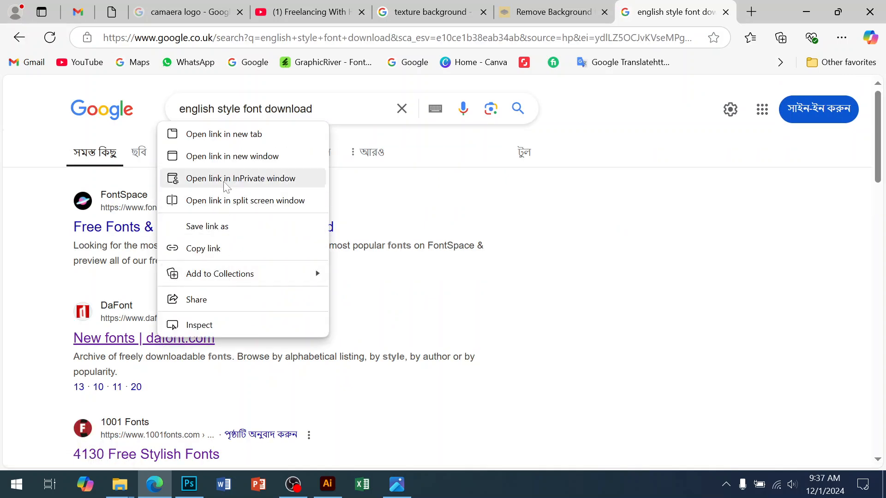
pyautogui.click(217, 134)
pyautogui.scroll(-6, 472, 298)
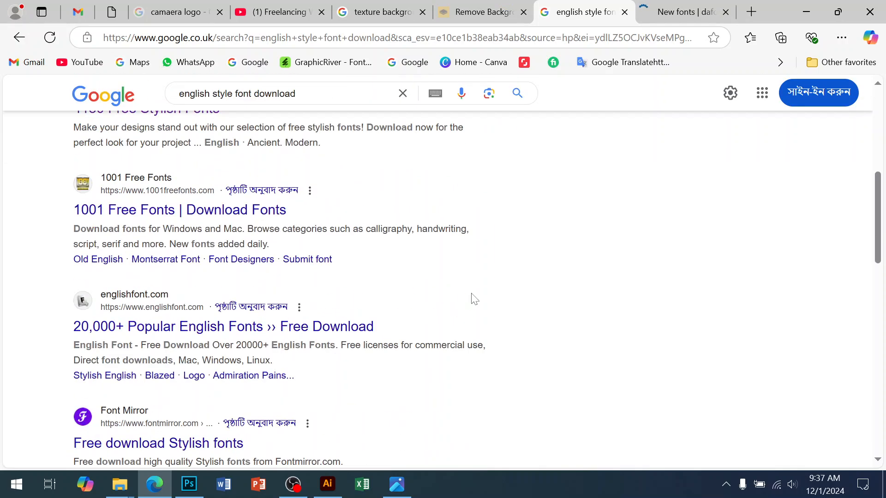
pyautogui.click(637, 14)
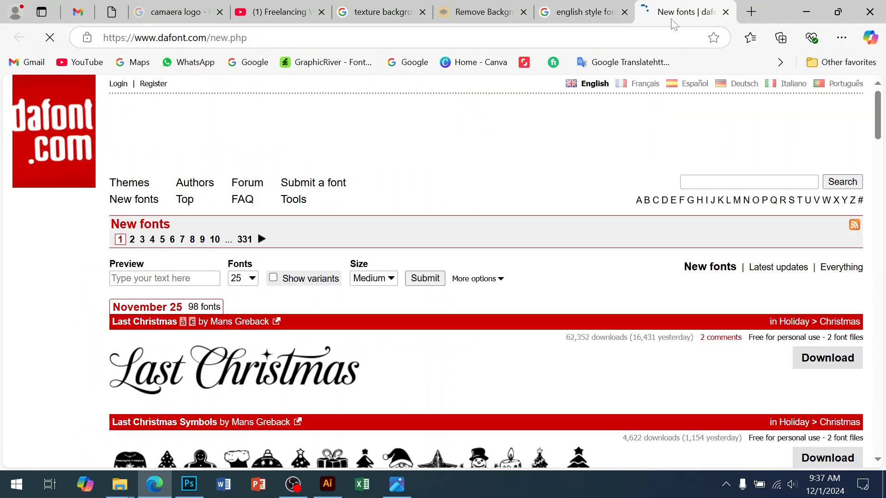
# Step: Browse the first three pages of DaFont's new fonts for a decorative title typeface
pyautogui.scroll(-5, 576, 323)
pyautogui.scroll(-15, 576, 325)
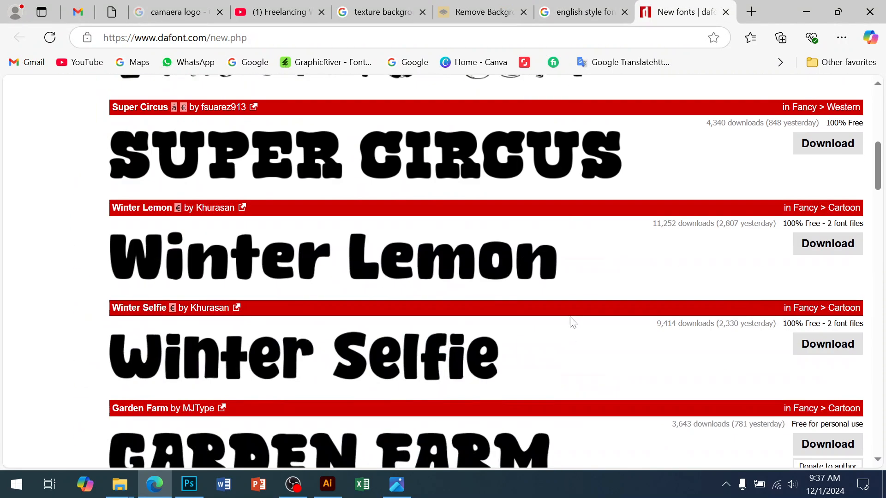
pyautogui.scroll(-20, 552, 283)
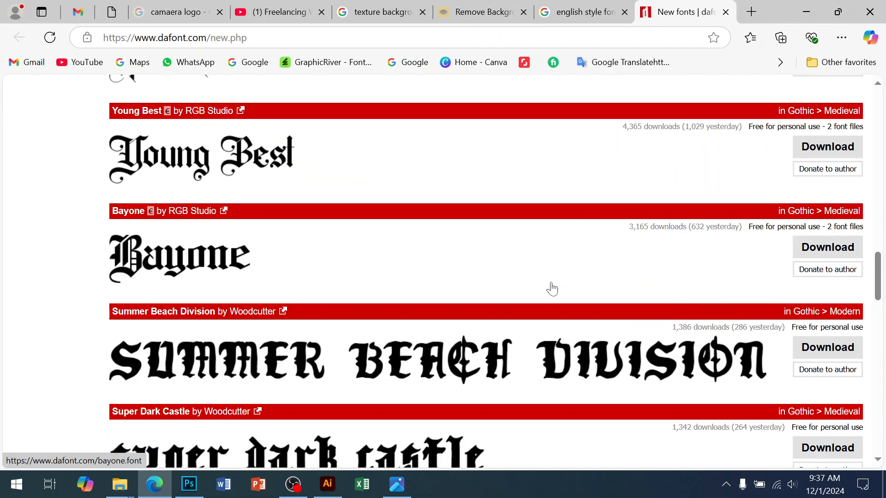
pyautogui.scroll(-9, 554, 287)
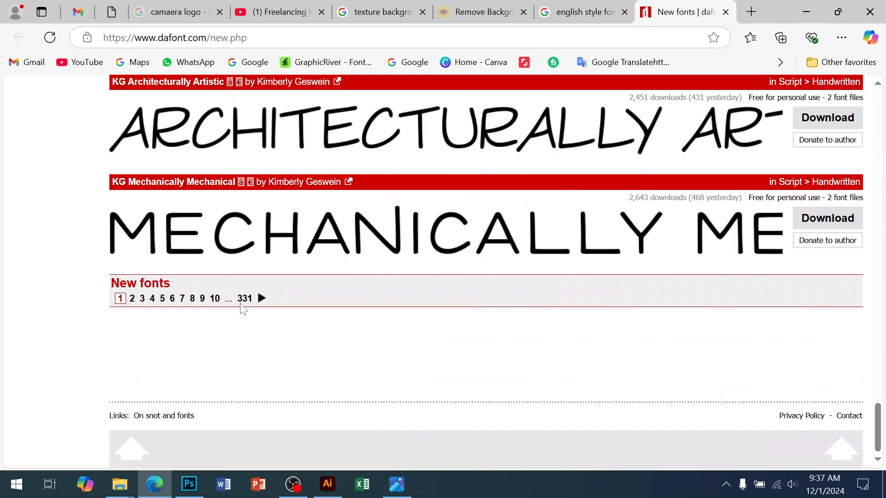
pyautogui.click(261, 298)
pyautogui.scroll(-5, 382, 290)
pyautogui.scroll(-15, 415, 297)
pyautogui.scroll(4, 449, 303)
pyautogui.scroll(-15, 449, 304)
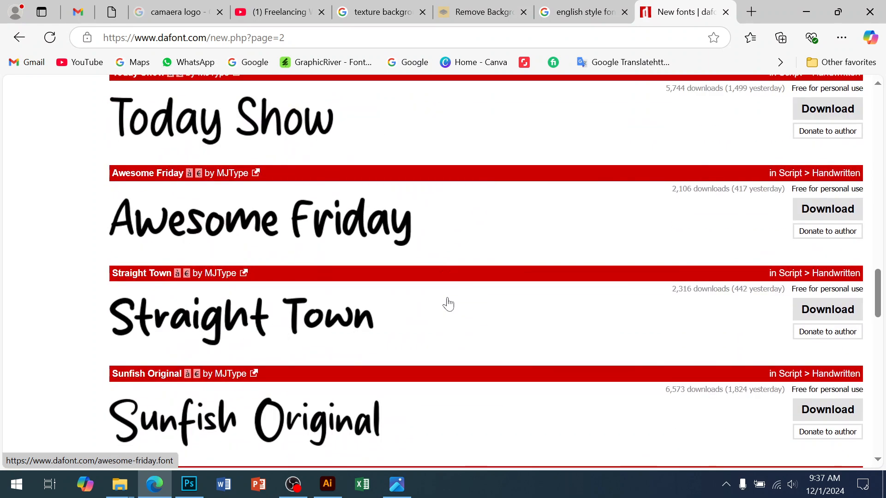
pyautogui.scroll(-5, 447, 304)
pyautogui.scroll(4, 447, 302)
pyautogui.scroll(-6, 447, 303)
pyautogui.scroll(-6, 448, 299)
pyautogui.scroll(-5, 448, 301)
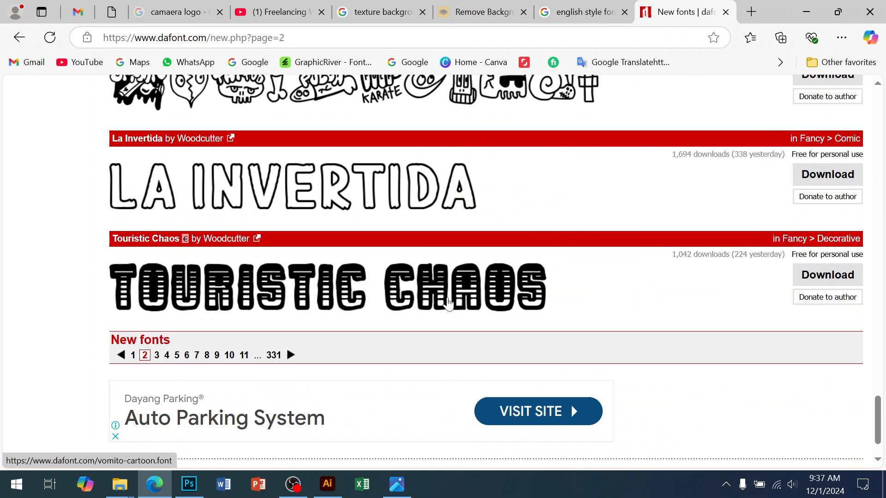
pyautogui.scroll(-2, 448, 303)
pyautogui.click(293, 301)
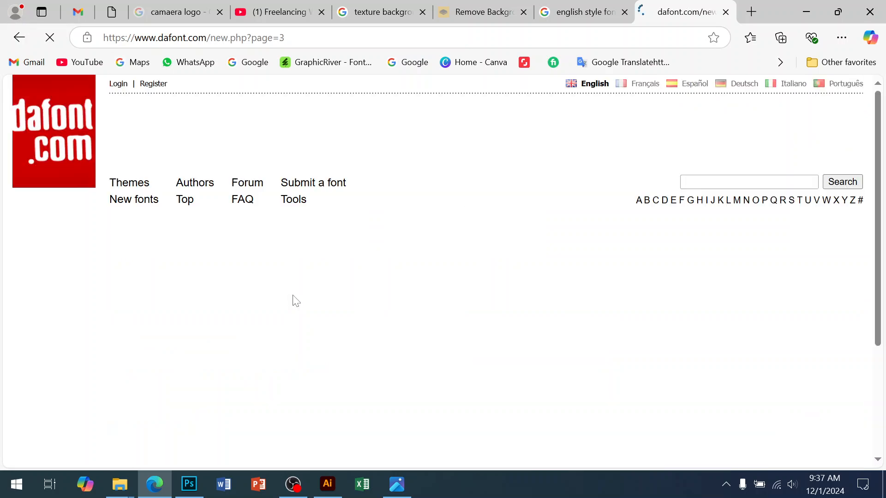
pyautogui.scroll(-10, 348, 292)
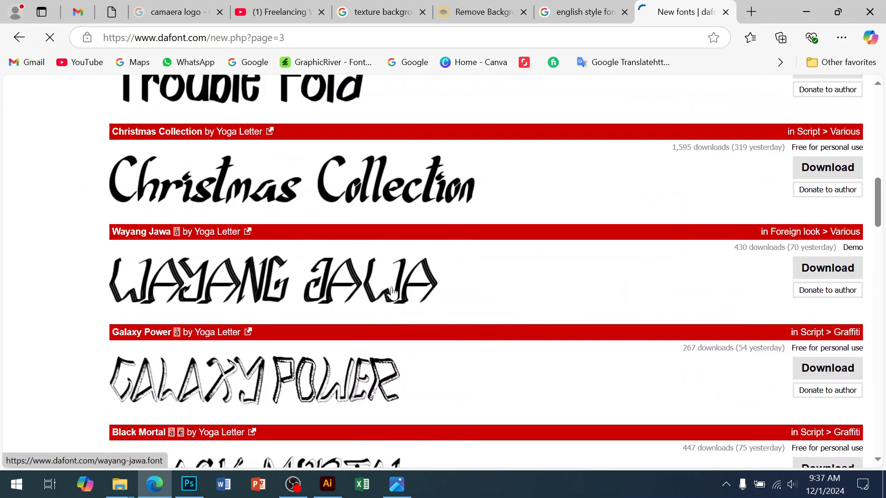
pyautogui.scroll(4, 392, 293)
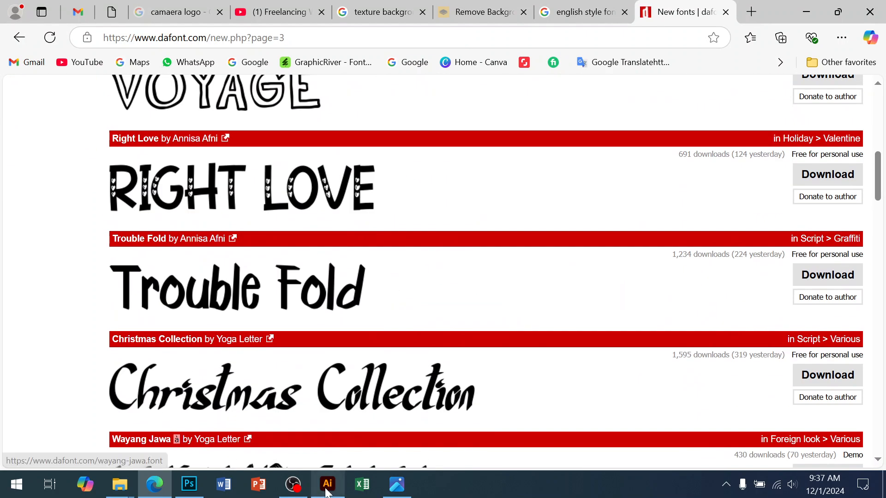
# Step: Return to the Illustrator font samples, pick the Gotham Pro Black font name from the Gotham Pro sample, and switch back to Photoshop
pyautogui.click(327, 484)
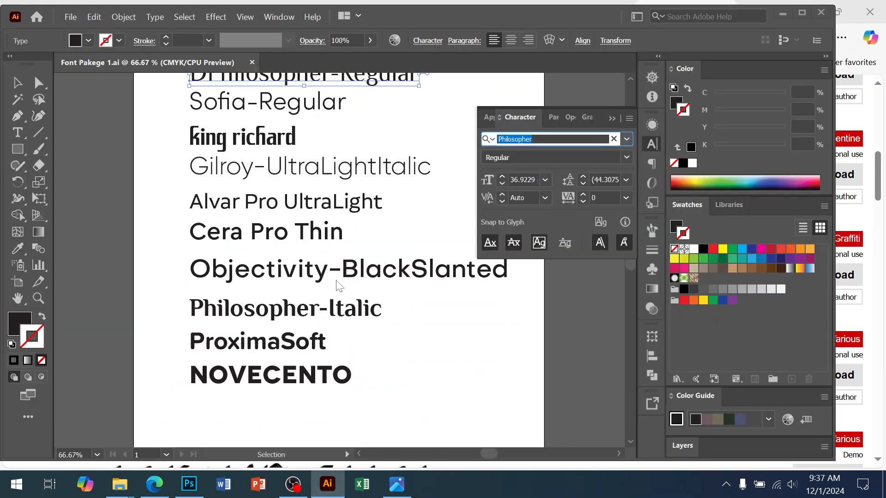
pyautogui.moveTo(351, 264); pyautogui.dragTo(391, 350)
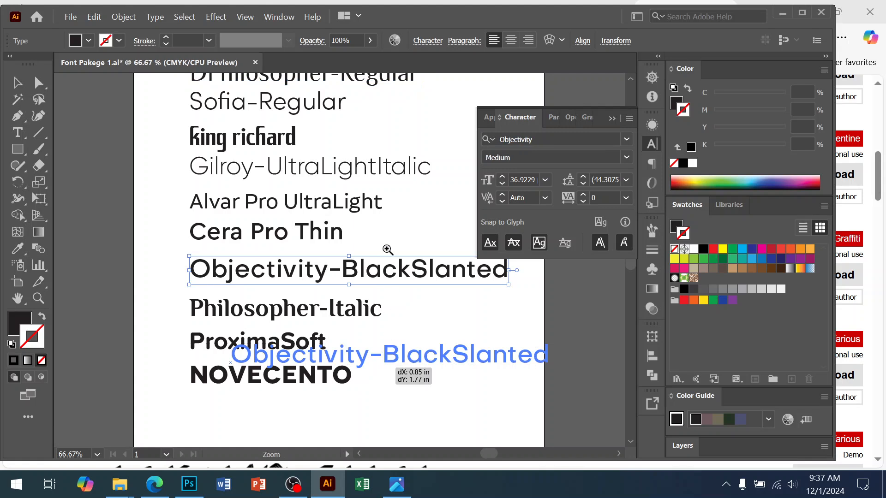
pyautogui.hotkey('ctrl', 'z')
pyautogui.moveTo(343, 228); pyautogui.dragTo(342, 330)
pyautogui.click(263, 154)
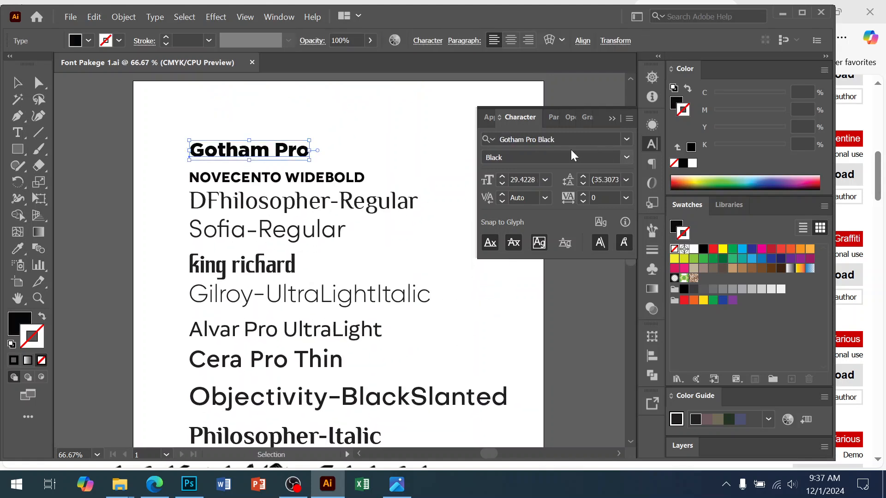
pyautogui.click(555, 139)
pyautogui.hotkey('ctrl', 'c')
pyautogui.click(189, 484)
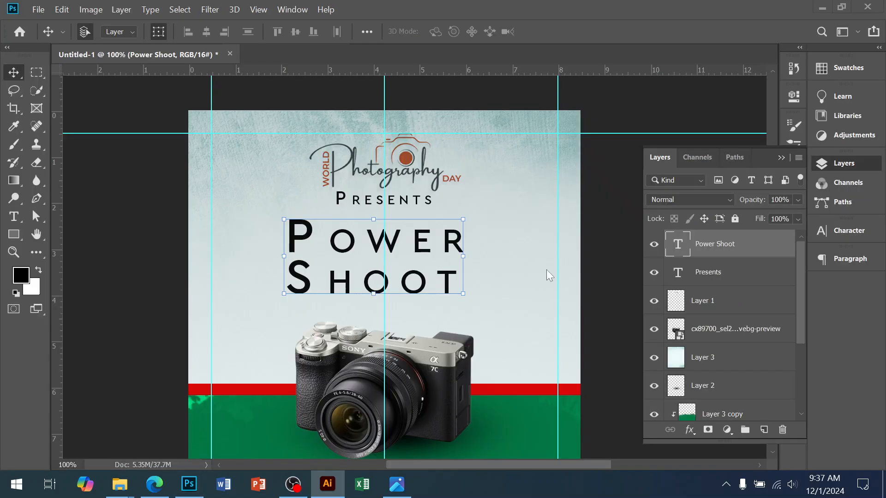
# Step: Set the Power Shoot title's font to Gotham Pro Black and switch it from small caps to all caps
pyautogui.click(781, 158)
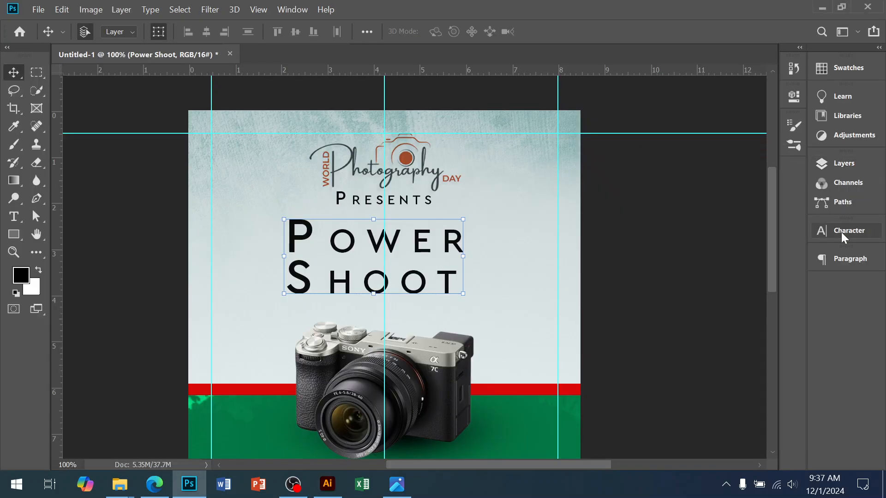
pyautogui.click(843, 231)
pyautogui.hotkey('ctrl', 'v')
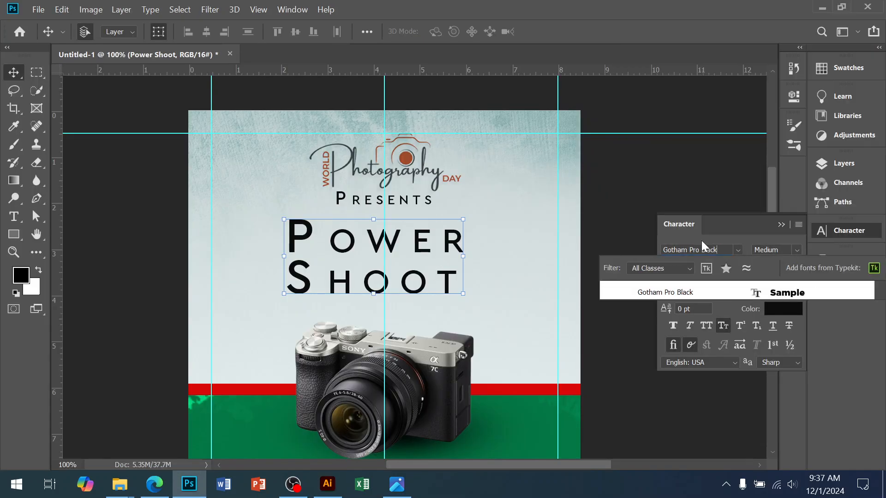
pyautogui.click(674, 295)
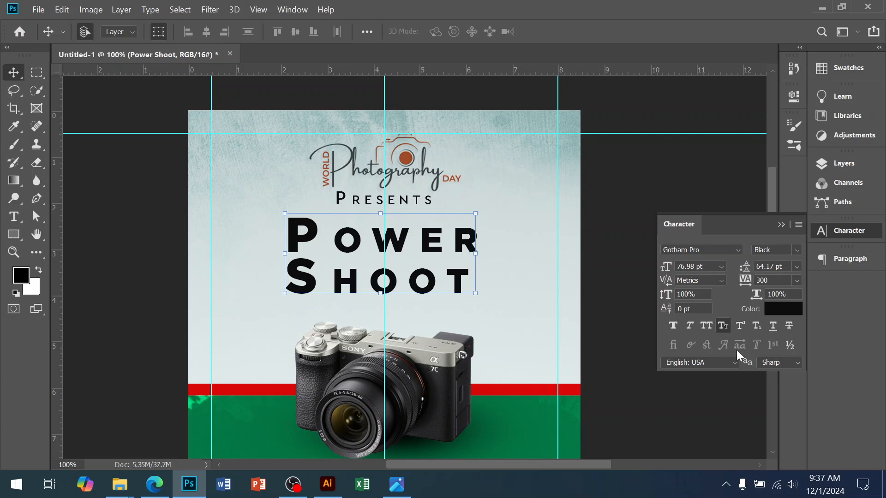
pyautogui.click(723, 326)
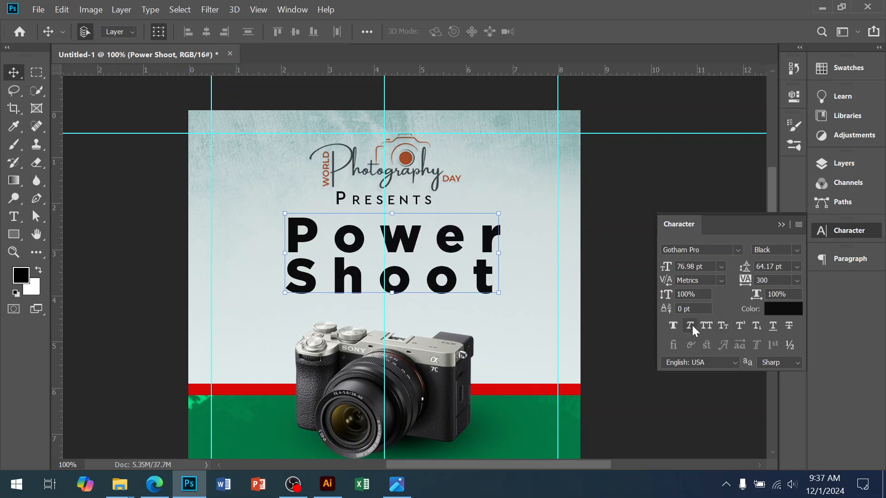
pyautogui.click(710, 329)
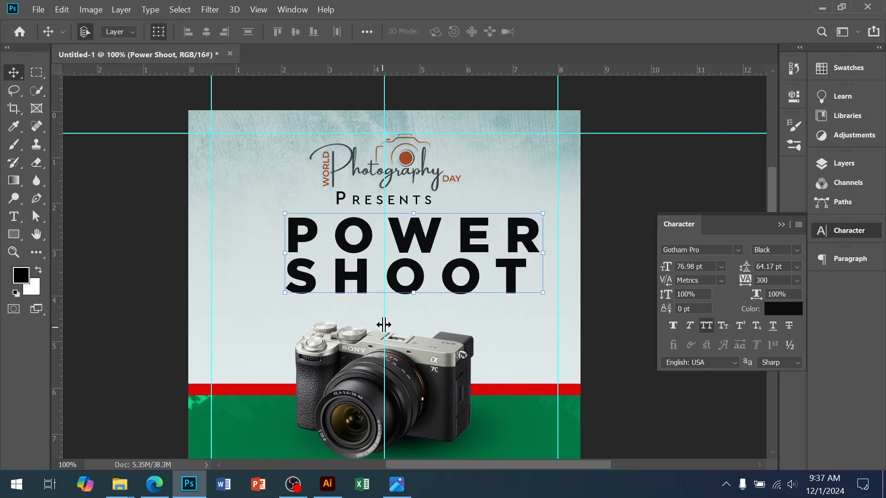
# Step: Move the title onto the vertical centre guide above the camera and set its tracking to 0
pyautogui.moveTo(415, 288); pyautogui.dragTo(384, 297)
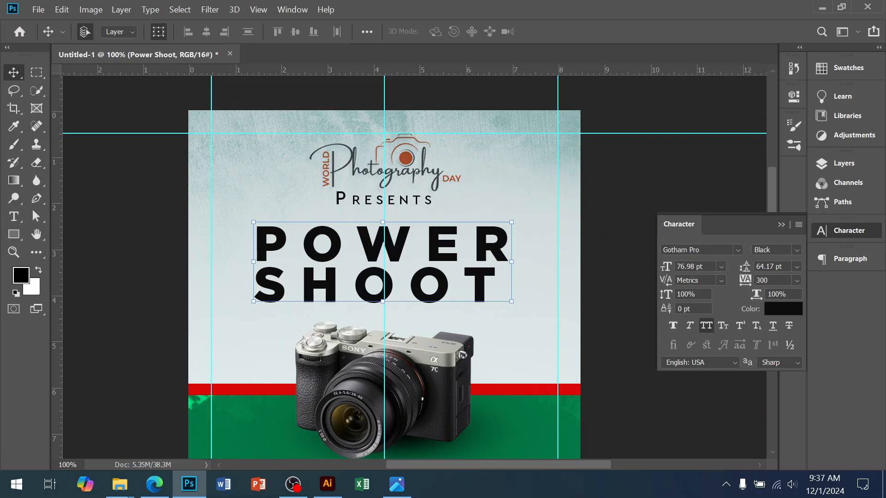
pyautogui.write('0')
pyautogui.press('Return')
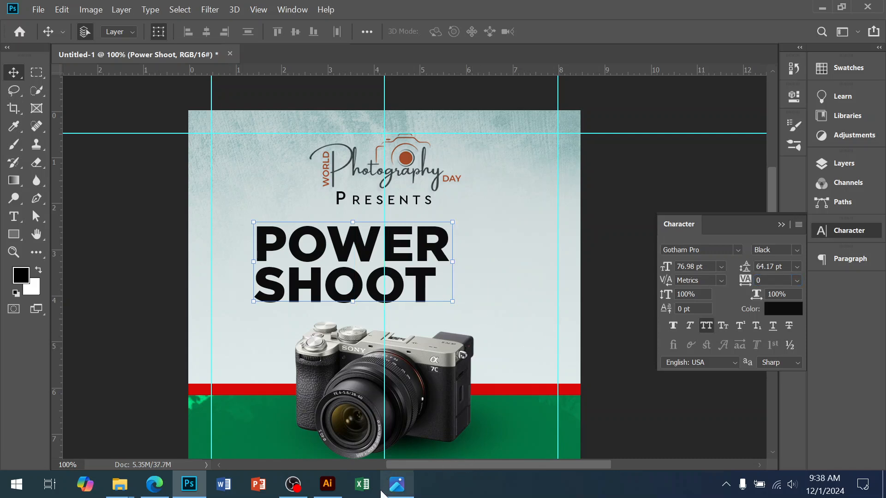
# Step: Enlarge the Power Shoot title to about 90.6 pt below Presents and compare it with the reference image flye design.jpg
pyautogui.click(396, 485)
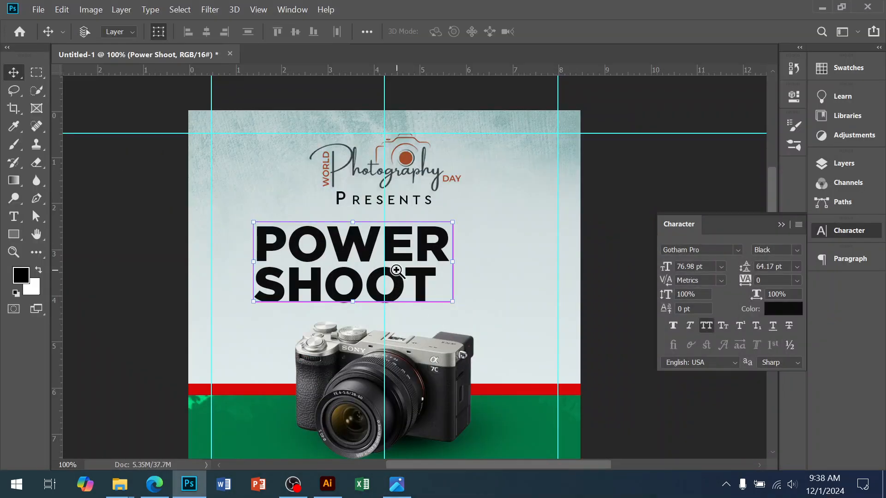
pyautogui.keyDown('ctrl'); pyautogui.click(395, 270); pyautogui.keyUp('ctrl')
pyautogui.moveTo(471, 282); pyautogui.dragTo(486, 268)
pyautogui.moveTo(619, 375); pyautogui.dragTo(595, 361)
pyautogui.press('Return')
pyautogui.click(396, 484)
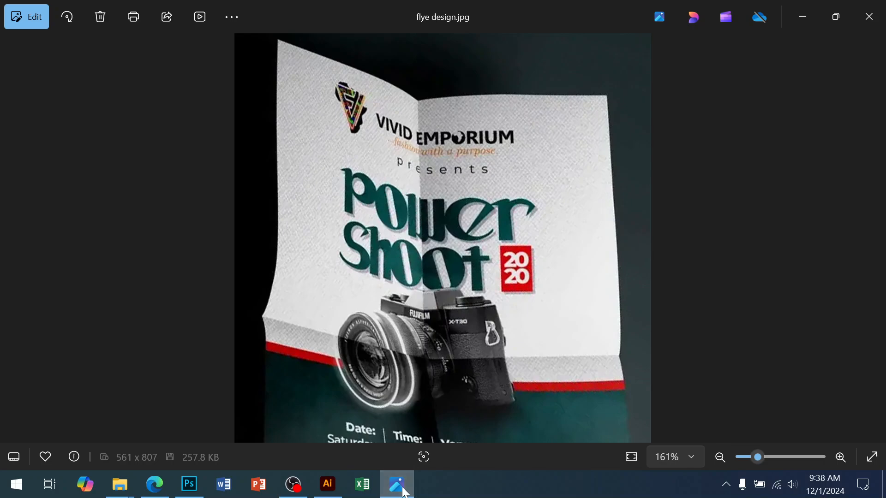
pyautogui.click(397, 484)
pyautogui.scroll(-1, 421, 292)
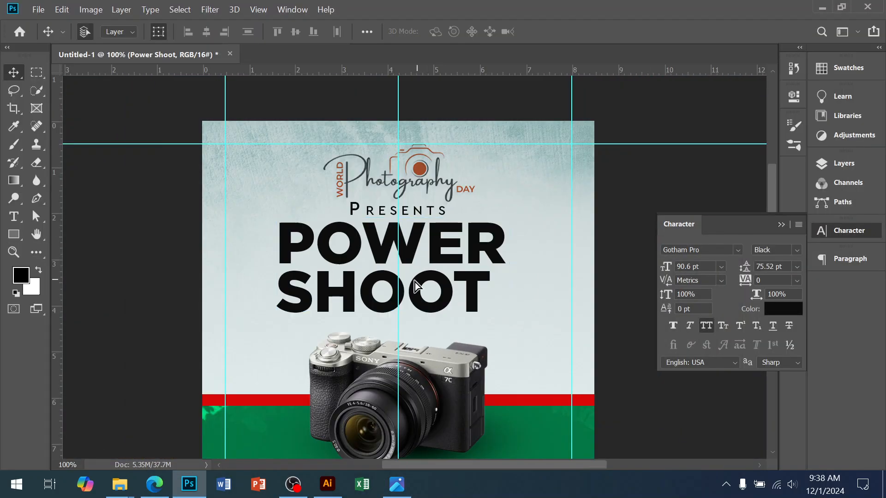
# Step: Reposition the title slightly and delete the word Shoot from its text, keeping only Power
pyautogui.moveTo(416, 279); pyautogui.dragTo(412, 288)
pyautogui.doubleClick(412, 287)
pyautogui.click(478, 305)
pyautogui.doubleClick(447, 301)
pyautogui.press('BackSpace')
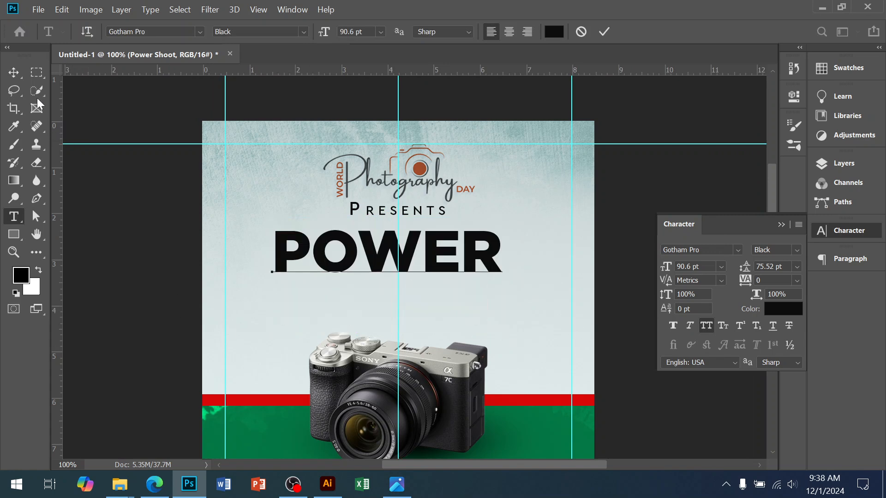
pyautogui.click(13, 72)
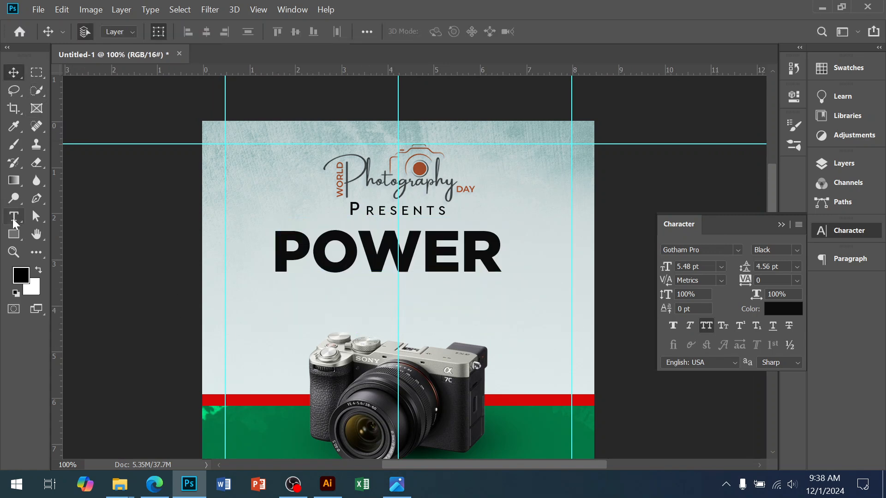
# Step: Add Shoot as a separate text layer and scale and place it directly beneath Power, slightly narrower
pyautogui.click(14, 217)
pyautogui.click(281, 309)
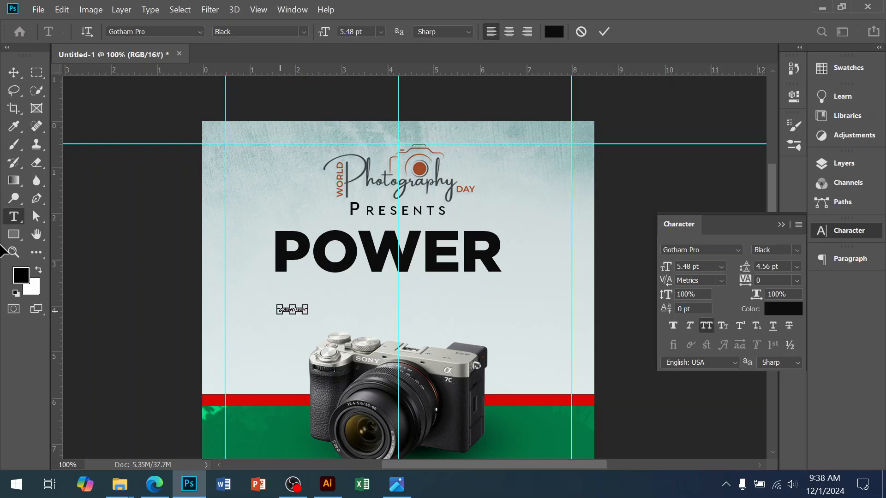
pyautogui.click(13, 73)
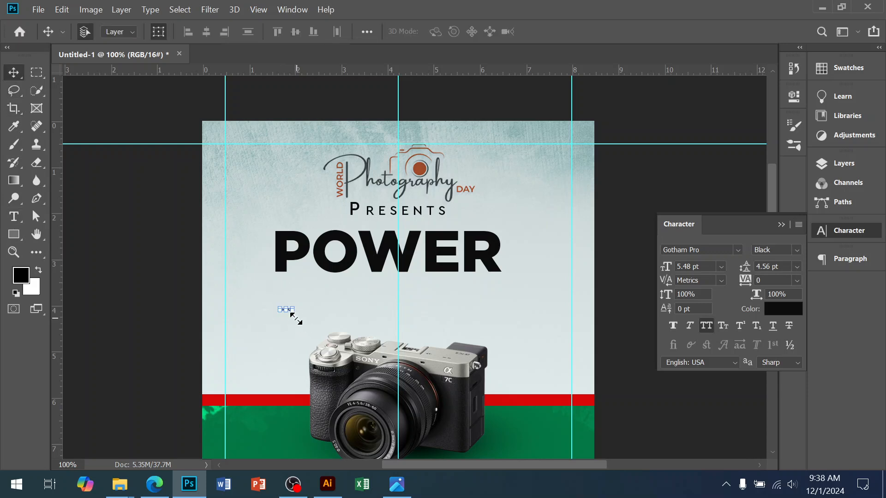
pyautogui.moveTo(294, 312); pyautogui.dragTo(461, 358)
pyautogui.moveTo(374, 331); pyautogui.dragTo(368, 293)
pyautogui.press('Return')
pyautogui.click(514, 309)
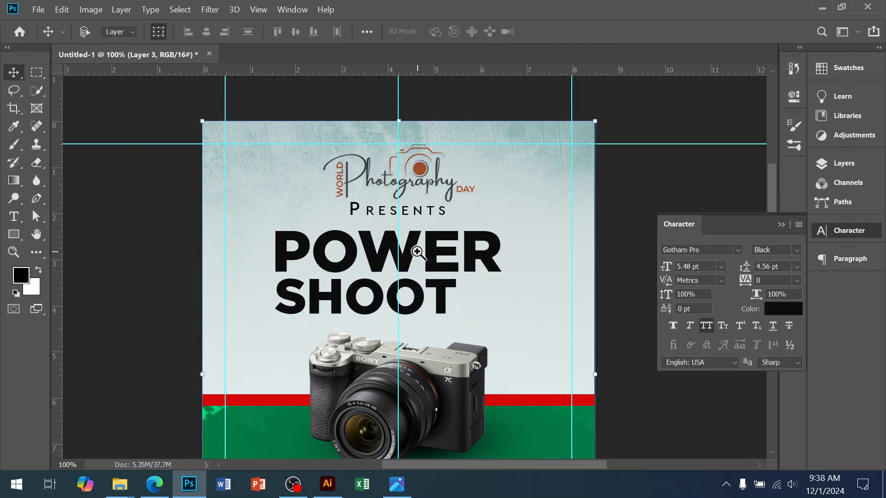
# Step: Open the blending options of the Power text layer and enable Bevel & Emboss
pyautogui.keyDown('ctrl'); pyautogui.click(417, 252); pyautogui.keyUp('ctrl')
pyautogui.keyDown('ctrl'); pyautogui.click(415, 250); pyautogui.keyUp('ctrl')
pyautogui.keyDown('alt'); pyautogui.click(420, 248); pyautogui.keyUp('alt')
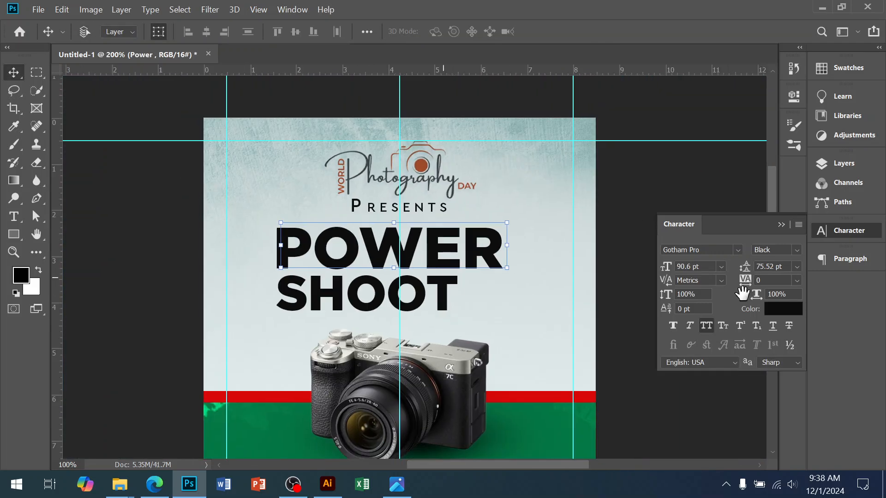
pyautogui.click(783, 314)
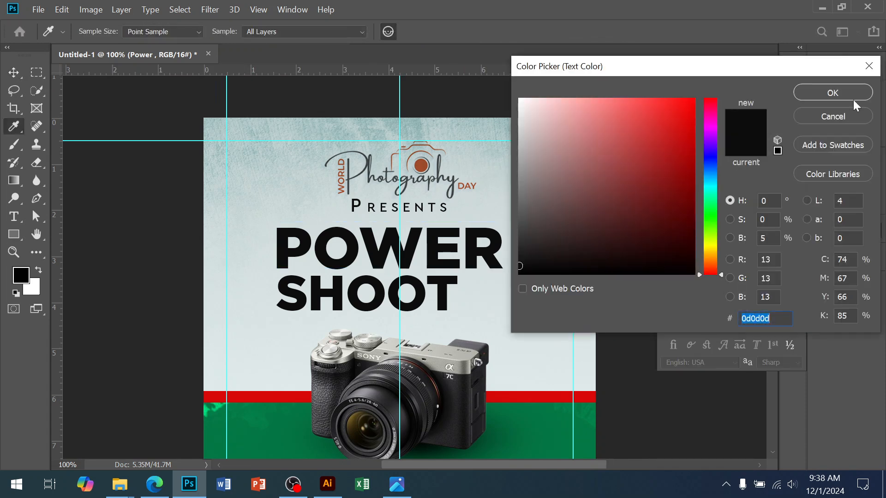
pyautogui.click(851, 93)
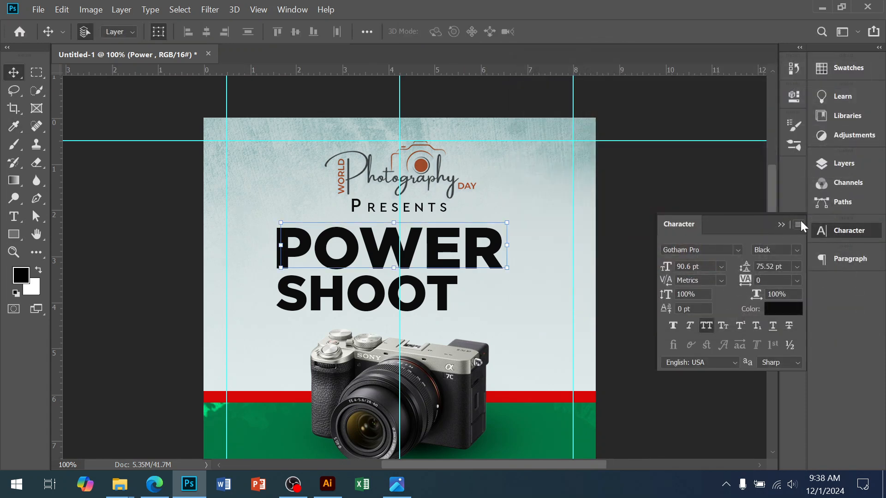
pyautogui.click(842, 164)
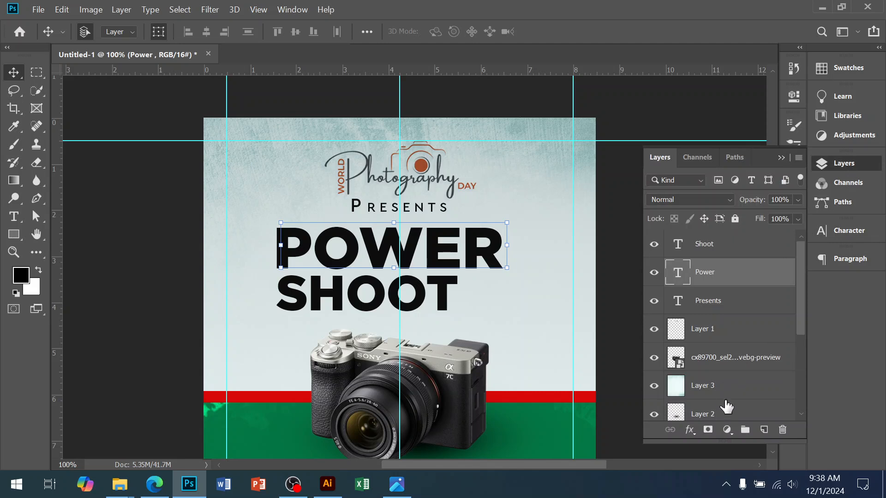
pyautogui.click(688, 430)
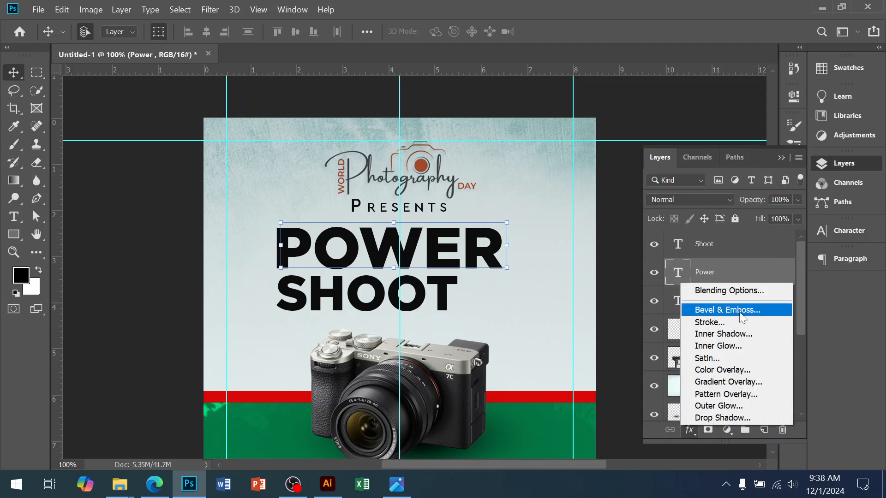
pyautogui.click(728, 291)
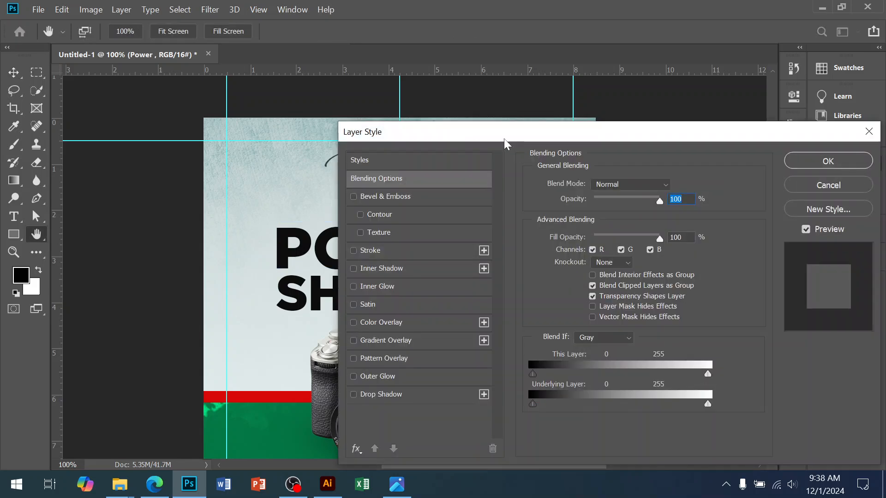
pyautogui.moveTo(504, 138); pyautogui.dragTo(627, 136)
pyautogui.click(482, 197)
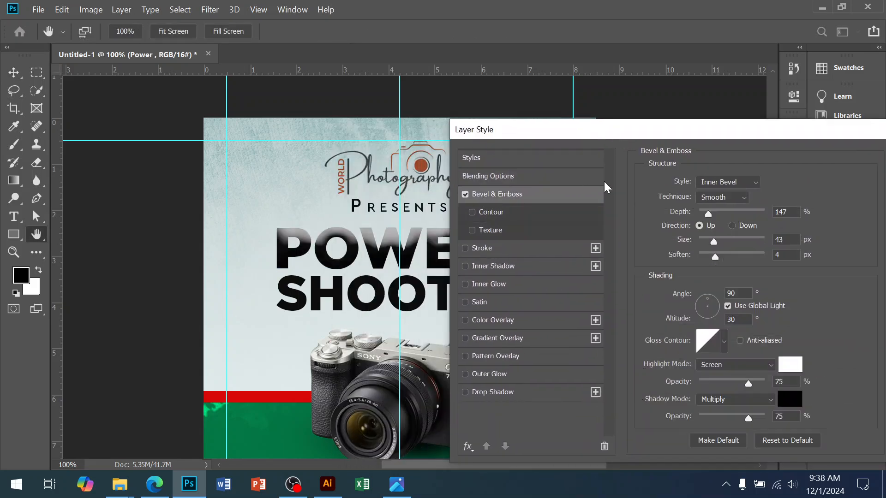
pyautogui.moveTo(571, 134); pyautogui.dragTo(594, 129)
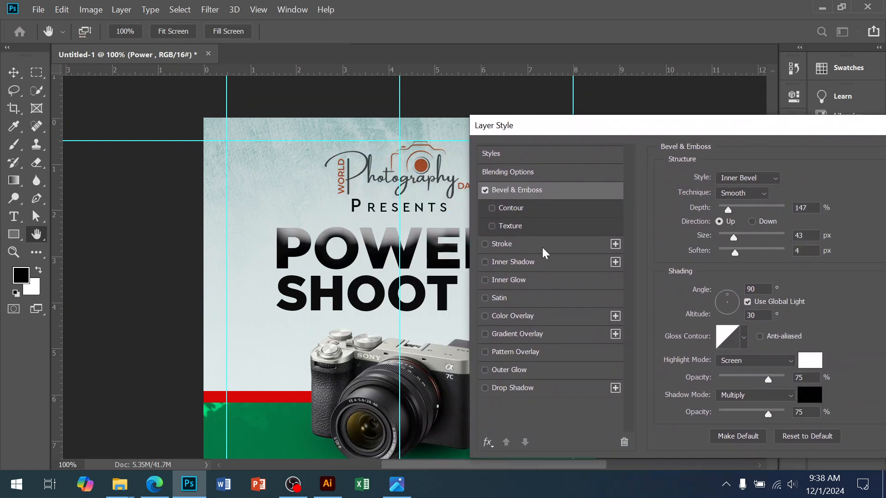
# Step: Add a solid white stroke of 9 px outside the Power text, using the Color fill type
pyautogui.click(505, 244)
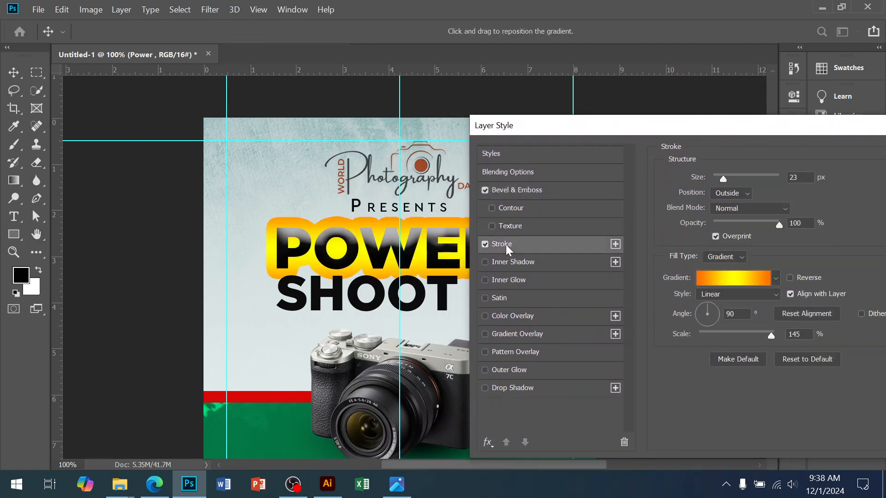
pyautogui.moveTo(721, 179); pyautogui.dragTo(715, 175)
pyautogui.click(712, 279)
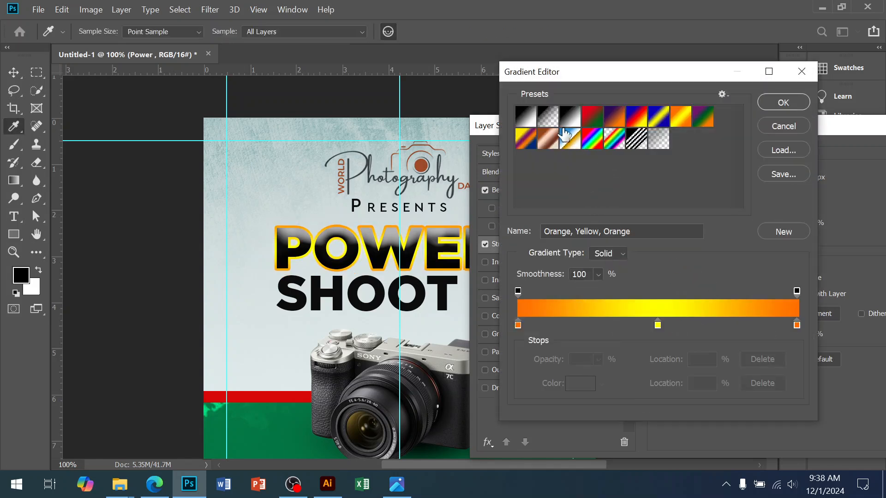
pyautogui.click(532, 122)
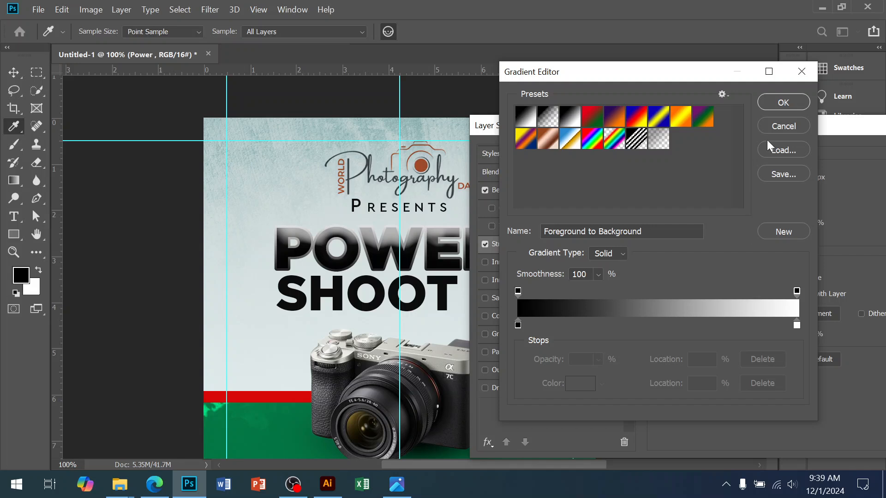
pyautogui.click(777, 107)
pyautogui.click(724, 257)
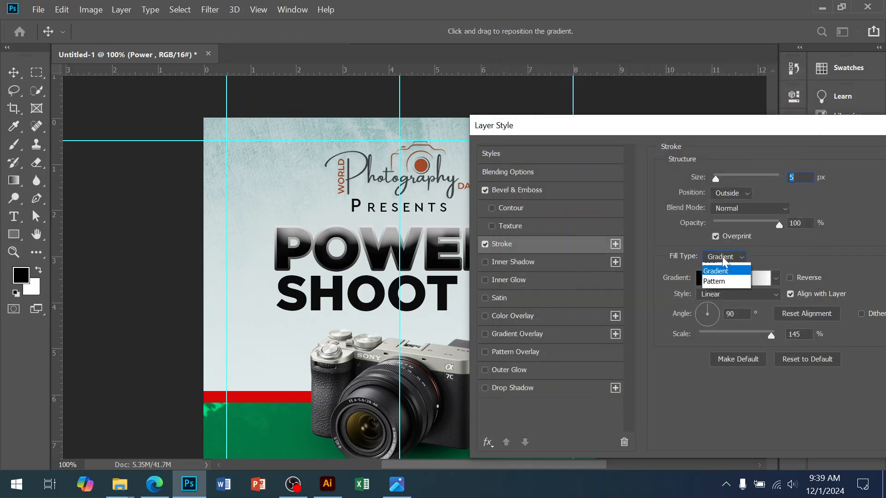
pyautogui.click(720, 257)
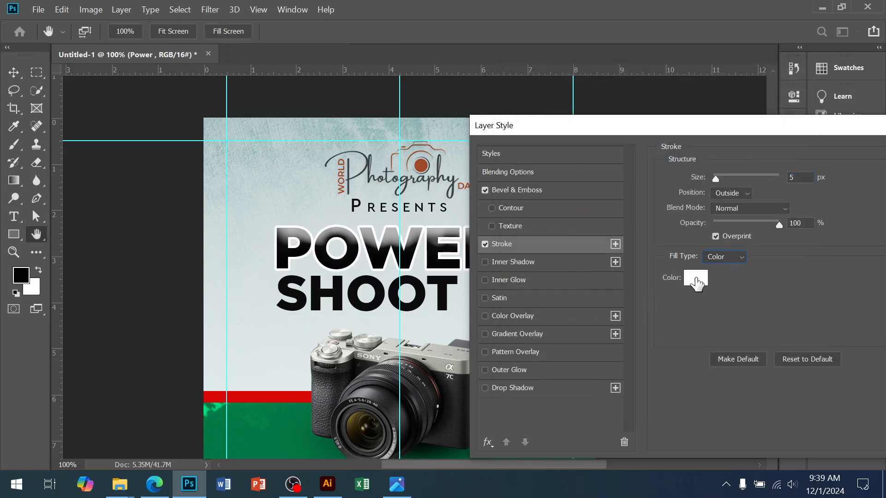
pyautogui.moveTo(721, 179); pyautogui.dragTo(718, 179)
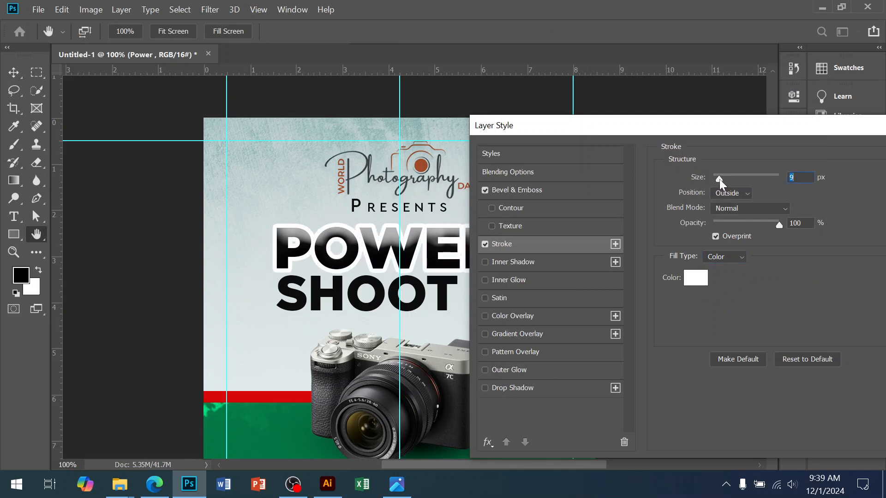
# Step: Enable a Gradient Overlay on the Power text and load the Black, White gradient preset
pyautogui.click(504, 335)
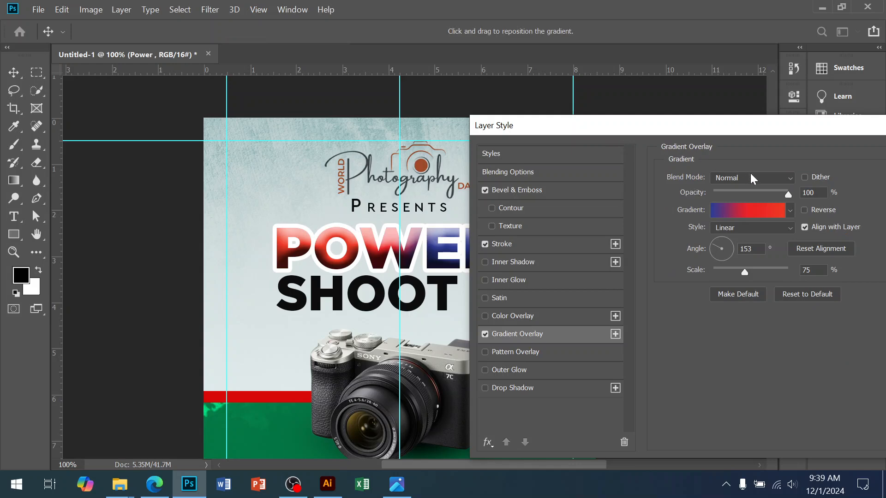
pyautogui.moveTo(677, 131)
pyautogui.mouseDown()
pyautogui.moveTo(822, 257)
pyautogui.moveTo(665, 143)
pyautogui.mouseUp()
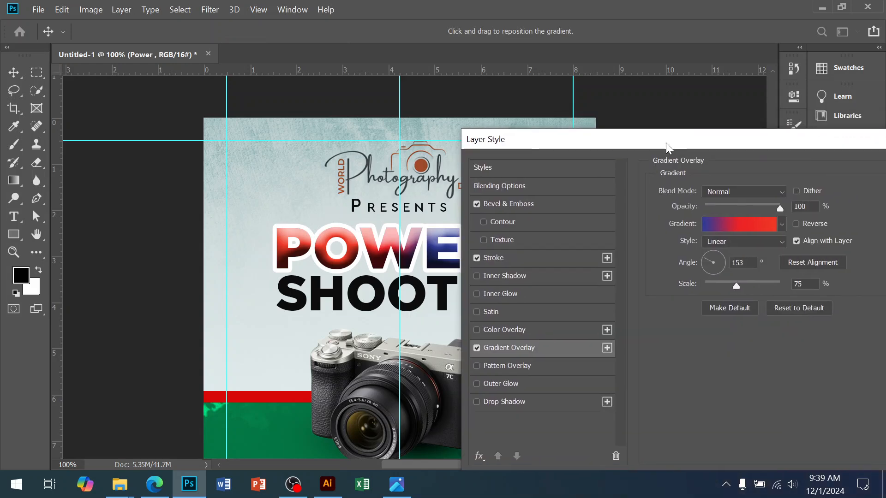
pyautogui.click(721, 226)
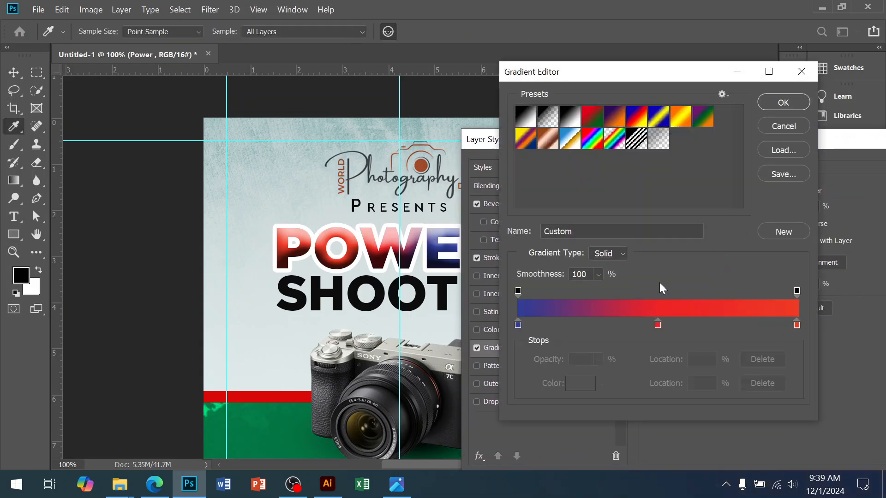
pyautogui.click(571, 120)
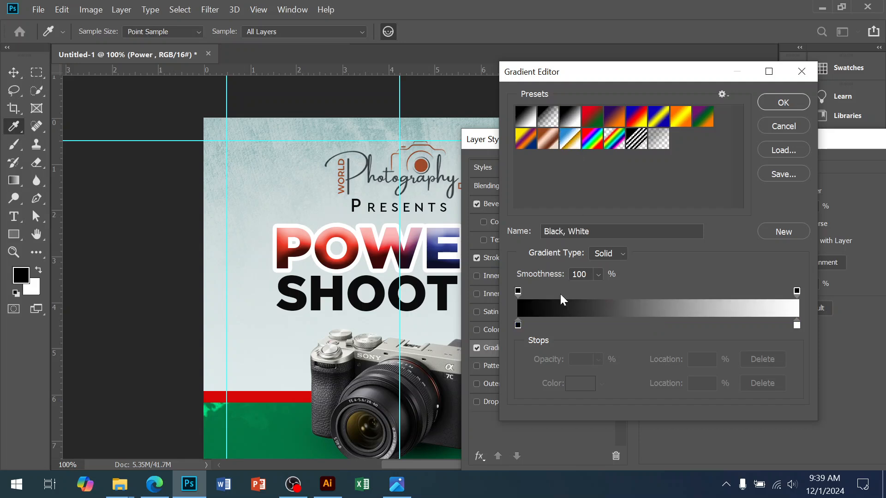
# Step: Recolor the Power gradient's stops: pure red ff0000 at 0% and golden yellow f3be06 at 100%
pyautogui.doubleClick(517, 325)
pyautogui.click(710, 276)
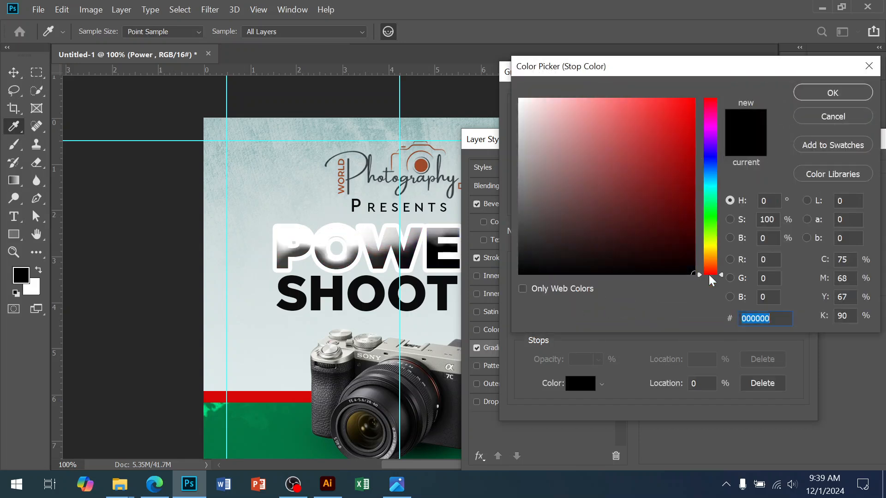
pyautogui.moveTo(677, 123); pyautogui.dragTo(700, 91)
pyautogui.click(840, 98)
pyautogui.doubleClick(796, 325)
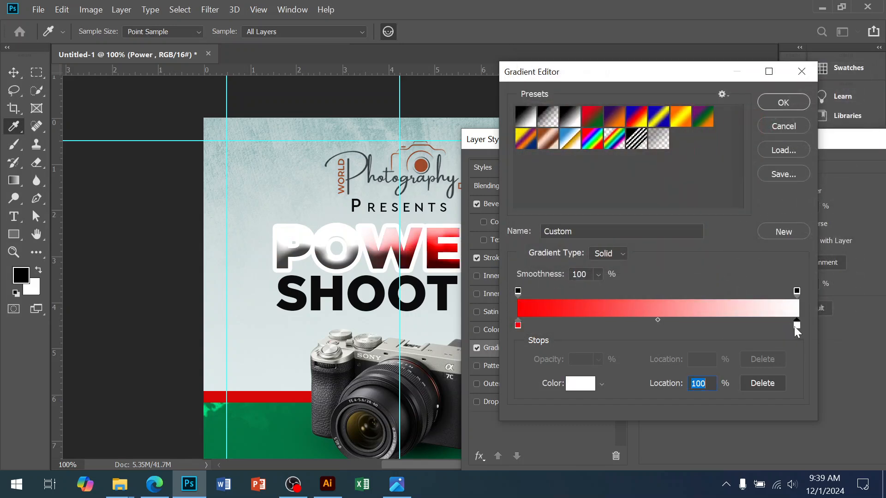
pyautogui.click(713, 251)
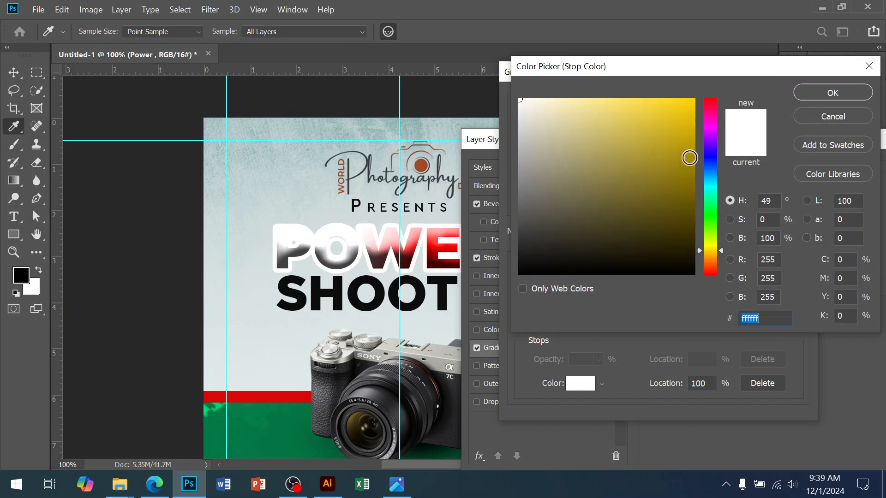
pyautogui.click(690, 106)
pyautogui.moveTo(710, 238); pyautogui.dragTo(711, 252)
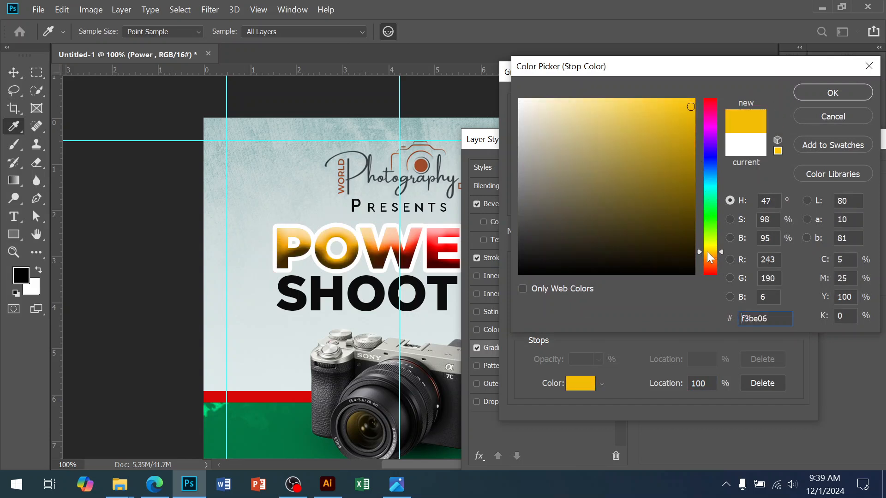
pyautogui.click(804, 93)
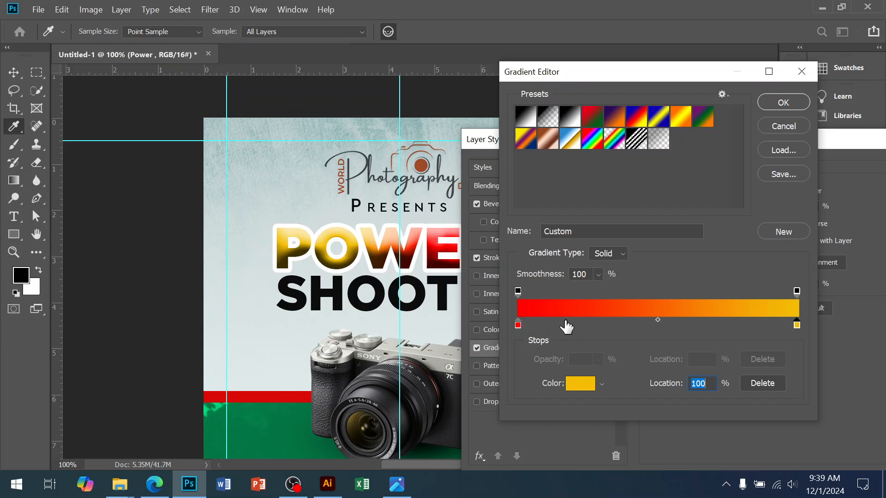
# Step: Set the gradient's 0% stop to red fb0000 and apply the gradient and layer effects to the Power text
pyautogui.doubleClick(518, 325)
pyautogui.click(686, 191)
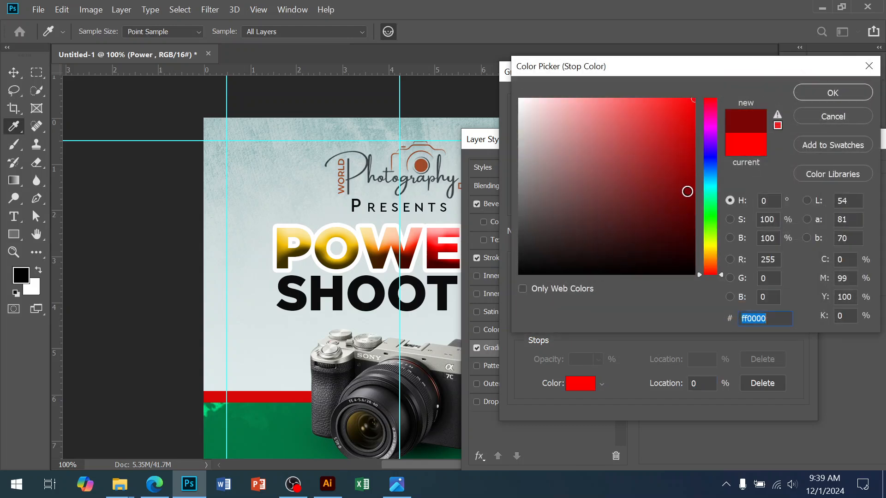
pyautogui.moveTo(689, 170); pyautogui.dragTo(694, 101)
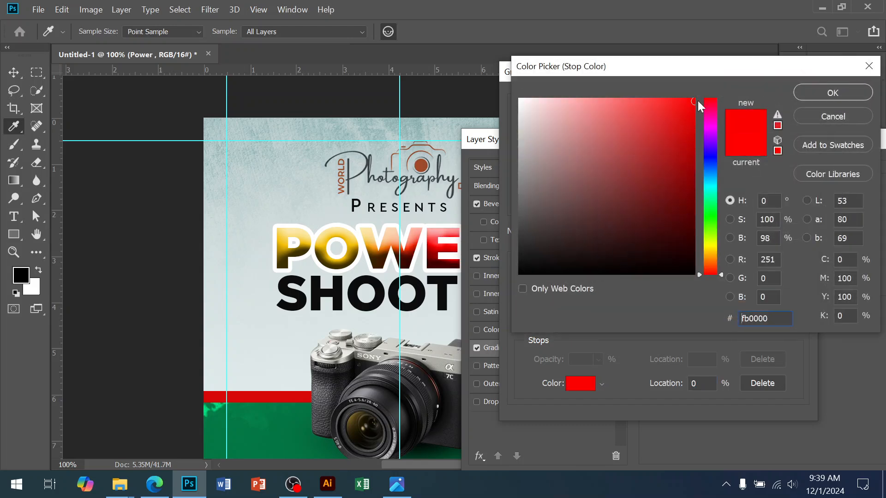
pyautogui.click(841, 93)
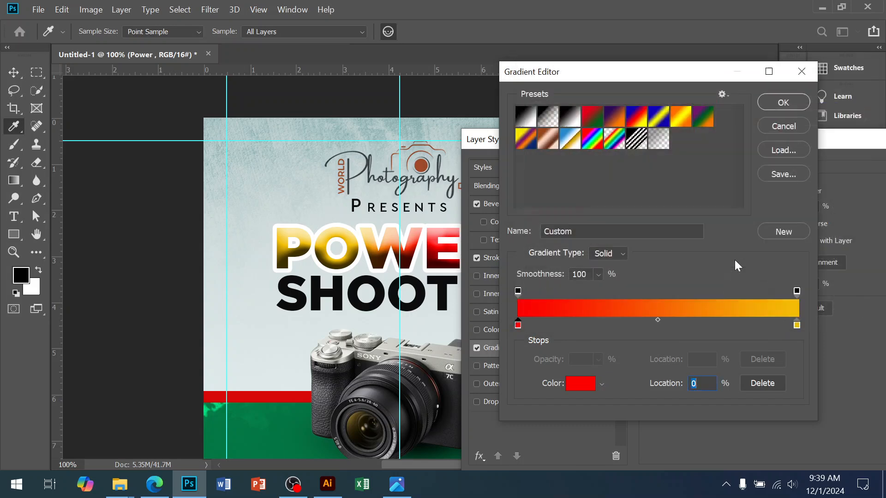
pyautogui.click(773, 103)
pyautogui.moveTo(777, 142); pyautogui.dragTo(488, 170)
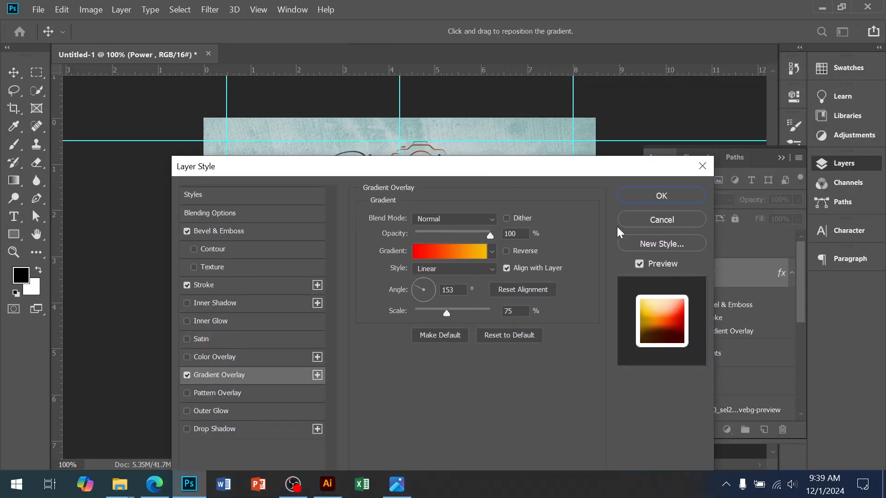
pyautogui.click(641, 198)
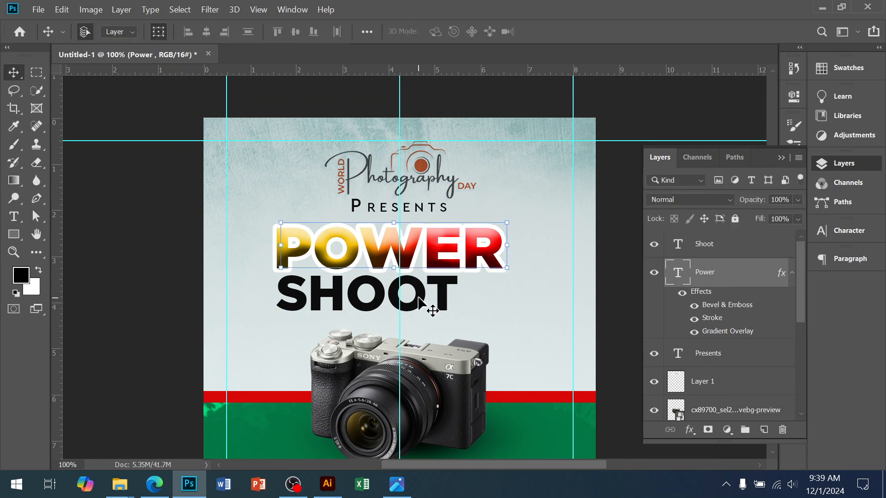
# Step: Apply Bevel & Emboss, a 9 px white outside Stroke and the red-to-yellow Gradient Overlay to the Shoot text layer
pyautogui.click(432, 306)
pyautogui.click(689, 430)
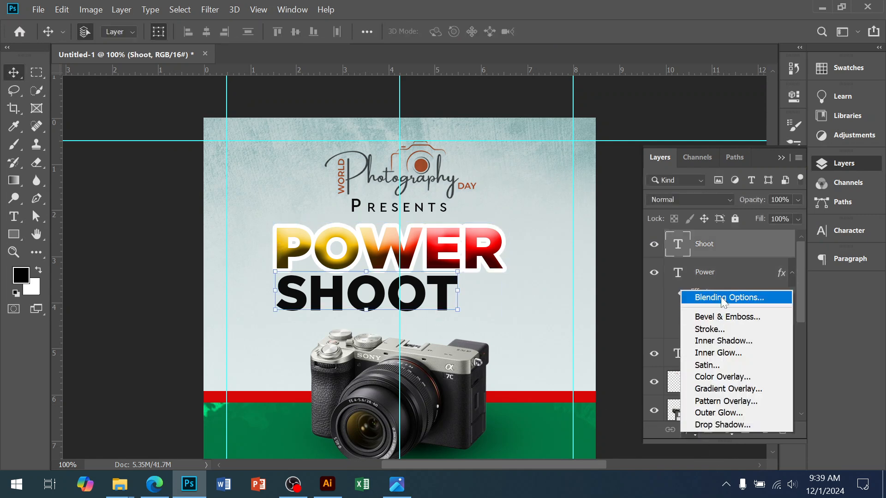
pyautogui.click(722, 296)
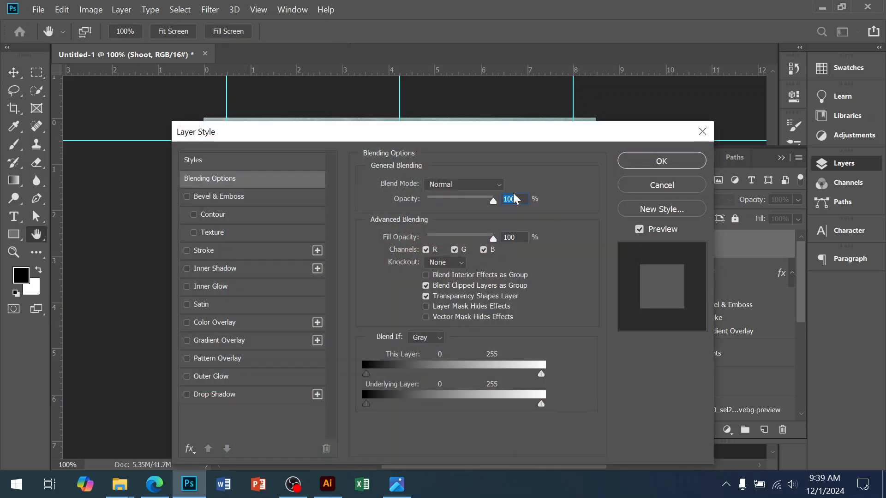
pyautogui.moveTo(432, 138); pyautogui.dragTo(794, 130)
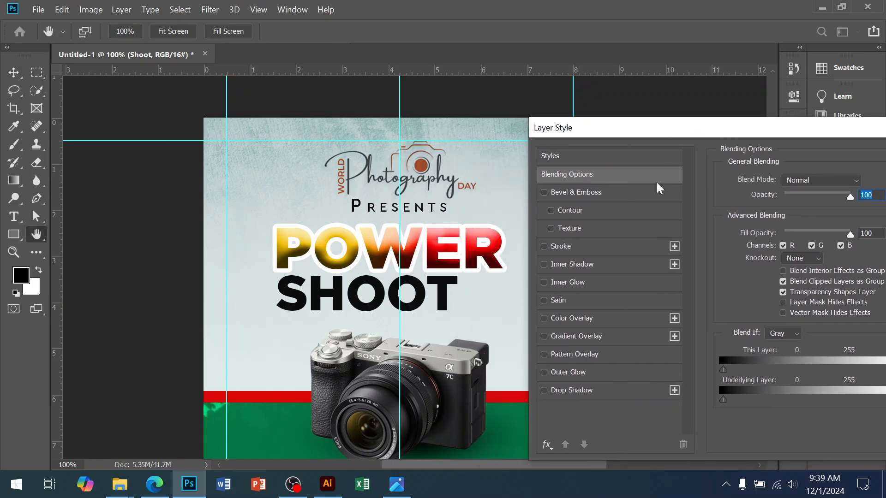
pyautogui.click(600, 190)
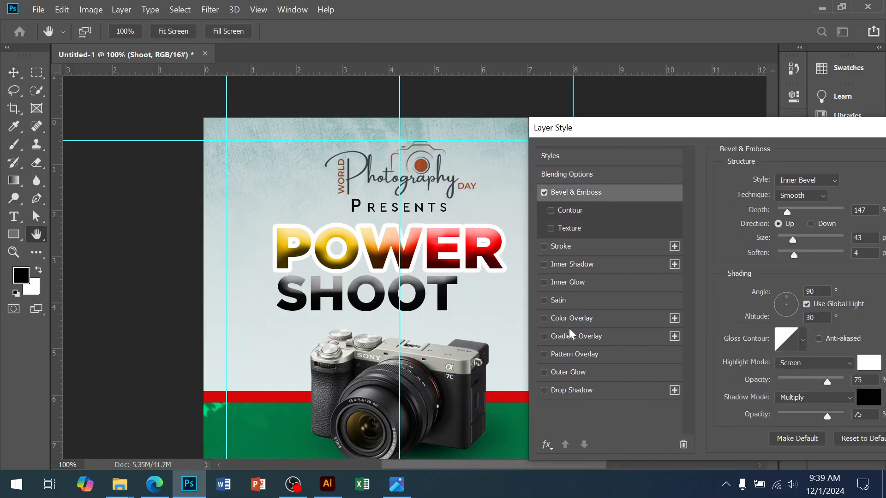
pyautogui.click(561, 249)
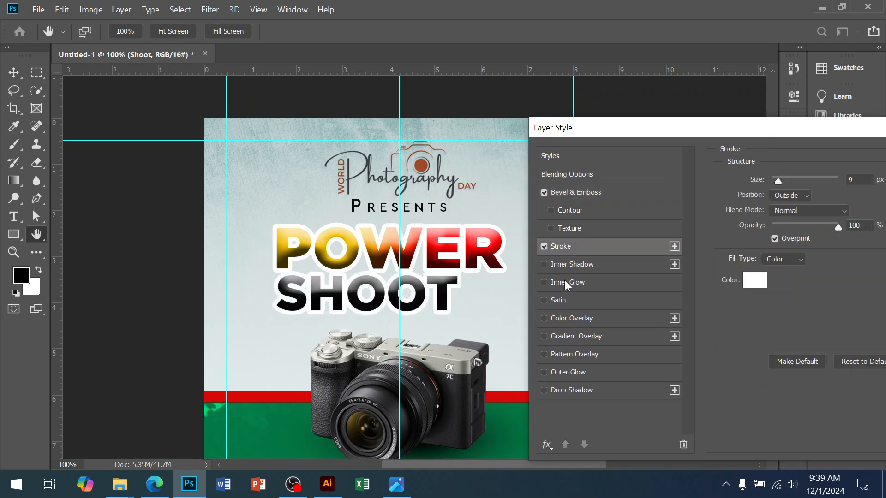
pyautogui.click(563, 338)
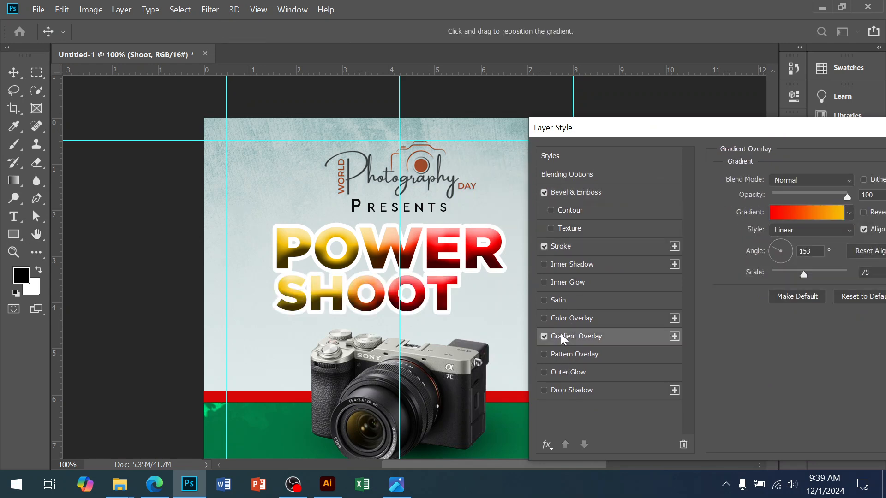
pyautogui.moveTo(610, 134); pyautogui.dragTo(358, 124)
pyautogui.click(782, 146)
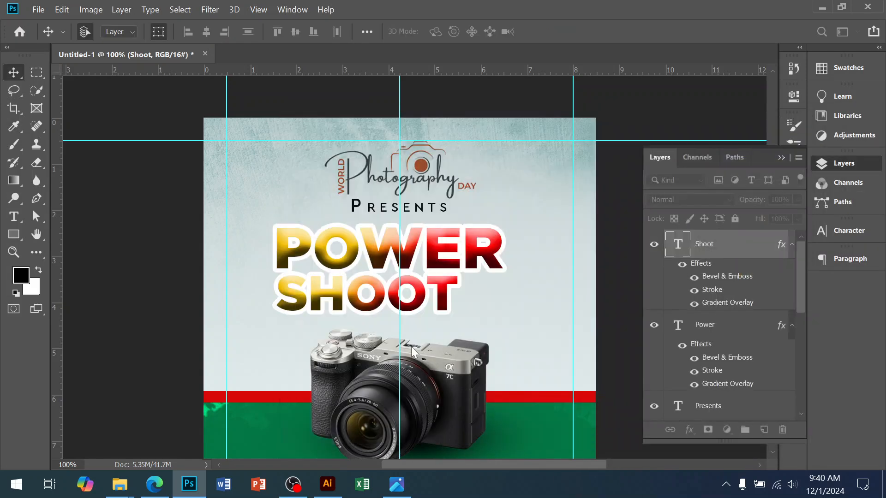
pyautogui.press('t')
pyautogui.doubleClick(304, 301)
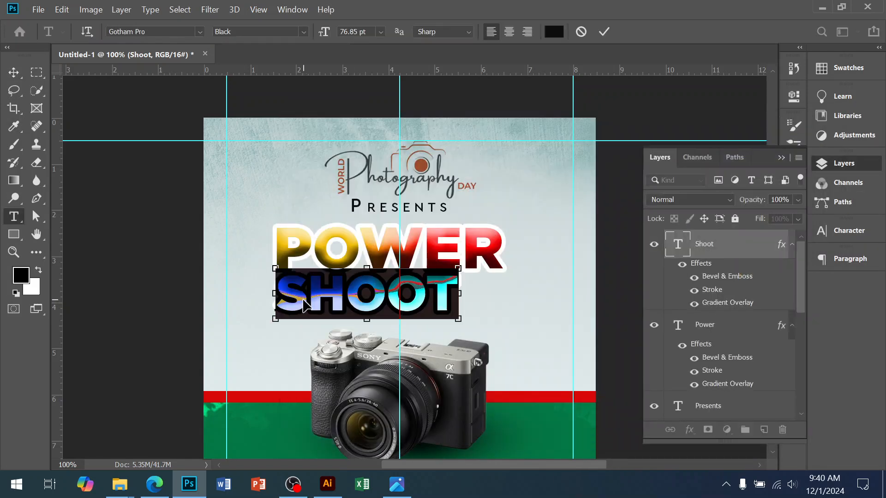
pyautogui.press('BackSpace')
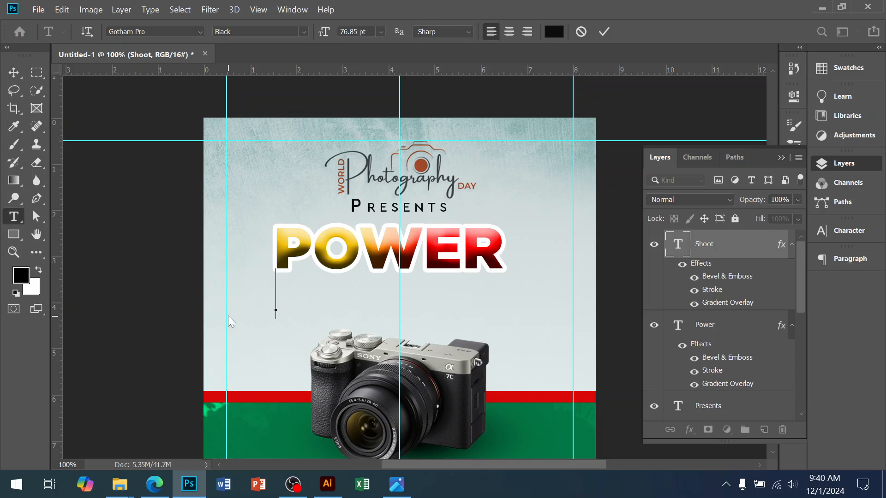
pyautogui.press('Escape')
pyautogui.press('v')
# Step: Delete all the text in the separate Shoot layer
pyautogui.click(344, 317)
pyautogui.click(372, 298)
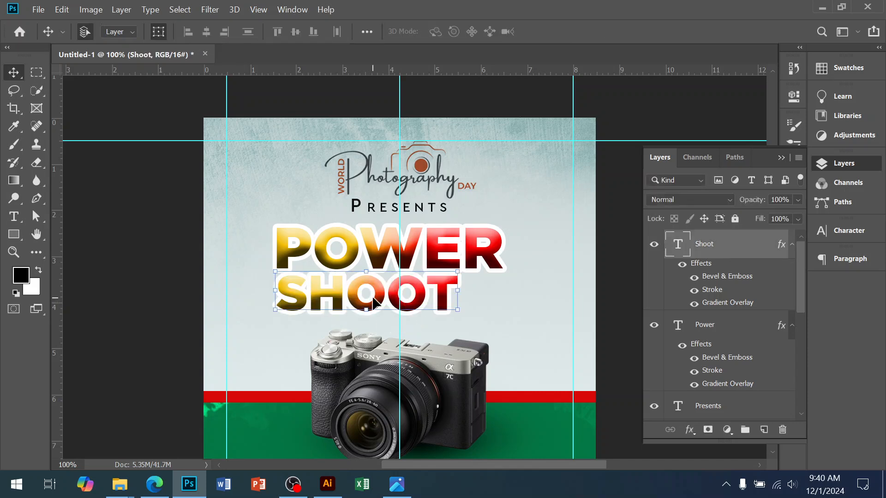
pyautogui.press('t')
pyautogui.doubleClick(372, 298)
pyautogui.hotkey('ctrl', 'h')
pyautogui.press('BackSpace')
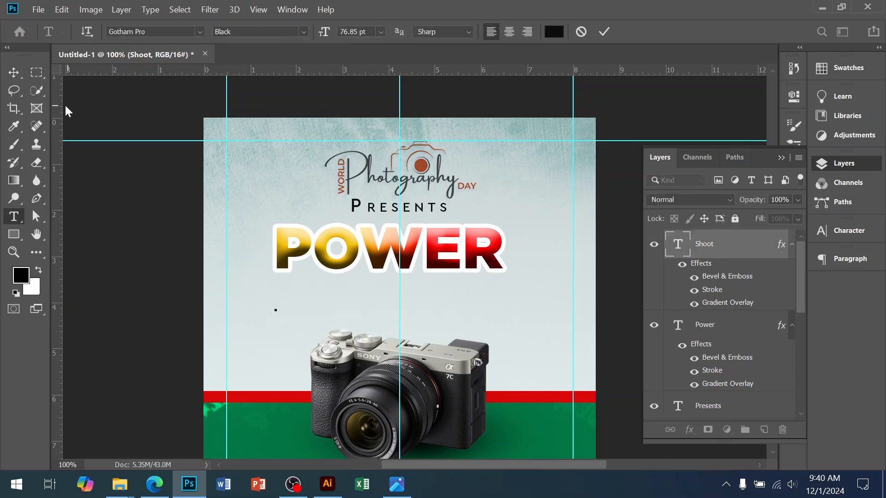
pyautogui.click(14, 72)
# Step: Add SHOOT as a second line below POWER inside the Power text layer
pyautogui.click(493, 258)
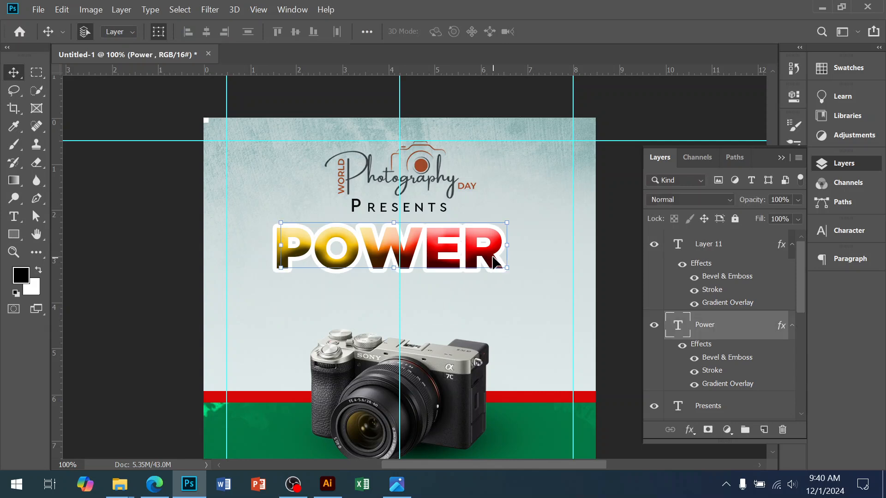
pyautogui.press('t')
pyautogui.doubleClick(500, 252)
pyautogui.hotkey('ctrl', 'h')
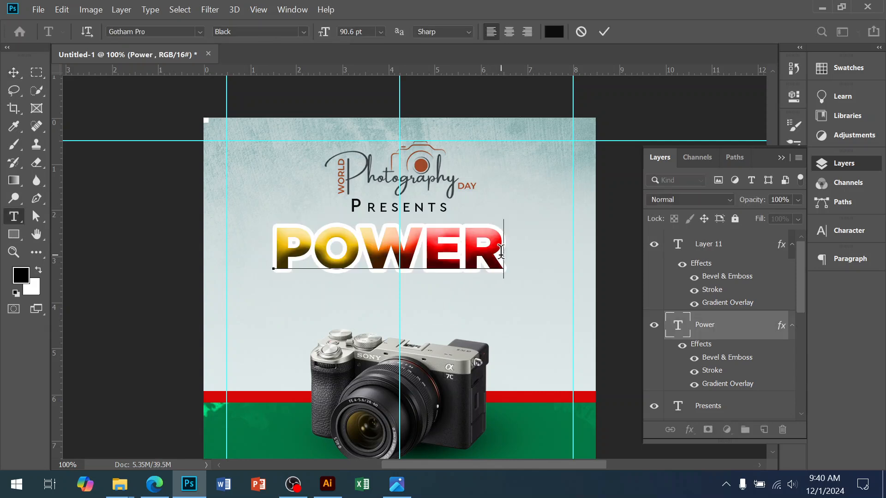
pyautogui.press('Return')
pyautogui.write('SHOOT')
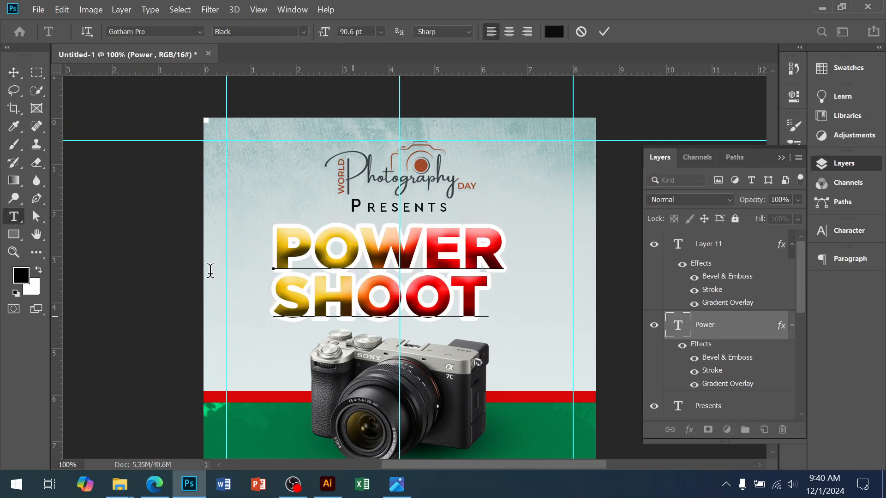
pyautogui.click(14, 73)
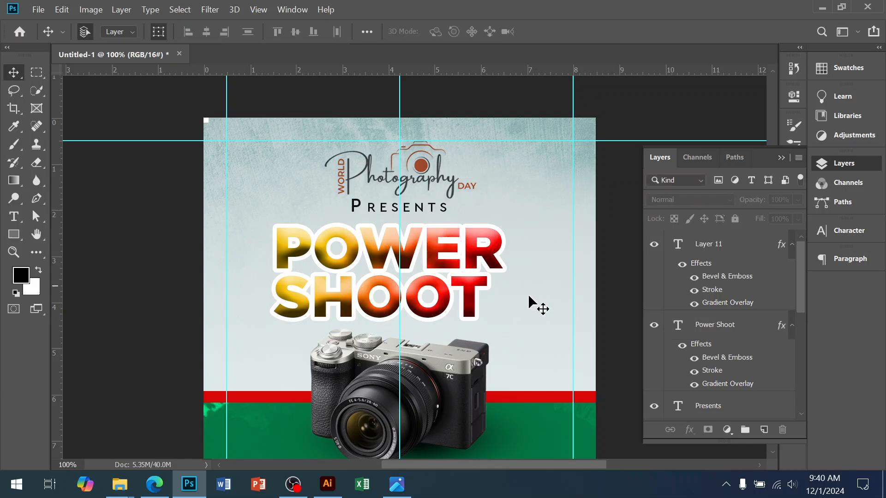
# Step: Set the leading of the two-line Power Shoot text to 82 pt
pyautogui.click(445, 256)
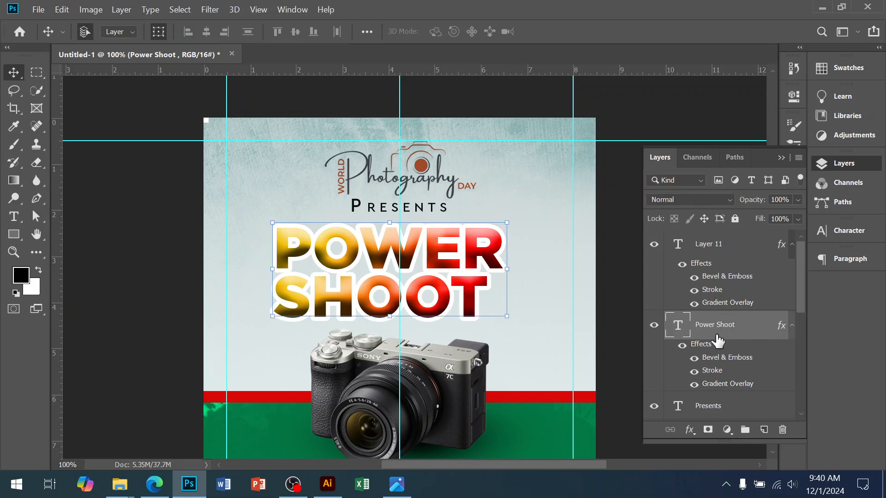
pyautogui.click(847, 231)
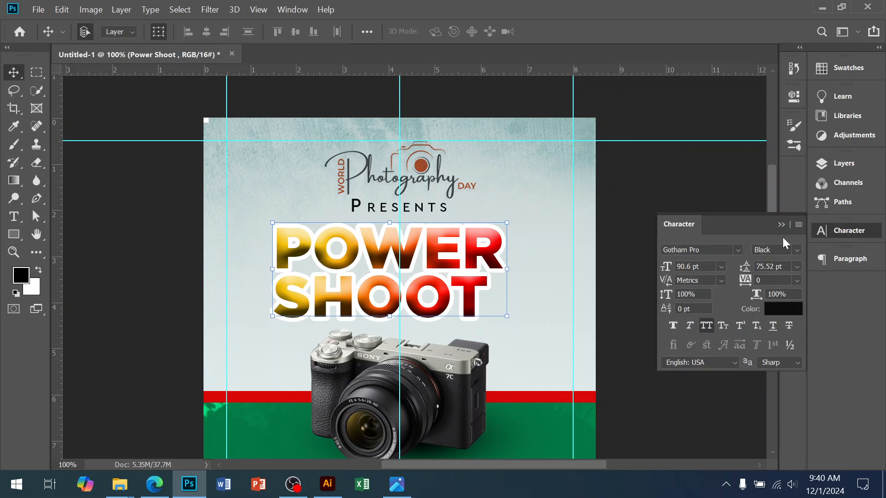
pyautogui.write('76')
pyautogui.press('Return')
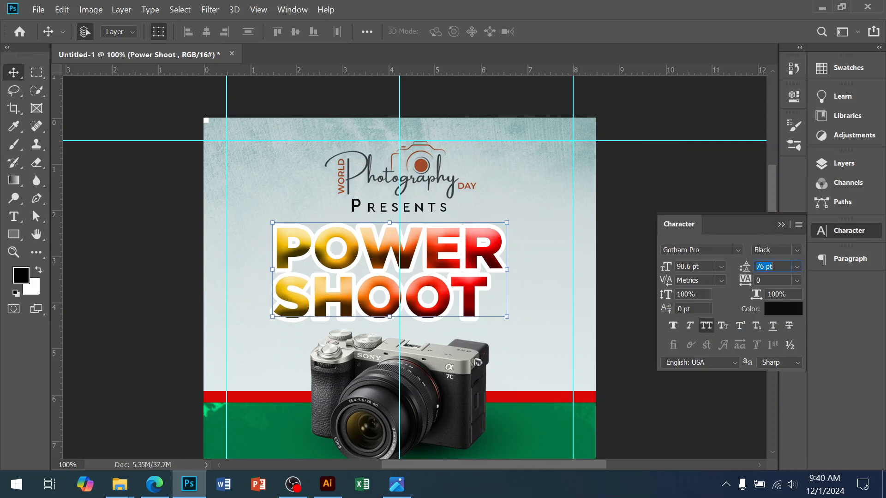
pyautogui.press('Up')
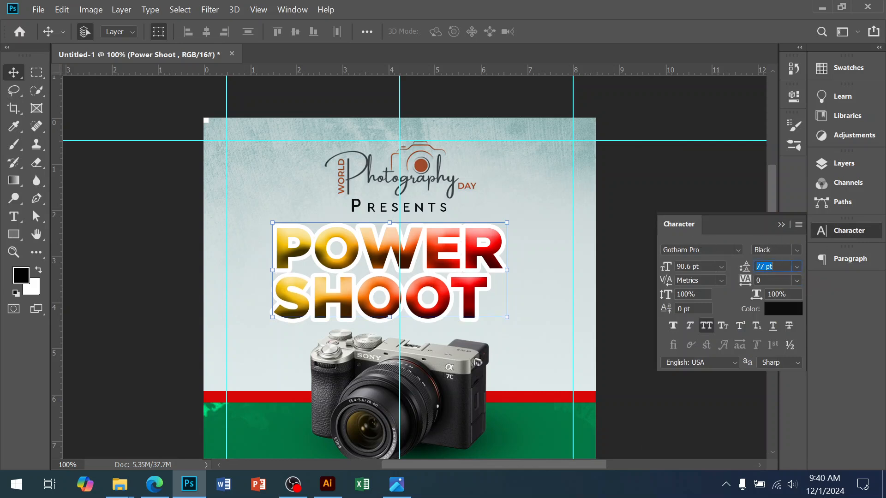
pyautogui.press('Up')
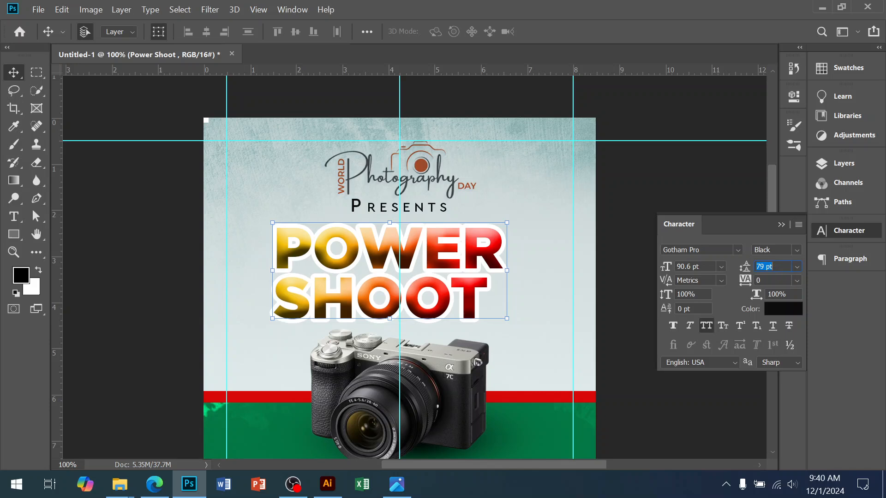
pyautogui.press('Up')
pyautogui.press('Up')
pyautogui.press('Up')
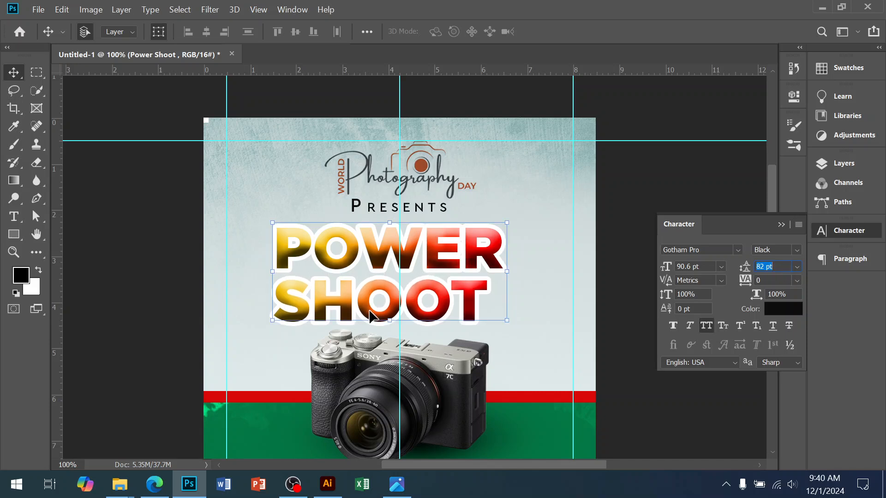
# Step: Set the font size of the SHOOT line in the Power Shoot text to 83.6 pt
pyautogui.click(13, 216)
pyautogui.moveTo(286, 293); pyautogui.dragTo(490, 300)
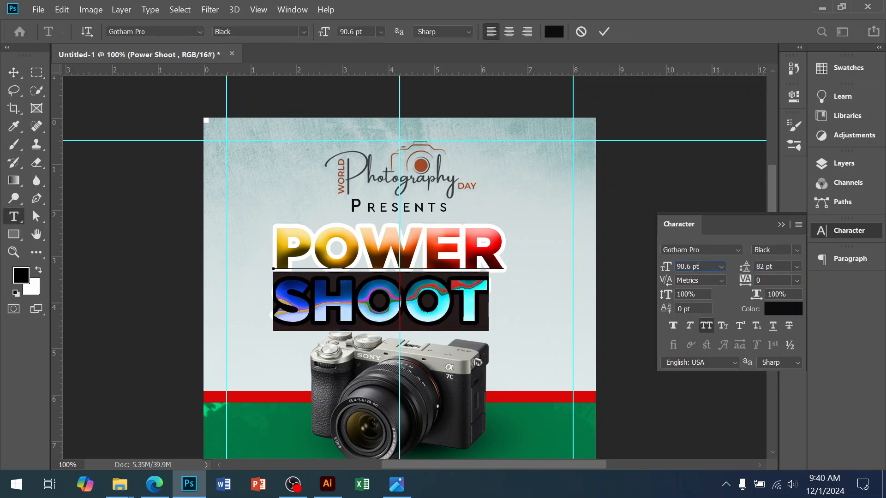
pyautogui.press('Down')
pyautogui.press('Down')
pyautogui.press('Down')
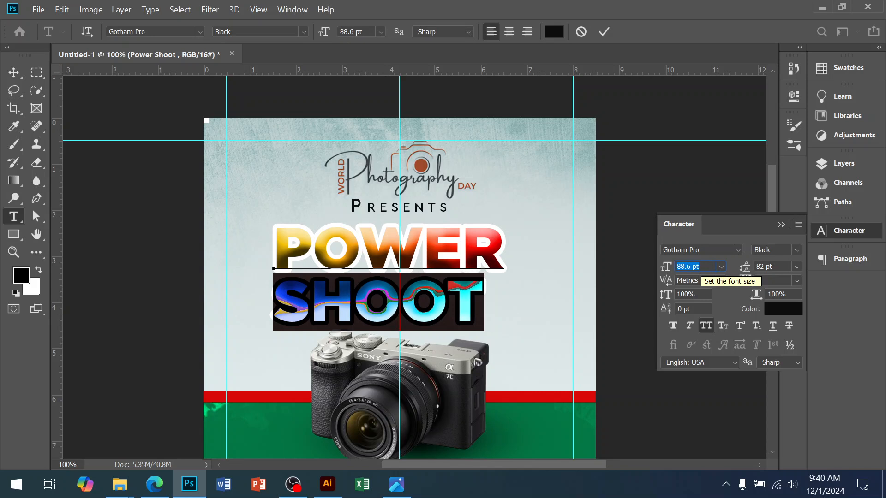
pyautogui.press('Down')
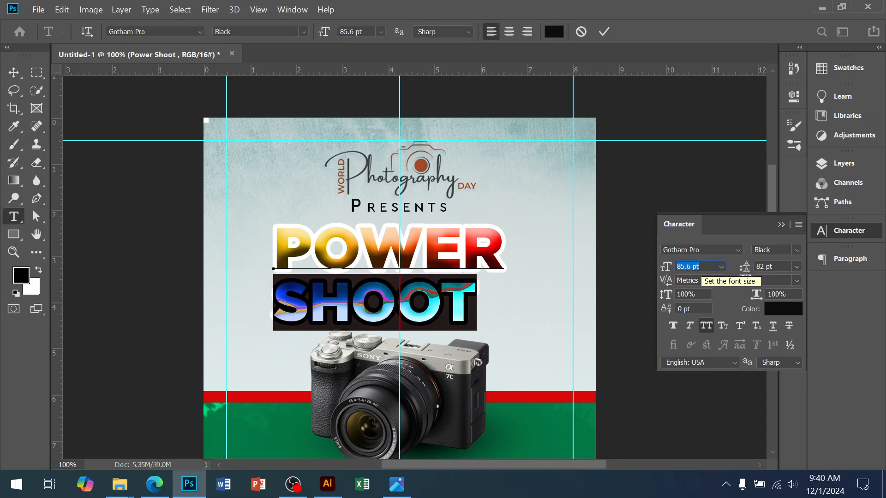
pyautogui.press('Down')
# Step: Set the leading of the SHOOT line to 78 pt and commit the text edit
pyautogui.press('Down')
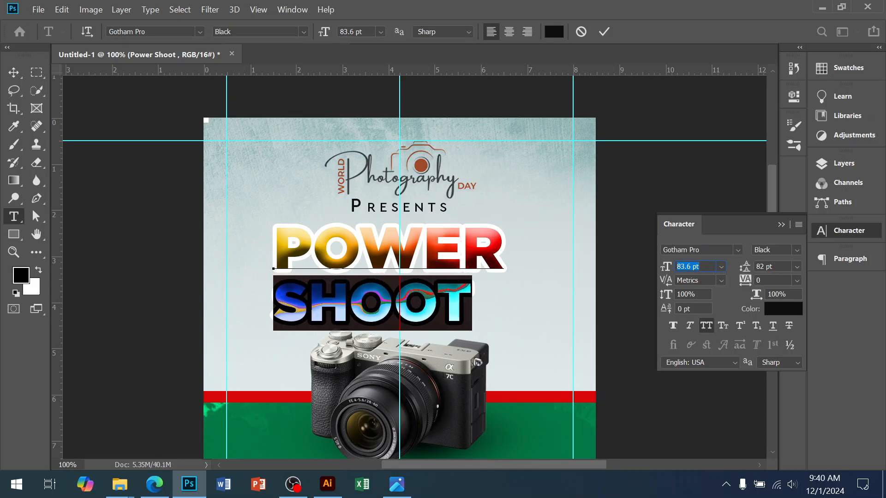
pyautogui.press('Tab')
pyautogui.press('Down')
pyautogui.press('Down')
pyautogui.press('Down')
pyautogui.press('Down')
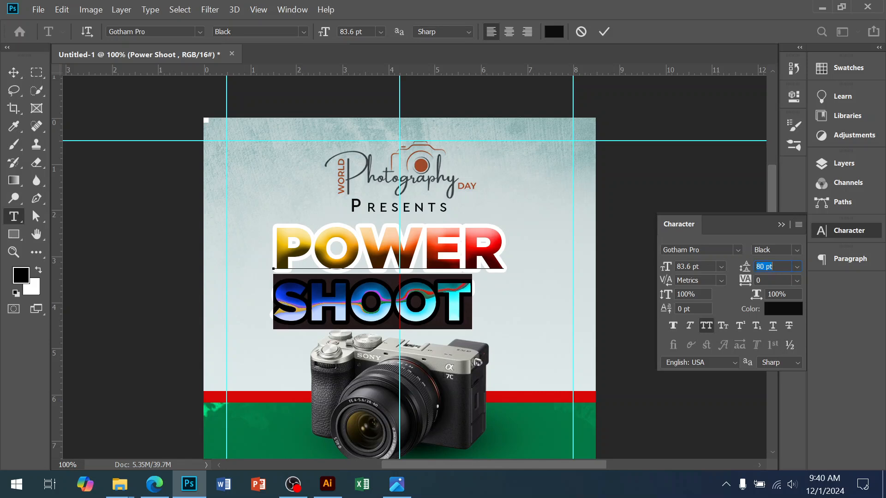
pyautogui.click(13, 72)
pyautogui.keyDown('alt'); pyautogui.click(495, 298); pyautogui.keyUp('alt')
pyautogui.moveTo(464, 343); pyautogui.dragTo(455, 290)
pyautogui.keyDown('ctrl'); pyautogui.click(411, 208); pyautogui.keyUp('ctrl')
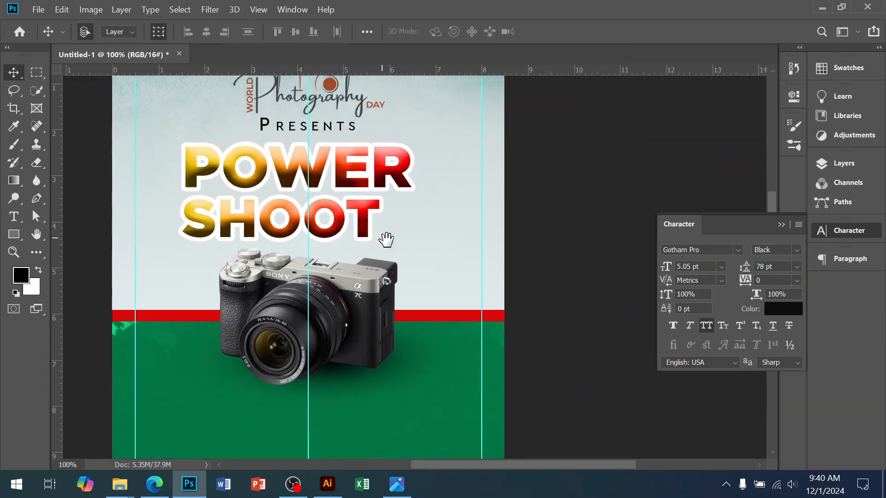
# Step: Check the title in the reference flyer image and duplicate the Power Shoot text layer
pyautogui.click(396, 484)
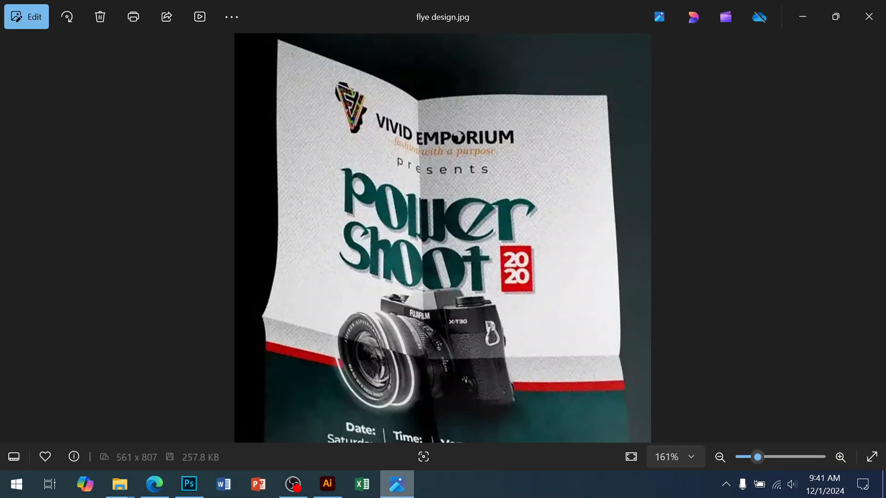
pyautogui.click(400, 496)
pyautogui.click(410, 248)
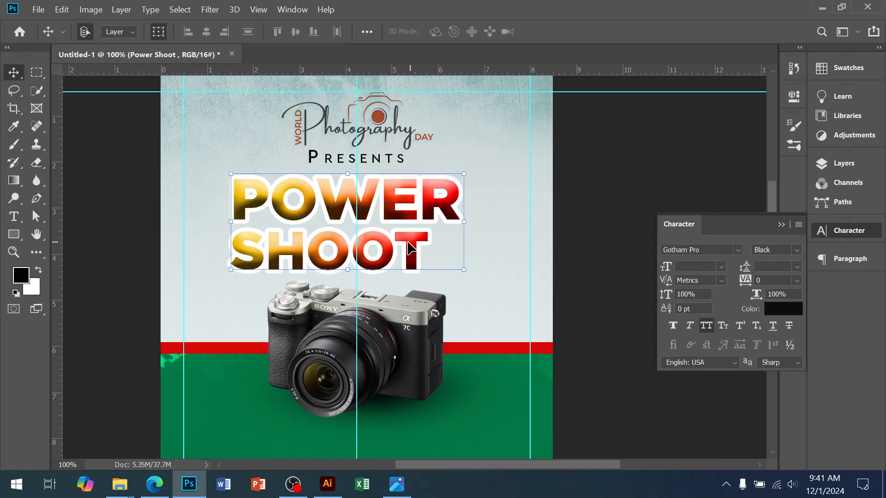
pyautogui.keyDown('ctrl'); pyautogui.click(376, 248); pyautogui.keyUp('ctrl')
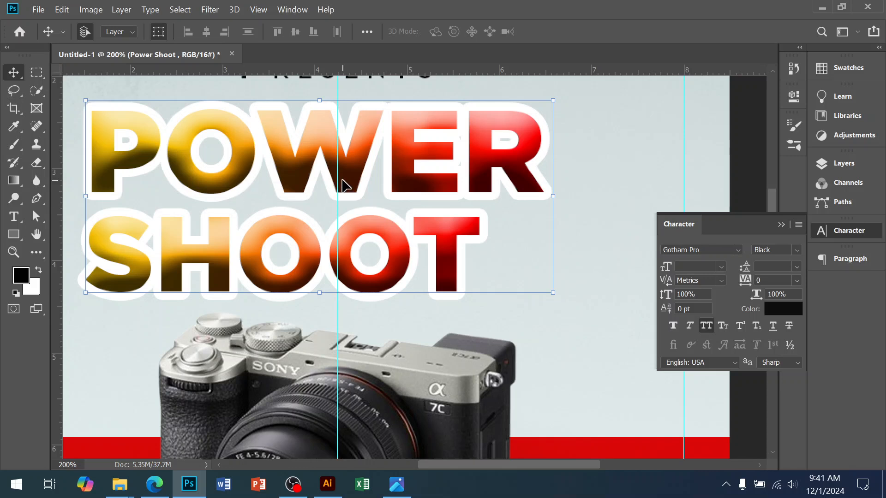
pyautogui.moveTo(476, 281); pyautogui.dragTo(483, 296)
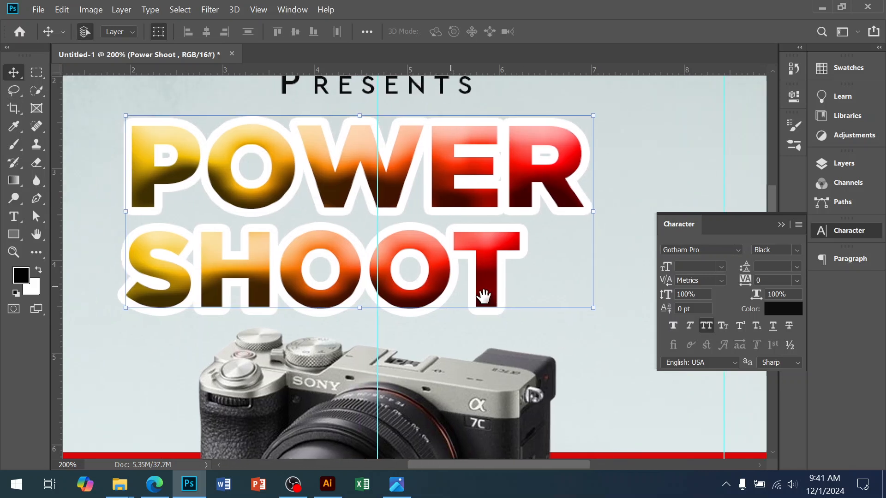
pyautogui.keyDown('ctrl'); pyautogui.keyDown('alt'); pyautogui.click(443, 283); pyautogui.keyUp('alt'); pyautogui.keyUp('ctrl')
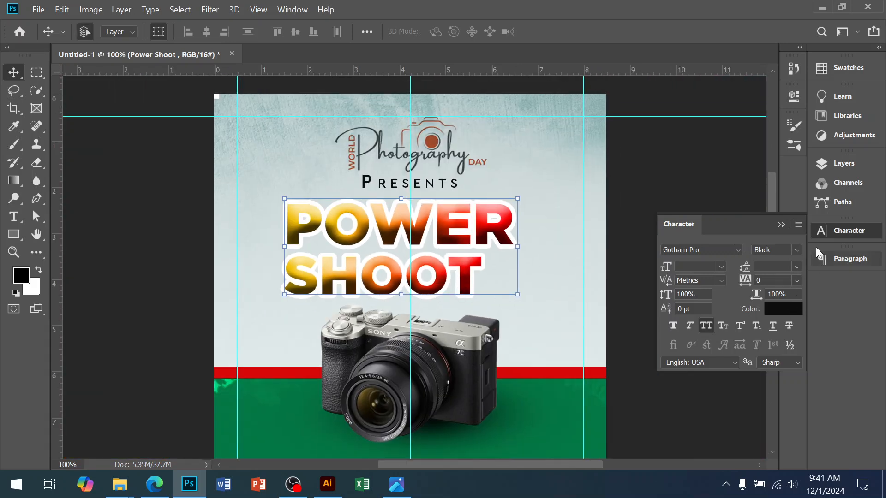
pyautogui.click(846, 167)
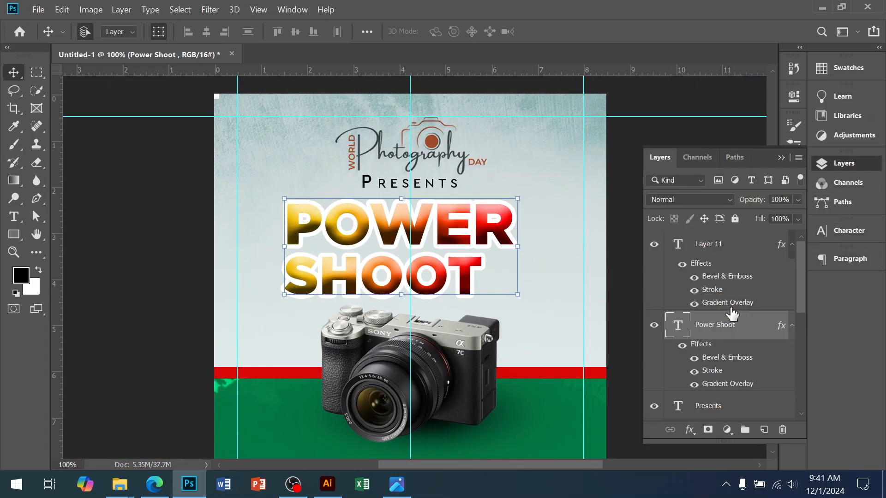
pyautogui.hotkey('ctrl', 'j')
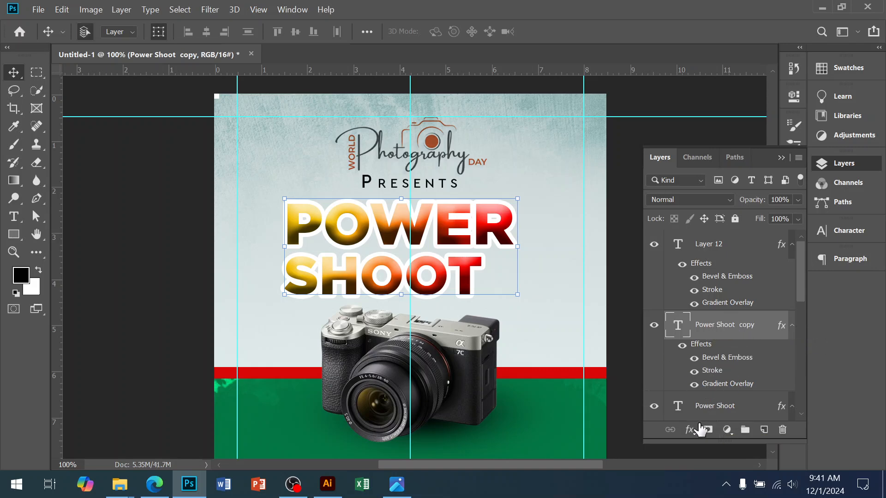
pyautogui.rightClick(715, 335)
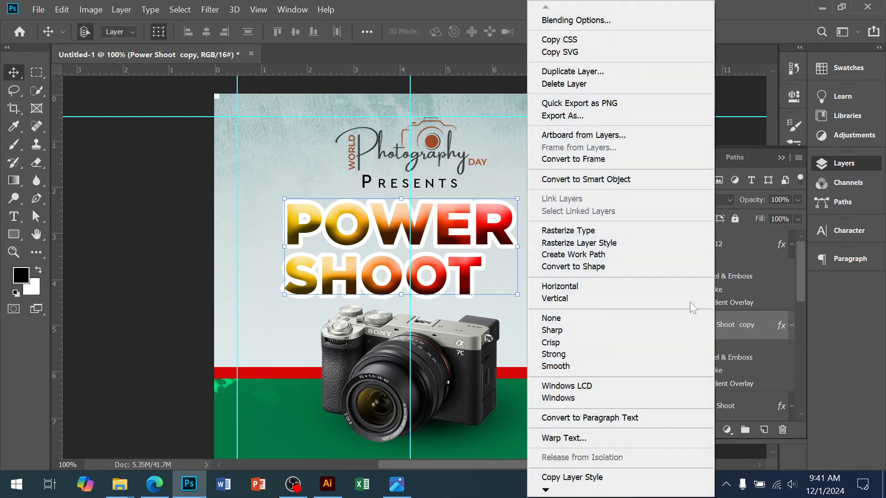
pyautogui.click(592, 231)
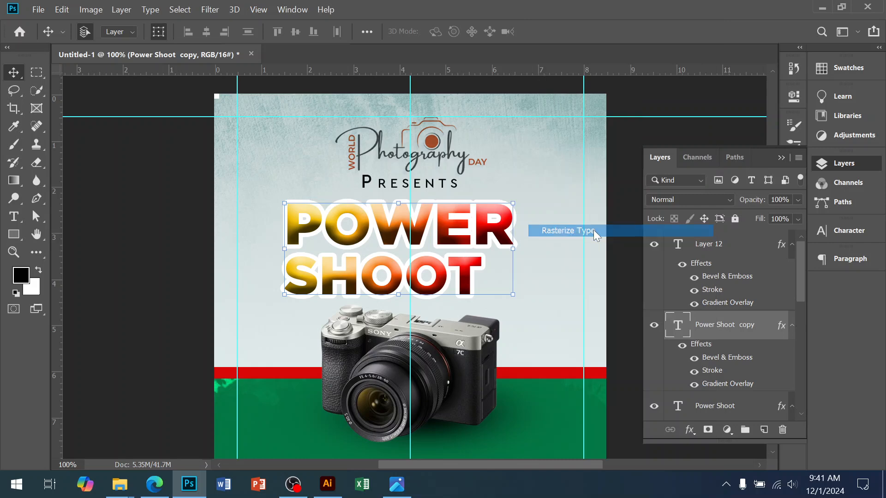
pyautogui.click(689, 429)
pyautogui.click(700, 335)
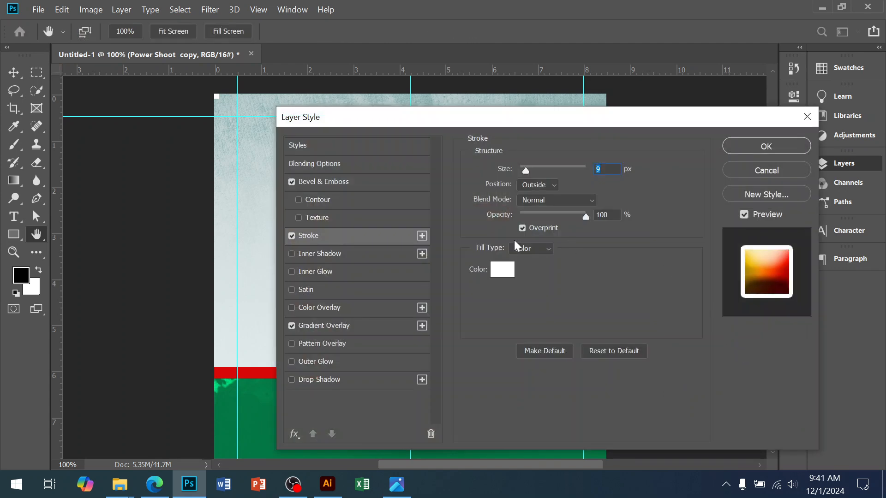
pyautogui.moveTo(406, 121); pyautogui.dragTo(597, 151)
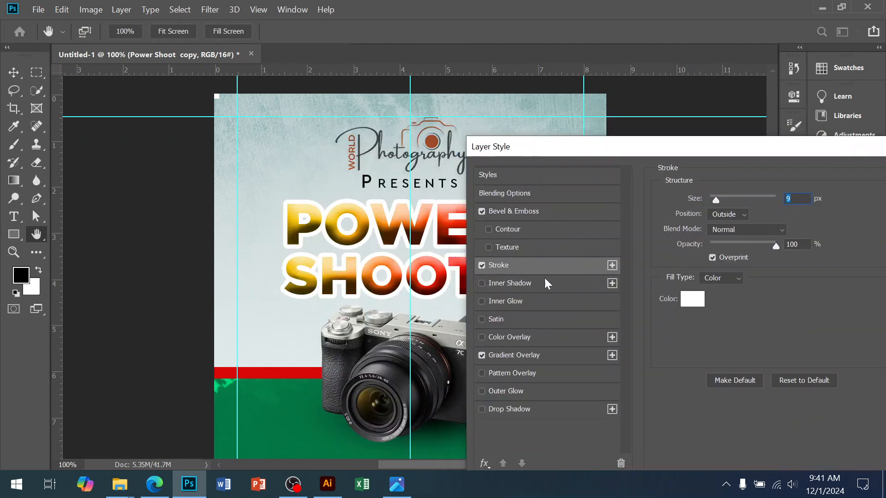
pyautogui.click(691, 302)
pyautogui.write('000000')
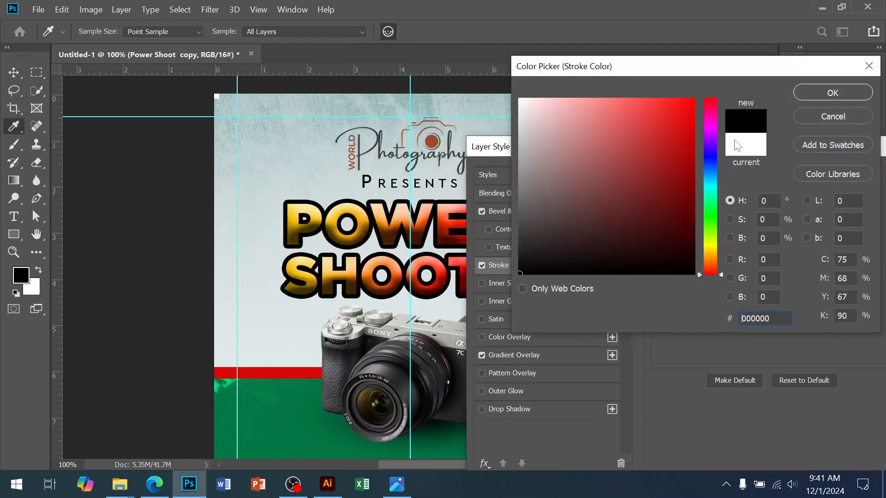
pyautogui.click(849, 118)
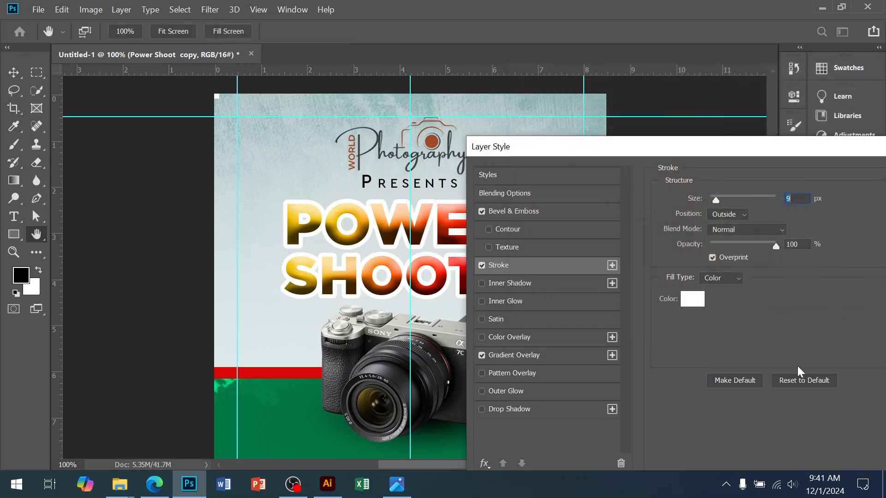
pyautogui.moveTo(798, 147); pyautogui.dragTo(434, 155)
pyautogui.click(610, 208)
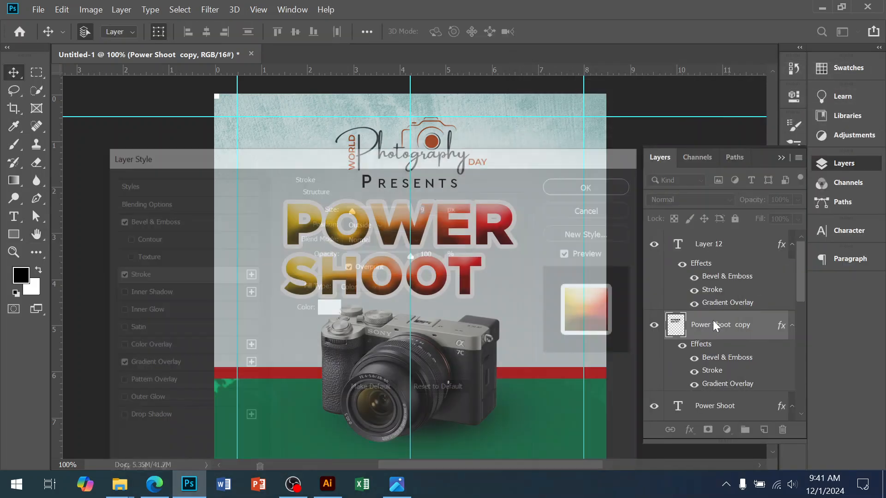
pyautogui.click(733, 326)
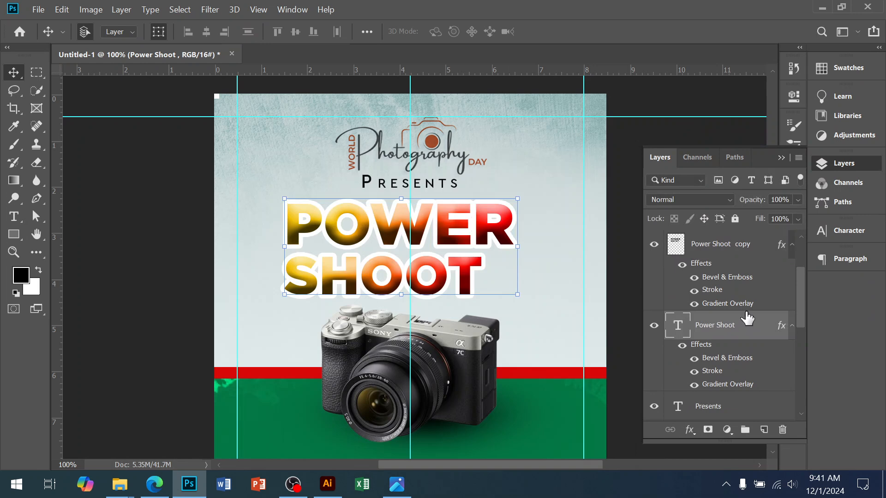
# Step: Rasterize both the type and the layer style of the original Power Shoot layer beneath its copy
pyautogui.click(718, 252)
pyautogui.click(721, 329)
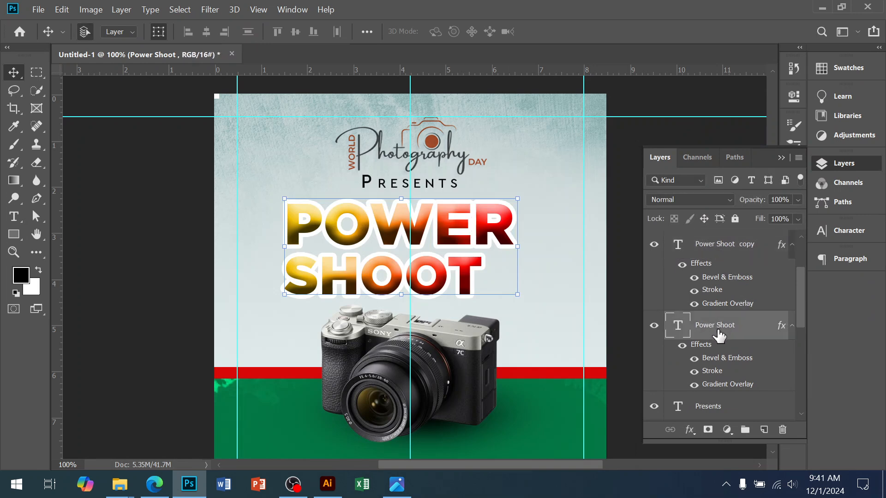
pyautogui.scroll(-2, 721, 330)
pyautogui.scroll(1, 713, 289)
pyautogui.rightClick(708, 249)
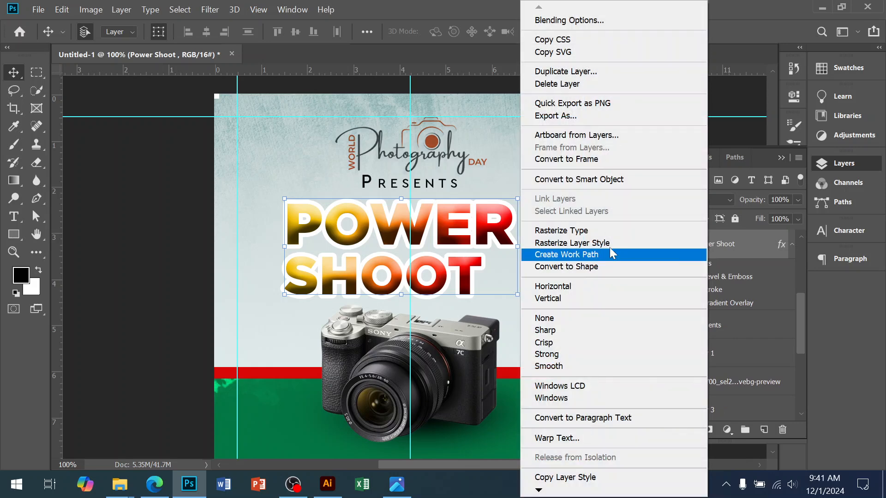
pyautogui.click(597, 232)
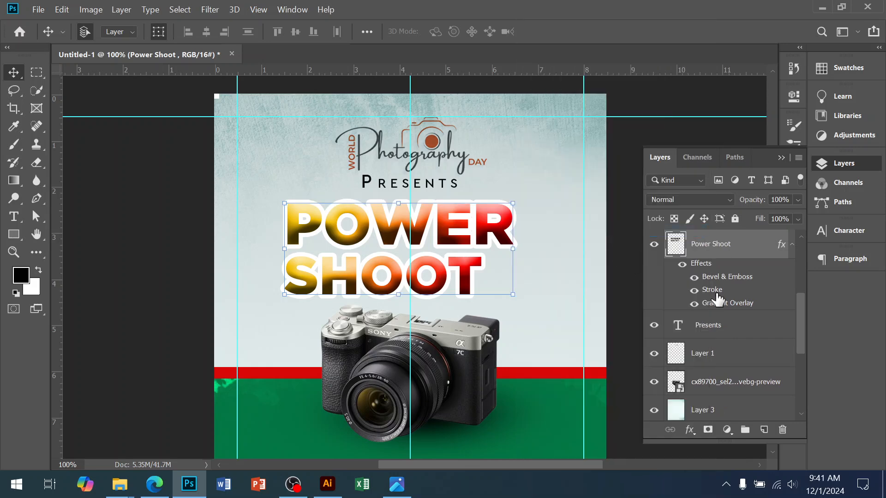
pyautogui.rightClick(712, 247)
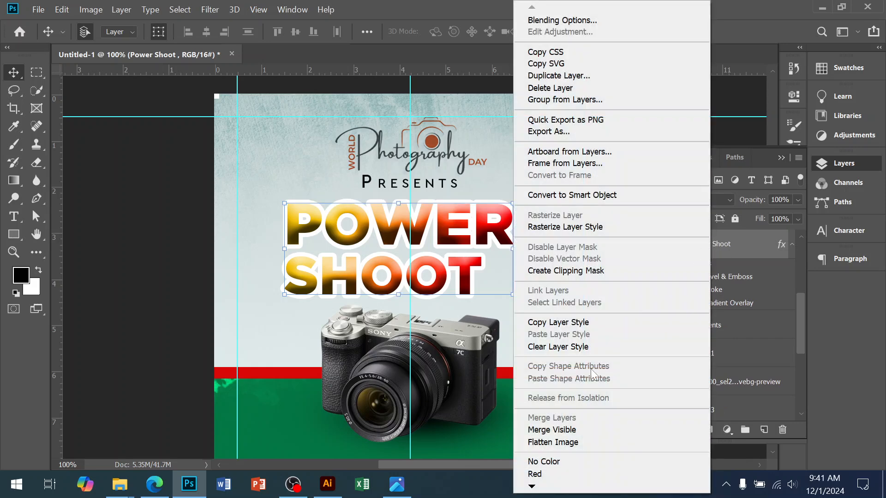
pyautogui.click(572, 228)
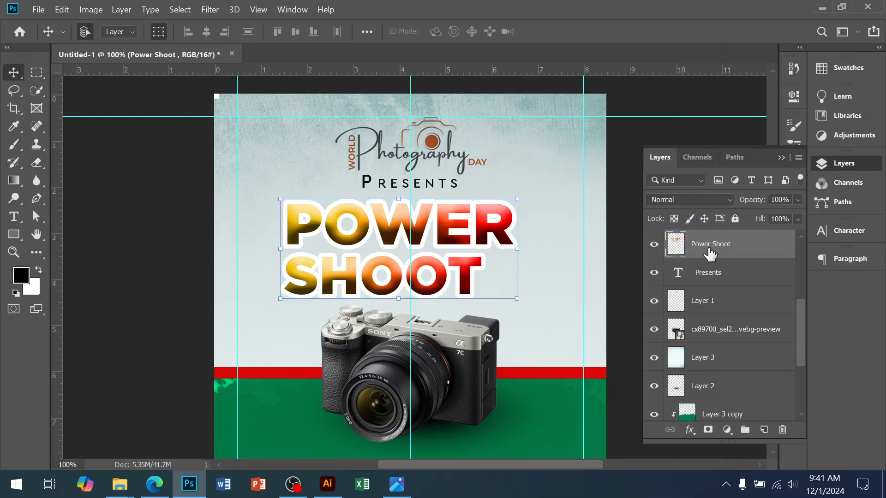
# Step: Add a 9 px black (000000) outside Stroke to the rasterized Power Shoot layer
pyautogui.click(690, 429)
pyautogui.click(702, 298)
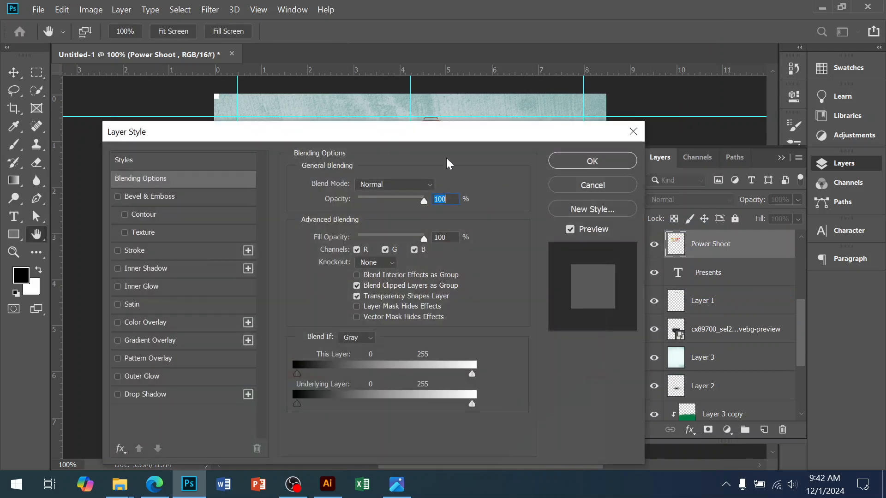
pyautogui.moveTo(463, 133); pyautogui.dragTo(881, 145)
pyautogui.moveTo(788, 138); pyautogui.dragTo(724, 138)
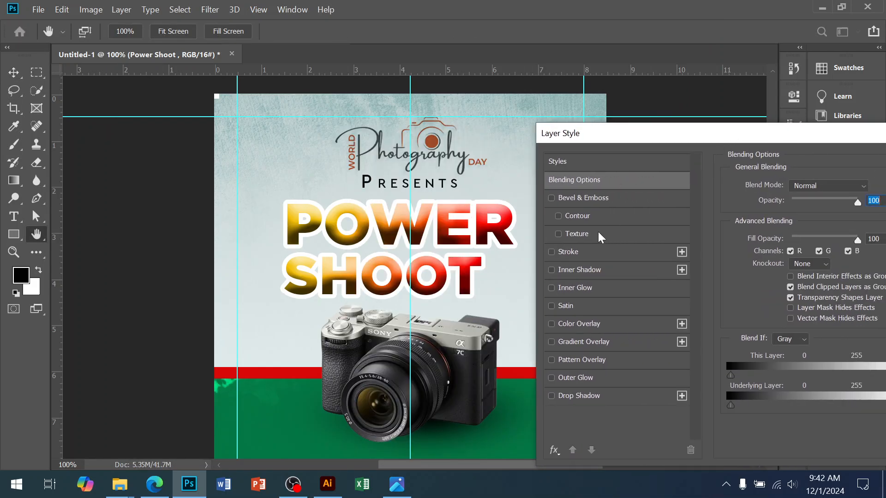
pyautogui.click(572, 252)
pyautogui.moveTo(621, 148); pyautogui.dragTo(577, 142)
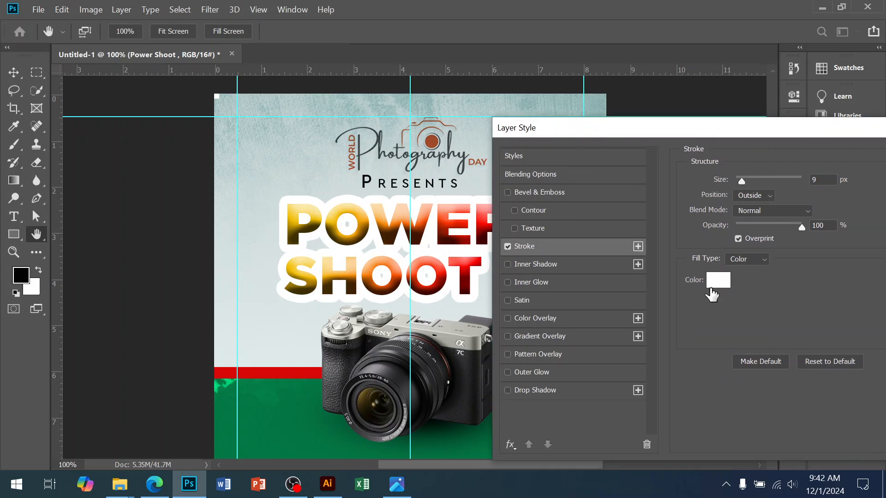
pyautogui.click(718, 282)
pyautogui.write('000000')
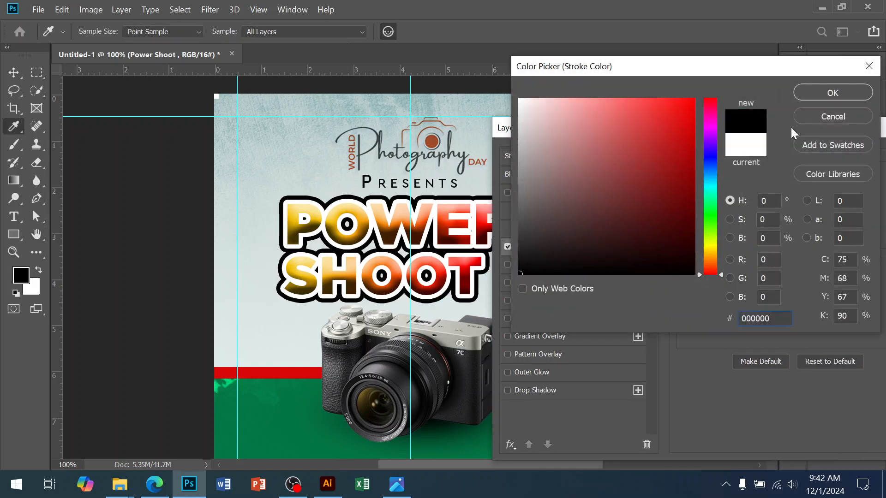
pyautogui.click(811, 95)
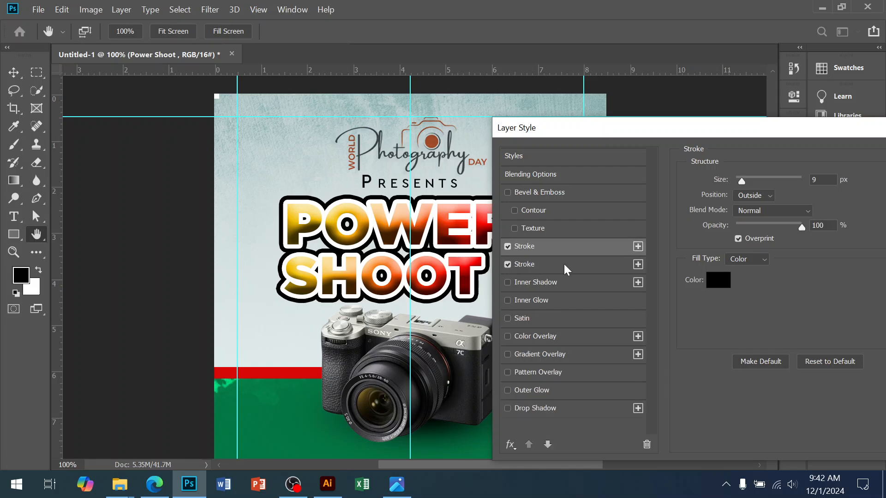
# Step: Set the second black Stroke's position to Inside, enlarge its size and apply the layer styles
pyautogui.click(752, 195)
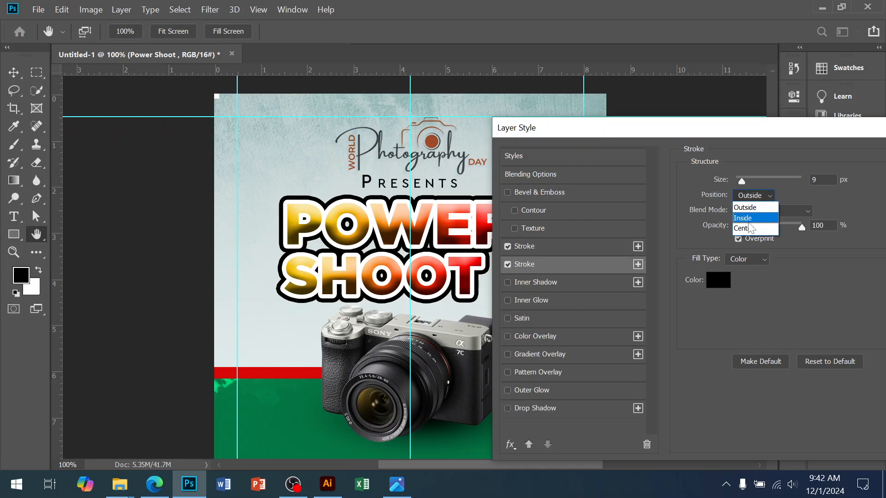
pyautogui.click(748, 222)
pyautogui.moveTo(760, 181)
pyautogui.mouseDown()
pyautogui.moveTo(776, 183)
pyautogui.moveTo(770, 186)
pyautogui.mouseUp()
pyautogui.click(754, 195)
pyautogui.click(775, 183)
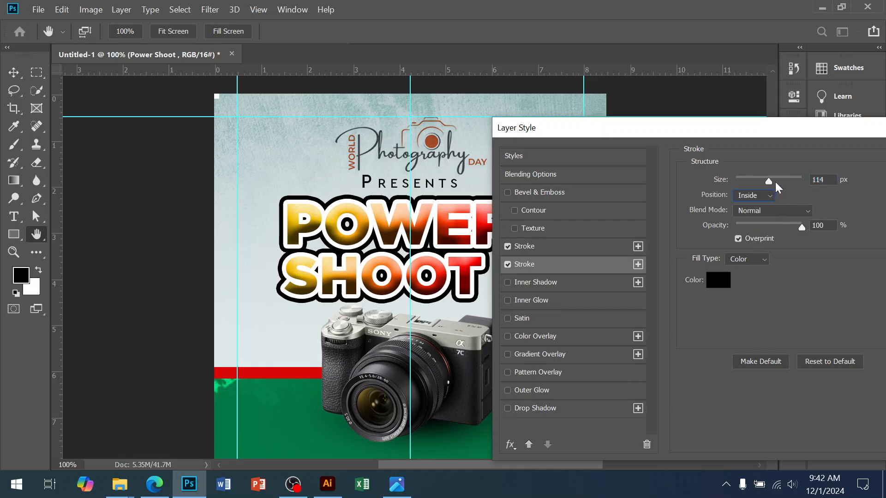
pyautogui.click(776, 182)
pyautogui.moveTo(777, 138); pyautogui.dragTo(554, 272)
pyautogui.click(752, 290)
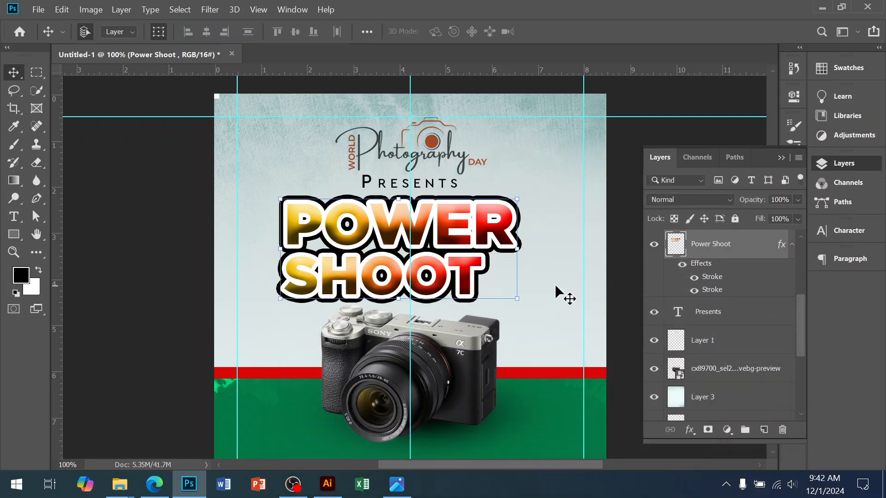
# Step: Scale the black-outlined Power Shoot layer to 97.86% width and 86.70% height, offset downward behind the title as a shadow
pyautogui.moveTo(281, 197)
pyautogui.mouseDown()
pyautogui.moveTo(284, 220)
pyautogui.moveTo(283, 212)
pyautogui.mouseUp()
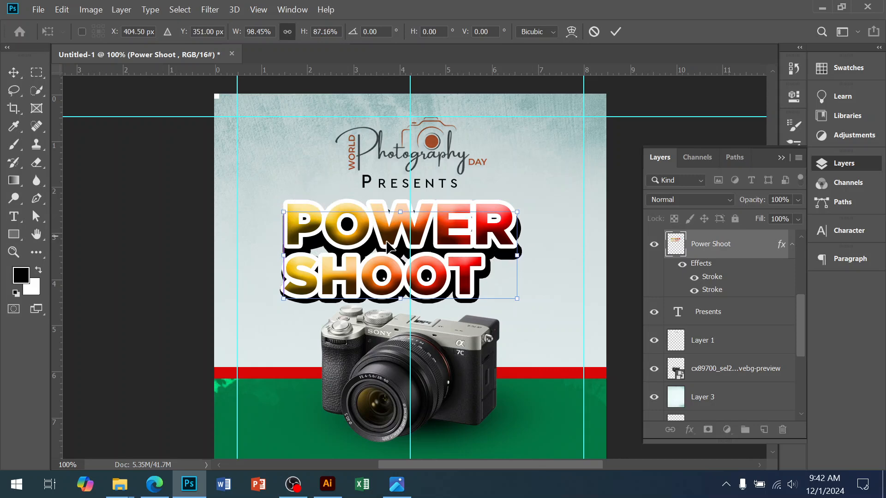
pyautogui.keyDown('ctrl'); pyautogui.click(406, 266); pyautogui.keyUp('ctrl')
pyautogui.moveTo(624, 338)
pyautogui.mouseDown()
pyautogui.moveTo(638, 341)
pyautogui.moveTo(619, 346)
pyautogui.mouseUp()
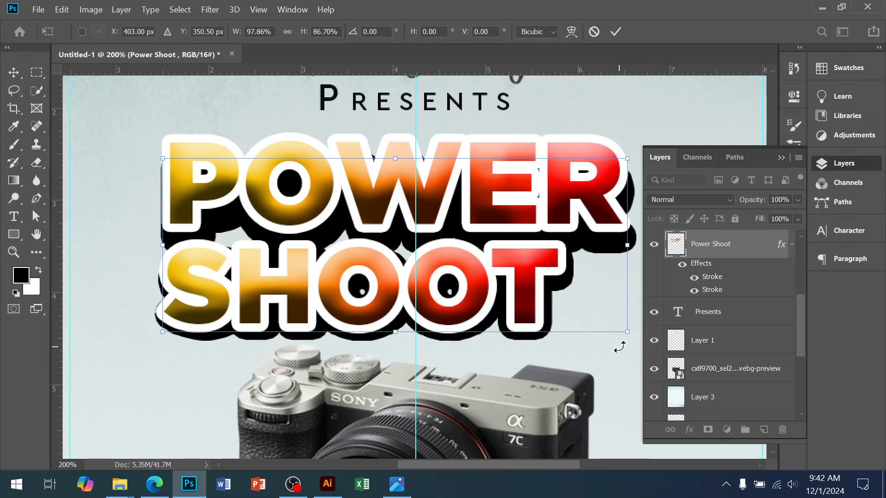
pyautogui.press('Return')
# Step: Commit the shadow's transform and add a new empty layer directly above the black-outlined Power Shoot layer
pyautogui.click(37, 199)
pyautogui.click(764, 430)
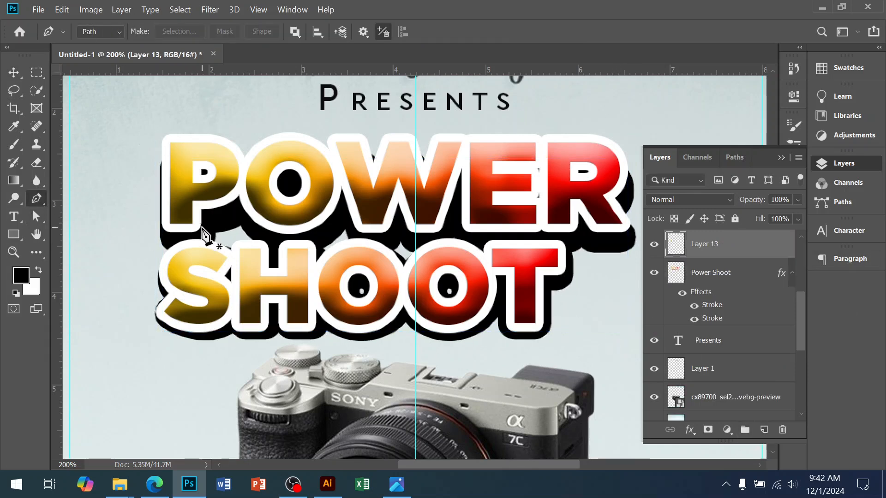
pyautogui.moveTo(182, 198); pyautogui.dragTo(164, 244)
pyautogui.click(181, 280)
pyautogui.click(255, 294)
pyautogui.click(367, 298)
pyautogui.click(447, 302)
pyautogui.click(511, 300)
pyautogui.click(539, 273)
pyautogui.click(567, 232)
pyautogui.click(513, 192)
pyautogui.click(443, 178)
pyautogui.moveTo(282, 178); pyautogui.dragTo(273, 180)
pyautogui.click(181, 199)
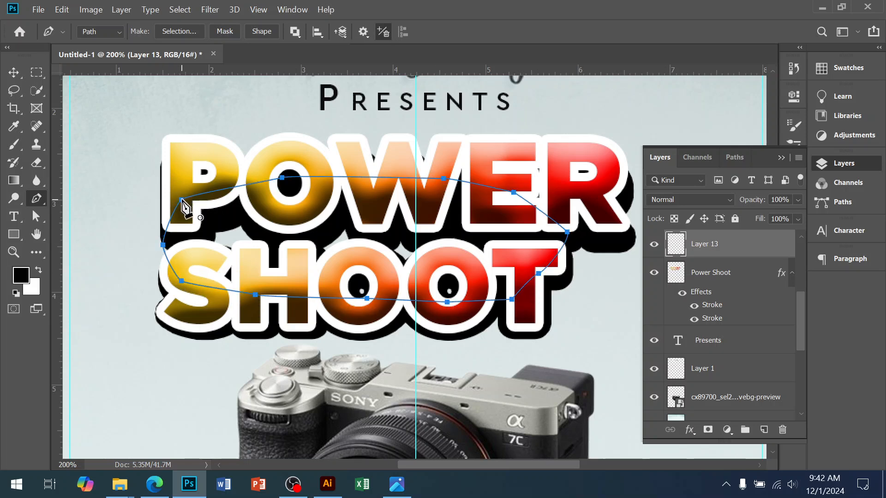
pyautogui.hotkey('ctrl', 'z')
pyautogui.hotkey('ctrl', 'z')
pyautogui.hotkey('ctrl', 'z')
pyautogui.hotkey('ctrl', 'z')
pyautogui.hotkey('ctrl', 'z')
pyautogui.hotkey('ctrl', 'z')
pyautogui.hotkey('ctrl', 'z')
pyautogui.hotkey('ctrl', 'z')
pyautogui.hotkey('ctrl', 'z')
pyautogui.hotkey('ctrl', 'z')
pyautogui.hotkey('ctrl', 'z')
# Step: Draw a closed black-filled Pen shape, about 409 by 145 px, behind the title letters to fill the gaps in the shadow
pyautogui.click(103, 30)
pyautogui.click(93, 40)
pyautogui.moveTo(181, 221); pyautogui.dragTo(180, 239)
pyautogui.click(180, 262)
pyautogui.click(190, 293)
pyautogui.click(307, 316)
pyautogui.click(399, 316)
pyautogui.click(527, 305)
pyautogui.moveTo(553, 245); pyautogui.dragTo(554, 203)
pyautogui.click(384, 182)
pyautogui.click(300, 183)
pyautogui.click(181, 222)
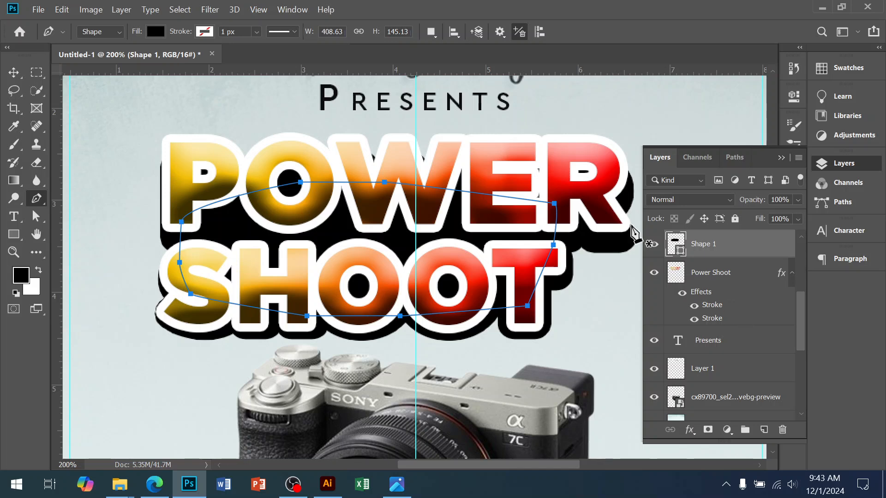
pyautogui.click(13, 72)
pyautogui.keyDown('alt'); pyautogui.click(511, 312); pyautogui.keyUp('alt')
pyautogui.keyDown('alt'); pyautogui.click(511, 311); pyautogui.keyUp('alt')
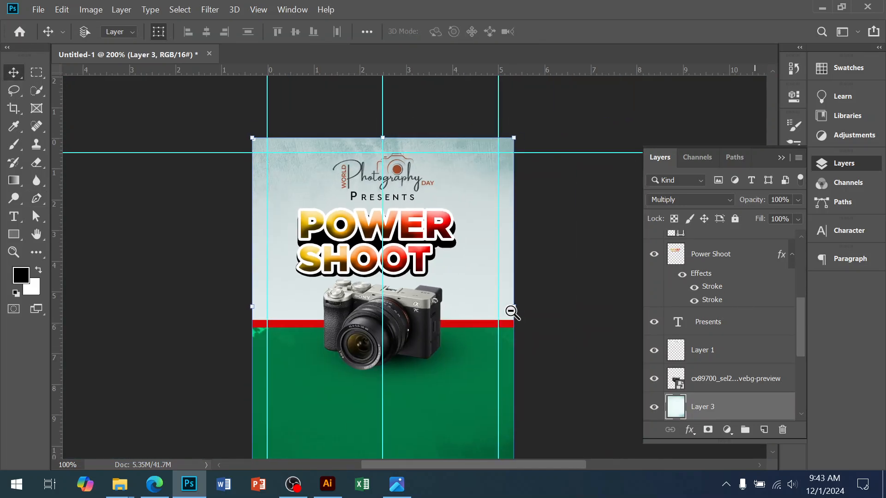
pyautogui.keyDown('ctrl'); pyautogui.click(454, 288); pyautogui.keyUp('ctrl')
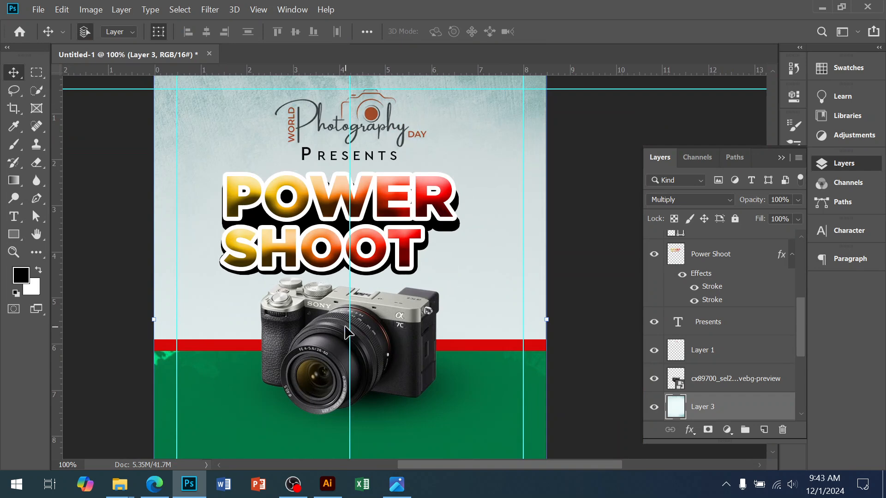
pyautogui.keyDown('ctrl'); pyautogui.click(371, 237); pyautogui.keyUp('ctrl')
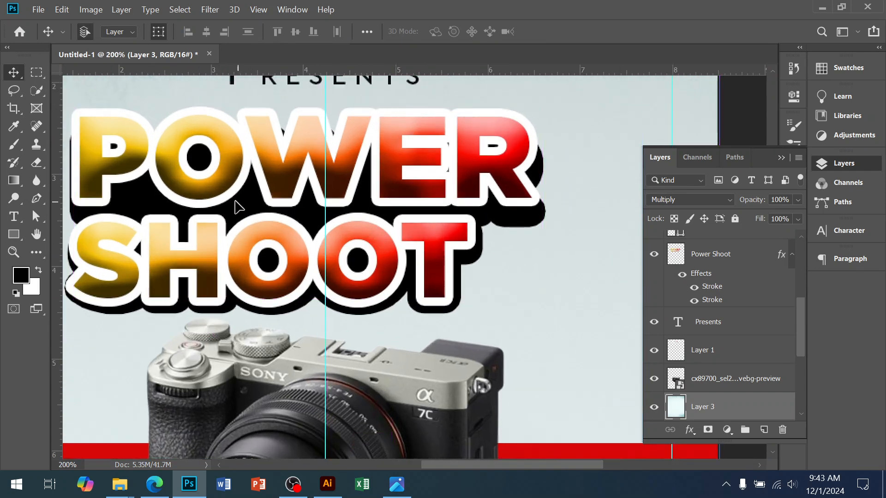
pyautogui.keyDown('alt'); pyautogui.click(387, 276); pyautogui.keyUp('alt')
pyautogui.keyDown('alt'); pyautogui.click(387, 276); pyautogui.keyUp('alt')
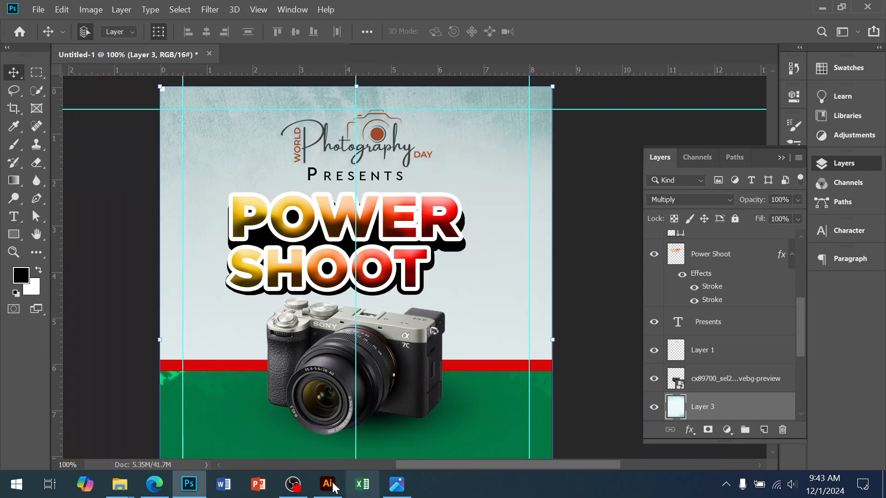
# Step: Switch to Edge, open Google in a new tab and run an image search for "lighting effect"
pyautogui.click(166, 483)
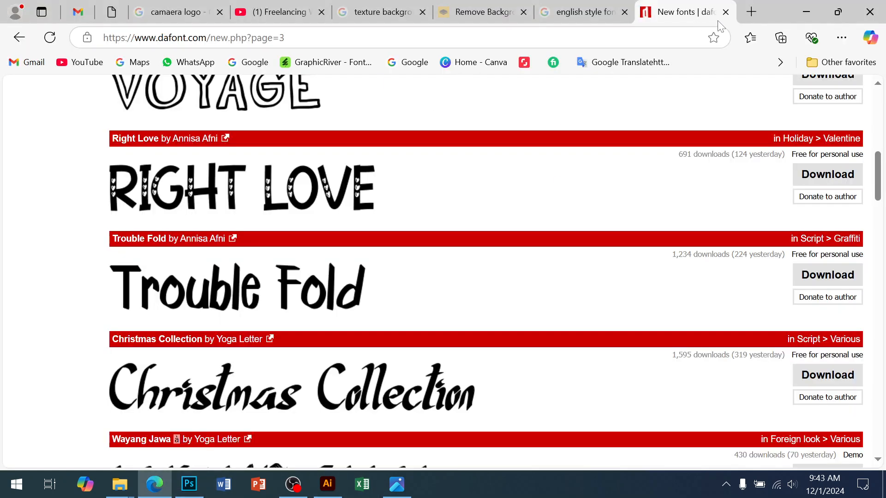
pyautogui.click(751, 12)
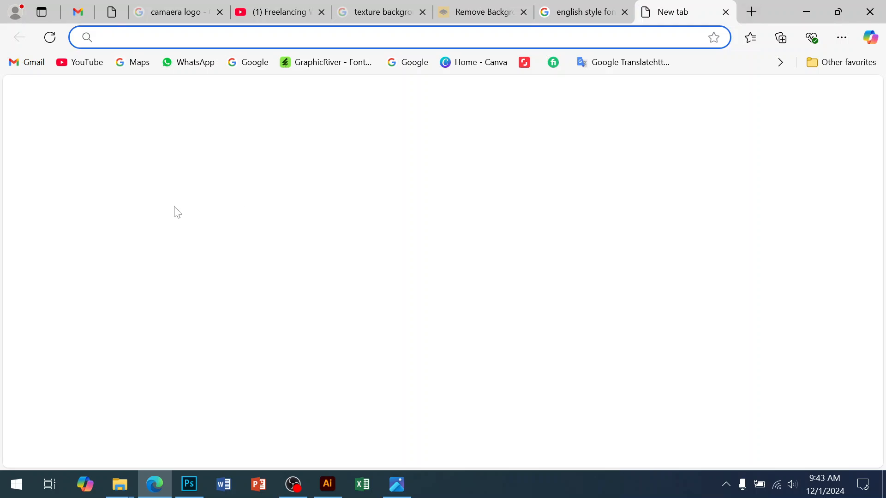
pyautogui.write('g')
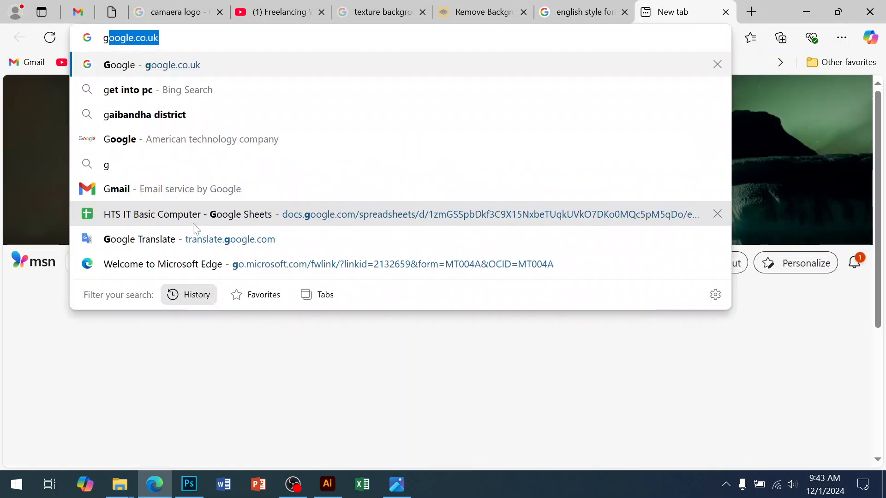
pyautogui.press('Return')
pyautogui.write('ligting')
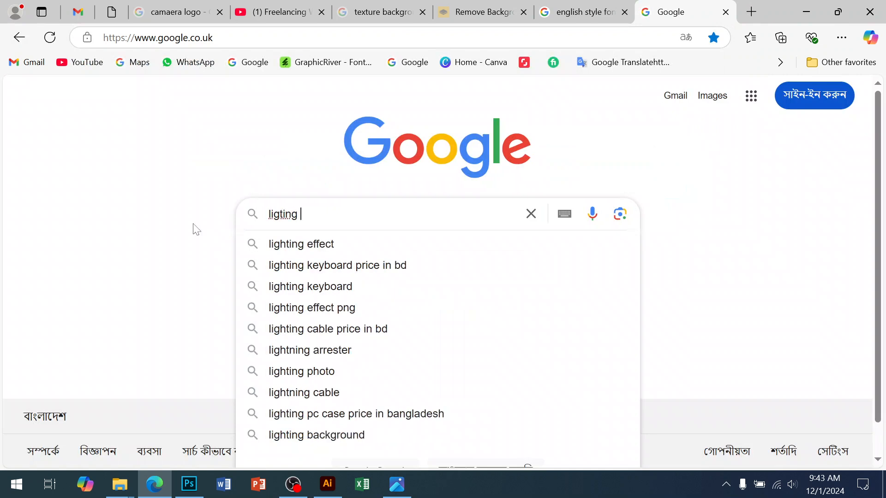
pyautogui.click(280, 249)
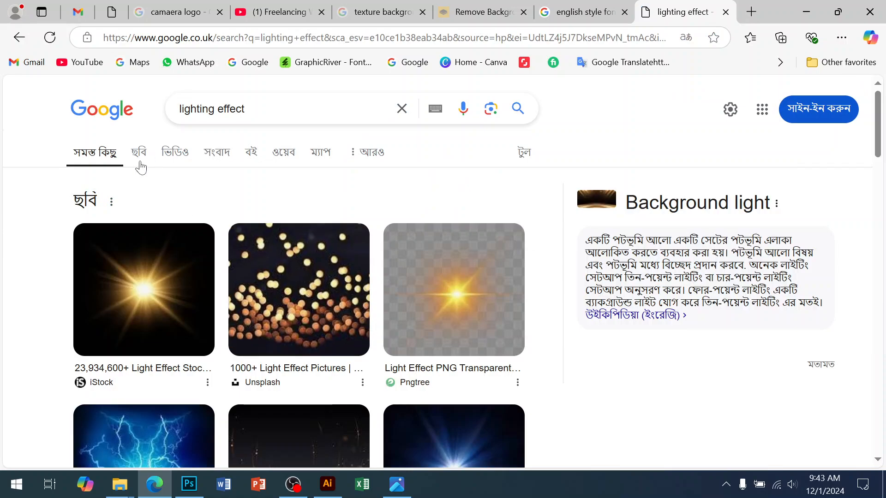
pyautogui.click(140, 164)
# Step: Browse the lighting effect images and their related results, and open the Adobe Stock orange lens flare on a dark background
pyautogui.scroll(-5, 381, 297)
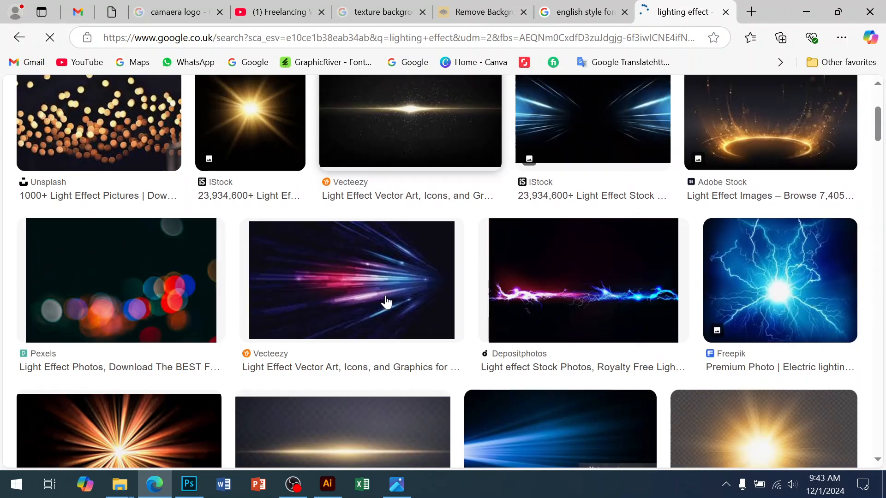
pyautogui.scroll(-10, 552, 322)
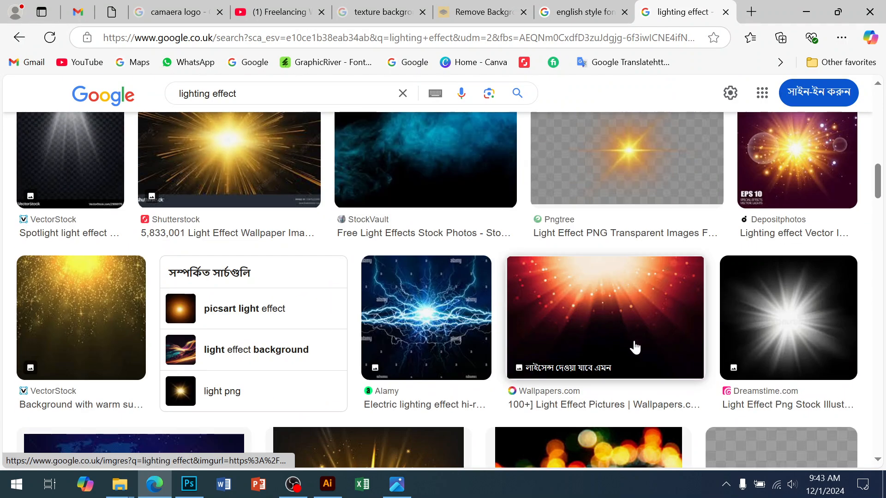
pyautogui.scroll(-10, 637, 350)
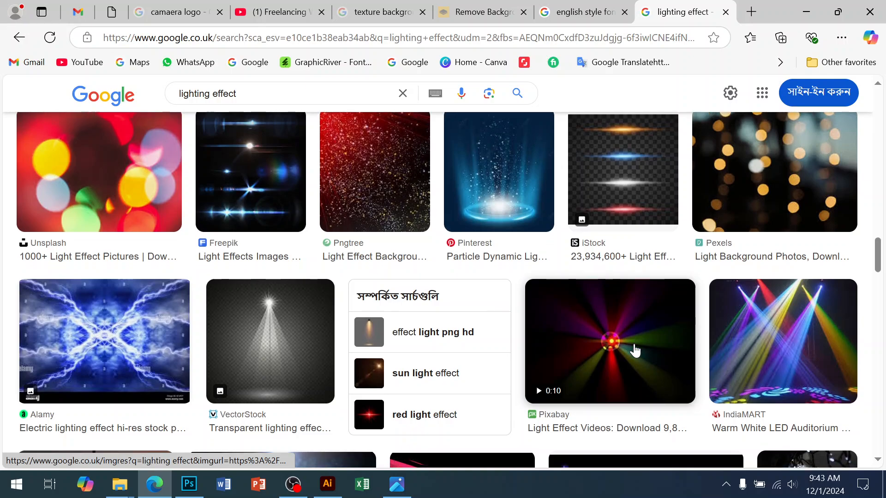
pyautogui.scroll(-10, 633, 350)
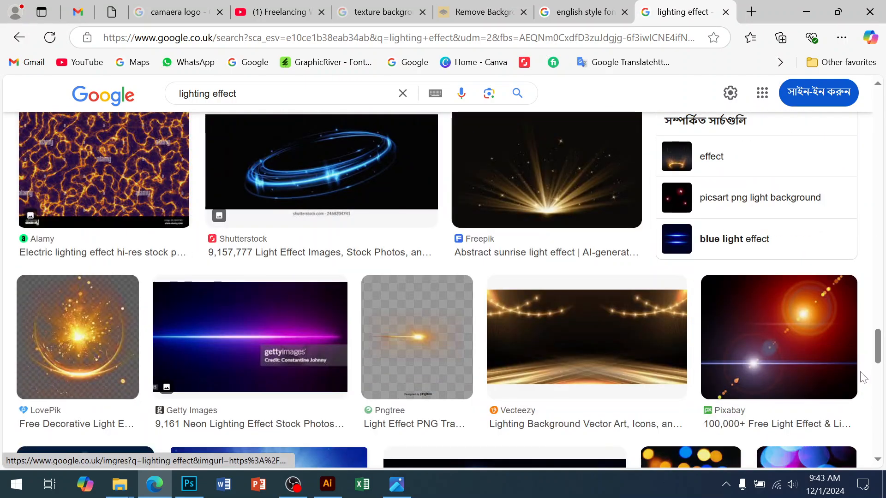
pyautogui.moveTo(875, 355); pyautogui.dragTo(875, 134)
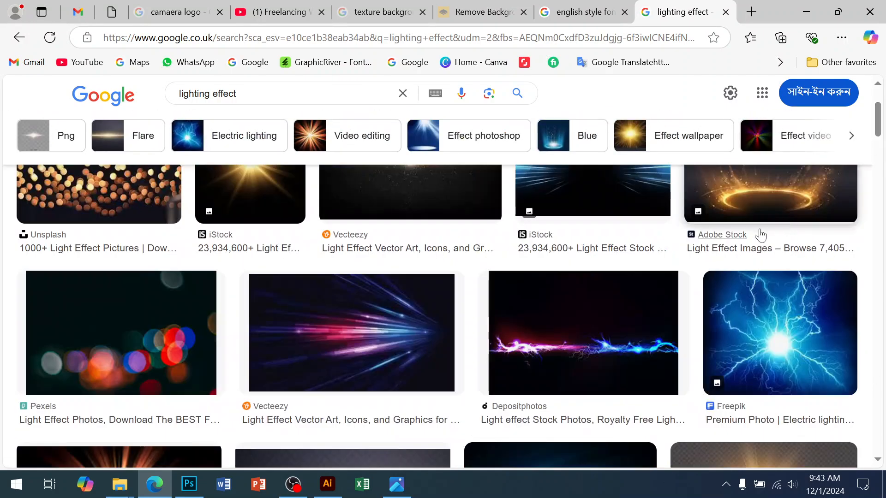
pyautogui.scroll(3, 731, 234)
pyautogui.click(272, 286)
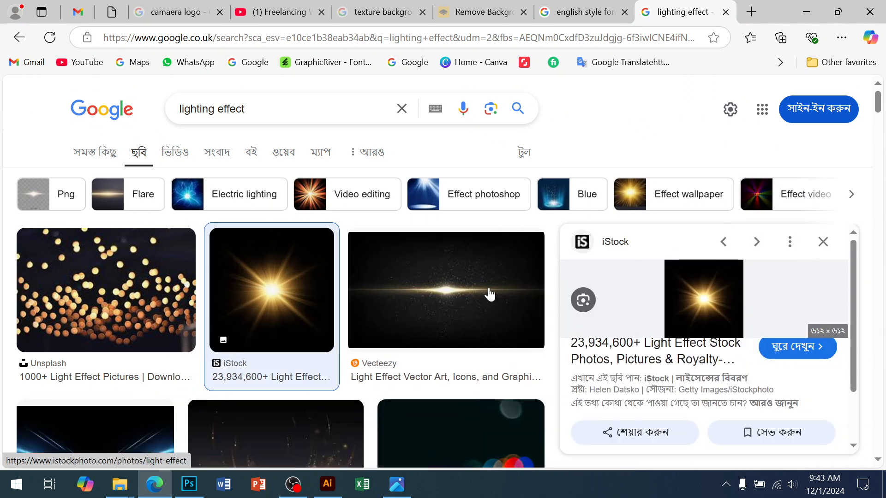
pyautogui.click(470, 291)
pyautogui.scroll(-5, 668, 340)
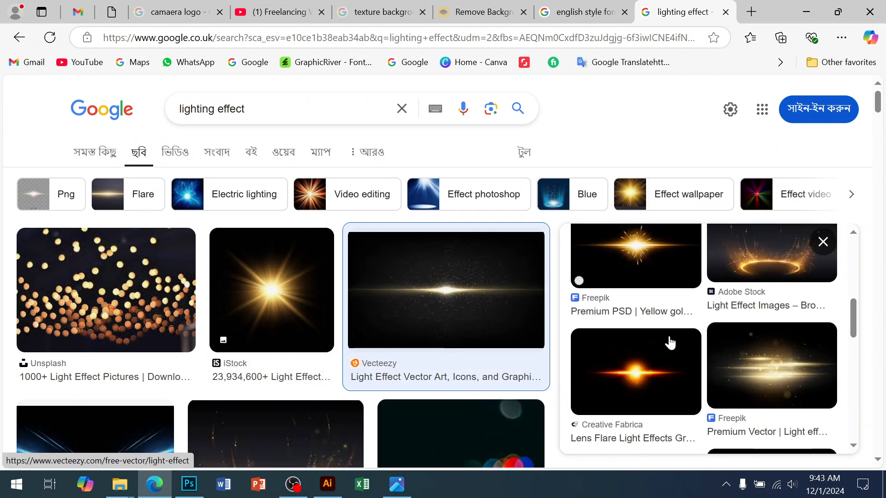
pyautogui.click(651, 384)
pyautogui.scroll(-6, 733, 318)
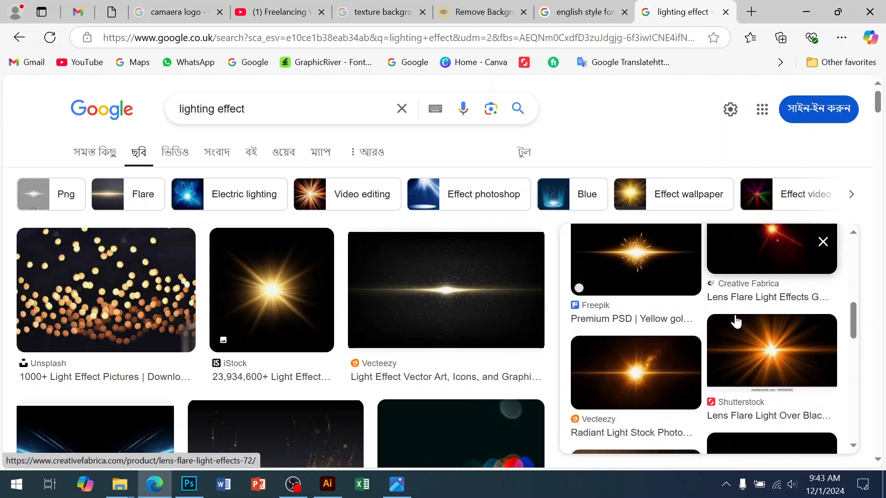
pyautogui.scroll(-3, 736, 321)
pyautogui.click(630, 318)
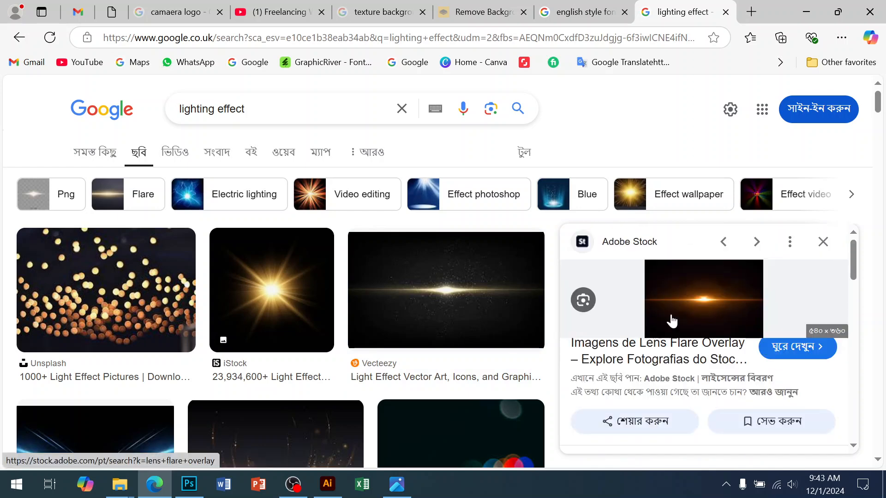
# Step: Copy the lens flare image, switch to Photoshop and paste it as a new top layer in the flyer
pyautogui.rightClick(703, 295)
pyautogui.click(539, 272)
pyautogui.click(198, 485)
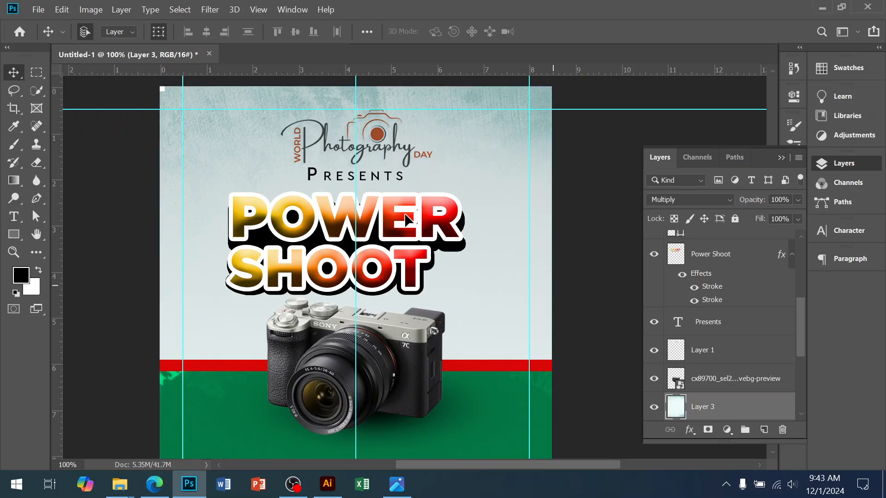
pyautogui.hotkey('ctrl', 'v')
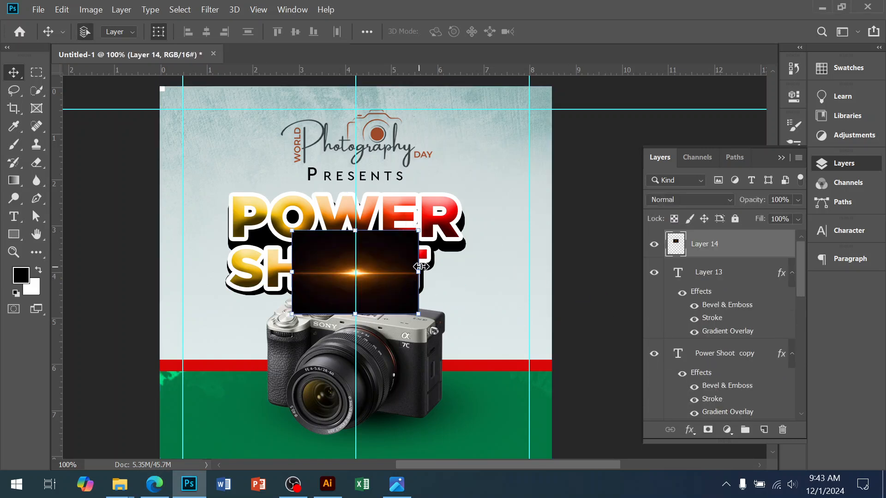
# Step: Scale the pasted lens flare proportionally to about 245% and position it over the Power Shoot title
pyautogui.hotkey('ctrl', 't')
pyautogui.moveTo(505, 282); pyautogui.dragTo(511, 277)
pyautogui.moveTo(389, 258); pyautogui.dragTo(379, 241)
pyautogui.press('Return')
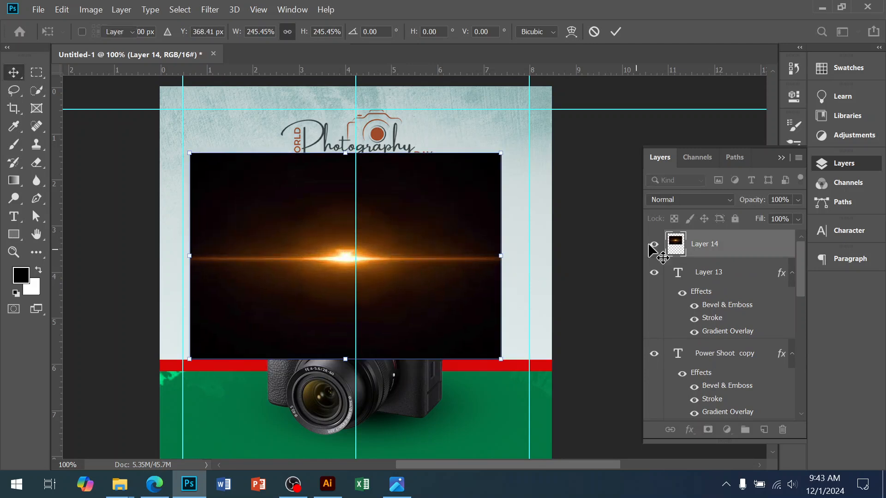
# Step: Set the lens flare layer's blend mode to Screen and align its glow with the gap between POWER and SHOOT
pyautogui.click(690, 199)
pyautogui.click(663, 235)
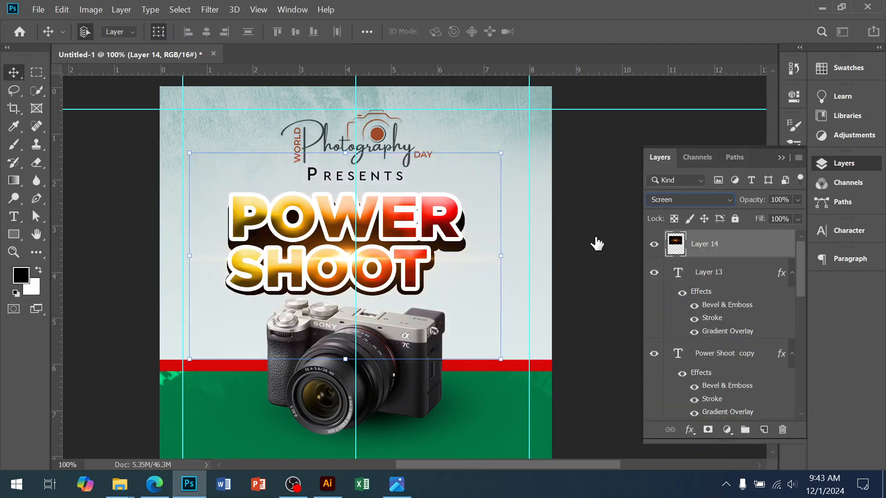
pyautogui.moveTo(347, 256)
pyautogui.mouseDown()
pyautogui.moveTo(346, 244)
pyautogui.moveTo(336, 295)
pyautogui.moveTo(334, 234)
pyautogui.moveTo(332, 248)
pyautogui.moveTo(344, 250)
pyautogui.mouseUp()
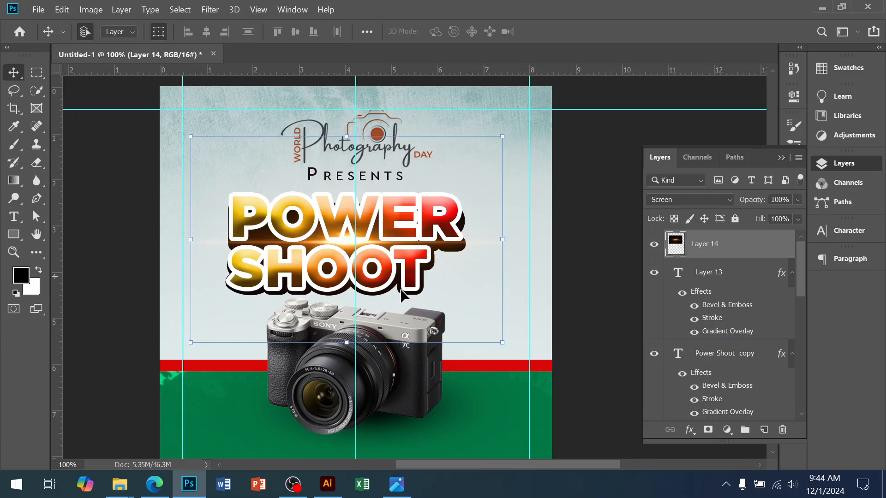
pyautogui.press('Down')
pyautogui.press('Down')
pyautogui.press('Down')
pyautogui.press('Down')
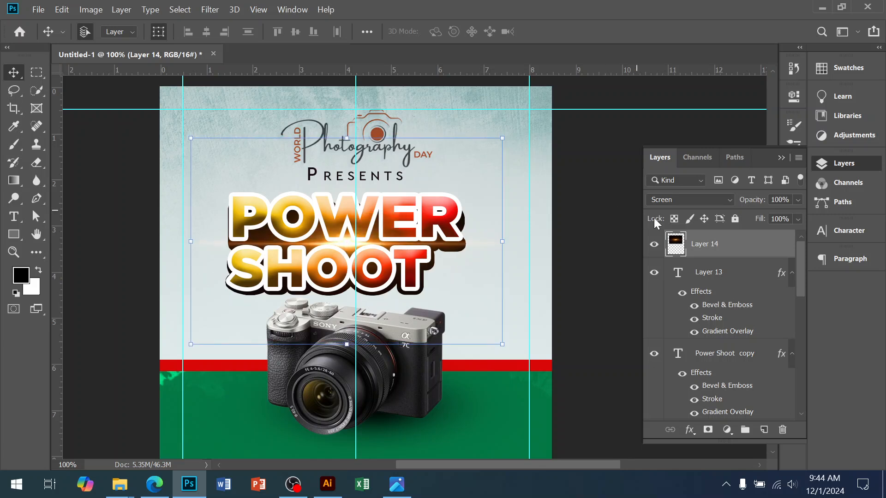
# Step: Add a Brightness/Contrast adjustment clipped to the lens flare layer, setting Brightness to -55 and raising Contrast
pyautogui.click(727, 430)
pyautogui.click(756, 228)
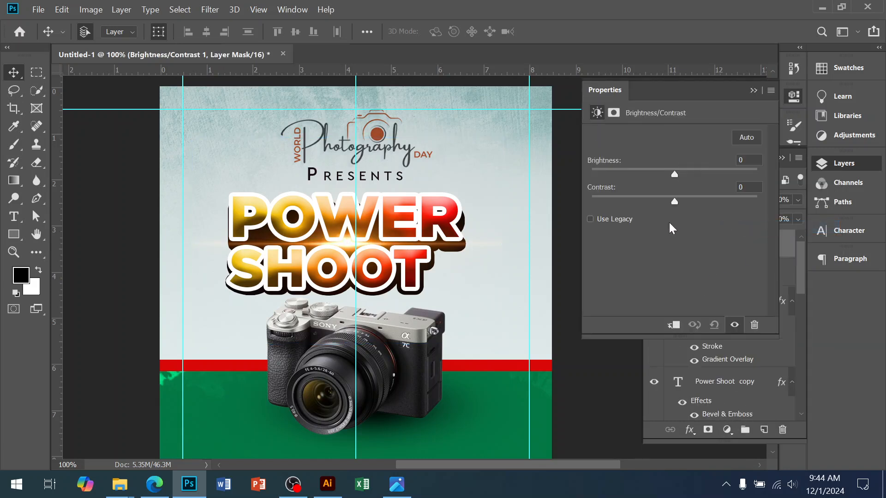
pyautogui.moveTo(669, 177); pyautogui.dragTo(639, 176)
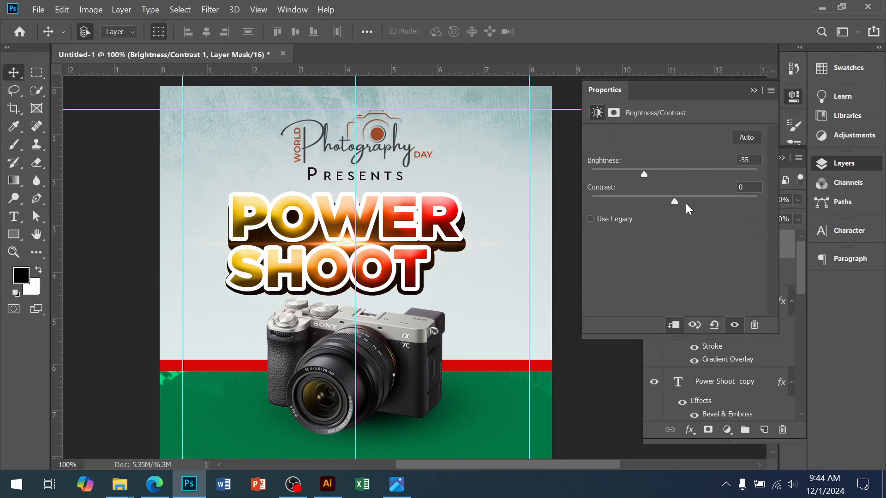
pyautogui.moveTo(708, 201); pyautogui.dragTo(700, 201)
pyautogui.click(620, 386)
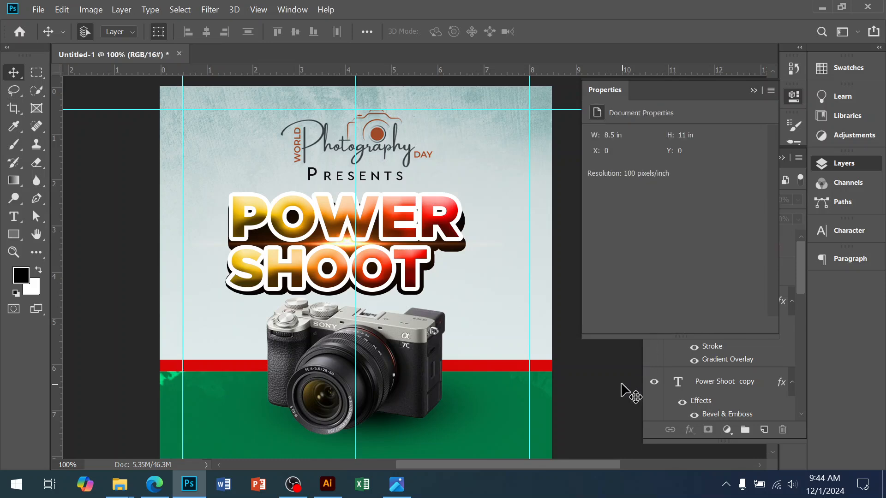
# Step: Scale the camera layer and its shadow on Layer 2 together proportionally to about 128.5%
pyautogui.hotkey('ctrl', '-')
pyautogui.moveTo(385, 350); pyautogui.dragTo(362, 301)
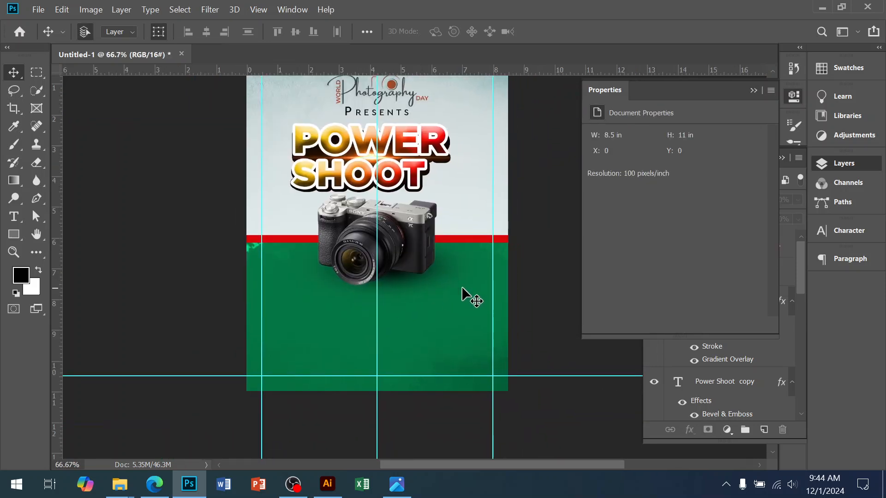
pyautogui.click(405, 258)
pyautogui.scroll(-2, 671, 378)
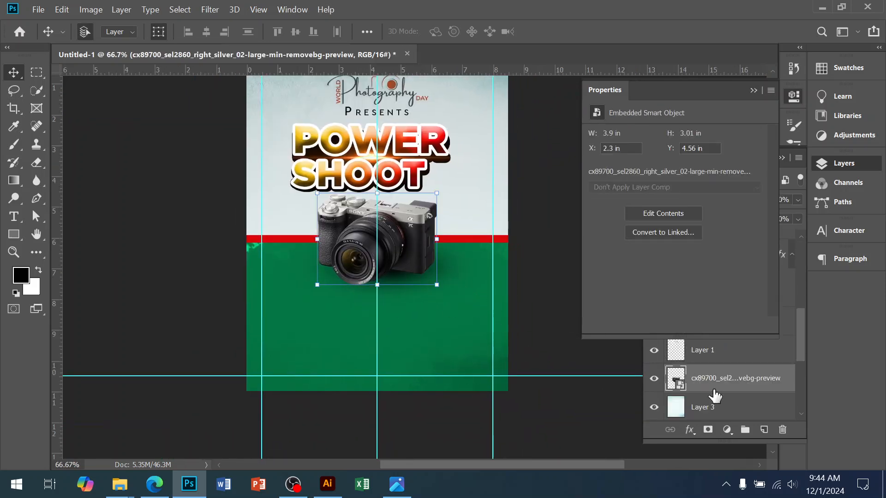
pyautogui.click(726, 367)
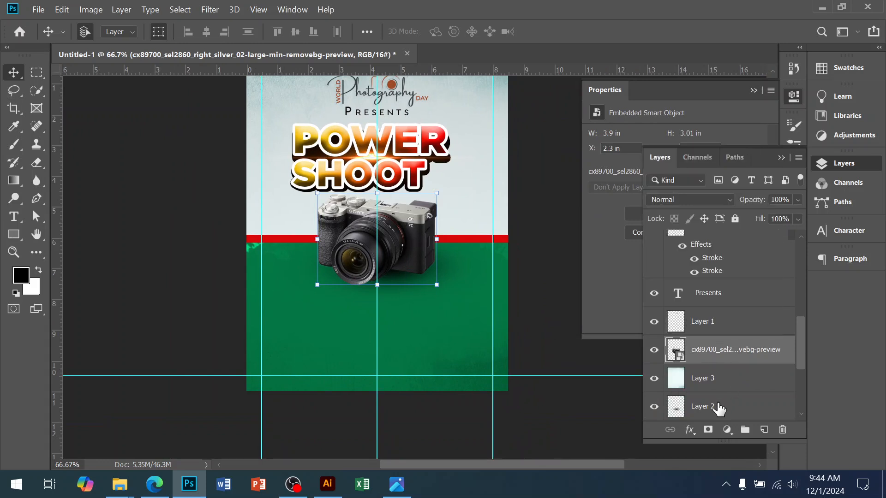
pyautogui.keyDown('shift'); pyautogui.click(719, 408); pyautogui.keyUp('shift')
pyautogui.click(701, 362)
pyautogui.keyDown('ctrl'); pyautogui.click(706, 408); pyautogui.keyUp('ctrl')
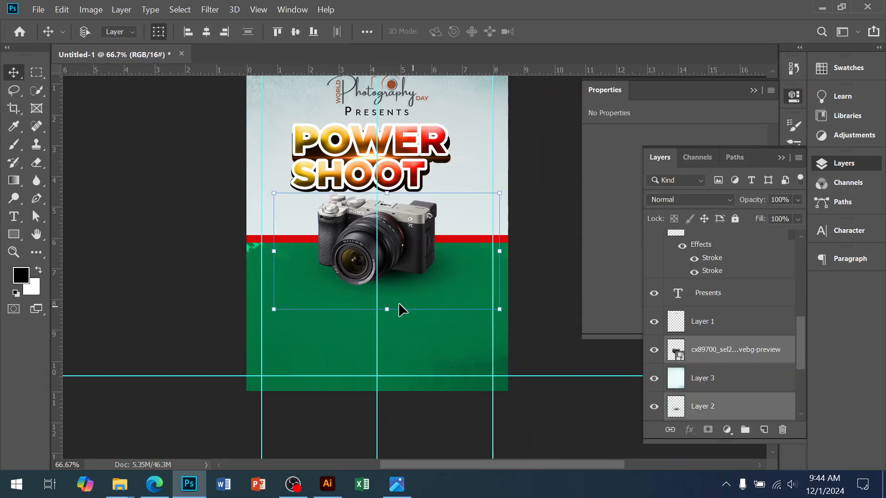
pyautogui.moveTo(273, 310); pyautogui.dragTo(224, 335)
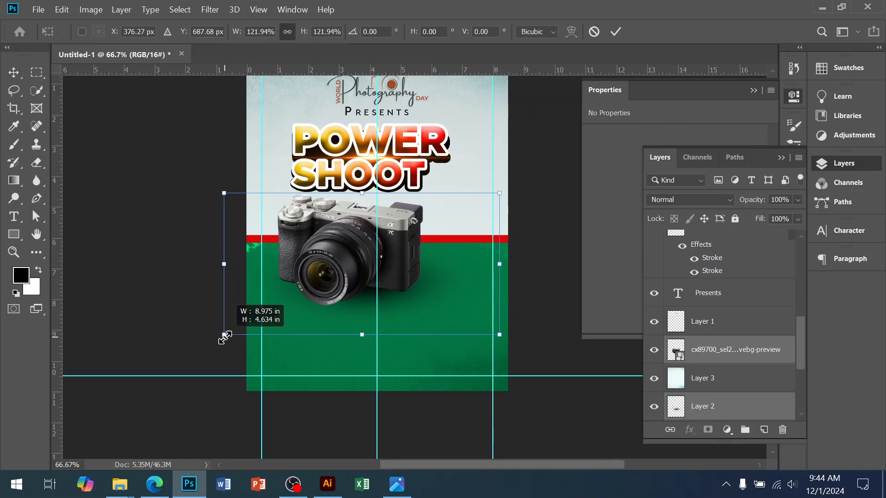
pyautogui.moveTo(335, 266); pyautogui.dragTo(350, 278)
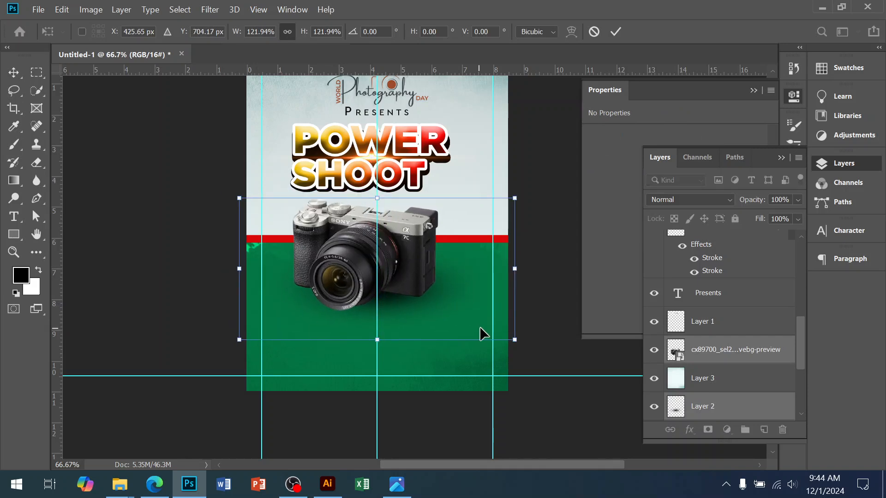
pyautogui.moveTo(510, 340); pyautogui.dragTo(524, 349)
pyautogui.press('Return')
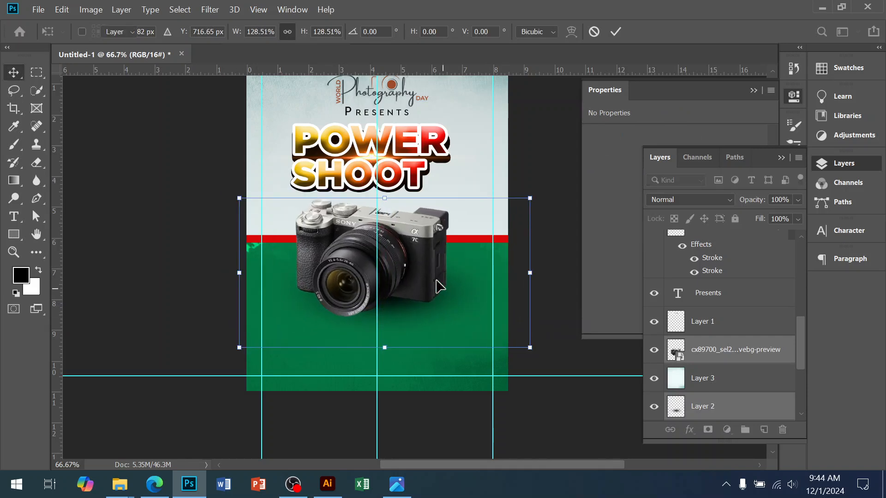
# Step: Reposition the enlarged camera and its shadow just beneath the Power Shoot title
pyautogui.moveTo(422, 260); pyautogui.dragTo(432, 301)
pyautogui.hotkey('ctrl', '+')
pyautogui.keyDown('ctrl'); pyautogui.click(528, 202); pyautogui.keyUp('ctrl')
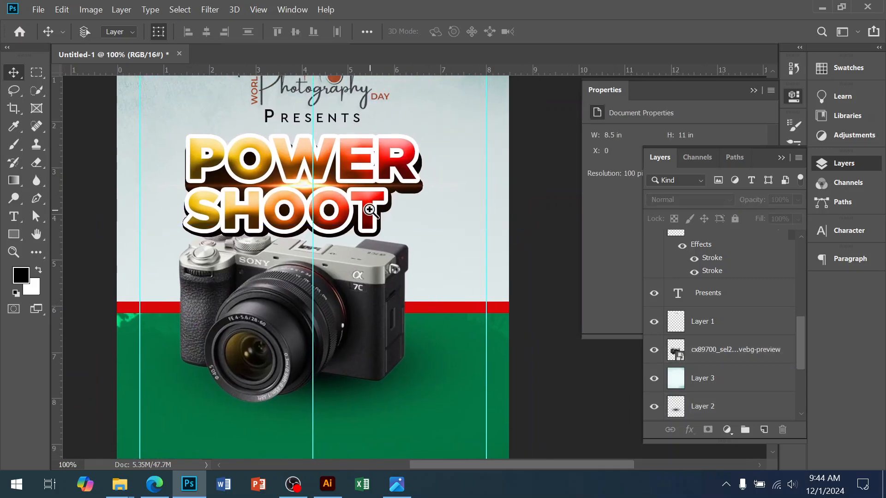
# Step: Draw a rectangle of about 61 by 90 px beside the T of SHOOT and fill it with orange ffae00
pyautogui.keyDown('ctrl'); pyautogui.click(368, 207); pyautogui.keyUp('ctrl')
pyautogui.keyDown('ctrl'); pyautogui.click(429, 246); pyautogui.keyUp('ctrl')
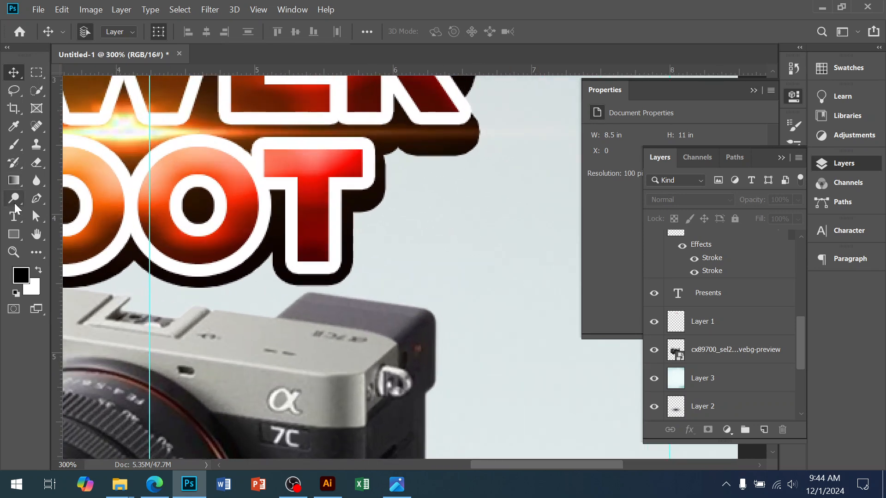
pyautogui.click(13, 235)
pyautogui.moveTo(393, 158); pyautogui.dragTo(478, 282)
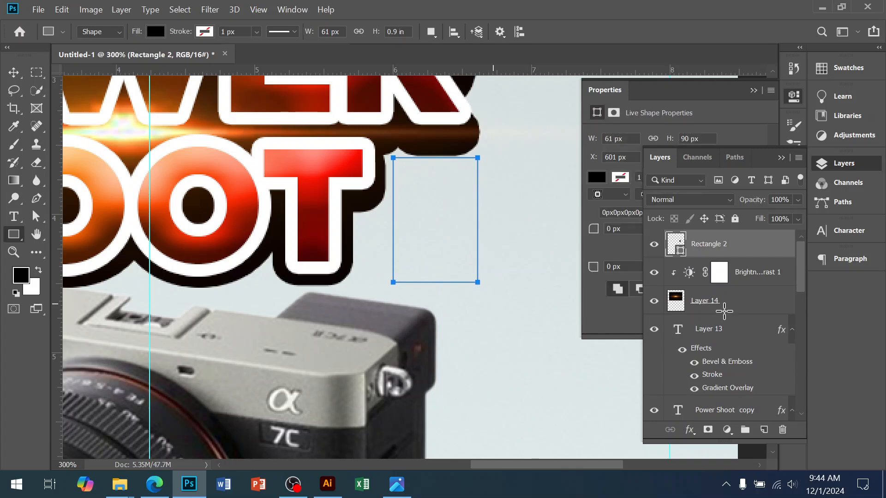
pyautogui.doubleClick(678, 250)
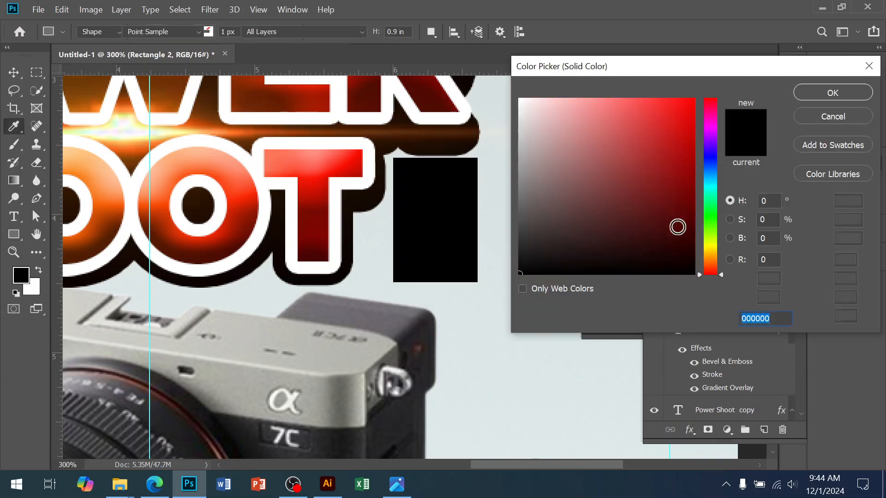
pyautogui.moveTo(684, 155); pyautogui.dragTo(704, 104)
pyautogui.moveTo(706, 252); pyautogui.dragTo(706, 254)
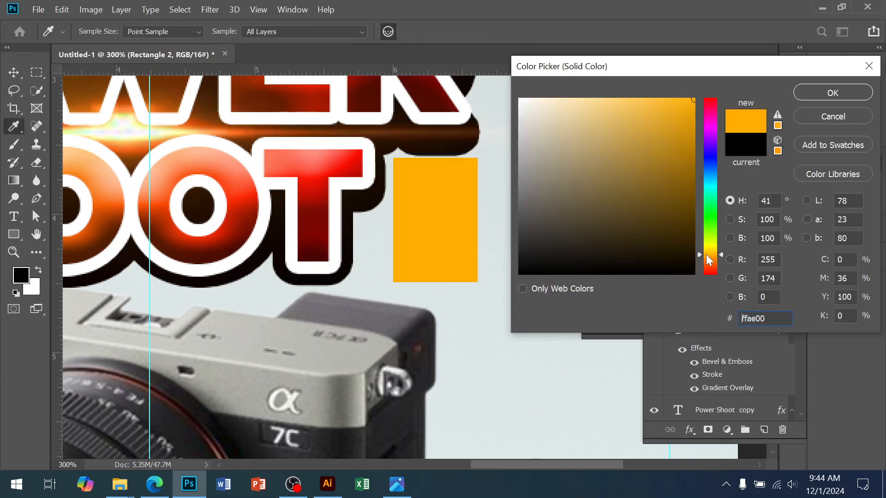
pyautogui.click(832, 92)
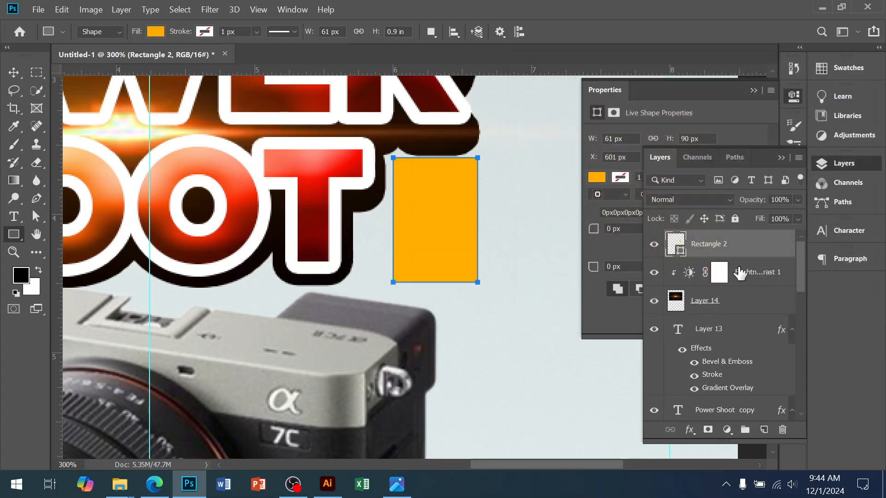
# Step: Add a new top layer with the text 20 and 24 on two lines, beside the orange rectangle
pyautogui.click(764, 429)
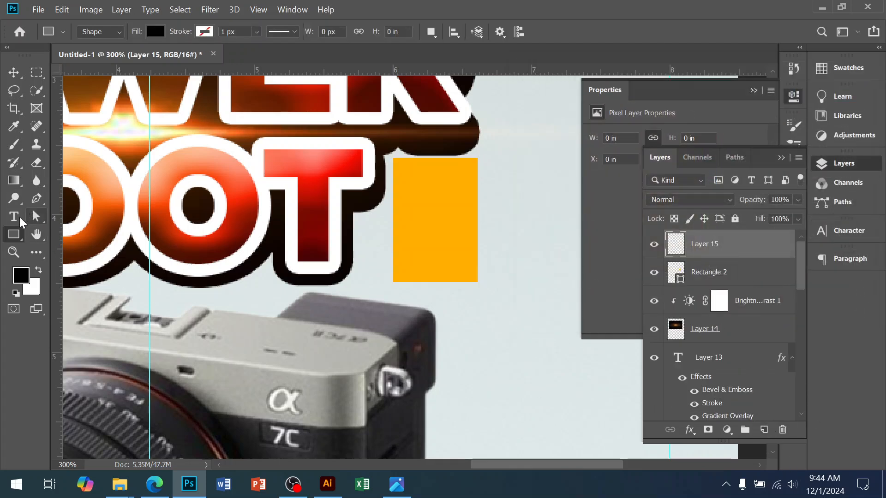
pyautogui.click(13, 216)
pyautogui.click(531, 201)
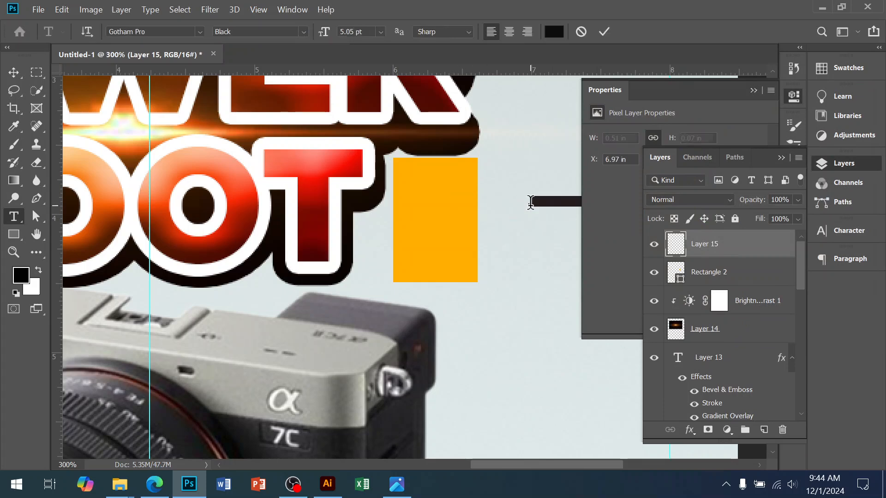
pyautogui.write('20')
pyautogui.press('Return')
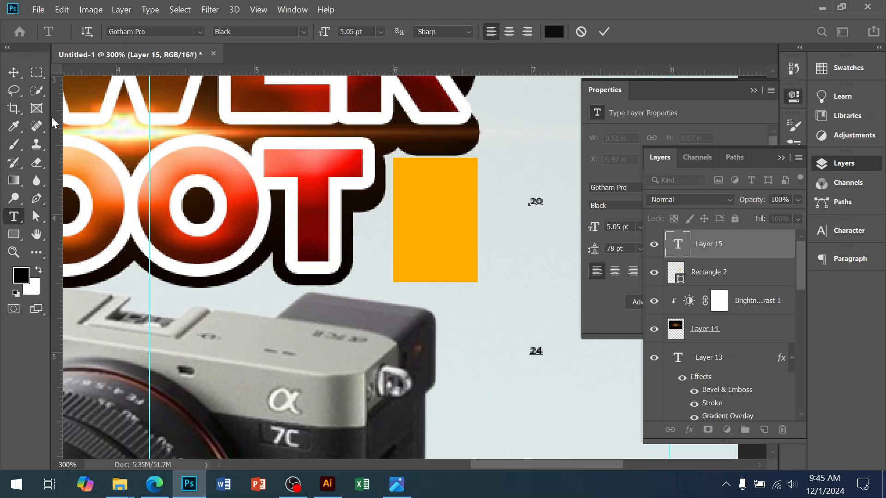
pyautogui.click(14, 73)
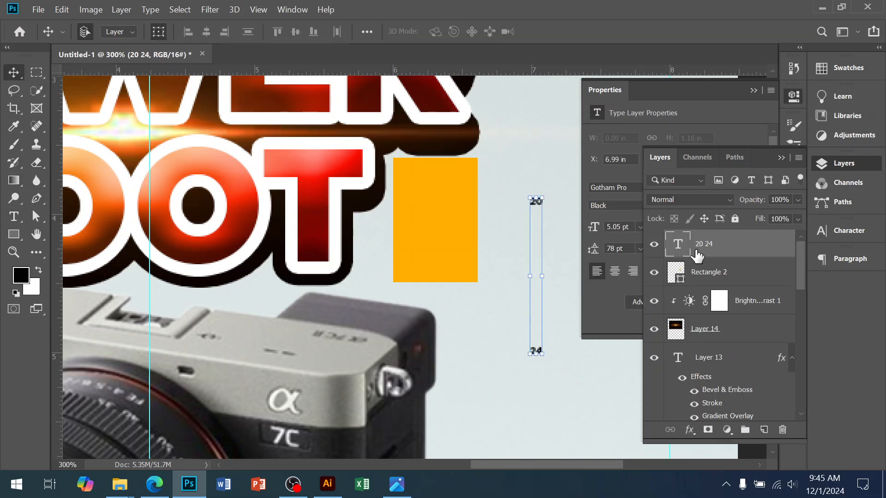
# Step: Set the 20 24 text's font size and leading to 20 pt and move it onto the orange rectangle
pyautogui.click(622, 249)
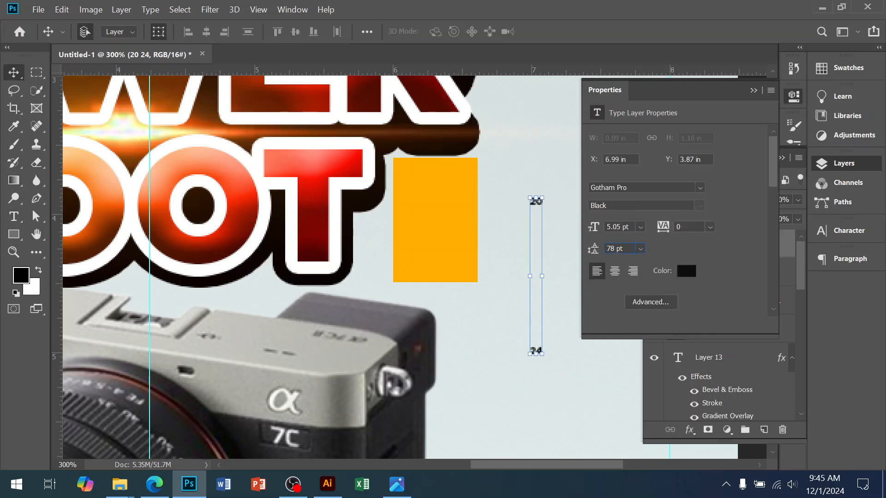
pyautogui.click(847, 230)
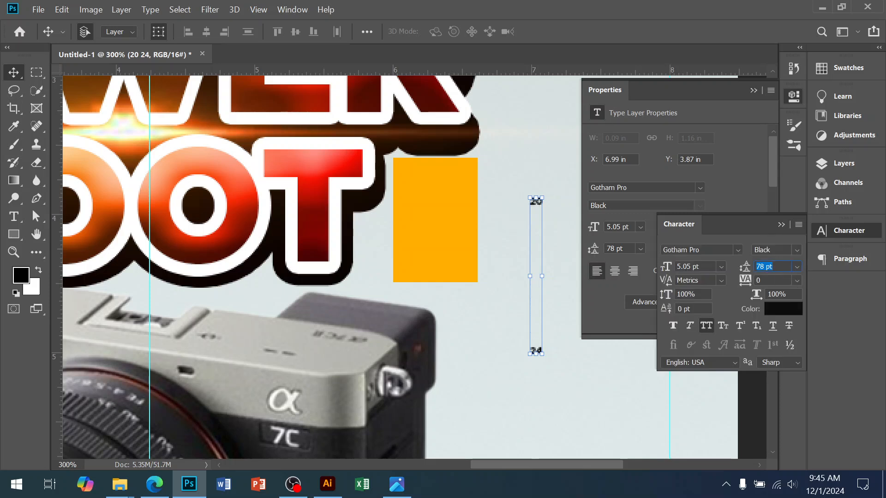
pyautogui.press('Tab')
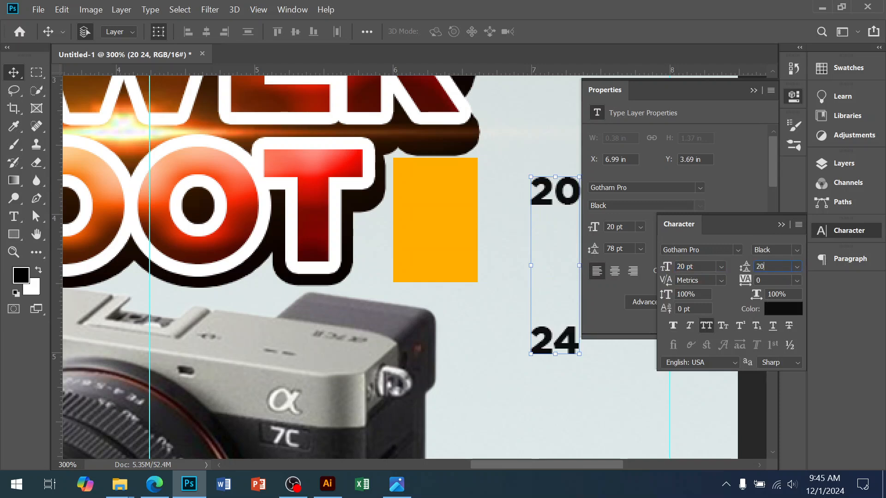
pyautogui.press('Return')
pyautogui.moveTo(565, 208); pyautogui.dragTo(443, 215)
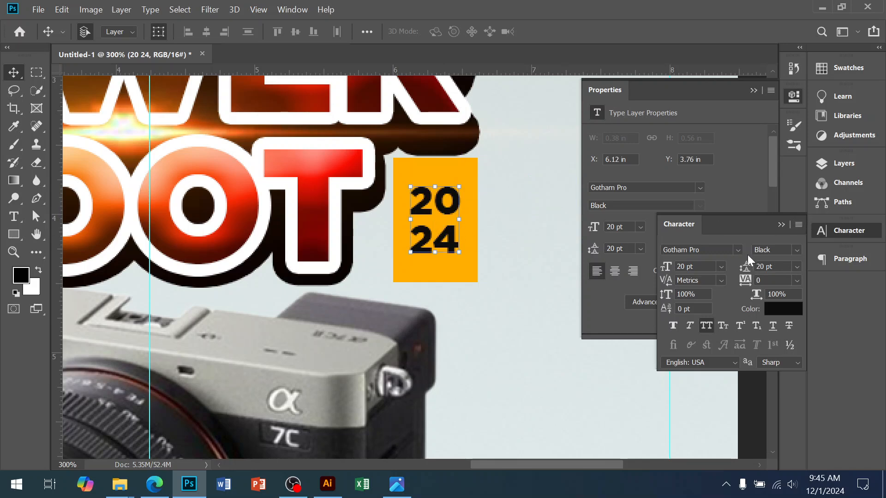
# Step: Recolor the 20 24 text to near-white fff7f7 and enlarge it to about 27.8 pt, nearly filling the rectangle
pyautogui.click(771, 310)
pyautogui.moveTo(559, 154); pyautogui.dragTo(524, 99)
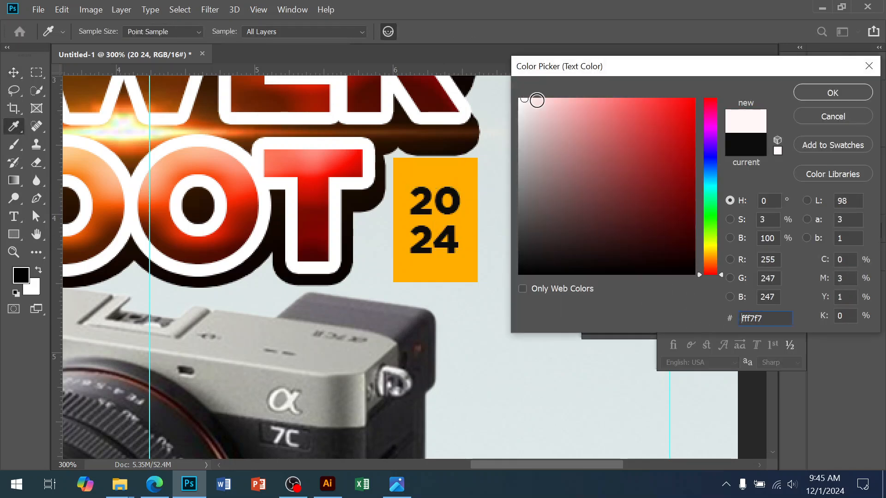
pyautogui.click(823, 95)
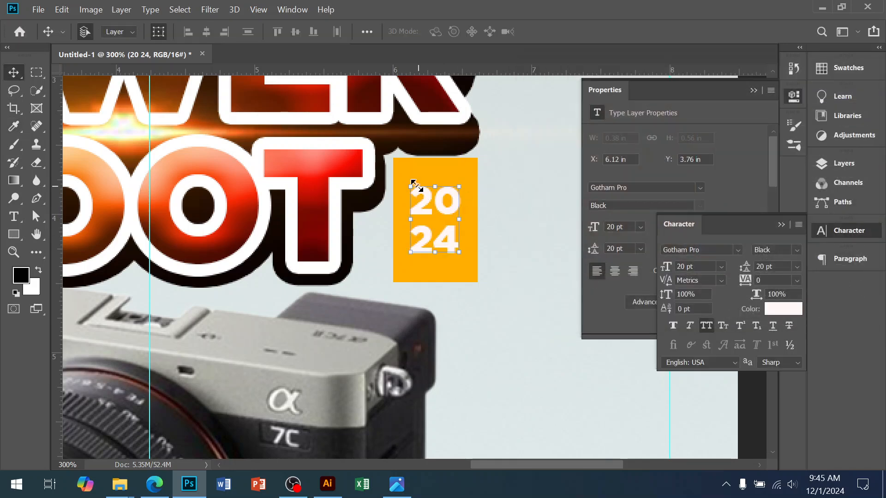
pyautogui.moveTo(409, 184); pyautogui.dragTo(400, 166)
pyautogui.moveTo(461, 258); pyautogui.dragTo(472, 275)
pyautogui.press('Return')
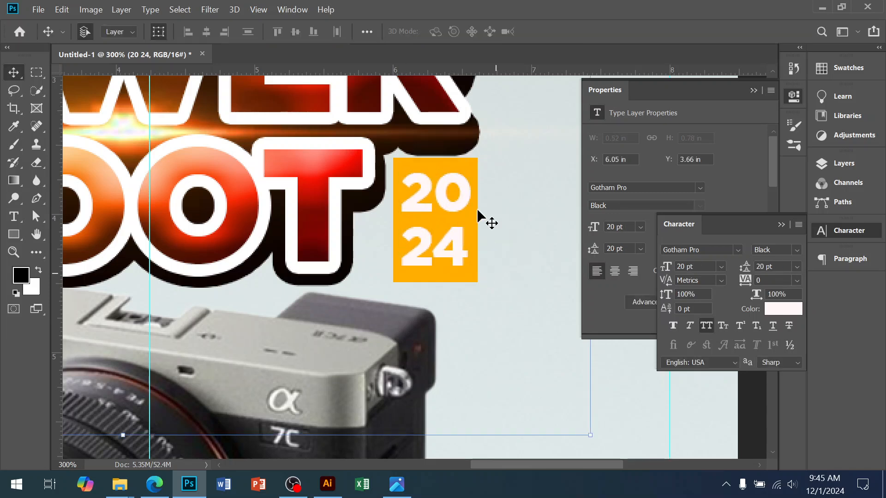
# Step: Stretch the orange rectangle upward to 114 px high and shift it and the 20 24 text slightly closer to SHOOT
pyautogui.keyDown('ctrl'); pyautogui.click(469, 162); pyautogui.keyUp('ctrl')
pyautogui.scroll(-2, 438, 234)
pyautogui.scroll(-2, 438, 234)
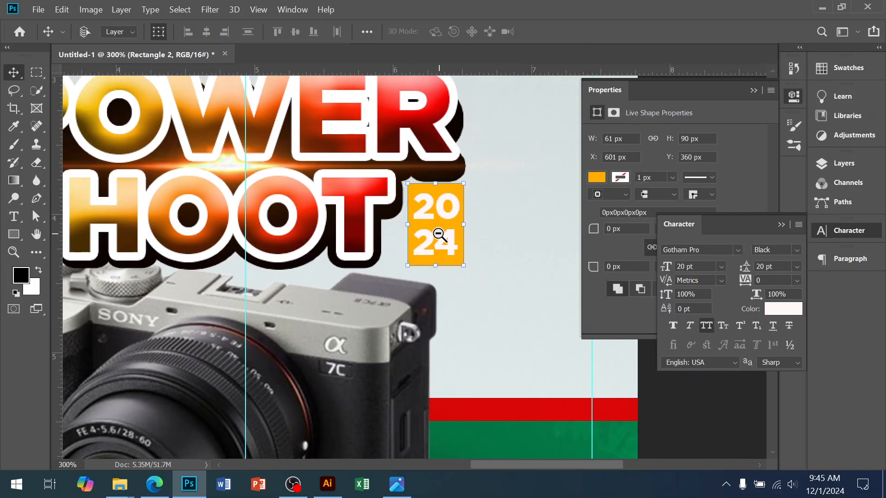
pyautogui.moveTo(434, 182); pyautogui.dragTo(422, 198)
pyautogui.press('Return')
pyautogui.click(433, 208)
pyautogui.keyDown('ctrl'); pyautogui.keyDown('alt'); pyautogui.click(491, 214); pyautogui.keyUp('alt'); pyautogui.keyUp('ctrl')
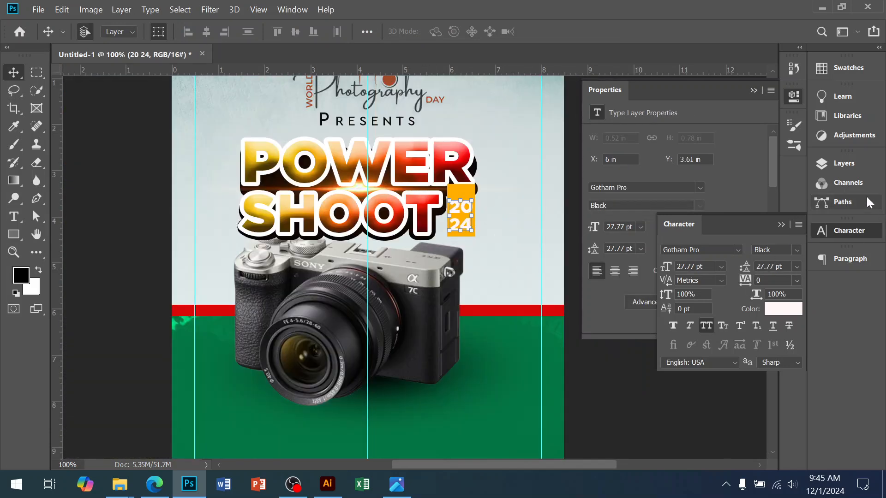
# Step: Move the Rectangle 2 layer down the stack to sit below the Power Shoot shadow layer and above Presents
pyautogui.click(850, 167)
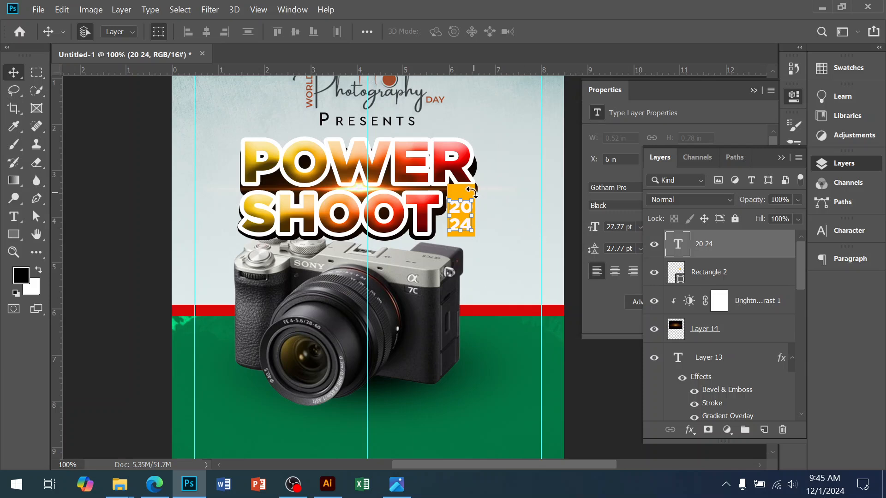
pyautogui.click(500, 196)
pyautogui.click(676, 273)
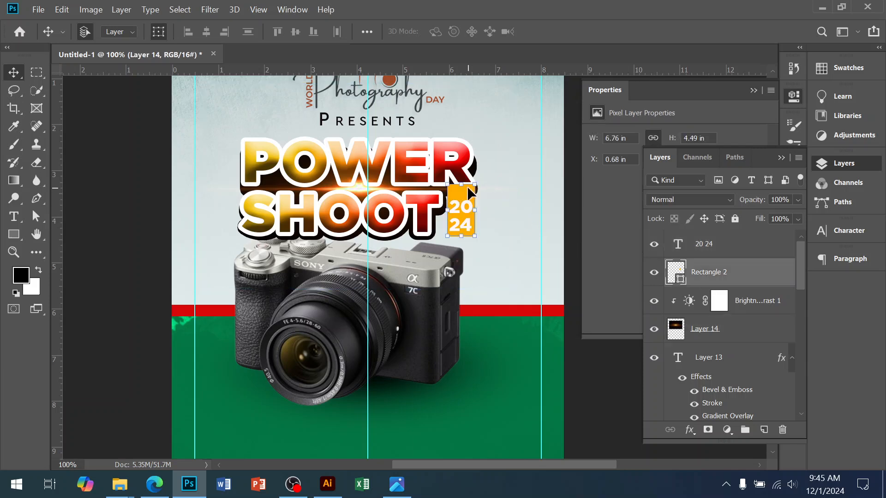
pyautogui.scroll(-1, 750, 350)
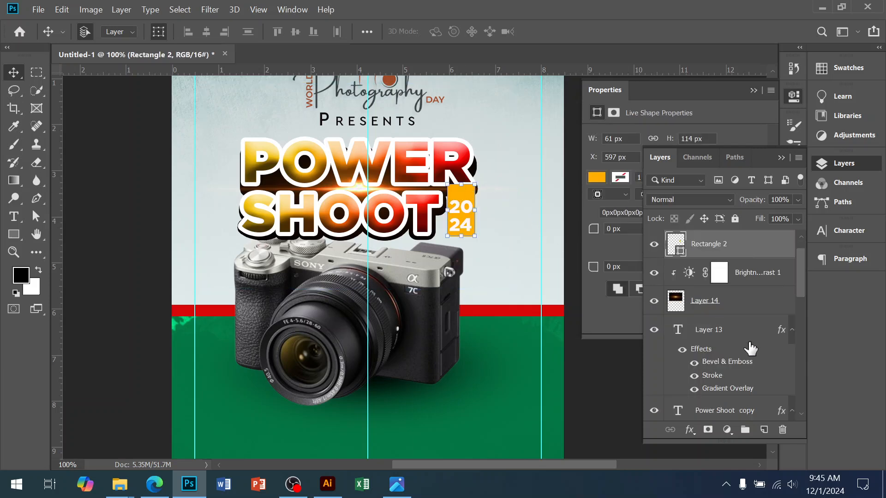
pyautogui.scroll(-2, 751, 349)
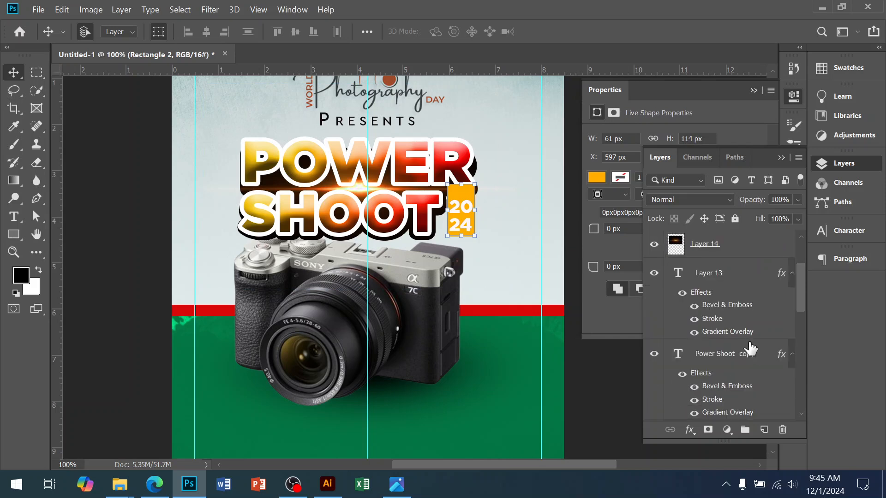
pyautogui.scroll(2, 750, 349)
pyautogui.moveTo(728, 251); pyautogui.dragTo(735, 379)
pyautogui.scroll(-2, 735, 379)
pyautogui.moveTo(734, 281); pyautogui.dragTo(731, 370)
pyautogui.scroll(-3, 732, 341)
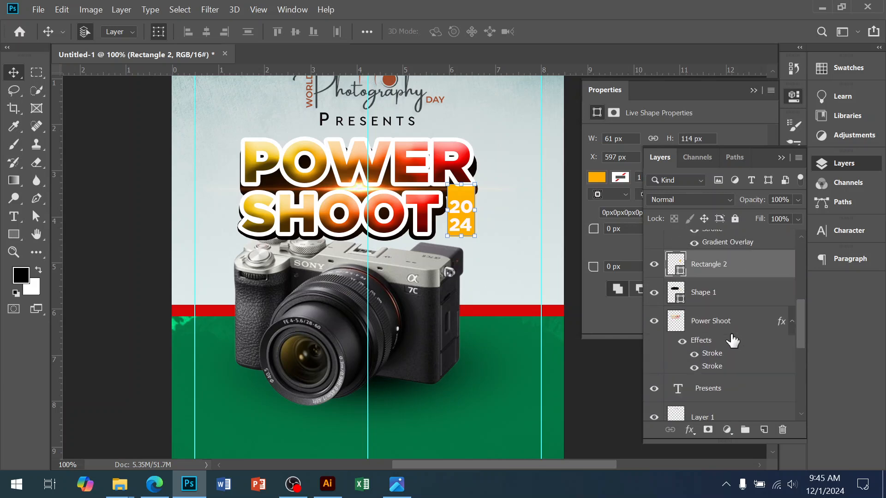
pyautogui.moveTo(730, 278); pyautogui.dragTo(724, 375)
# Step: Widen the orange rectangle to 66 px toward the T, then nudge it 3 px up and 1 px to the right
pyautogui.keyDown('ctrl'); pyautogui.click(415, 223); pyautogui.keyUp('ctrl')
pyautogui.keyDown('ctrl'); pyautogui.click(415, 223); pyautogui.keyUp('ctrl')
pyautogui.moveTo(471, 243); pyautogui.dragTo(275, 293)
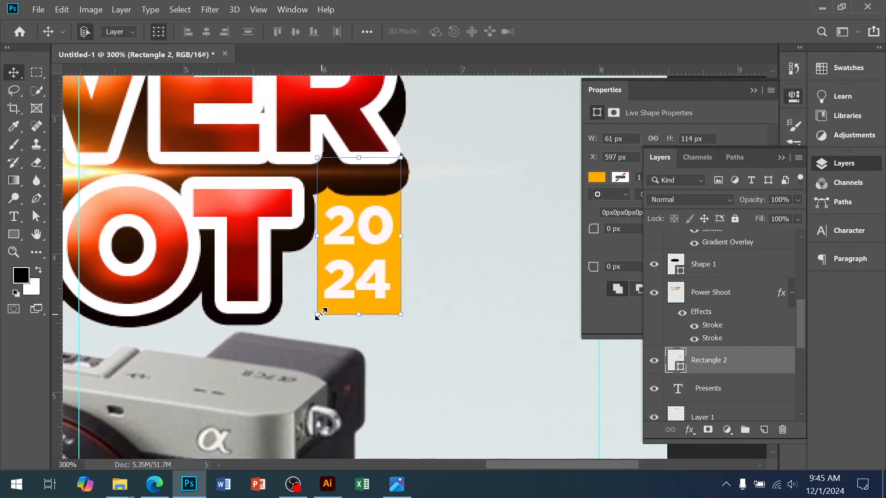
pyautogui.moveTo(315, 317); pyautogui.dragTo(317, 318)
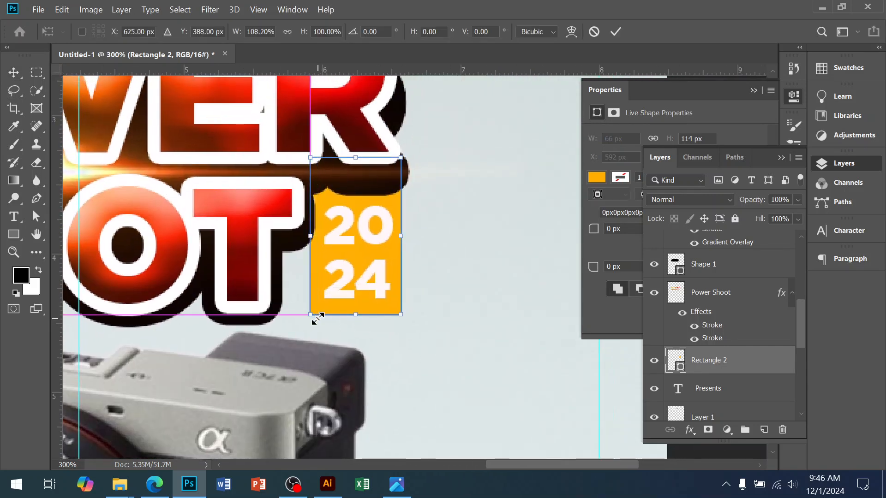
pyautogui.press('Return')
pyautogui.press('Up')
pyautogui.press('Up')
pyautogui.press('Up')
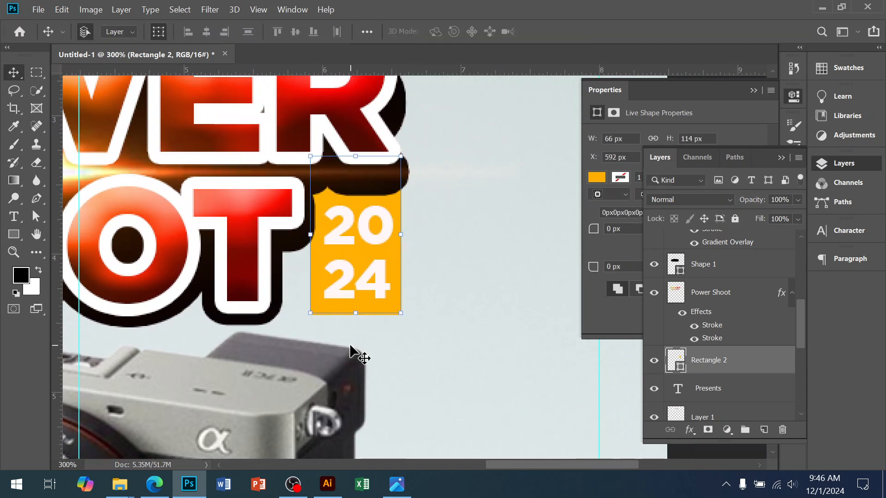
pyautogui.press('Right')
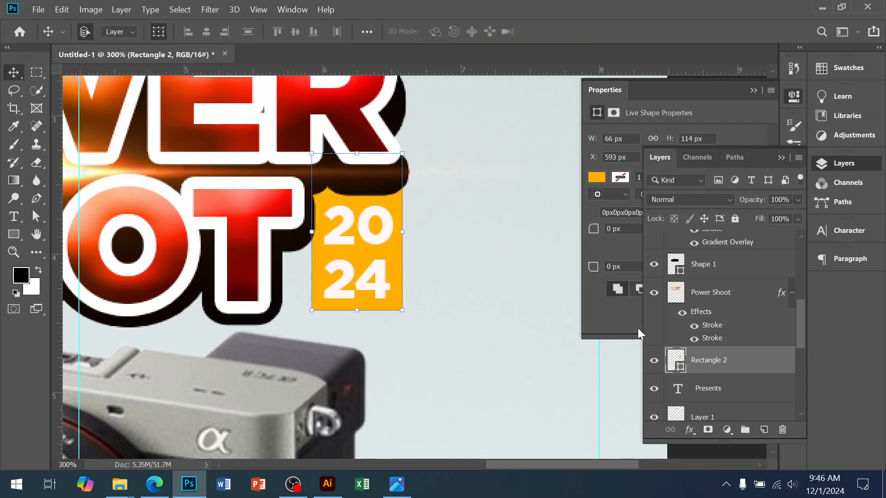
# Step: Round the orange rectangle's lower-right corner with a 20 px radius and deselect it
pyautogui.click(629, 316)
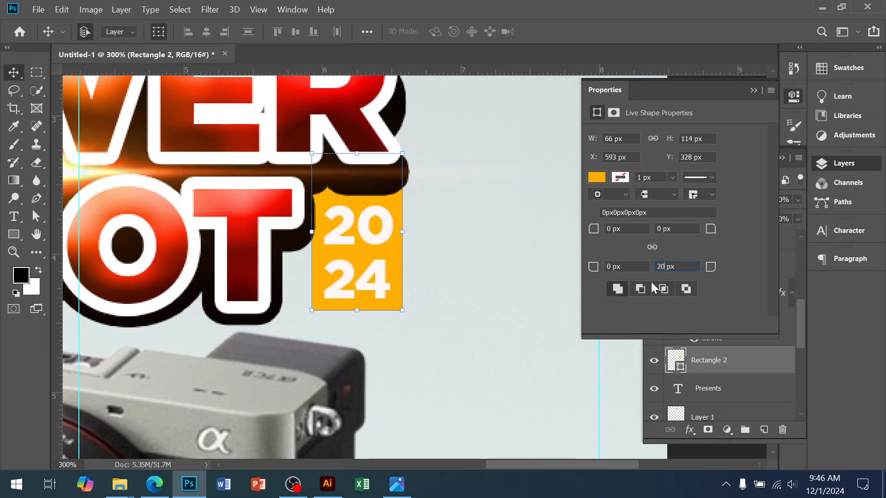
pyautogui.click(470, 329)
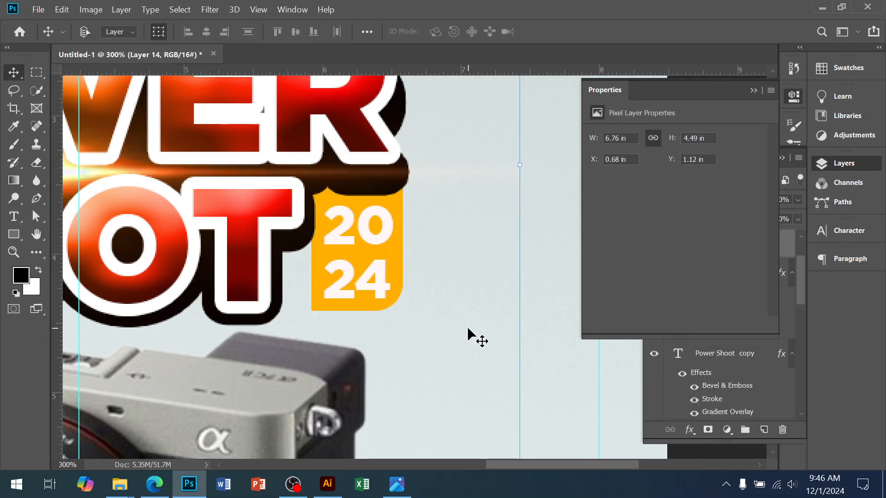
pyautogui.keyDown('ctrl'); pyautogui.keyDown('alt'); pyautogui.click(389, 252); pyautogui.keyUp('alt'); pyautogui.keyUp('ctrl')
pyautogui.keyDown('ctrl'); pyautogui.keyDown('alt'); pyautogui.click(389, 252); pyautogui.keyUp('alt'); pyautogui.keyUp('ctrl')
pyautogui.keyDown('ctrl'); pyautogui.keyDown('alt'); pyautogui.click(389, 251); pyautogui.keyUp('alt'); pyautogui.keyUp('ctrl')
pyautogui.keyDown('ctrl'); pyautogui.keyDown('alt'); pyautogui.click(388, 252); pyautogui.keyUp('alt'); pyautogui.keyUp('ctrl')
pyautogui.click(517, 356)
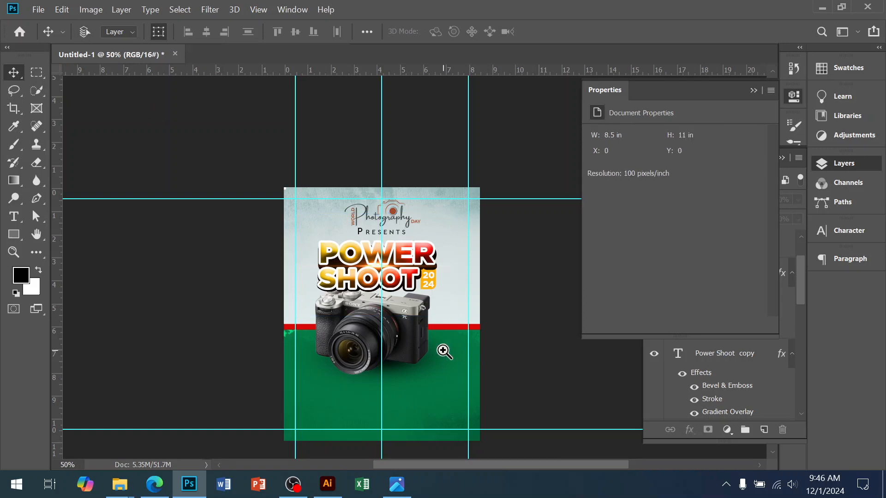
# Step: Examine the lower half of the reference flyer design for its date, time and venue columns and banner, comparing it with the current flyer
pyautogui.keyDown('ctrl'); pyautogui.click(443, 318); pyautogui.keyUp('ctrl')
pyautogui.keyDown('ctrl'); pyautogui.click(422, 298); pyautogui.keyUp('ctrl')
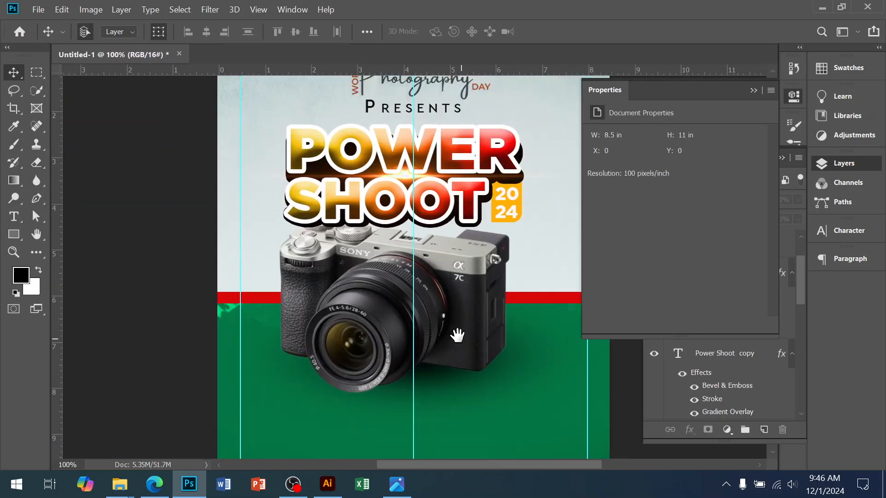
pyautogui.moveTo(458, 338); pyautogui.dragTo(441, 217)
pyautogui.click(396, 484)
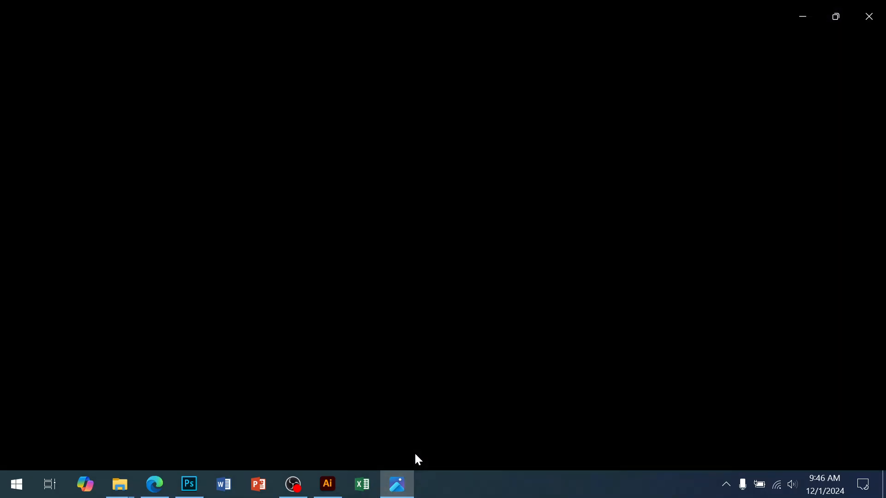
pyautogui.scroll(-3, 483, 345)
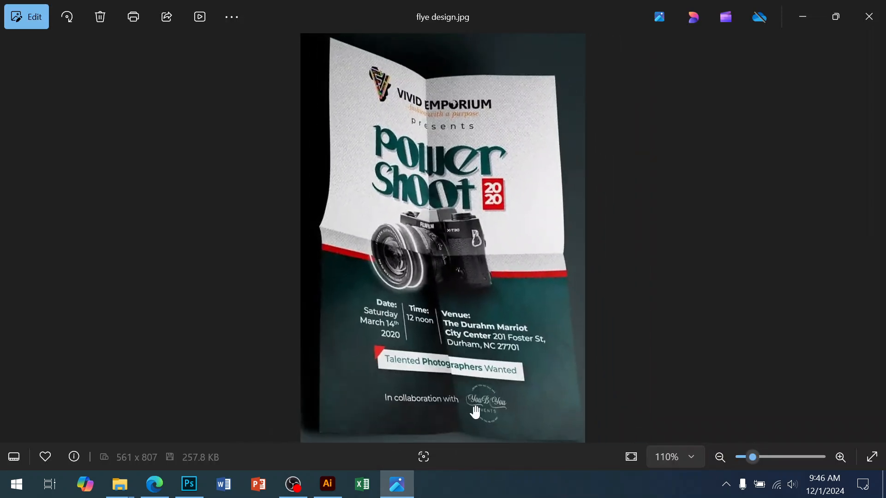
pyautogui.scroll(5, 478, 401)
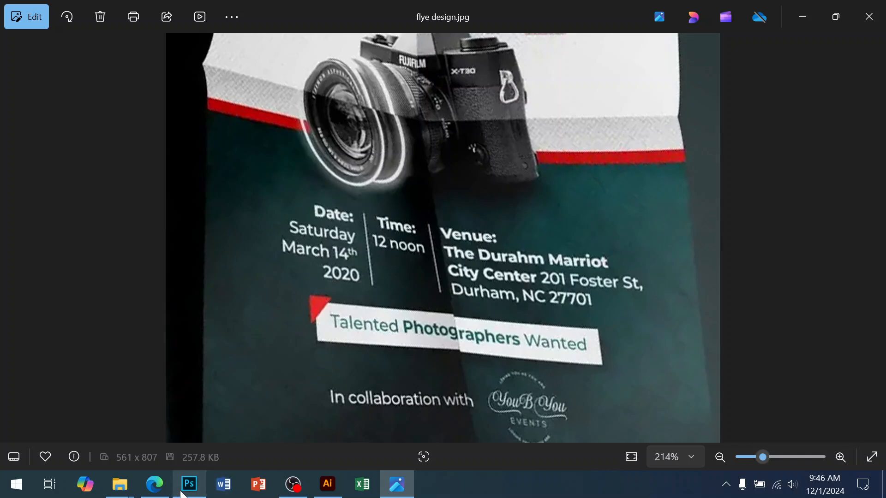
pyautogui.moveTo(181, 494)
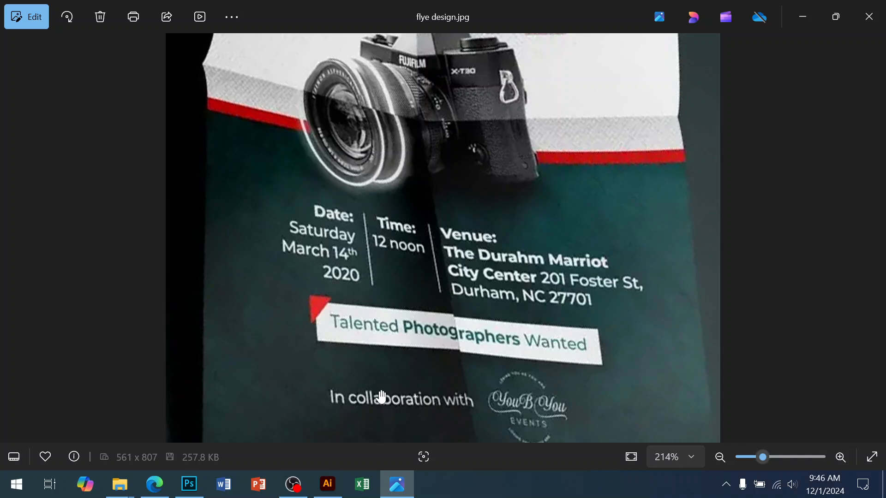
pyautogui.click(190, 483)
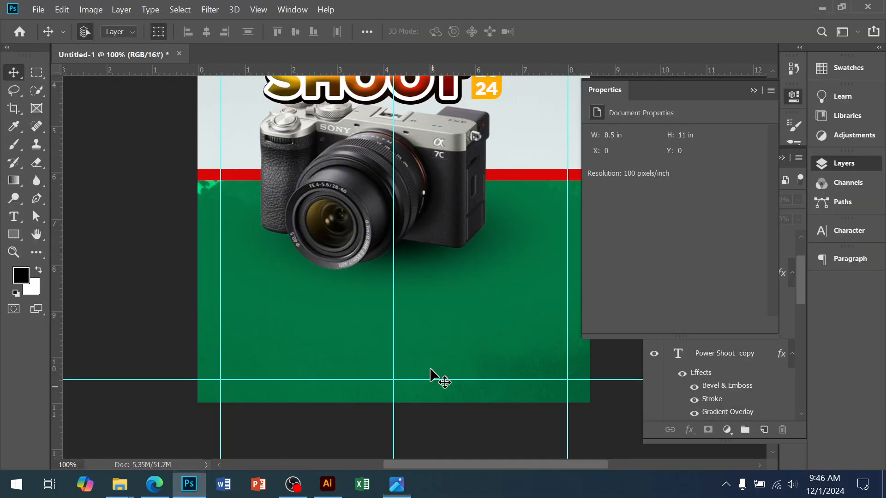
# Step: Draw a 604 by 58 px rectangle near the bottom of the green area and fill it with near-white fffbfb
pyautogui.click(14, 234)
pyautogui.moveTo(252, 339); pyautogui.dragTo(530, 365)
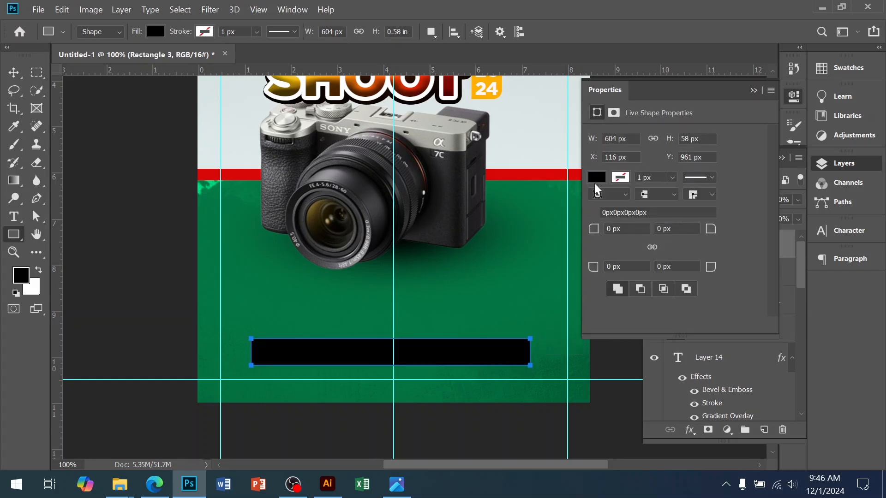
pyautogui.click(804, 277)
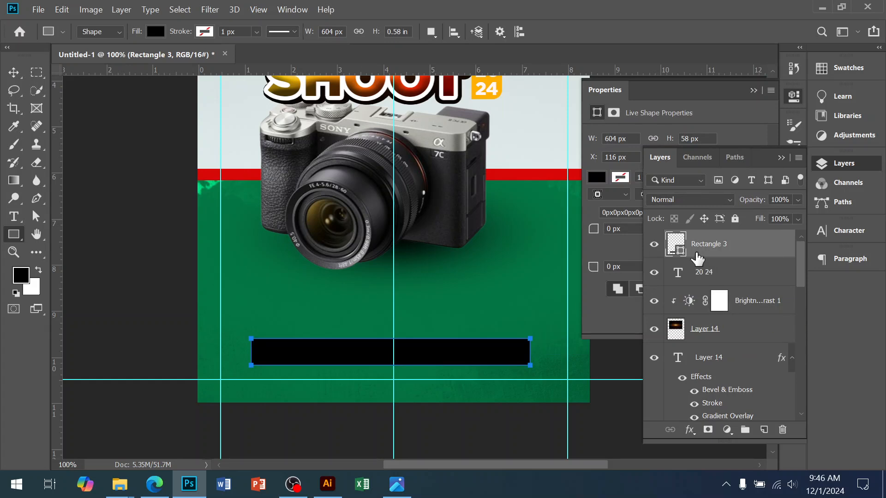
pyautogui.press('i')
pyautogui.doubleClick(679, 249)
pyautogui.moveTo(585, 180); pyautogui.dragTo(522, 90)
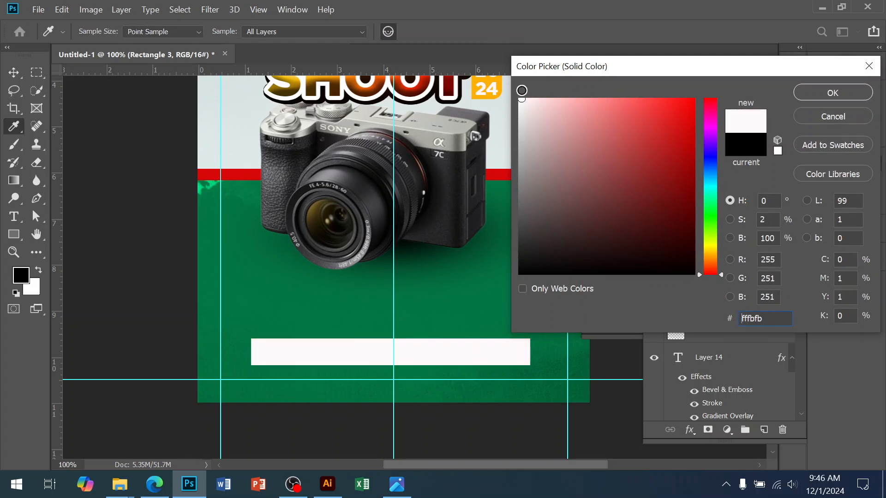
pyautogui.click(804, 92)
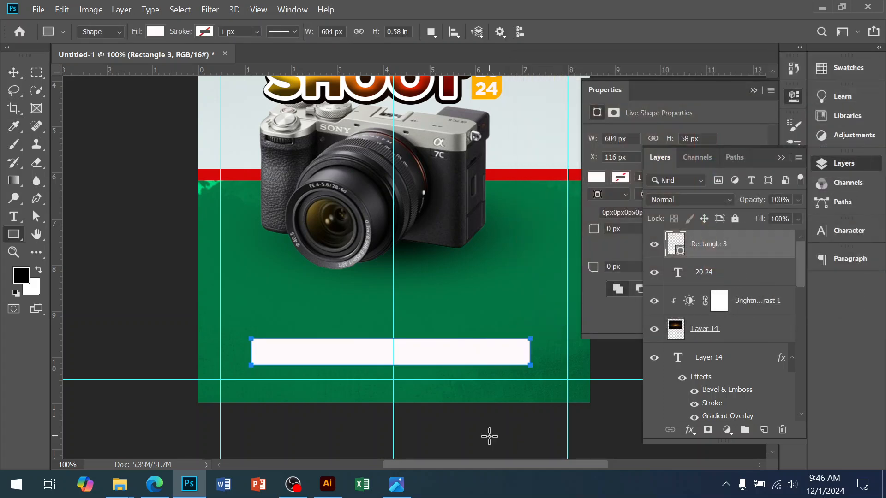
pyautogui.click(473, 389)
pyautogui.press('BackSpace')
pyautogui.click(480, 187)
# Step: Add the text DATE in 20 pt Gotham Pro Black on the green area between the camera and the white bar
pyautogui.press('v')
pyautogui.keyDown('ctrl'); pyautogui.click(413, 328); pyautogui.keyUp('ctrl')
pyautogui.keyDown('ctrl'); pyautogui.click(316, 367); pyautogui.keyUp('ctrl')
pyautogui.moveTo(258, 380); pyautogui.dragTo(330, 383)
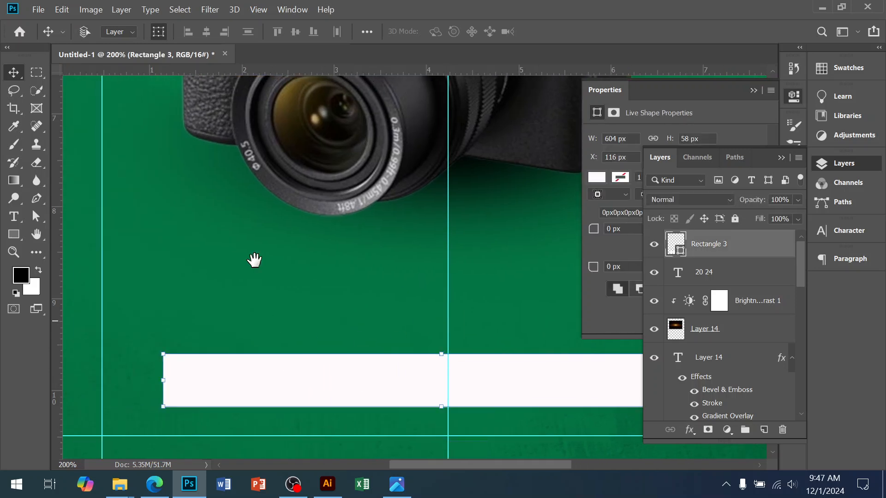
pyautogui.click(11, 216)
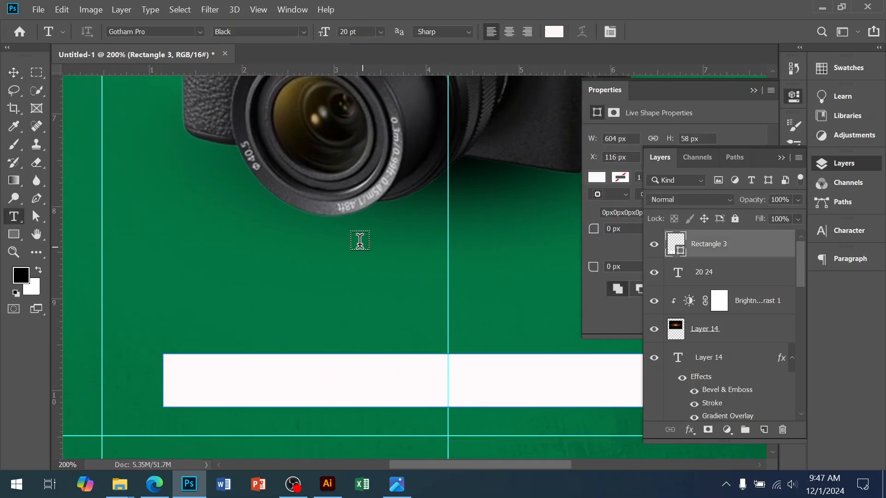
pyautogui.click(229, 289)
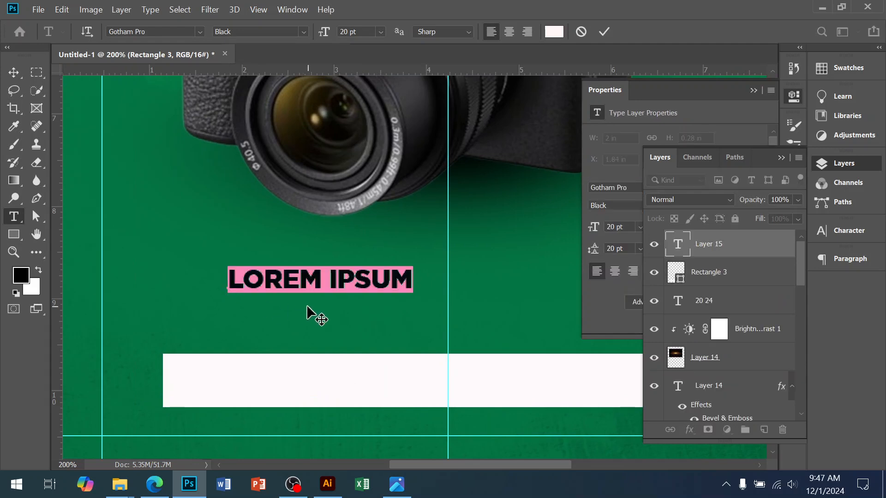
pyautogui.write('C')
pyautogui.write('DATE')
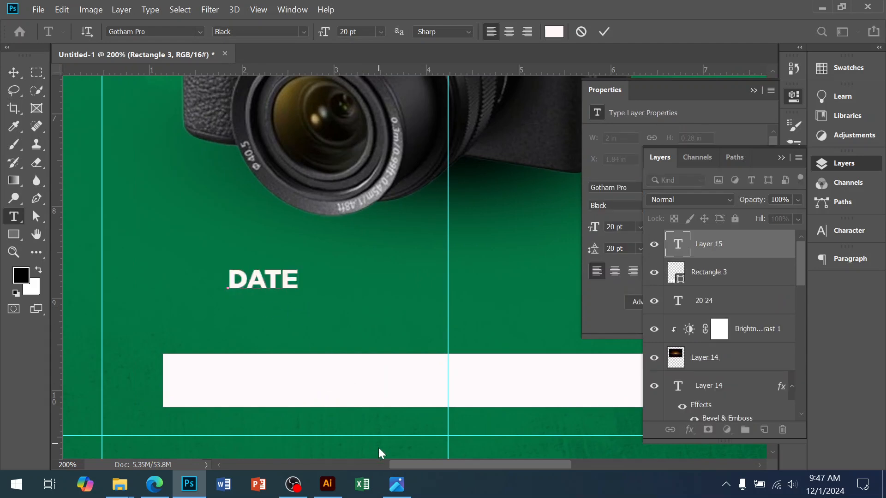
# Step: Add a second line reading SADA below DATE, following the reference flyer, and commit the text
pyautogui.click(397, 485)
pyautogui.click(401, 494)
pyautogui.press('Return')
pyautogui.write('SADA')
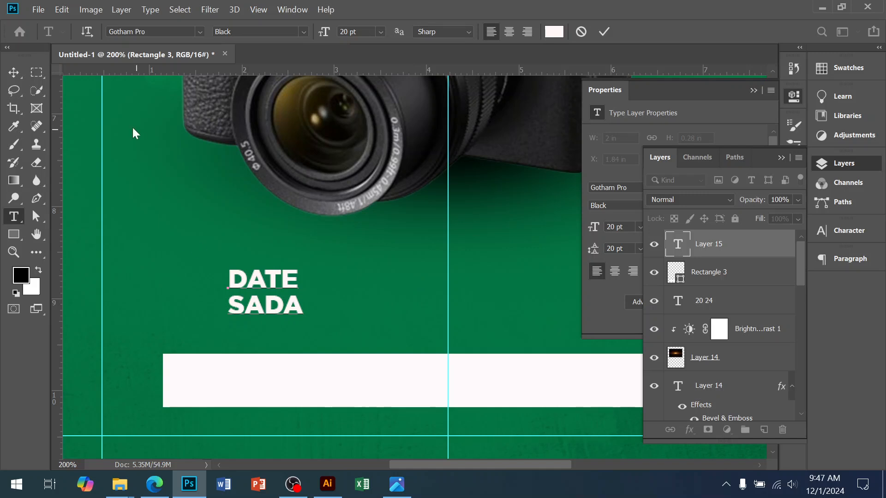
pyautogui.click(14, 73)
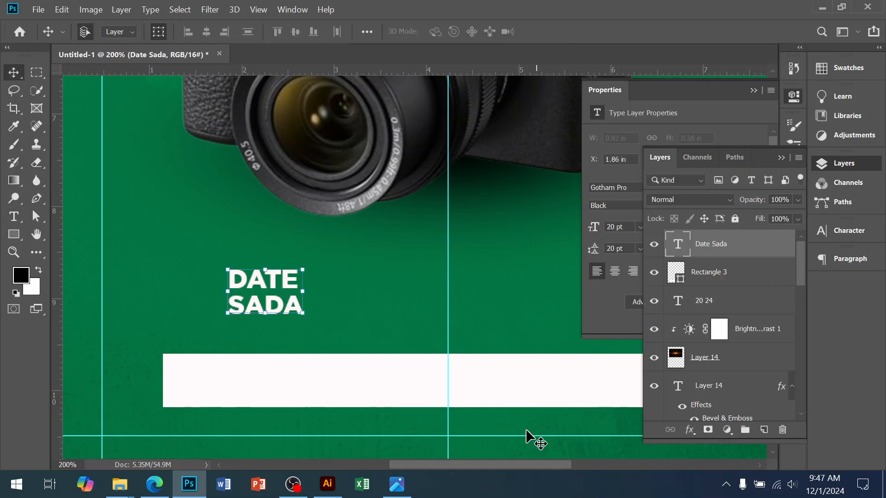
# Step: Turn off All Caps for the Date Sada text, right-align it and place it at about X 1.68 in, Y 8.51 in
pyautogui.click(603, 298)
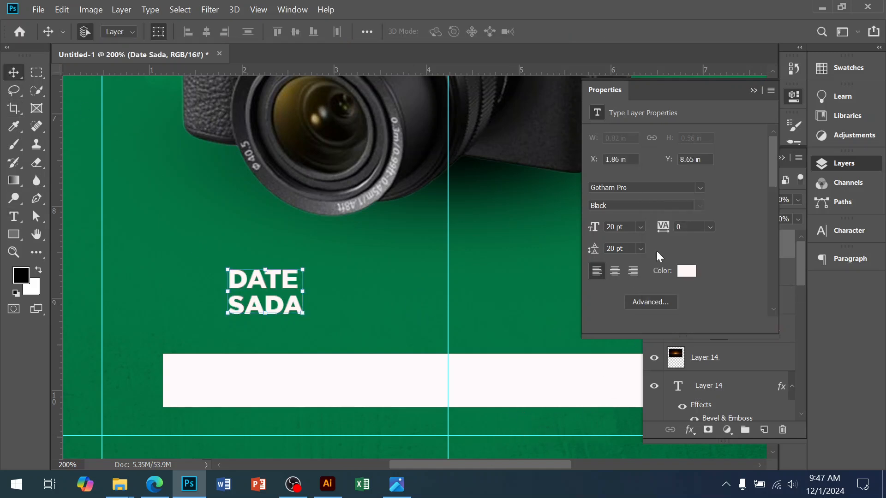
pyautogui.click(848, 231)
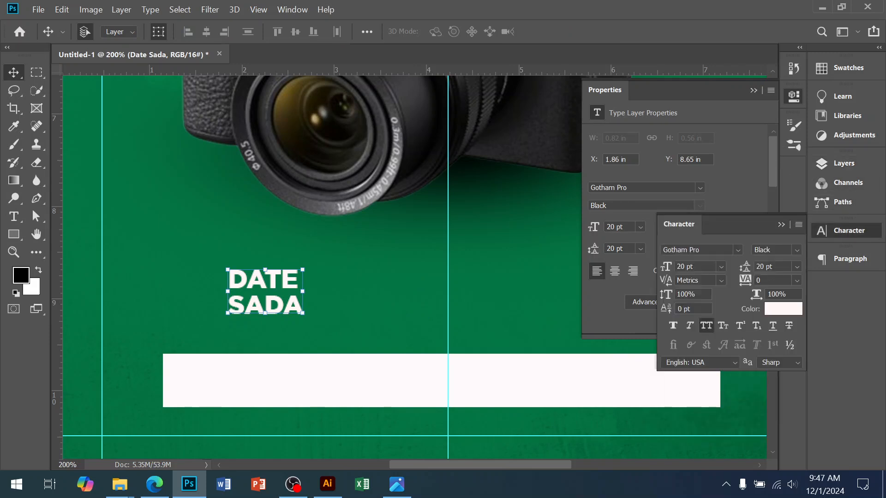
pyautogui.click(706, 326)
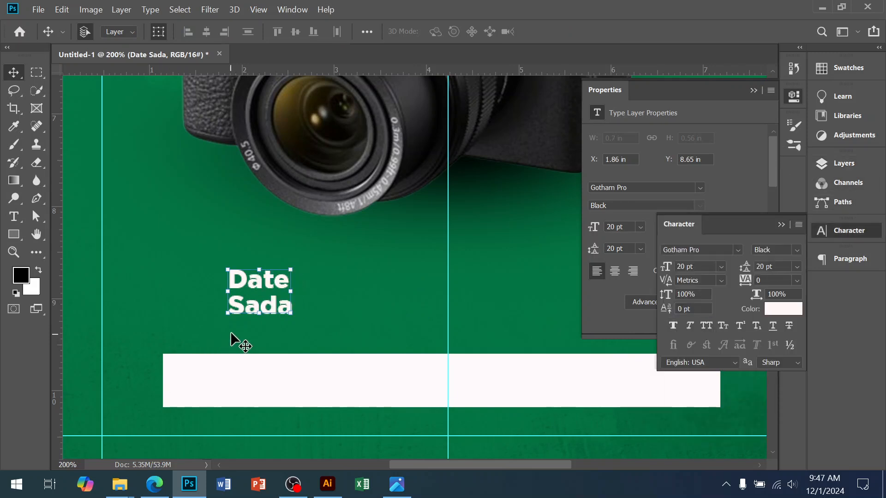
pyautogui.moveTo(248, 280); pyautogui.dragTo(281, 281)
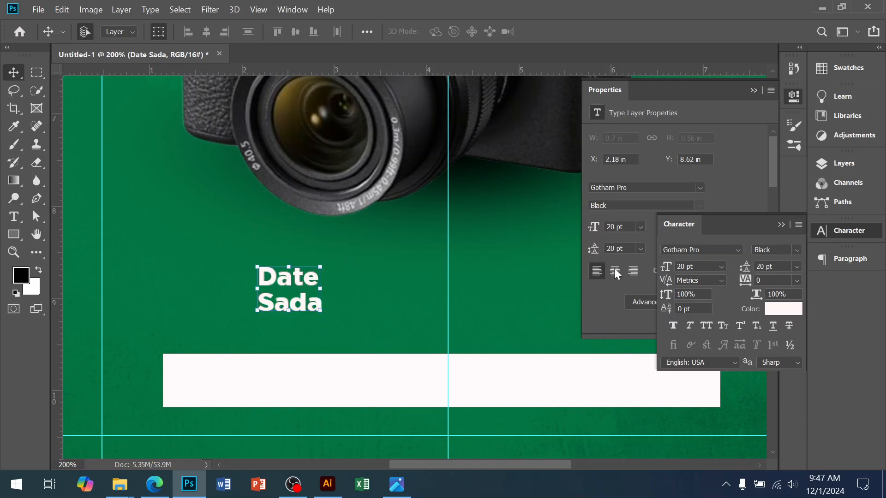
pyautogui.click(632, 276)
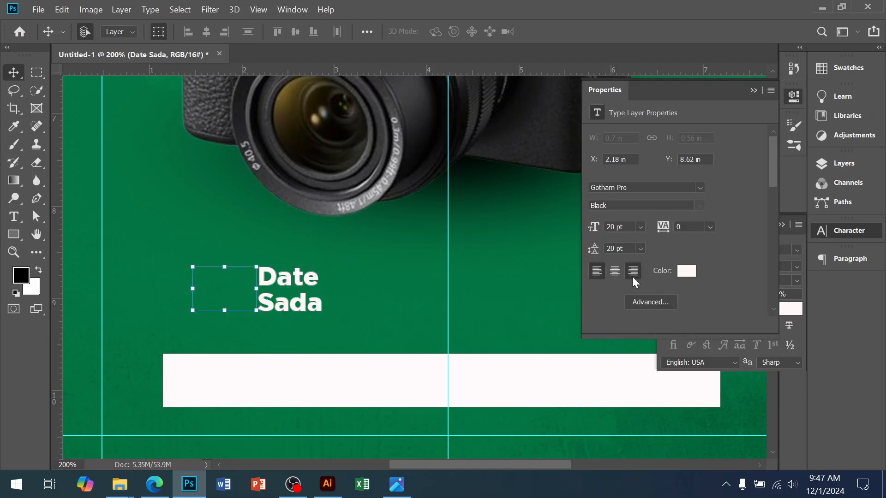
pyautogui.moveTo(270, 293); pyautogui.dragTo(290, 283)
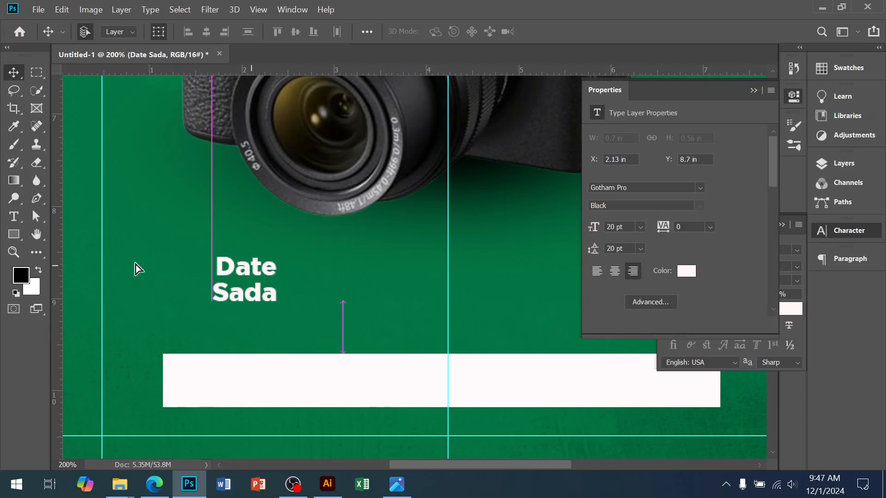
# Step: Draw a vertical line about 109 px tall just to the right of the Date Sada text
pyautogui.rightClick(13, 235)
pyautogui.click(68, 279)
pyautogui.rightClick(13, 235)
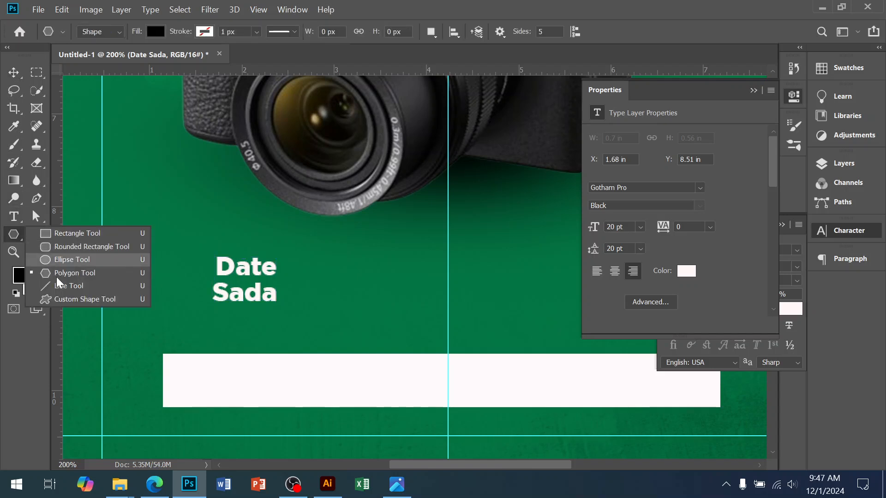
pyautogui.click(59, 283)
pyautogui.moveTo(291, 241); pyautogui.dragTo(291, 342)
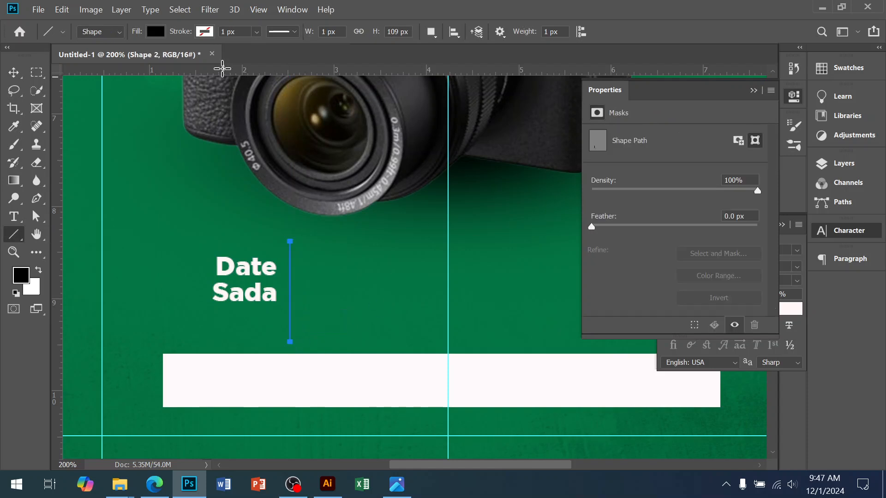
# Step: Remove the vertical line's fill, give it a white stroke and adjust the stroke width
pyautogui.click(156, 32)
pyautogui.click(96, 57)
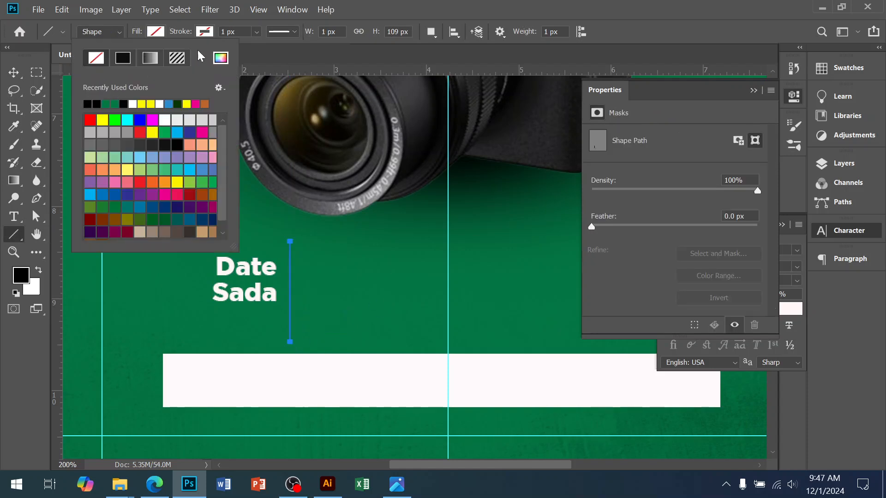
pyautogui.click(208, 31)
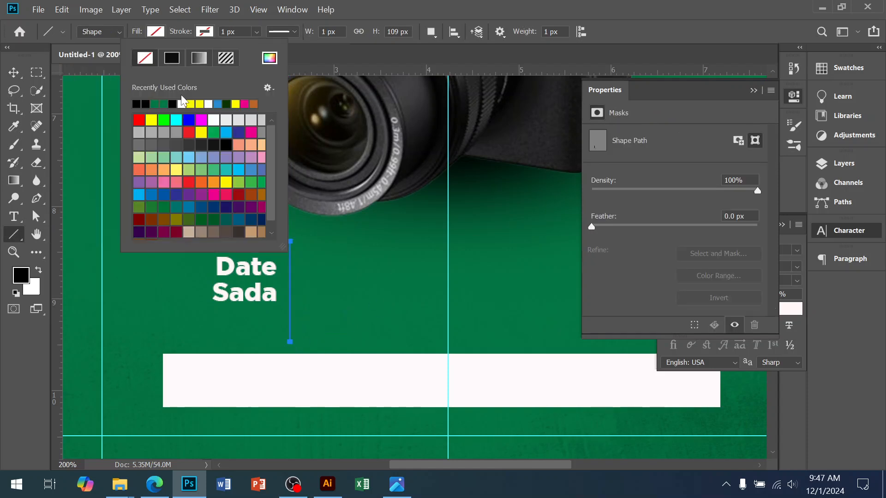
pyautogui.click(214, 120)
pyautogui.click(256, 33)
pyautogui.moveTo(271, 52); pyautogui.dragTo(300, 51)
pyautogui.click(13, 73)
pyautogui.click(357, 306)
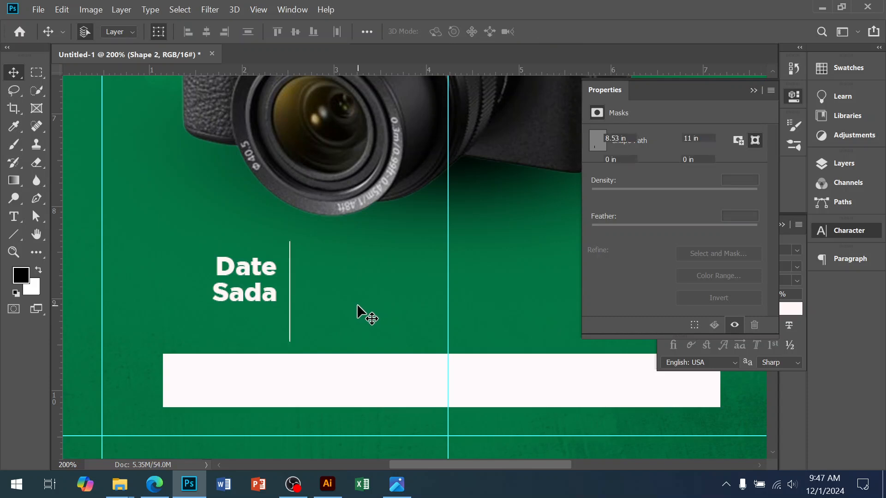
# Step: Duplicate the vertical line and shift the copy about 1.09 in to the right of the original
pyautogui.keyDown('ctrl'); pyautogui.click(289, 278); pyautogui.keyUp('ctrl')
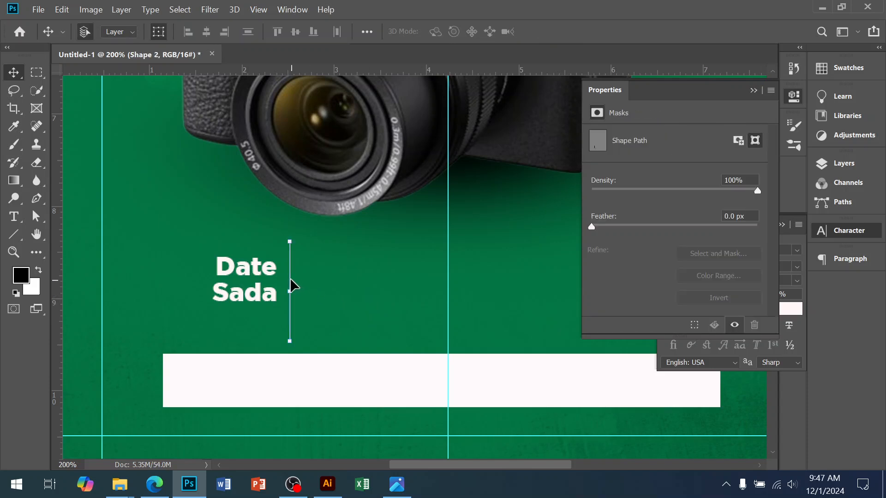
pyautogui.hotkey('ctrl', 'j')
pyautogui.hotkey('shift', 'Right')
pyautogui.hotkey('shift', 'Right')
pyautogui.hotkey('shift', 'Right')
pyautogui.hotkey('shift', 'Right')
pyautogui.hotkey('shift', 'Right')
pyautogui.hotkey('shift', 'Right')
pyautogui.hotkey('shift', 'Right')
pyautogui.hotkey('shift', 'Right')
pyautogui.hotkey('shift', 'Right')
pyautogui.hotkey('shift', 'Right')
pyautogui.hotkey('shift', 'Right')
pyautogui.hotkey('shift', 'Right')
pyautogui.hotkey('shift', 'Right')
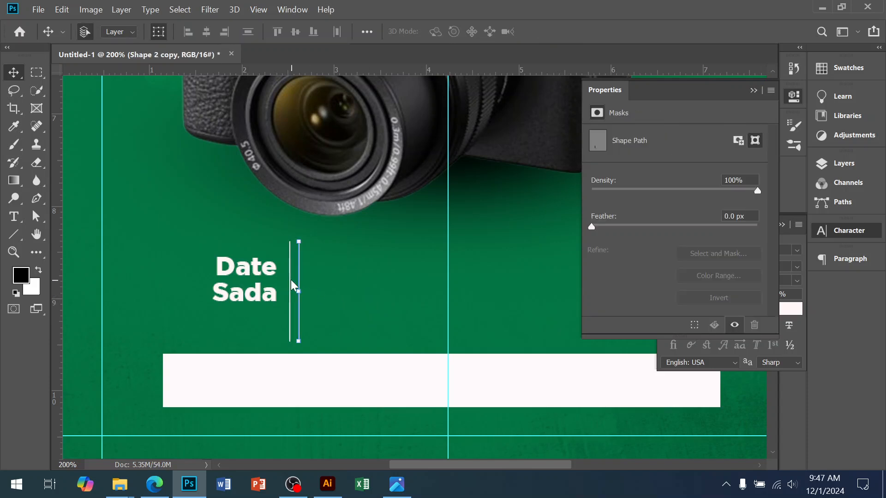
pyautogui.hotkey('shift', 'Right')
pyautogui.hotkey('shift', 'Right')
pyautogui.hotkey('shift', 'Left')
pyautogui.hotkey('shift', 'Left')
pyautogui.hotkey('shift', 'Left')
pyautogui.hotkey('shift', 'Left')
pyautogui.press('ctrl')
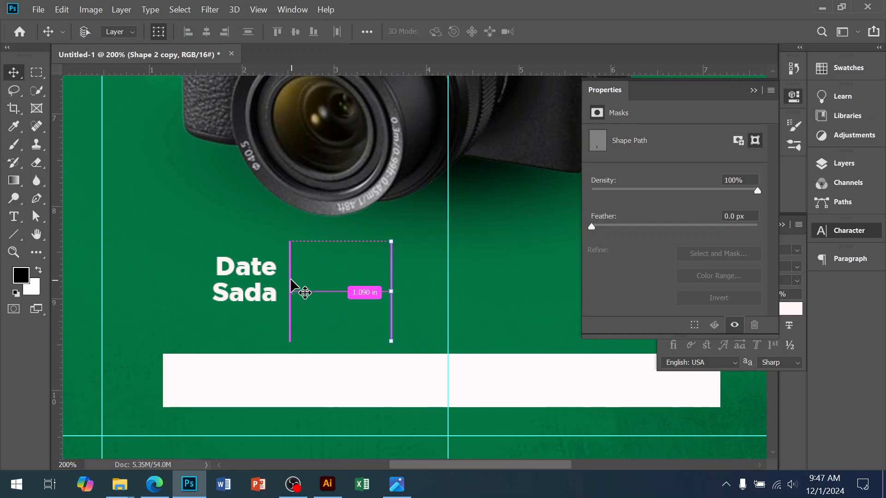
# Step: Duplicate the second vertical line and shift this copy right to about 5.3 in on the horizontal ruler
pyautogui.hotkey('ctrl', 'j')
pyautogui.hotkey('shift', 'Right')
pyautogui.hotkey('shift', 'Right')
pyautogui.hotkey('shift', 'Right')
pyautogui.hotkey('shift', 'Right')
pyautogui.hotkey('shift', 'Right')
pyautogui.hotkey('shift', 'Right')
pyautogui.hotkey('shift', 'Right')
pyautogui.hotkey('shift', 'Right')
pyautogui.hotkey('shift', 'Right')
pyautogui.hotkey('shift', 'Right')
pyautogui.hotkey('shift', 'Right')
pyautogui.hotkey('shift', 'Right')
pyautogui.hotkey('shift', 'Right')
pyautogui.hotkey('shift', 'Right')
pyautogui.hotkey('shift', 'Right')
pyautogui.hotkey('shift', 'Right')
pyautogui.hotkey('shift', 'Right')
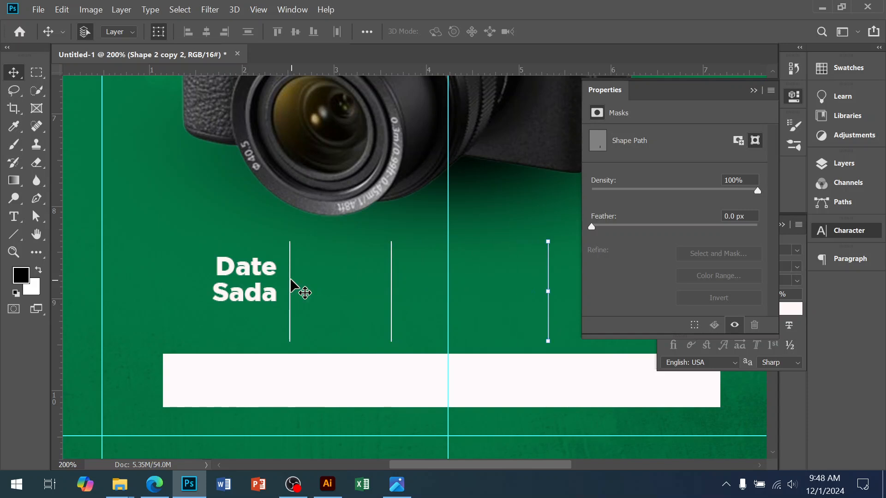
# Step: Select the vertical divider lines together and open the full set of alignment and distribution options
pyautogui.click(389, 283)
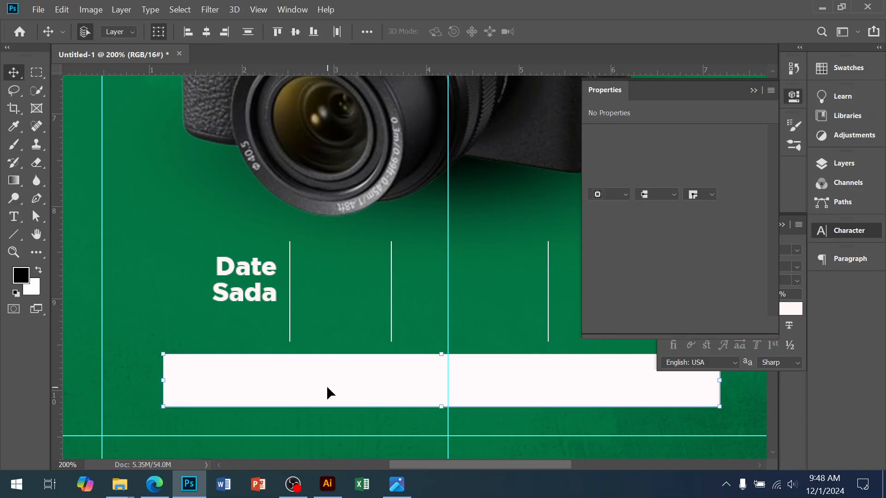
pyautogui.click(291, 292)
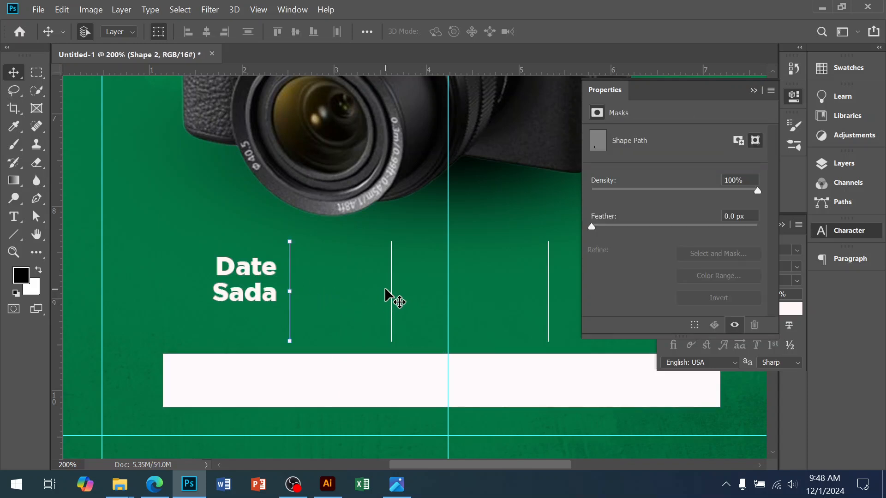
pyautogui.keyDown('shift'); pyautogui.click(391, 288); pyautogui.keyUp('shift')
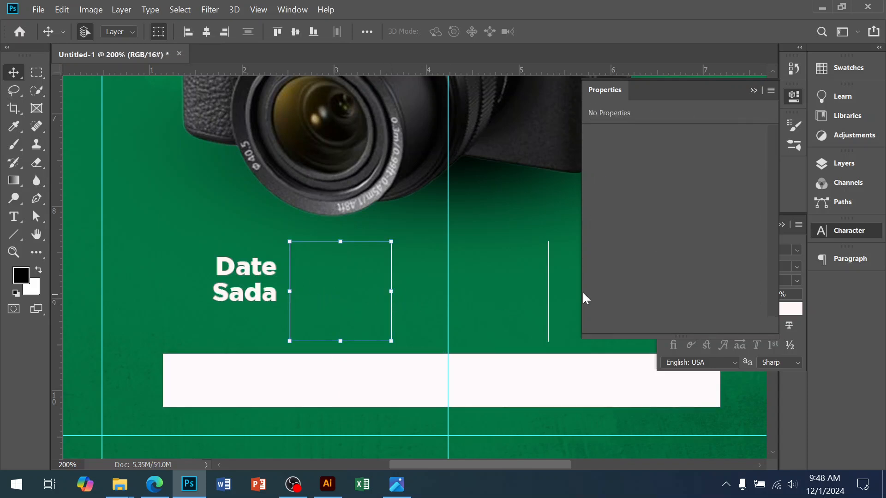
pyautogui.keyDown('shift'); pyautogui.click(548, 280); pyautogui.keyUp('shift')
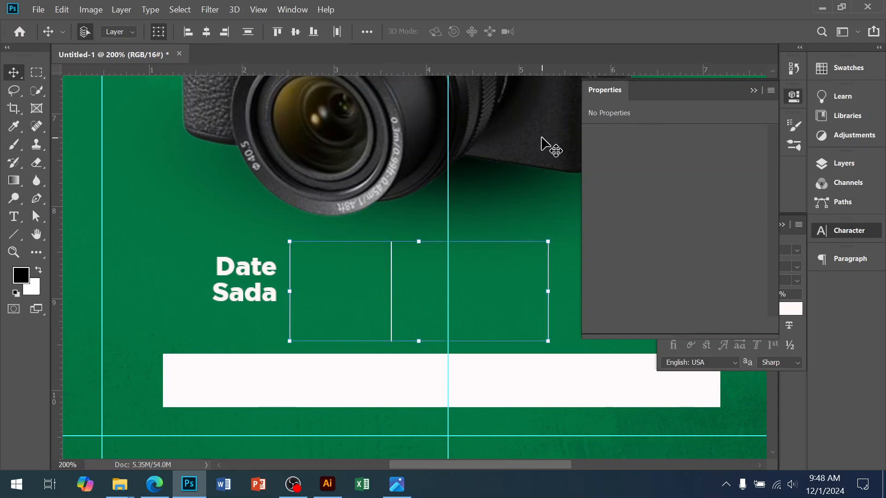
pyautogui.click(368, 32)
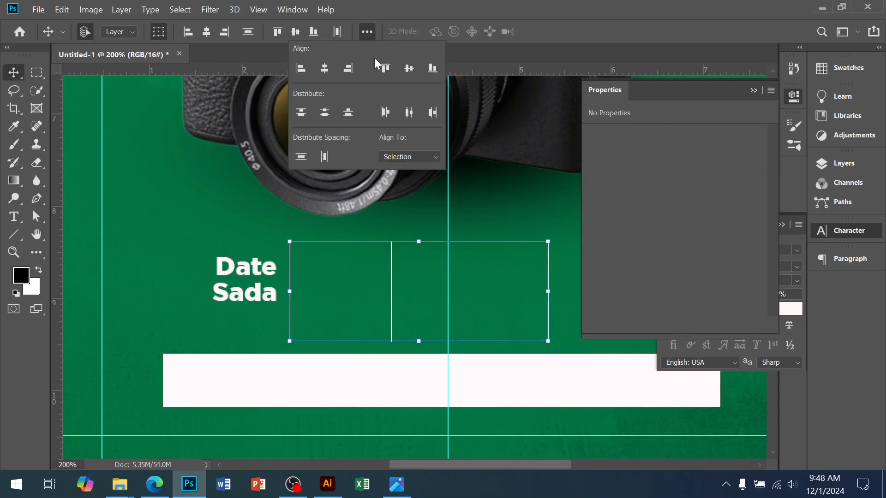
# Step: Distribute the three vertical divider lines by horizontal centers and shift them all about 0.3 in to the right
pyautogui.click(408, 117)
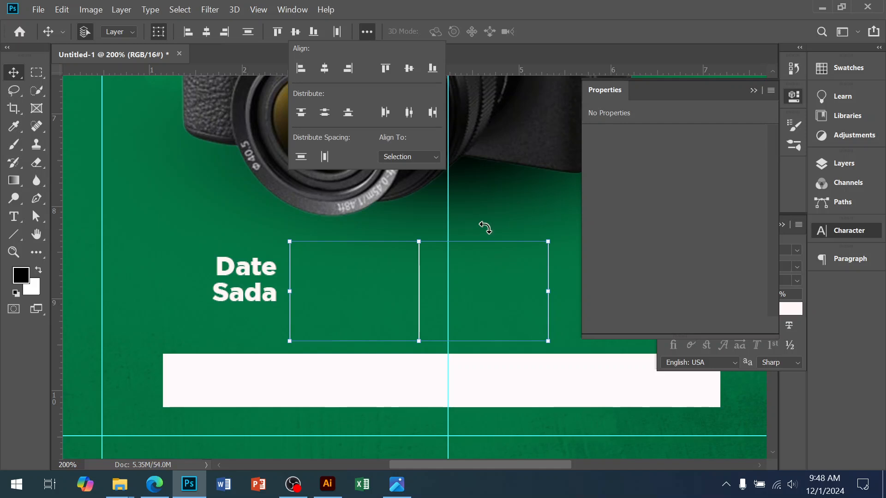
pyautogui.click(835, 164)
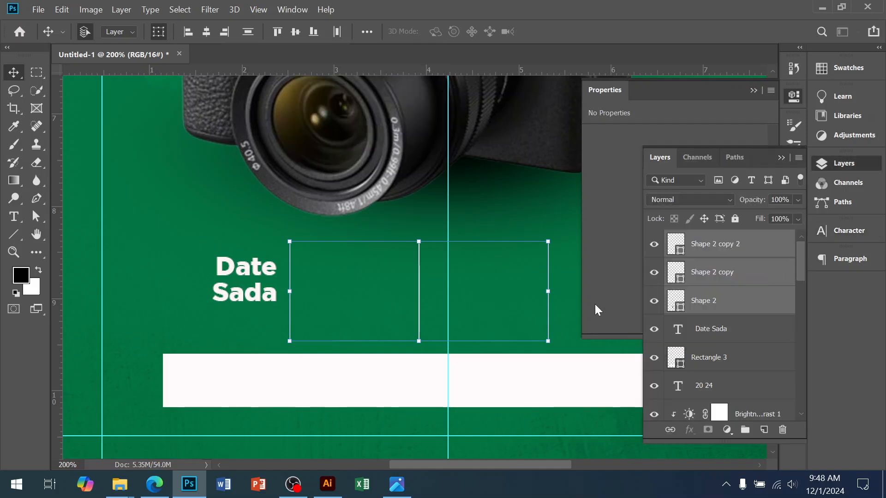
pyautogui.hotkey('shift', 'Right')
pyautogui.hotkey('shift', 'Right')
pyautogui.hotkey('shift', 'Right')
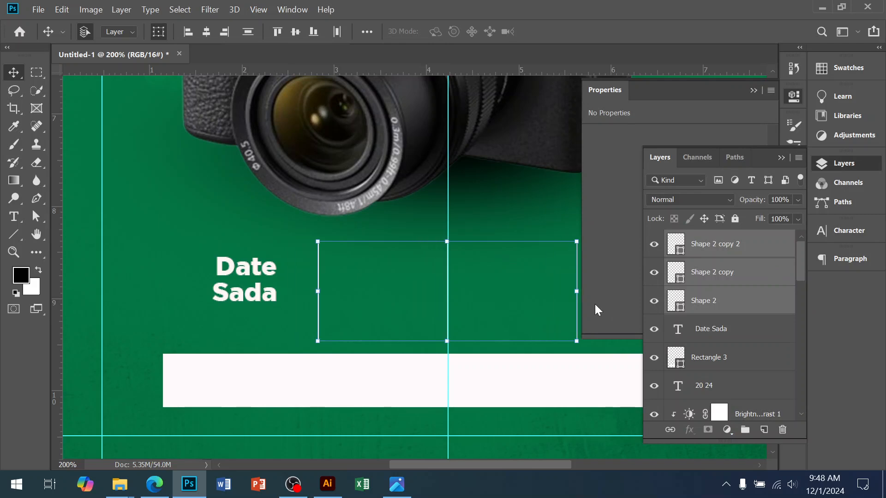
pyautogui.click(397, 484)
pyautogui.click(397, 484)
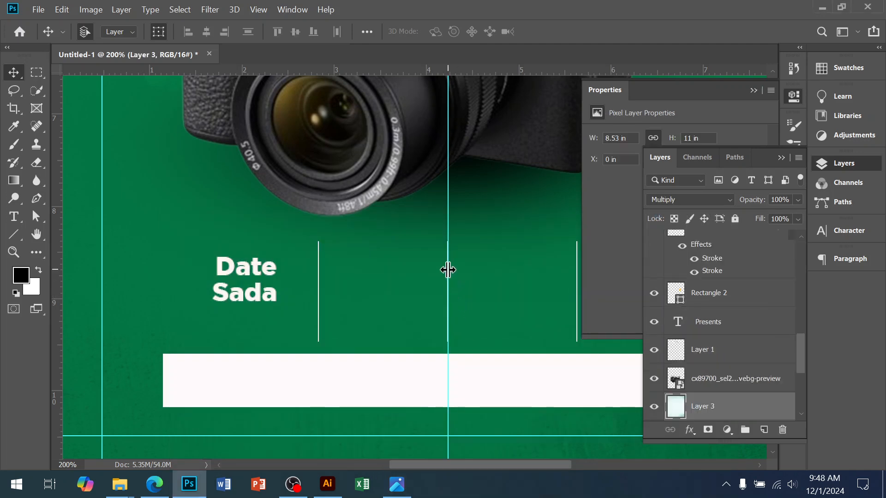
# Step: Move the vertical center guide slightly left off the middle divider line and delete that line
pyautogui.scroll(4, 461, 286)
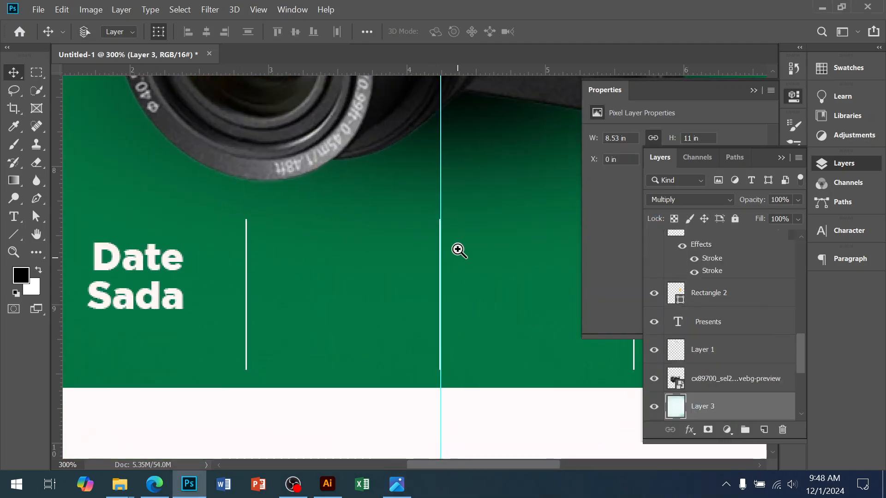
pyautogui.scroll(1, 457, 251)
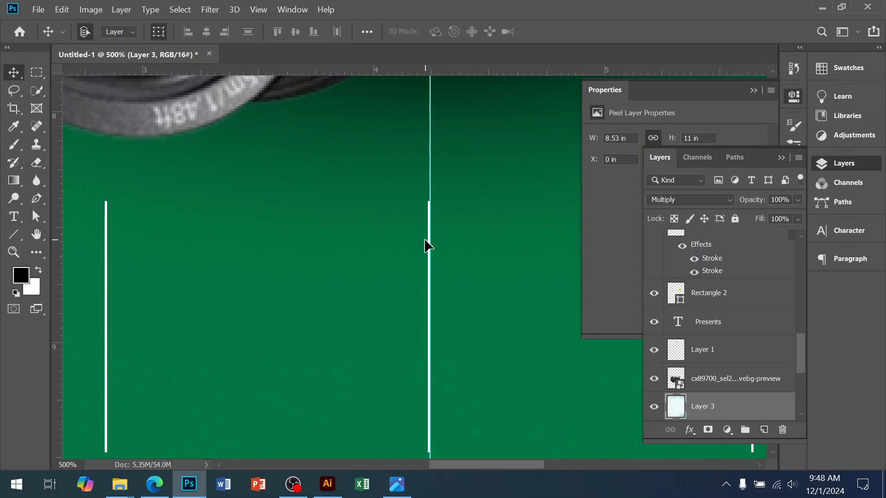
pyautogui.moveTo(428, 238); pyautogui.dragTo(406, 235)
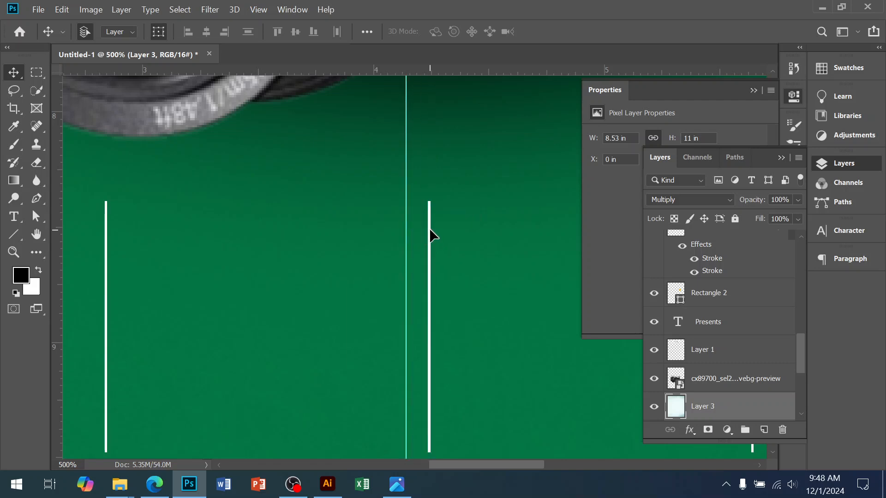
pyautogui.click(429, 229)
pyautogui.press('Delete')
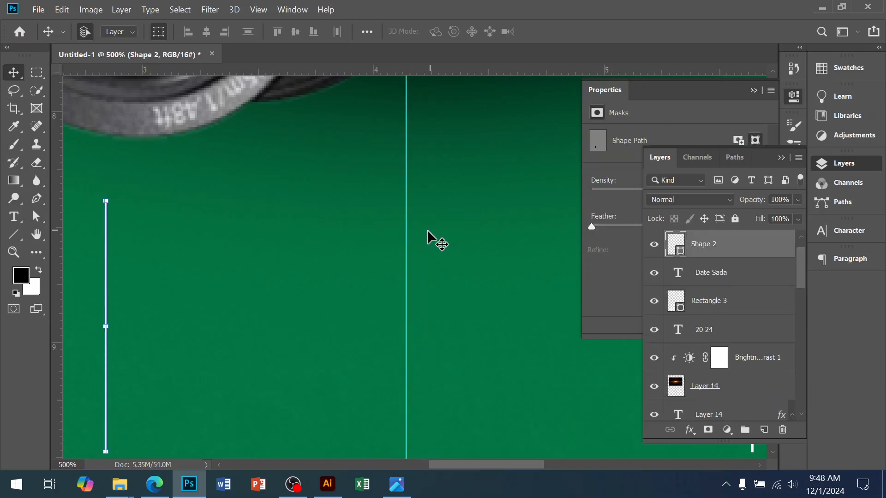
# Step: Move the rightmost divider line left to about 4.8 in on the horizontal ruler
pyautogui.scroll(-1, 485, 303)
pyautogui.keyDown('ctrl'); pyautogui.keyDown('alt'); pyautogui.click(485, 304); pyautogui.keyUp('alt'); pyautogui.keyUp('ctrl')
pyautogui.keyDown('ctrl'); pyautogui.keyDown('alt'); pyautogui.click(486, 304); pyautogui.keyUp('alt'); pyautogui.keyUp('ctrl')
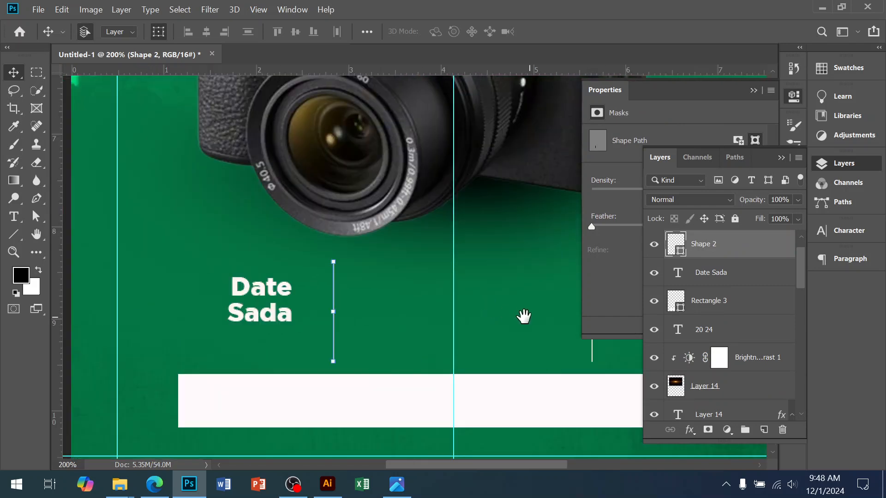
pyautogui.moveTo(527, 317); pyautogui.dragTo(464, 311)
pyautogui.moveTo(525, 303); pyautogui.dragTo(483, 298)
pyautogui.hotkey('ctrl', 'z')
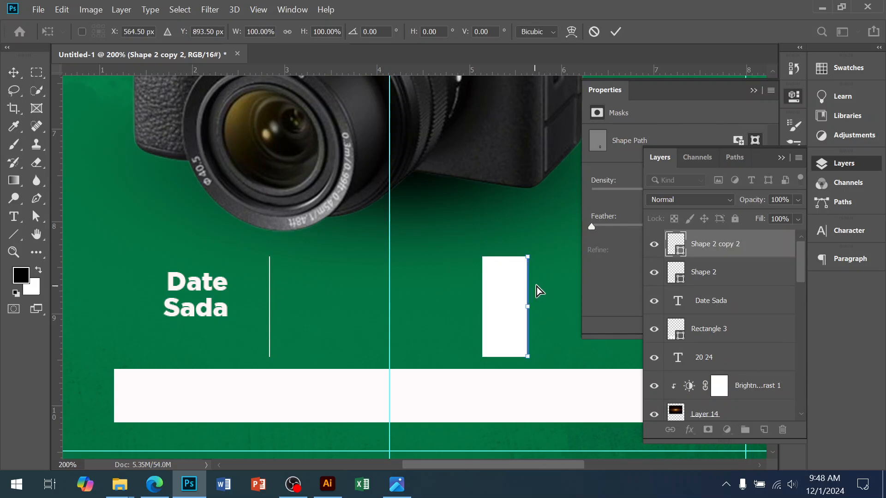
pyautogui.press('Return')
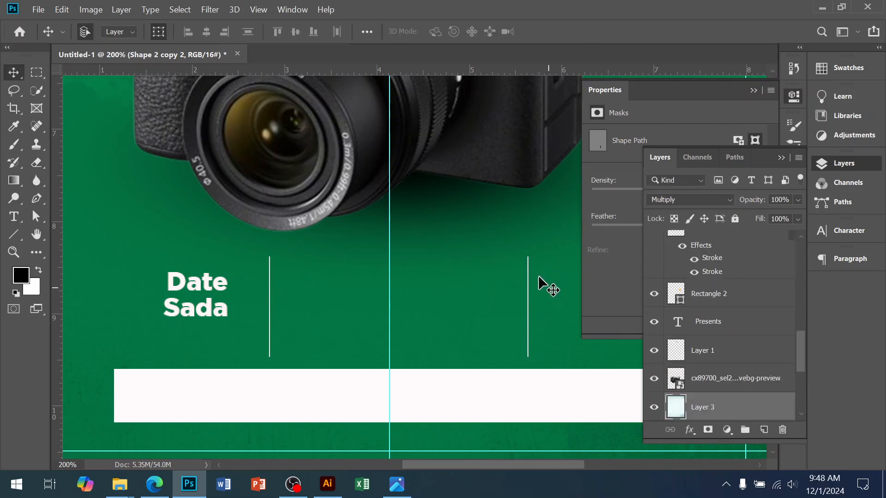
pyautogui.moveTo(527, 271); pyautogui.dragTo(450, 275)
# Step: Select both remaining divider lines and shift them together about 0.3 in to the right
pyautogui.keyDown('shift'); pyautogui.click(269, 286); pyautogui.keyUp('shift')
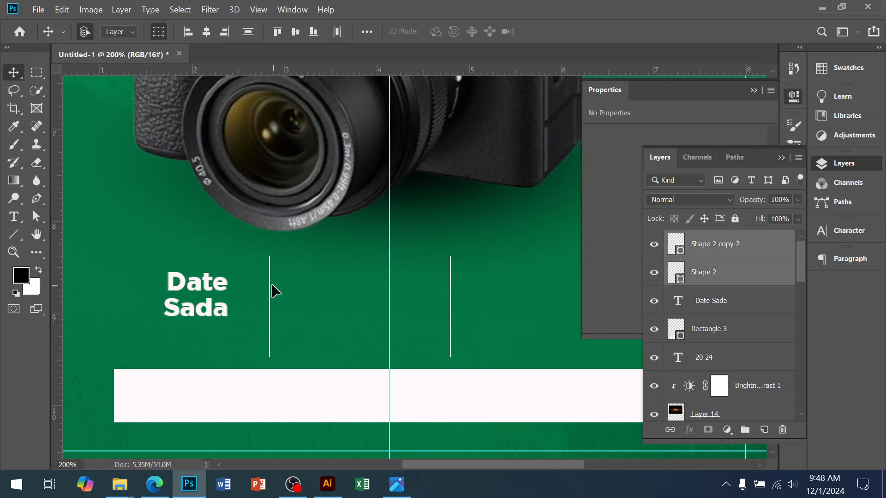
pyautogui.click(276, 400)
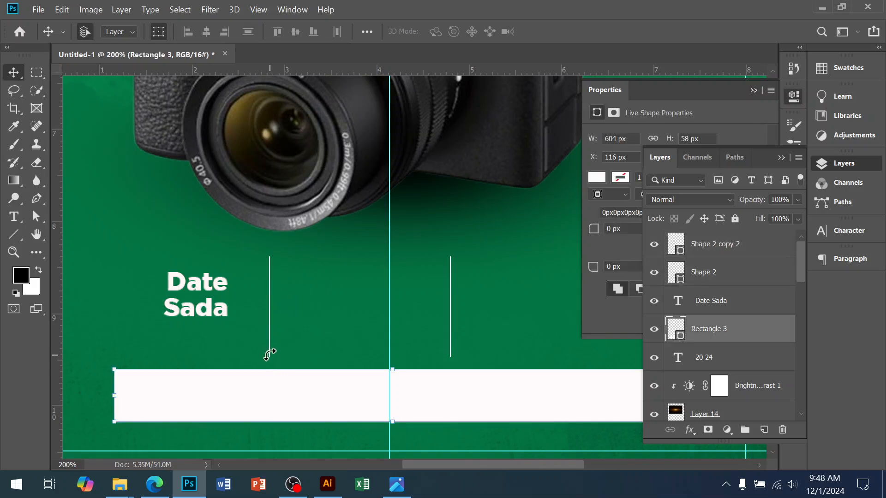
pyautogui.click(270, 305)
pyautogui.click(270, 295)
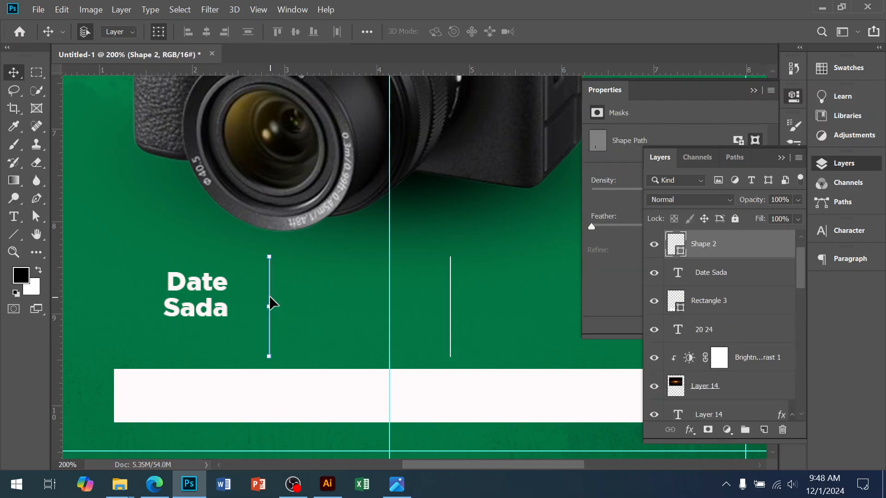
pyautogui.keyDown('shift'); pyautogui.click(450, 279); pyautogui.keyUp('shift')
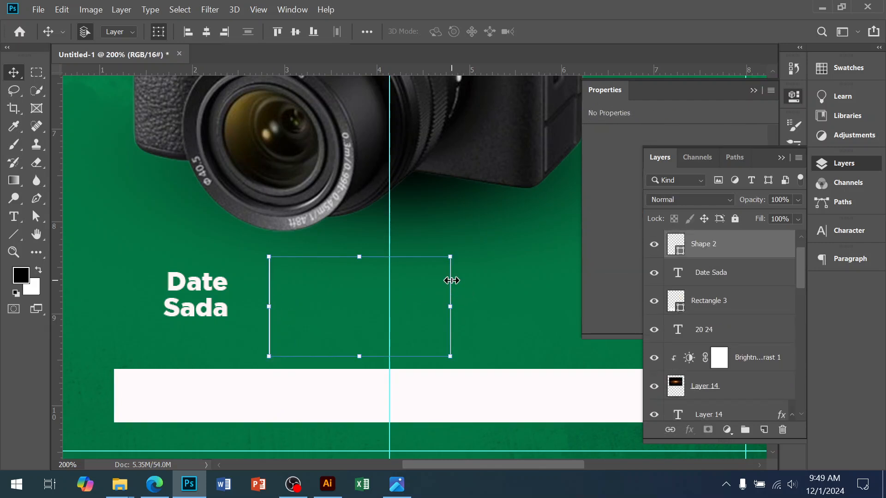
pyautogui.hotkey('shift', 'Right')
pyautogui.hotkey('shift', 'Right')
pyautogui.hotkey('shift', 'Right')
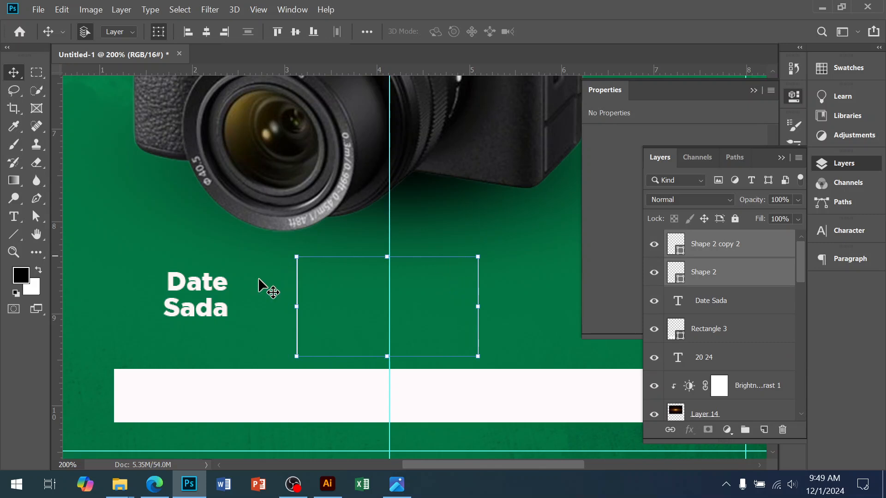
# Step: Move the "Date Sada" text closer to the first divider, duplicate it into the middle column and change the copy to "Time :"
pyautogui.moveTo(179, 303); pyautogui.dragTo(383, 310)
pyautogui.hotkey('ctrl', 'j')
pyautogui.press('t')
pyautogui.click(381, 291)
pyautogui.hotkey('ctrl', 'a')
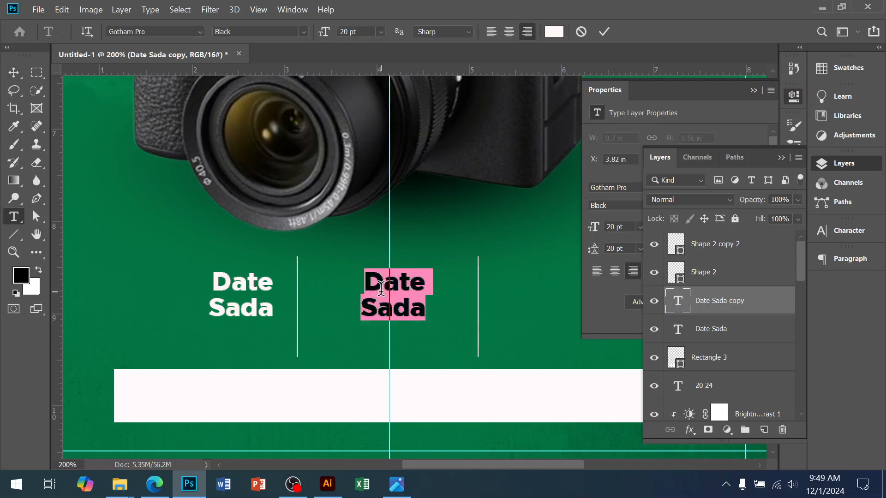
pyautogui.write('Time ')
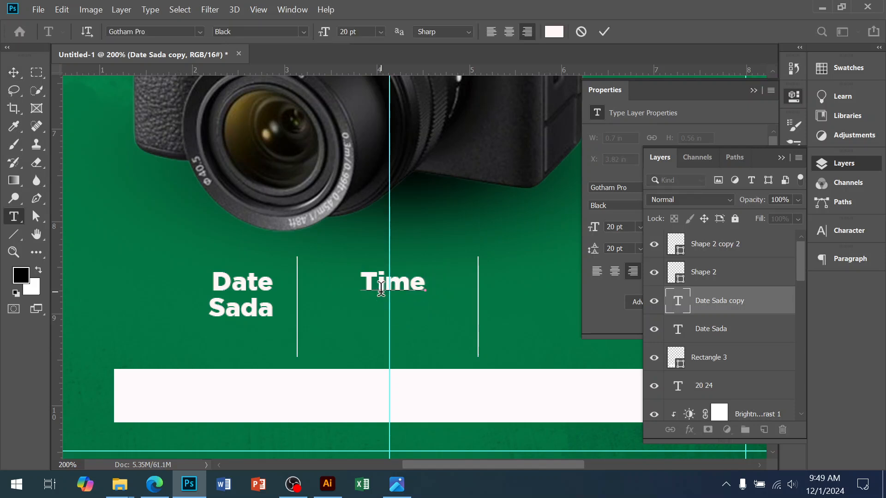
pyautogui.write(':')
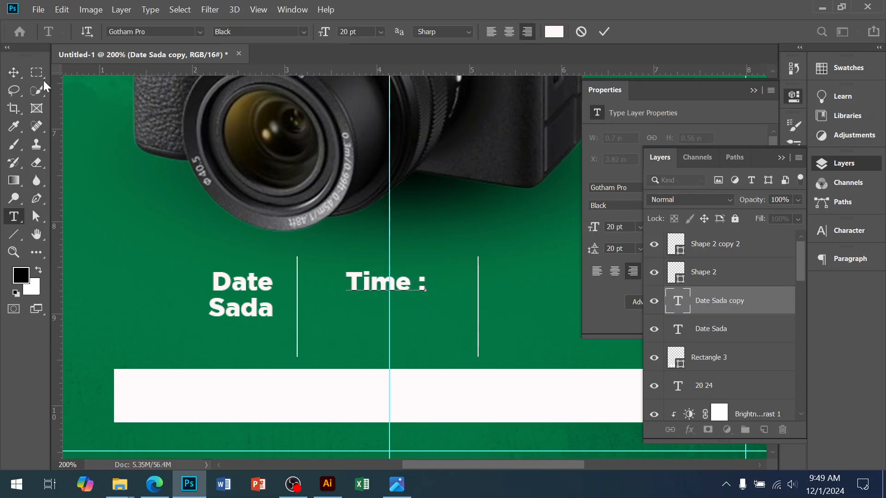
pyautogui.click(13, 72)
# Step: Duplicate the "Date Sada" text into the column right of the second divider and change the copy to "Vanue"
pyautogui.moveTo(415, 300); pyautogui.dragTo(336, 297)
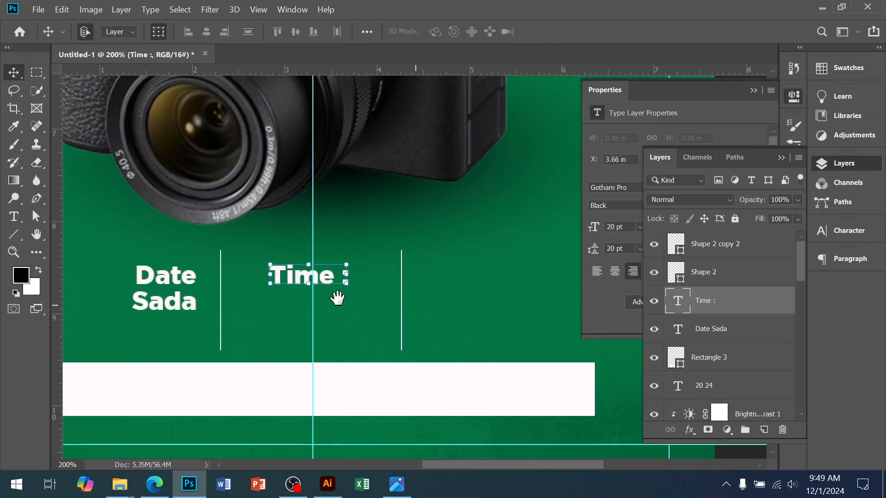
pyautogui.click(178, 280)
pyautogui.hotkey('ctrl', 'j')
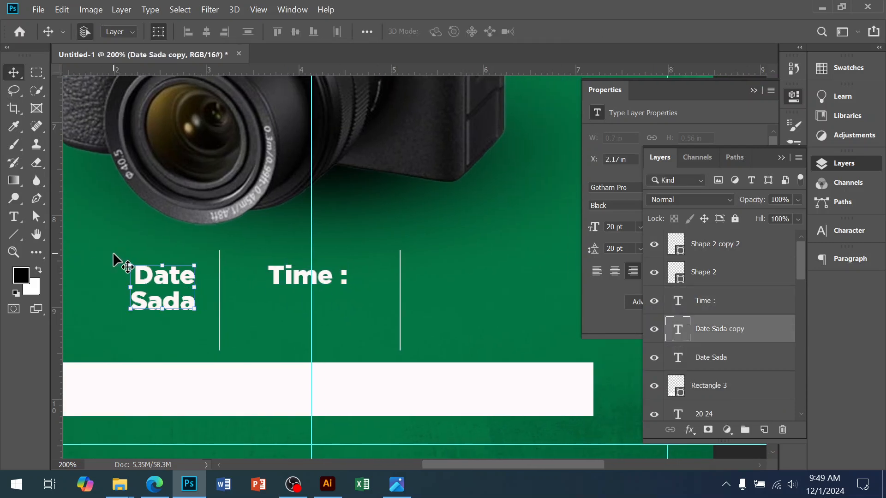
pyautogui.moveTo(166, 286); pyautogui.dragTo(453, 277)
pyautogui.press('t')
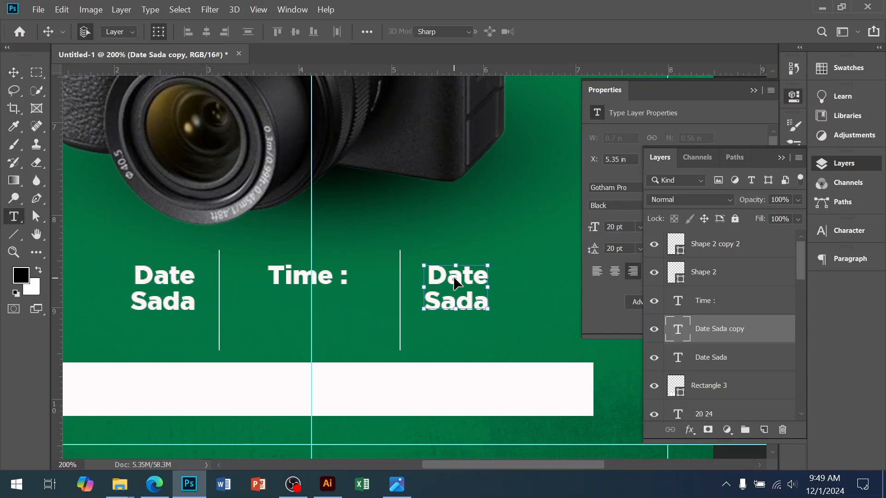
pyautogui.click(453, 277)
pyautogui.hotkey('ctrl', 'a')
pyautogui.write('Vanue')
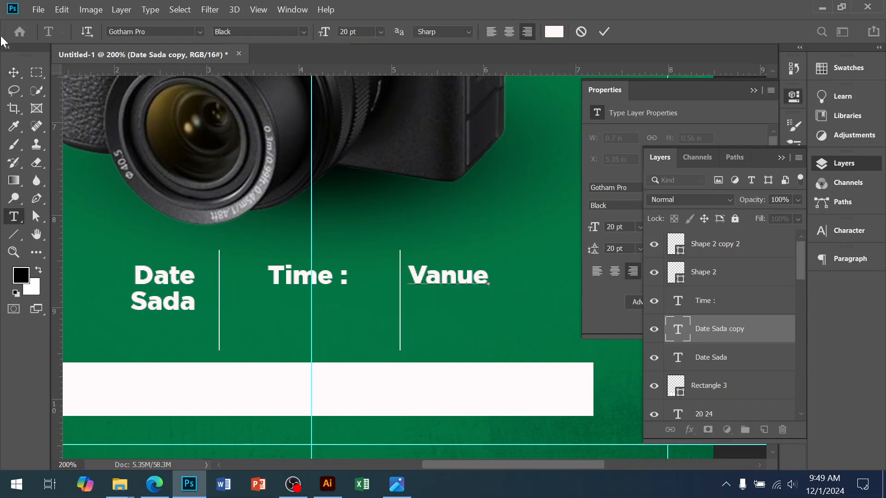
pyautogui.click(13, 73)
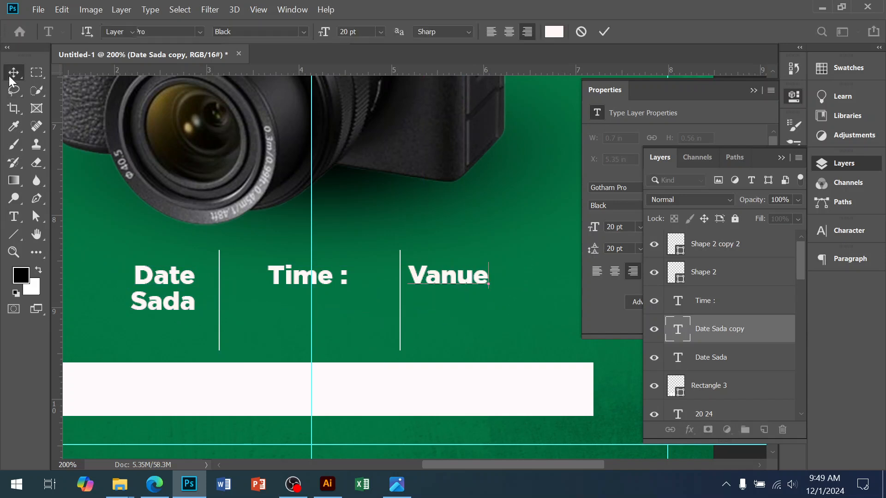
# Step: Left-align the "Vanue" text and shift it about 0.87 in left so it sits just beside the second divider
pyautogui.hotkey('shift', 'Right')
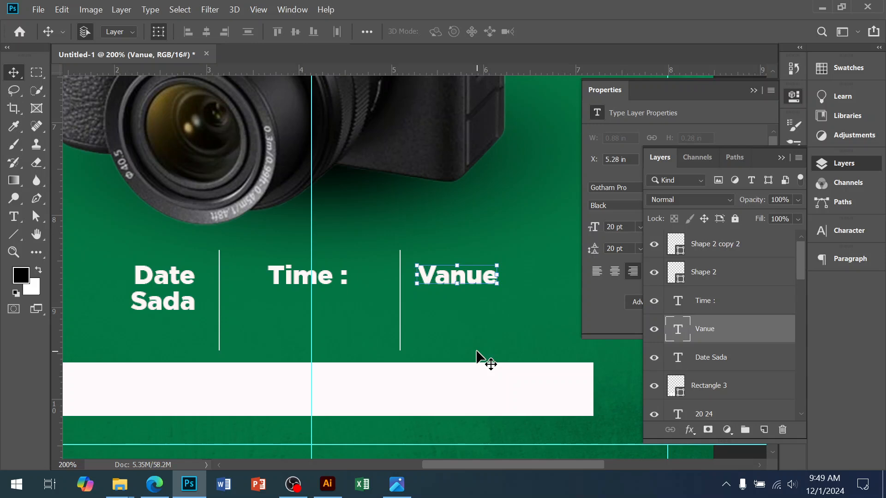
pyautogui.click(596, 271)
pyautogui.moveTo(518, 279); pyautogui.dragTo(442, 278)
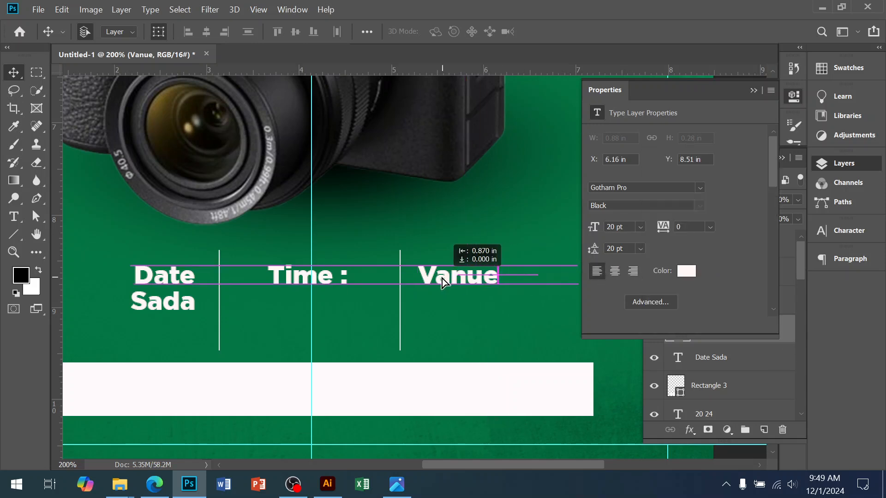
# Step: Examine the date, time and venue columns and the white banner against the reference flyer image
pyautogui.click(441, 315)
pyautogui.keyDown('alt'); pyautogui.click(407, 267); pyautogui.keyUp('alt')
pyautogui.moveTo(392, 353); pyautogui.dragTo(400, 292)
pyautogui.click(413, 380)
pyautogui.moveTo(416, 240); pyautogui.dragTo(423, 334)
pyautogui.moveTo(423, 322); pyautogui.dragTo(420, 162)
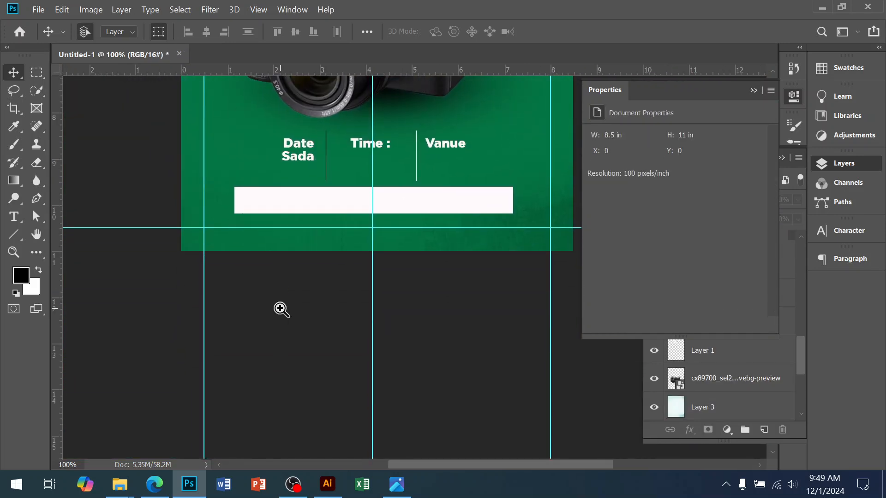
pyautogui.hotkey('ctrl', '+')
pyautogui.click(397, 485)
pyautogui.click(397, 484)
pyautogui.keyDown('ctrl'); pyautogui.click(269, 233); pyautogui.keyUp('ctrl')
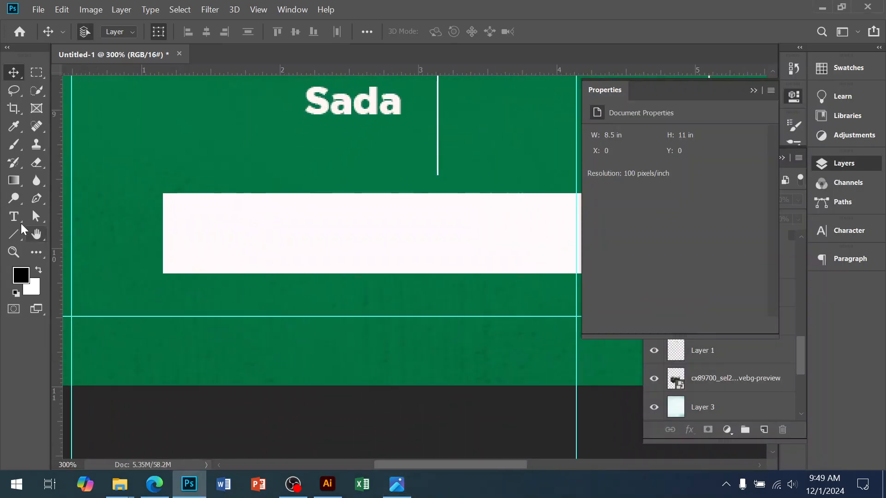
# Step: Create a three-sided polygon 100 px wide and 100 px high and place it over the white banner's left end
pyautogui.rightClick(14, 238)
pyautogui.click(41, 262)
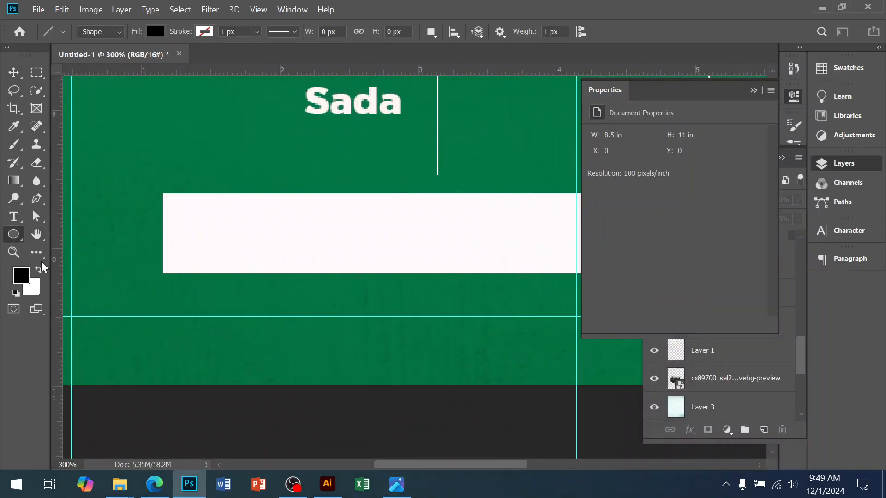
pyautogui.rightClick(15, 234)
pyautogui.click(72, 272)
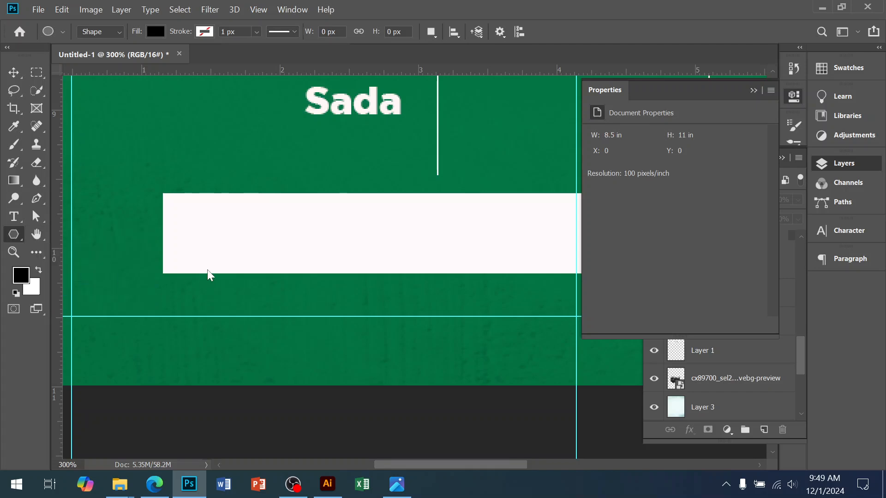
pyautogui.click(205, 270)
pyautogui.doubleClick(434, 131)
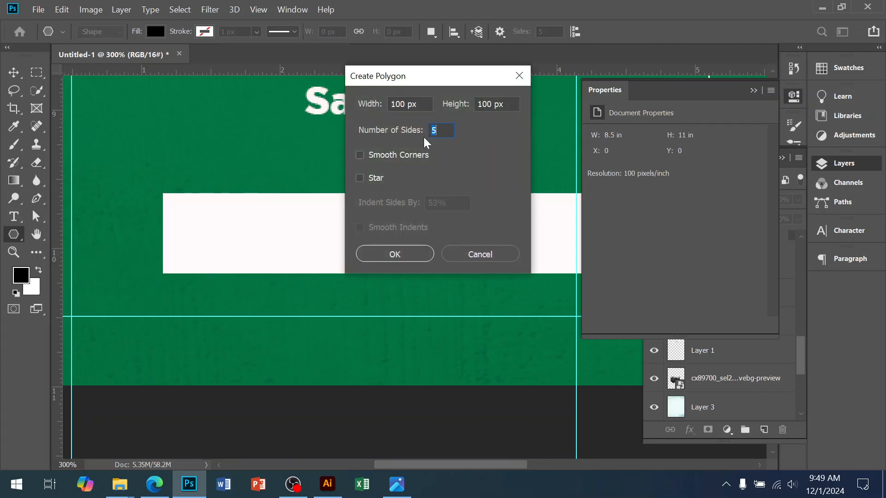
pyautogui.click(393, 253)
pyautogui.click(13, 73)
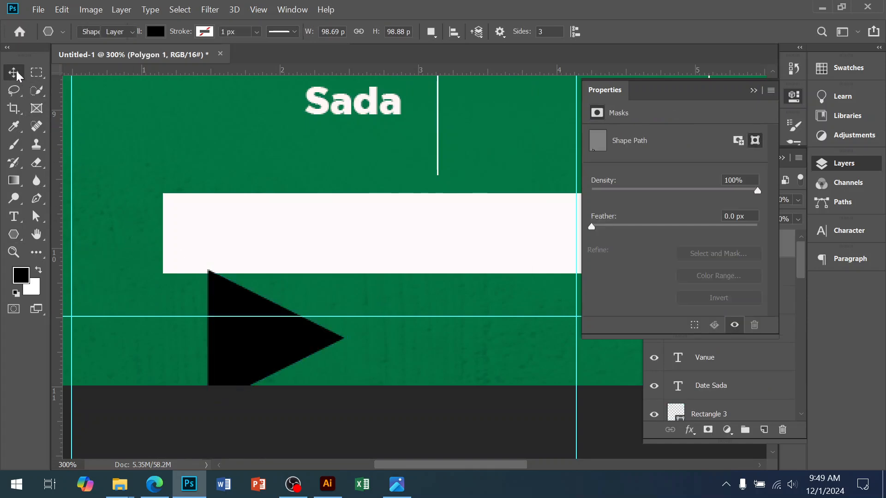
pyautogui.moveTo(276, 386); pyautogui.dragTo(255, 266)
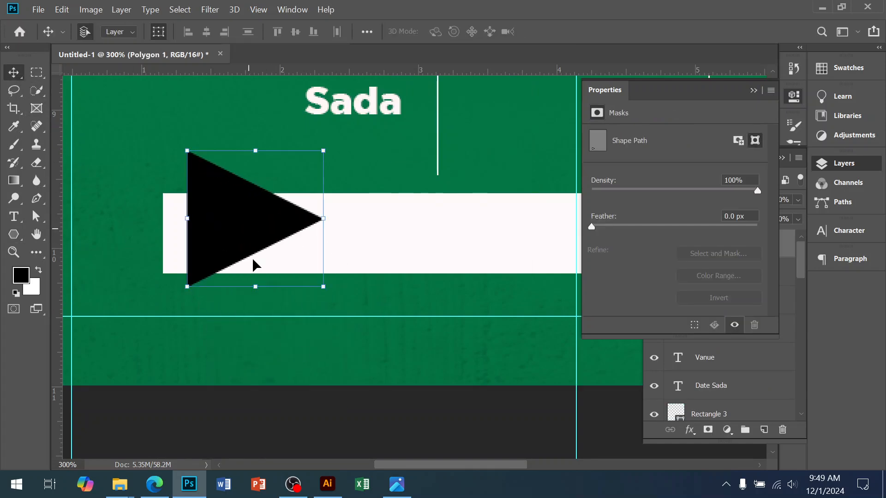
# Step: Compare the black triangle with the reference flyer image and delete the triangle
pyautogui.click(398, 485)
pyautogui.click(399, 491)
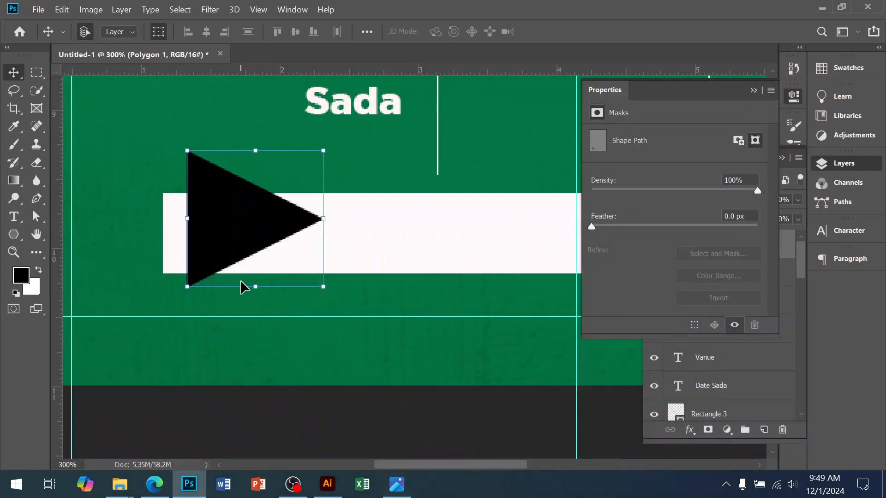
pyautogui.press('Delete')
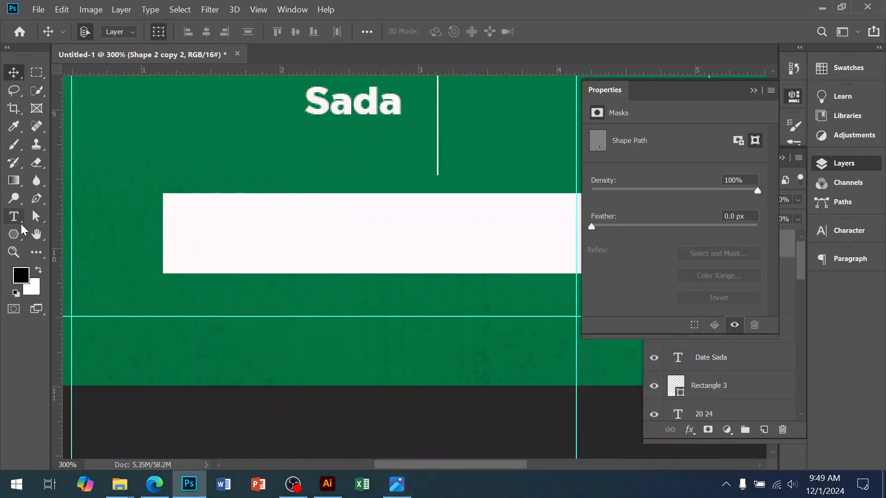
# Step: Draw a 92 px by 92 px square over the white banner's left end and try to recolour it red df0505
pyautogui.click(21, 236)
pyautogui.moveTo(183, 168); pyautogui.dragTo(357, 302)
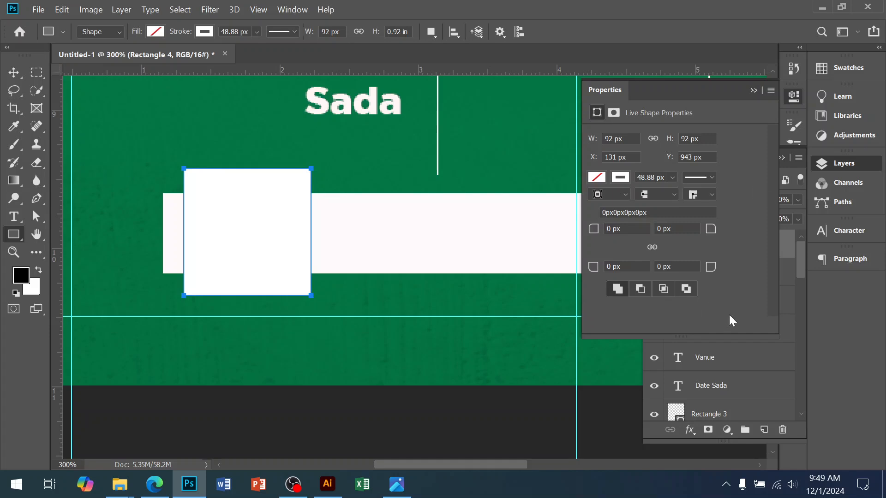
pyautogui.click(804, 262)
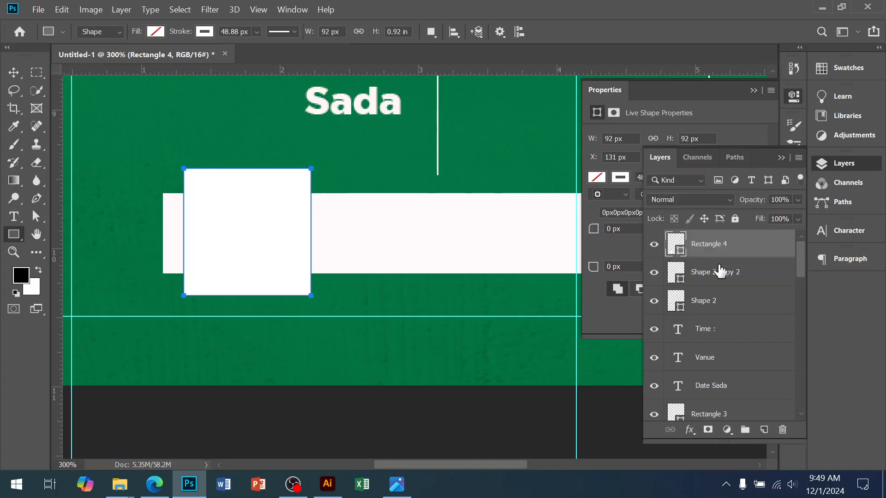
pyautogui.doubleClick(680, 253)
pyautogui.write('ff0000')
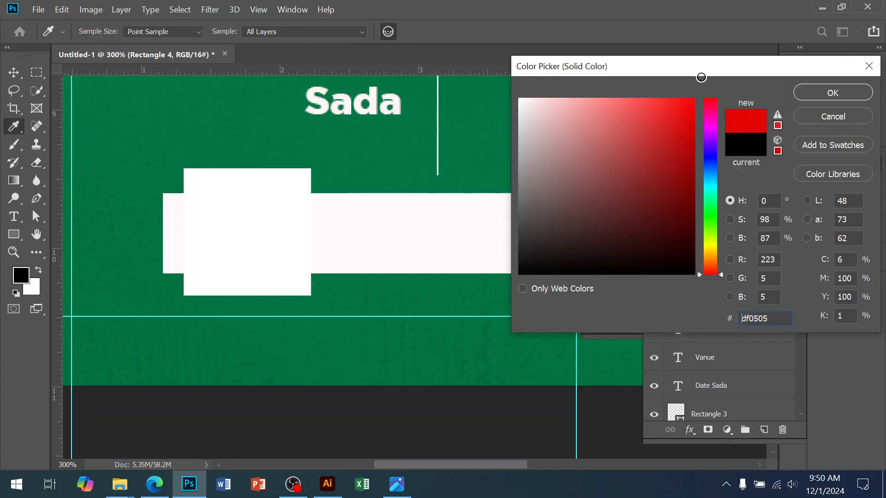
pyautogui.click(815, 94)
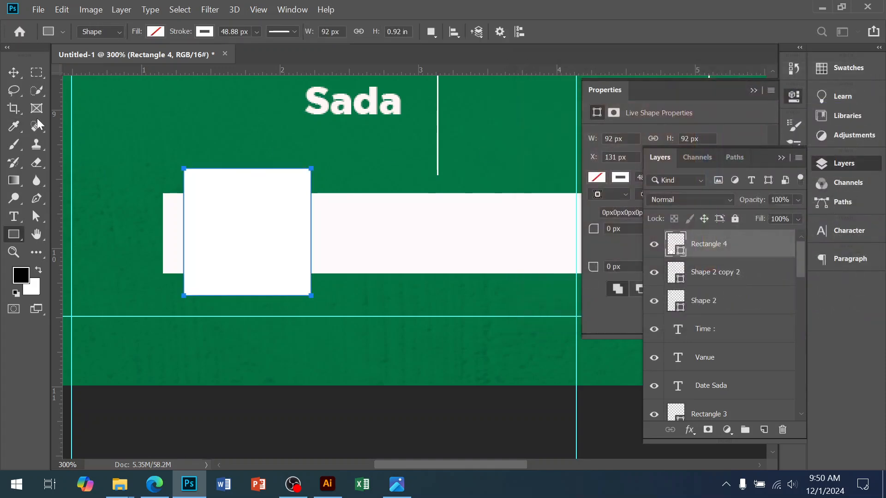
# Step: Fill the new square with pure red and remove its stroke
pyautogui.click(154, 32)
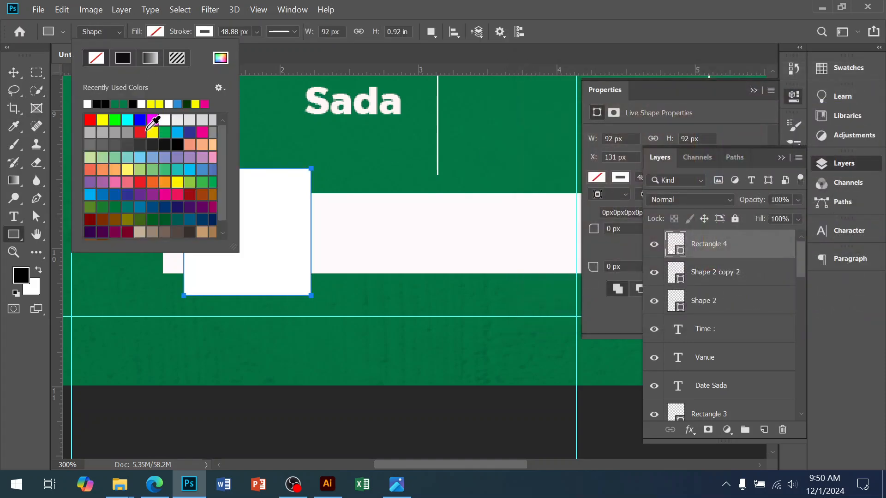
pyautogui.click(90, 120)
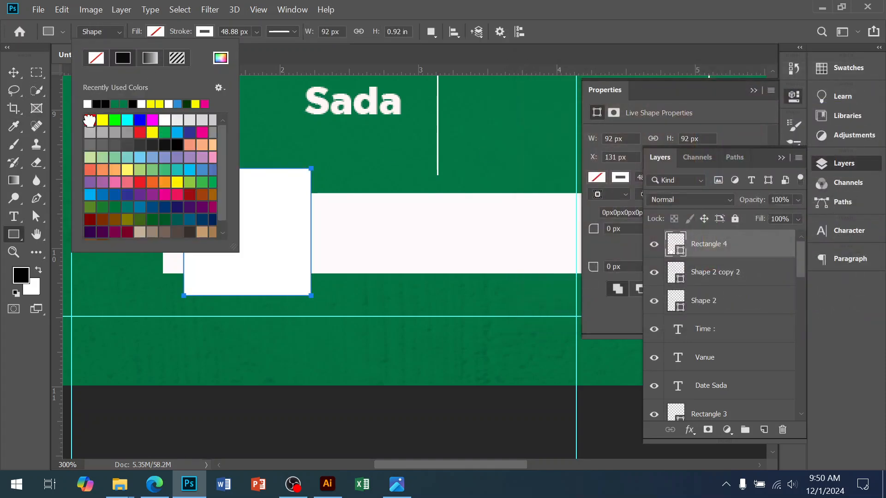
pyautogui.click(14, 73)
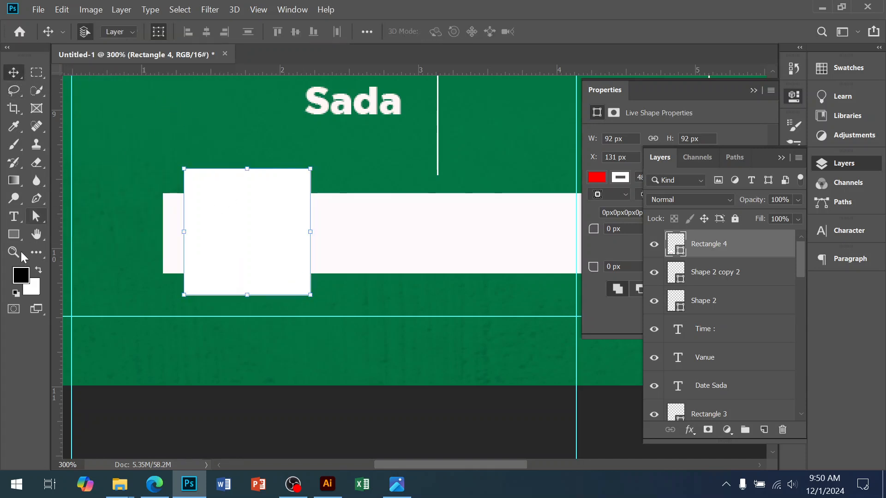
pyautogui.click(14, 235)
pyautogui.click(204, 31)
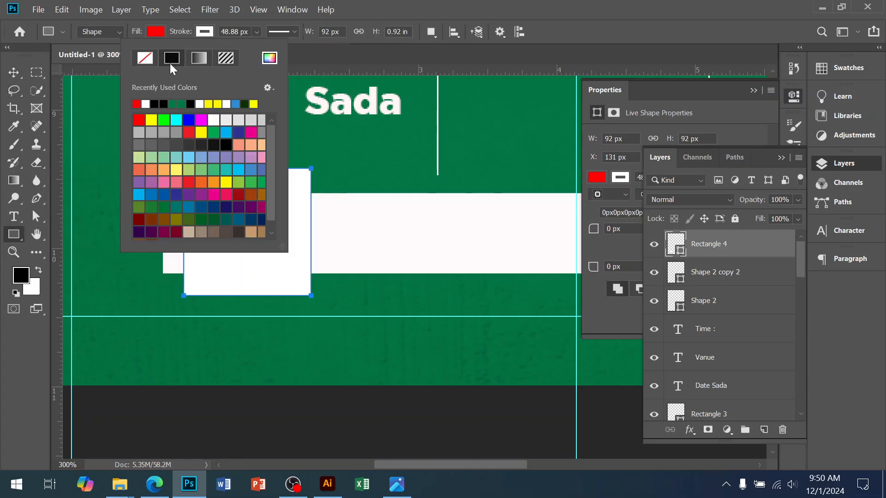
pyautogui.click(148, 58)
pyautogui.click(20, 73)
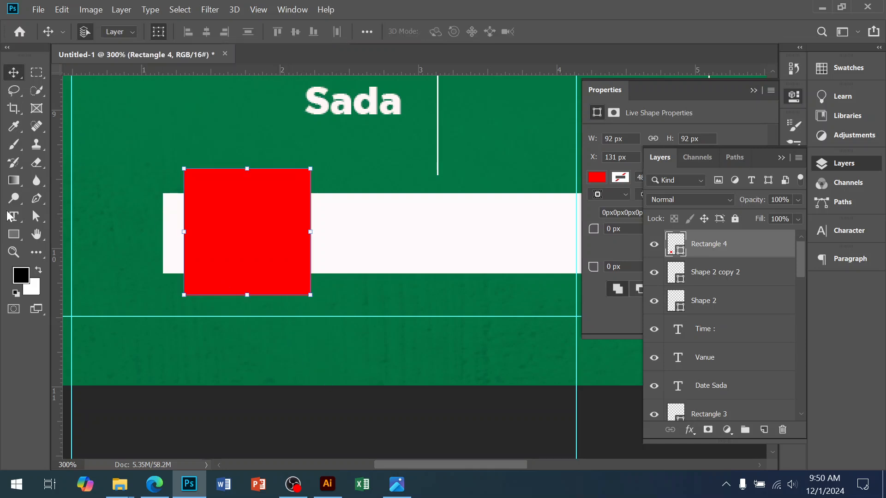
# Step: Delete the red square's lower-right anchor point to turn it into a triangle, accepting the conversion to a regular path
pyautogui.press('a')
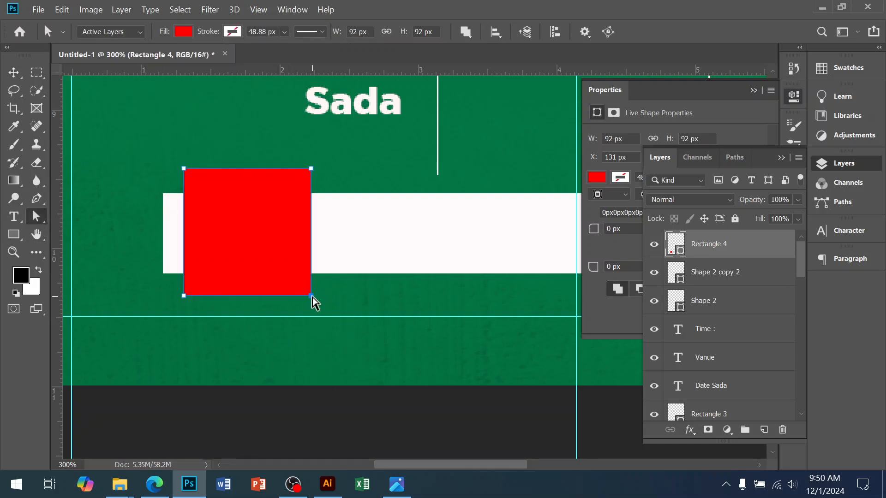
pyautogui.press('Delete')
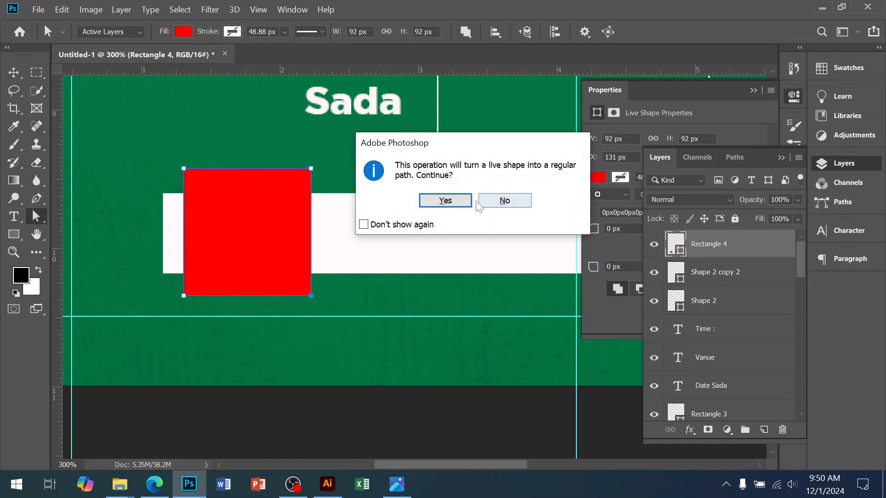
pyautogui.click(461, 203)
# Step: Scale the red triangle down to about half its size and place it over the white banner's upper-left corner
pyautogui.click(14, 73)
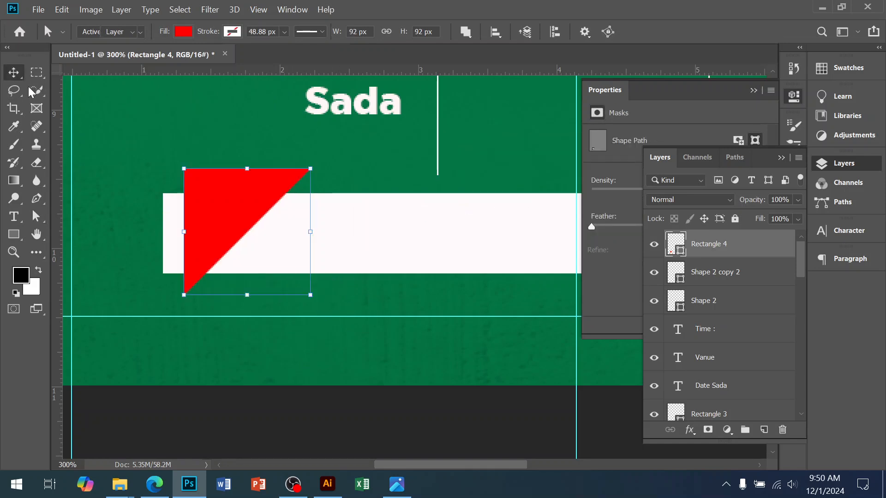
pyautogui.moveTo(224, 200); pyautogui.dragTo(163, 184)
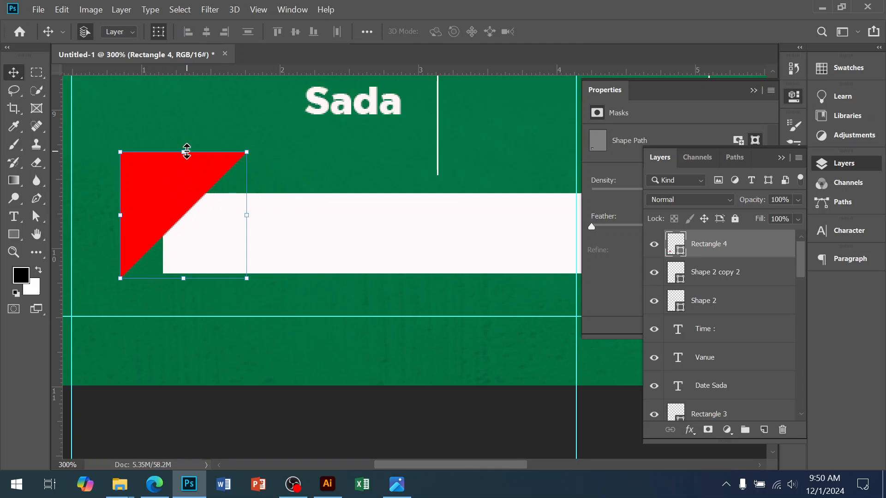
pyautogui.moveTo(183, 154); pyautogui.dragTo(158, 211)
pyautogui.moveTo(164, 241); pyautogui.dragTo(166, 206)
pyautogui.press('Return')
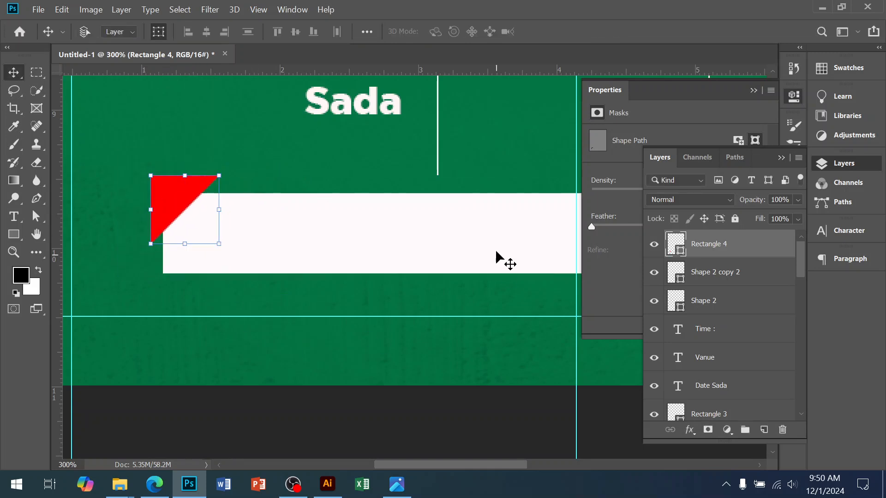
# Step: Examine the flyer's lower half, checking the camera, the red stripe and the white banner with its red corner
pyautogui.scroll(-2, 491, 243)
pyautogui.scroll(-3, 443, 259)
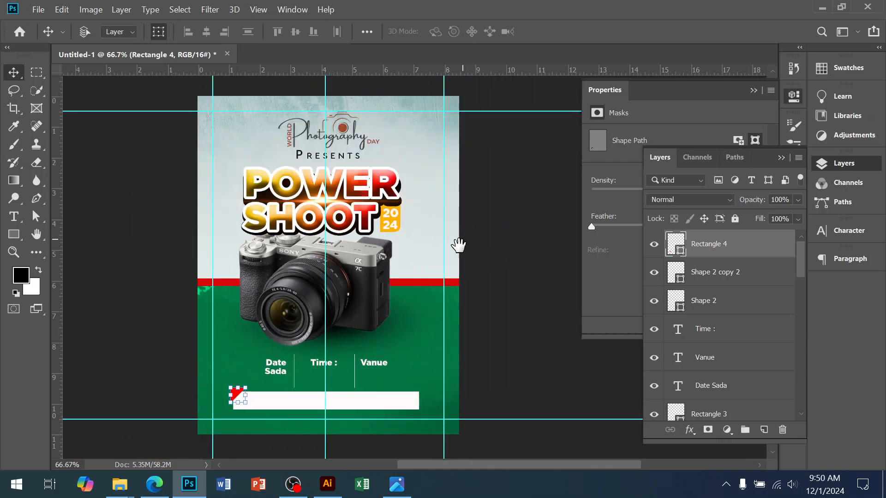
pyautogui.click(494, 349)
pyautogui.keyDown('ctrl'); pyautogui.click(339, 297); pyautogui.keyUp('ctrl')
pyautogui.press('Tab')
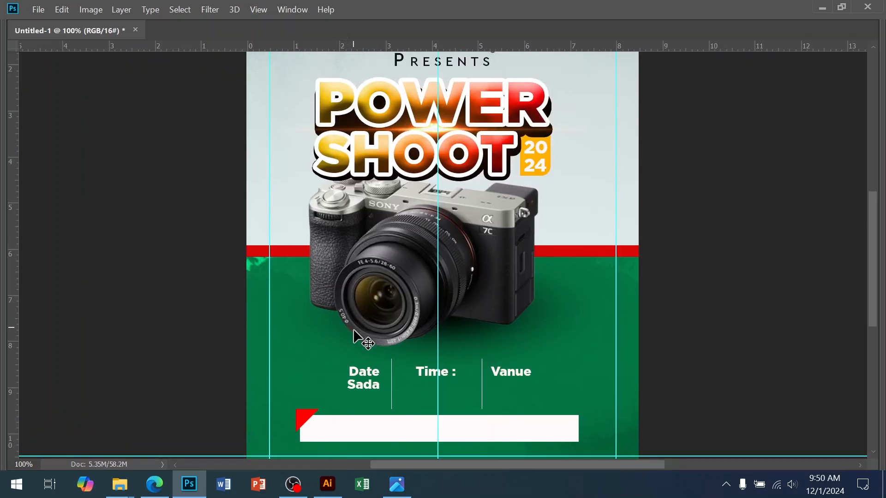
pyautogui.keyDown('alt'); pyautogui.click(477, 335); pyautogui.keyUp('alt')
pyautogui.moveTo(481, 308); pyautogui.dragTo(442, 348)
pyautogui.keyDown('ctrl'); pyautogui.click(450, 282); pyautogui.keyUp('ctrl')
pyautogui.click(483, 219)
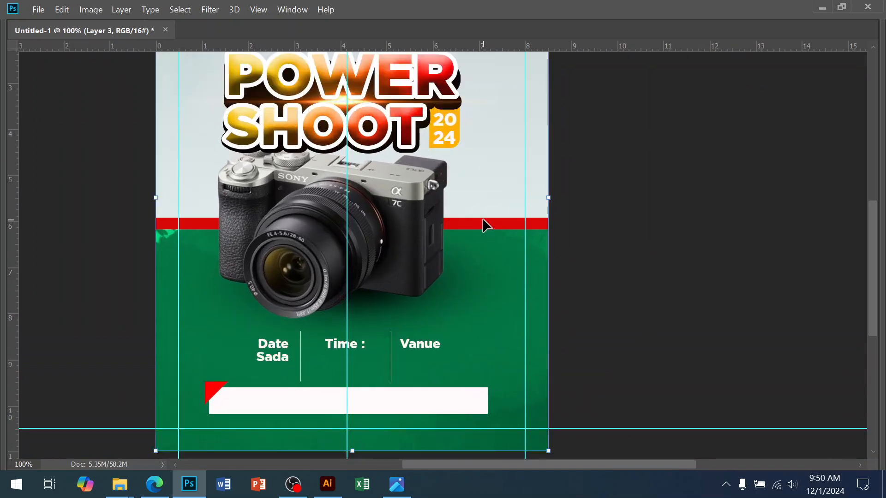
pyautogui.press('Tab')
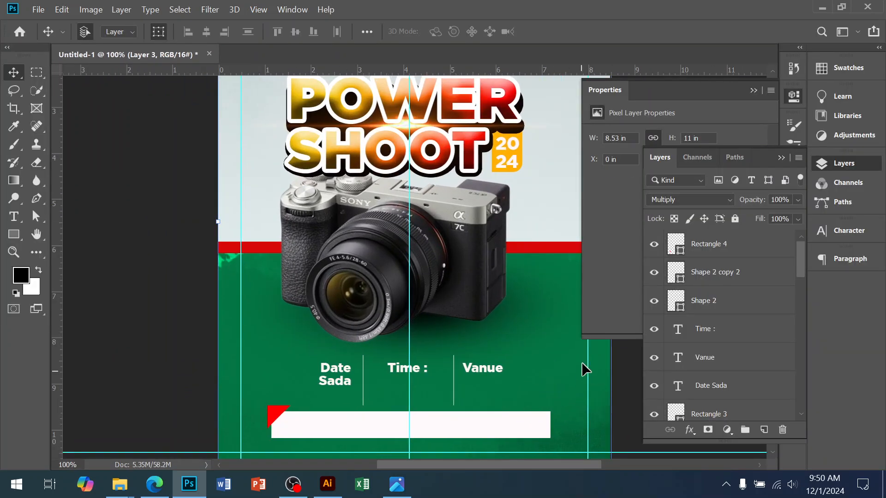
# Step: Add a drop shadow to the green Rectangle 1 layer with 19% opacity, 16% spread and 13 px size
pyautogui.scroll(-10, 775, 306)
pyautogui.scroll(-10, 734, 371)
pyautogui.moveTo(530, 313); pyautogui.dragTo(399, 345)
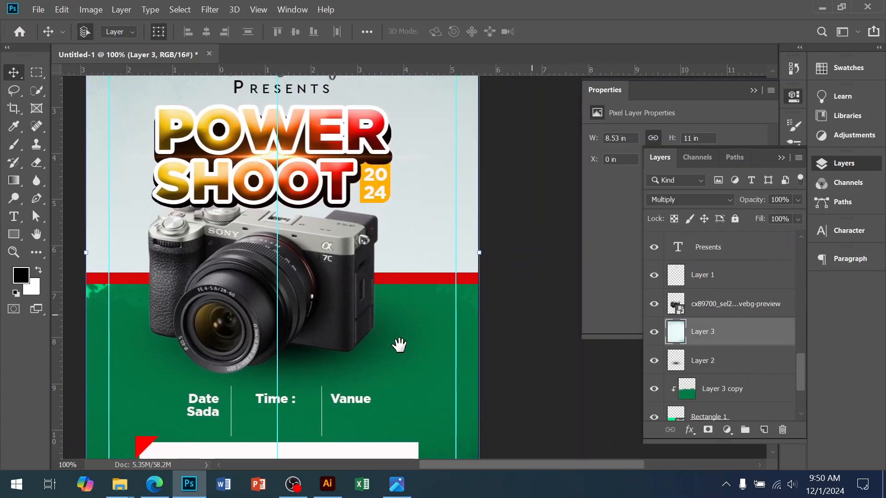
pyautogui.scroll(-1, 696, 362)
pyautogui.click(700, 382)
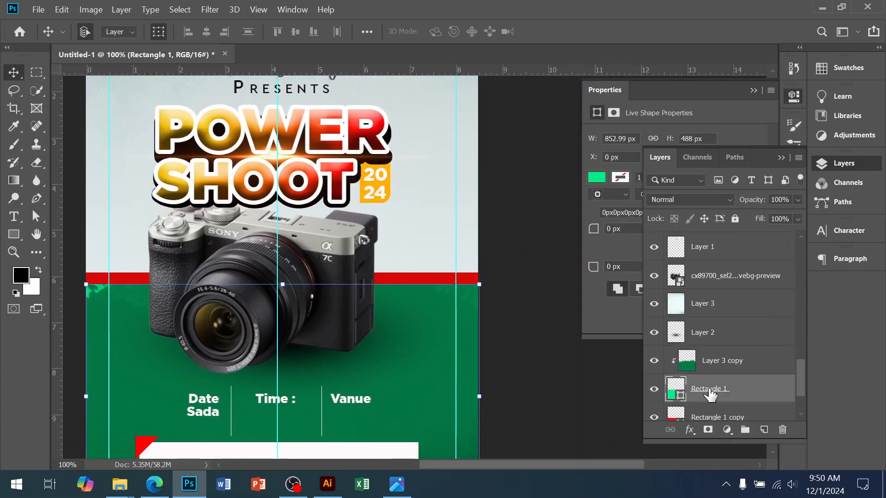
pyautogui.click(690, 429)
pyautogui.click(710, 421)
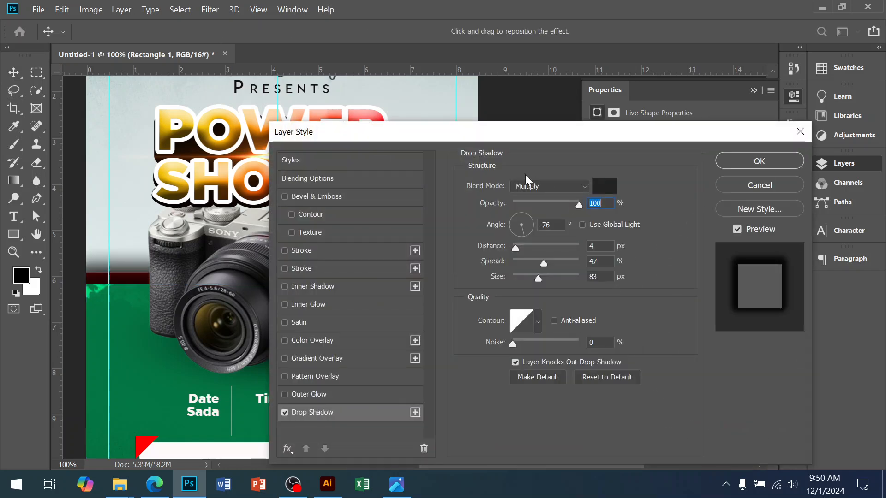
pyautogui.moveTo(467, 139)
pyautogui.mouseDown()
pyautogui.moveTo(749, 185)
pyautogui.moveTo(707, 148)
pyautogui.mouseUp()
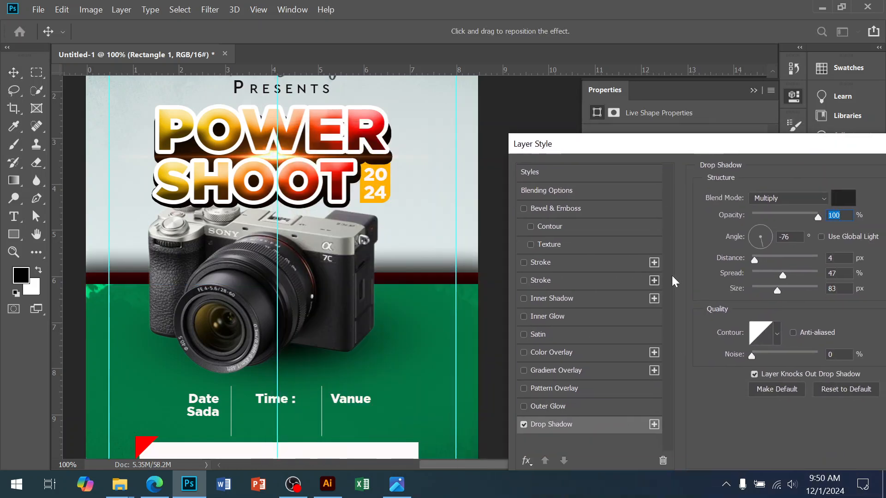
pyautogui.moveTo(761, 221); pyautogui.dragTo(765, 221)
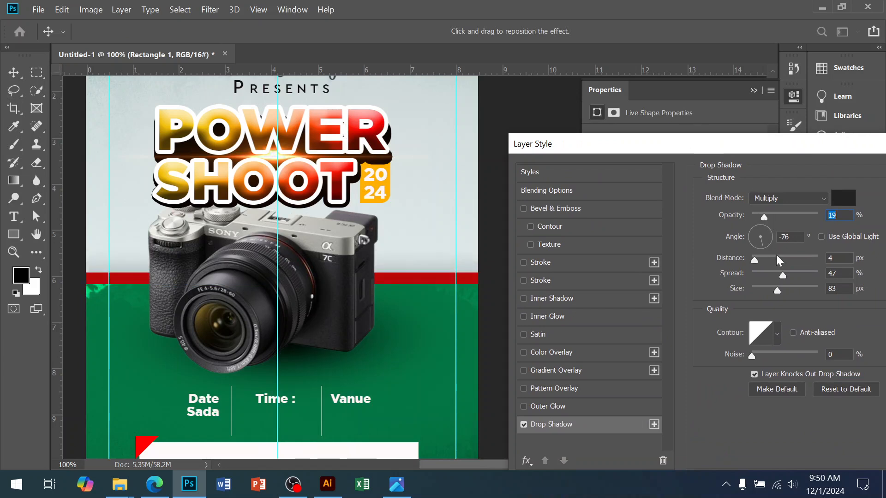
pyautogui.moveTo(782, 276); pyautogui.dragTo(760, 292)
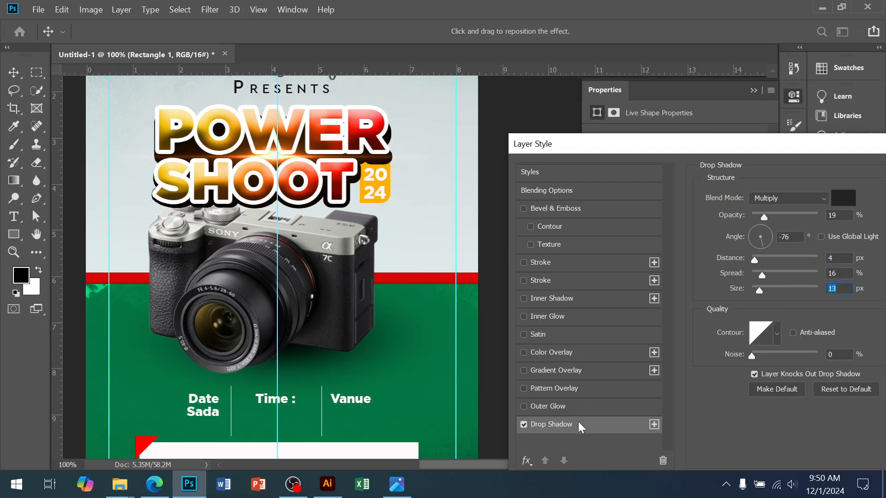
pyautogui.moveTo(704, 137); pyautogui.dragTo(524, 164)
pyautogui.click(793, 193)
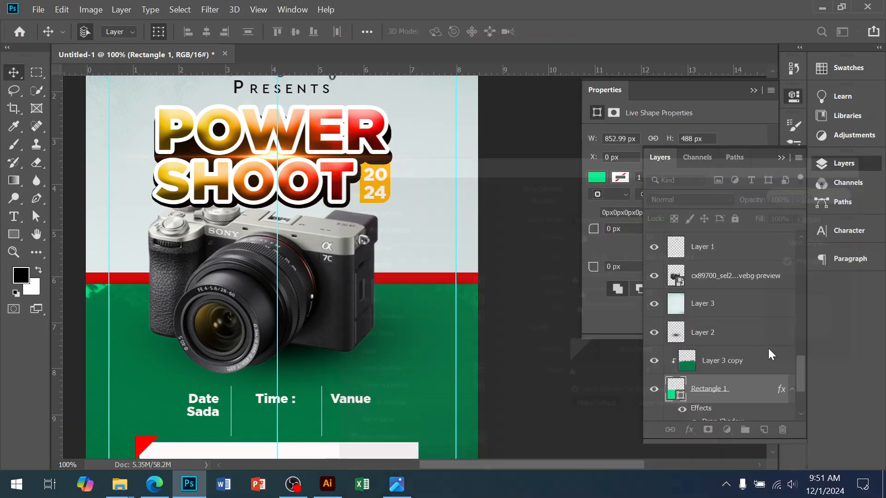
# Step: Give the red Rectangle 1 copy layer a drop shadow with 44% opacity, 27% spread and 87 px size
pyautogui.scroll(-2, 734, 369)
pyautogui.click(714, 364)
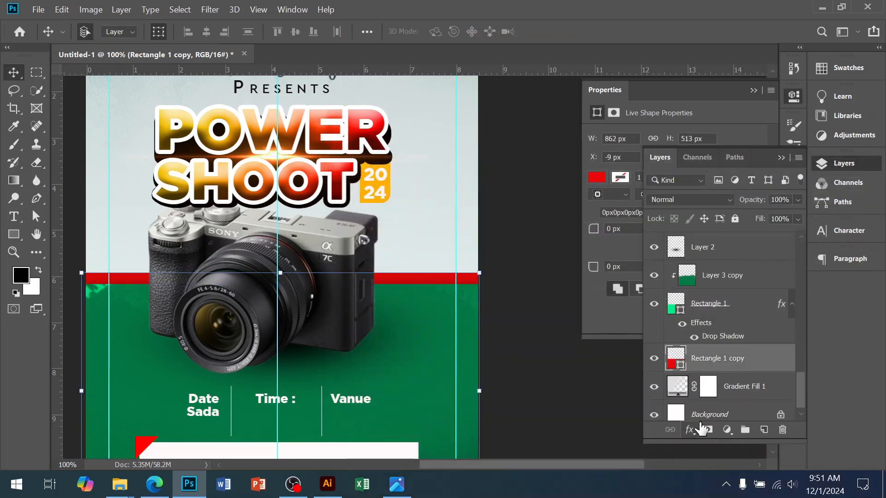
pyautogui.click(689, 430)
pyautogui.click(702, 421)
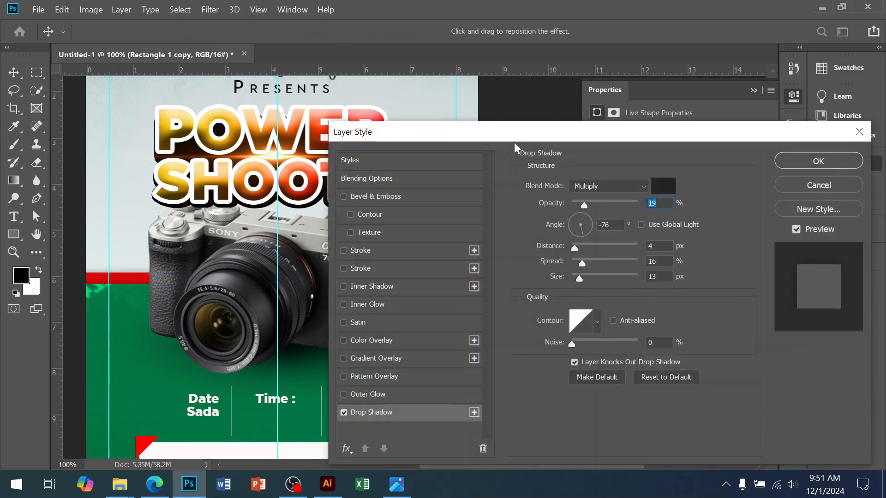
pyautogui.moveTo(663, 138); pyautogui.dragTo(843, 142)
pyautogui.moveTo(780, 211); pyautogui.dragTo(781, 210)
pyautogui.moveTo(775, 280)
pyautogui.mouseDown()
pyautogui.moveTo(780, 267)
pyautogui.moveTo(769, 265)
pyautogui.mouseUp()
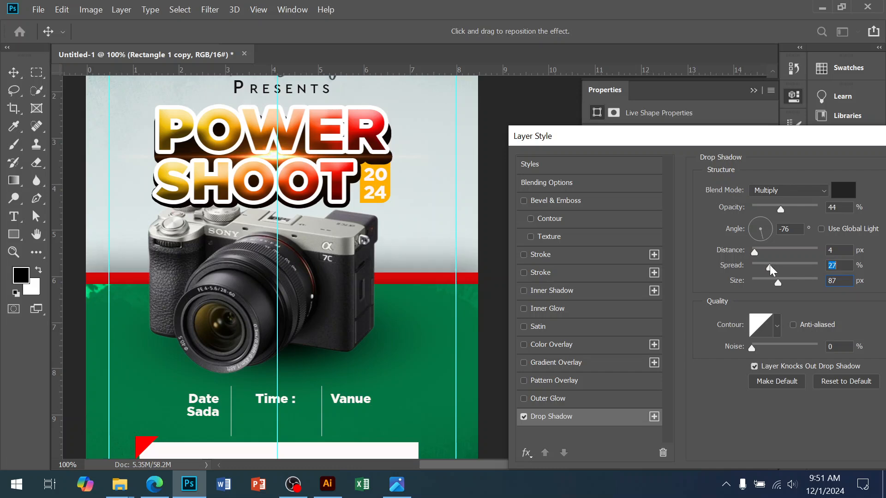
# Step: Add an inner bevel to the red Rectangle 1 copy layer with 84% depth and 10 px size, and apply the layer style
pyautogui.click(566, 201)
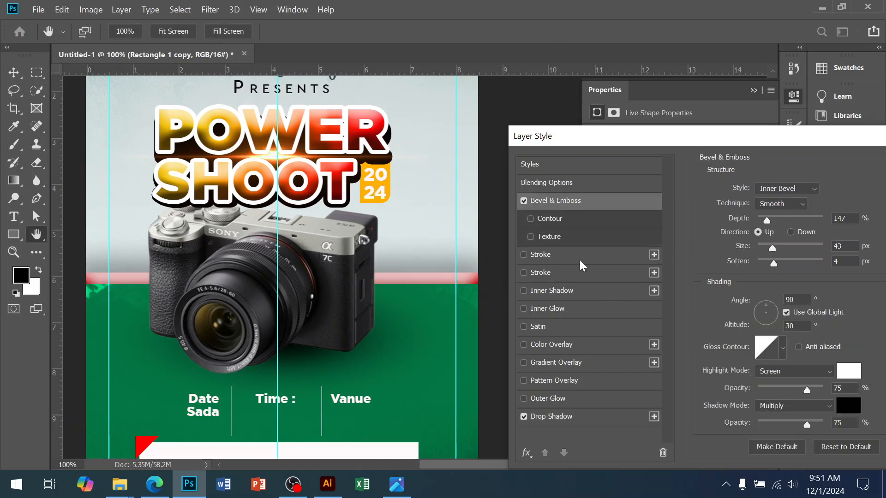
pyautogui.moveTo(767, 224); pyautogui.dragTo(766, 264)
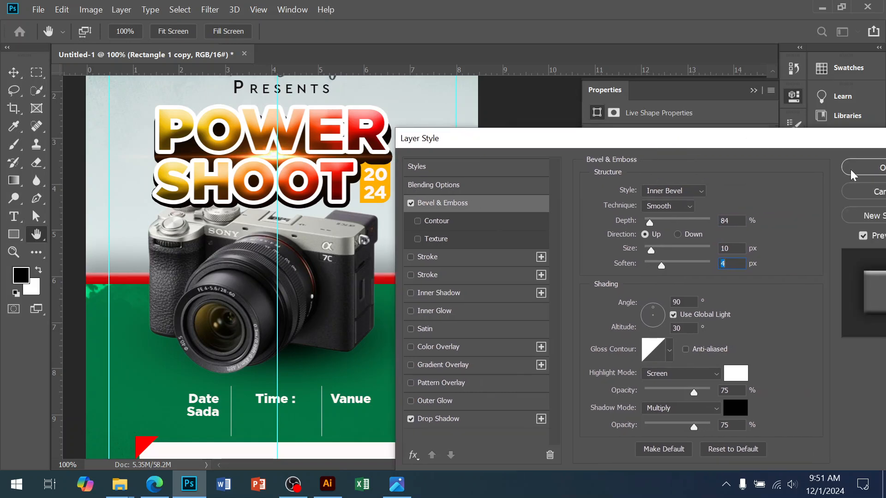
pyautogui.click(849, 174)
pyautogui.click(702, 311)
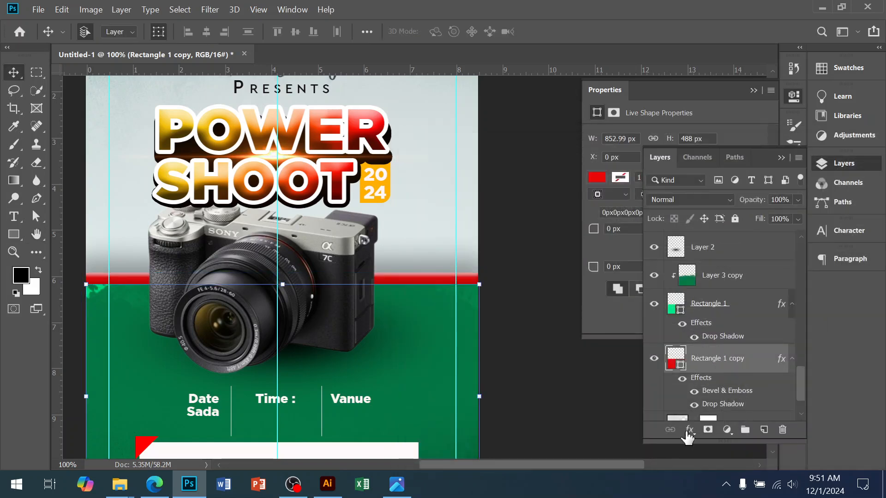
pyautogui.click(689, 431)
pyautogui.click(714, 323)
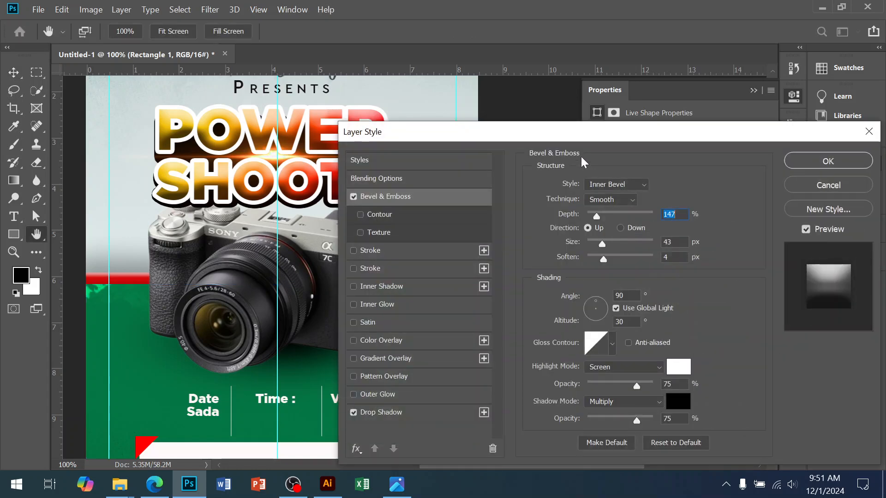
pyautogui.moveTo(664, 106); pyautogui.dragTo(726, 131)
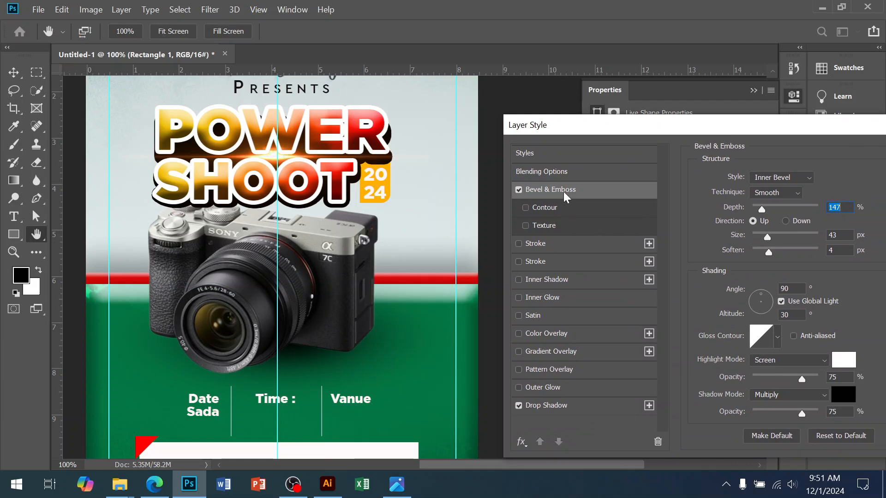
pyautogui.moveTo(754, 208); pyautogui.dragTo(771, 236)
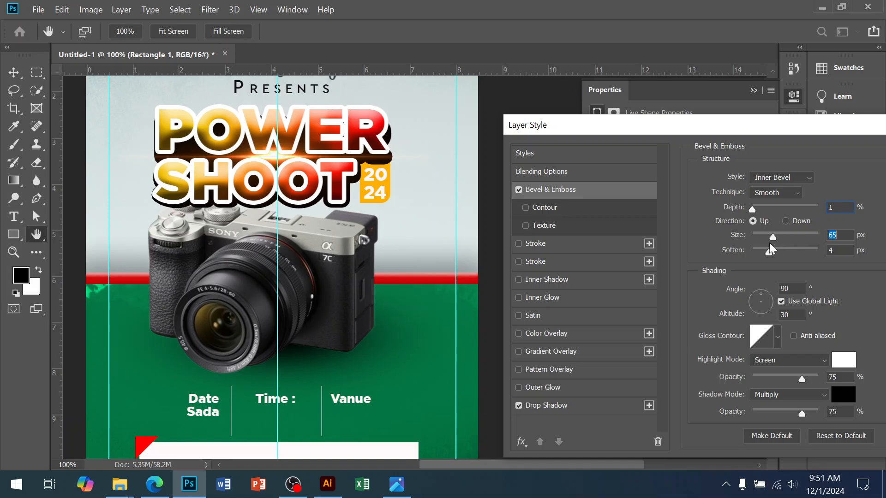
pyautogui.moveTo(768, 128); pyautogui.dragTo(526, 137)
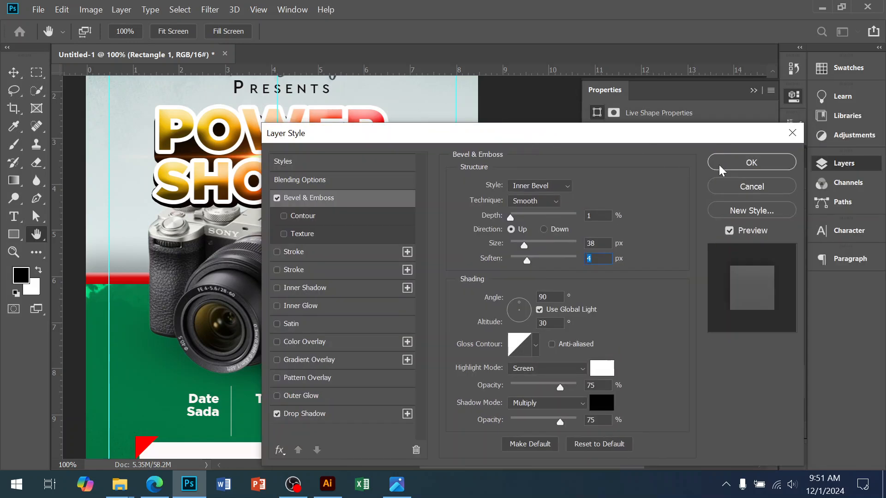
pyautogui.click(740, 187)
pyautogui.click(520, 390)
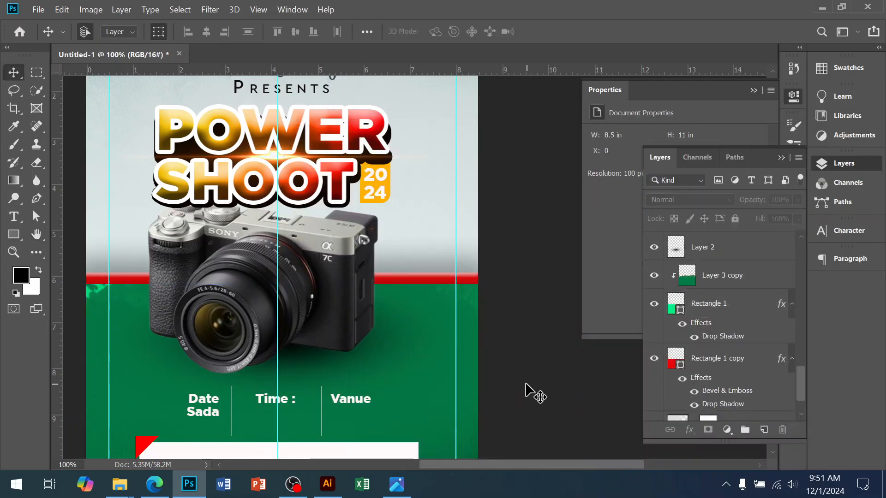
# Step: Examine the flyer at full-page and close-up scale, checking the red stripe's shading, the camera and the banner
pyautogui.keyDown('alt'); pyautogui.click(378, 280); pyautogui.keyUp('alt')
pyautogui.moveTo(395, 315); pyautogui.dragTo(376, 344)
pyautogui.moveTo(380, 392); pyautogui.dragTo(389, 330)
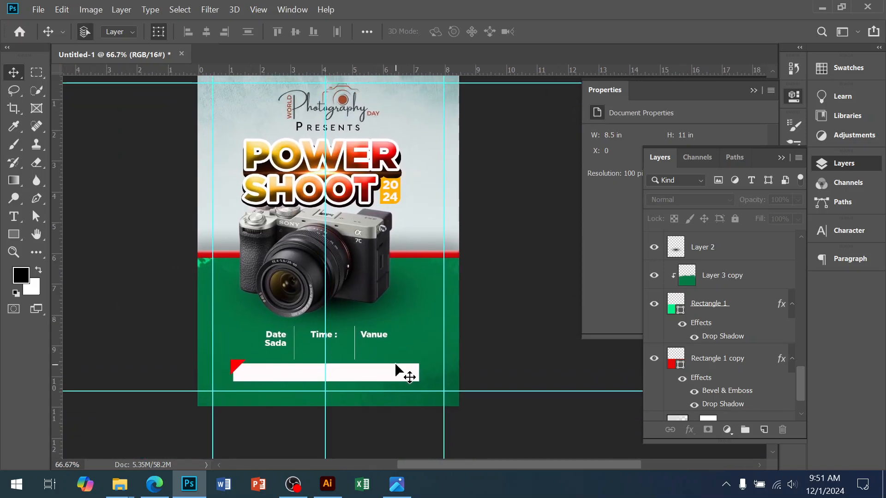
pyautogui.moveTo(390, 256); pyautogui.dragTo(386, 289)
pyautogui.keyDown('ctrl'); pyautogui.click(378, 267); pyautogui.keyUp('ctrl')
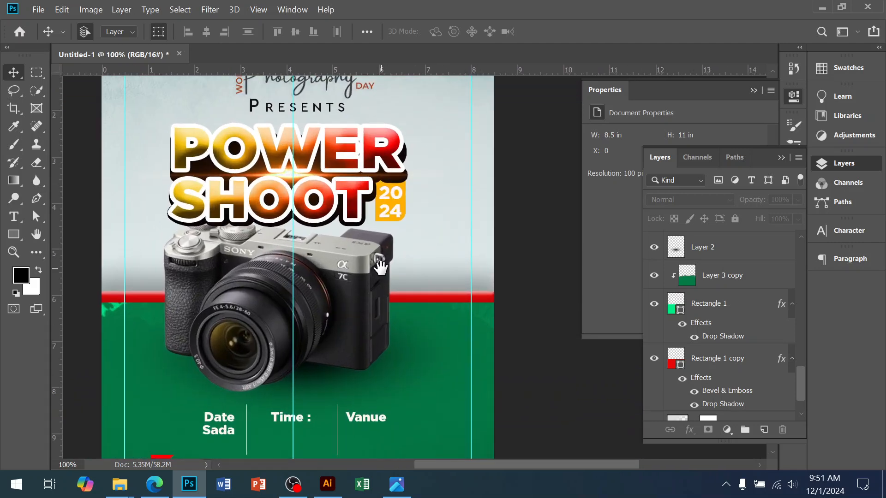
pyautogui.keyDown('alt'); pyautogui.click(382, 295); pyautogui.keyUp('alt')
pyautogui.keyDown('ctrl'); pyautogui.click(384, 296); pyautogui.keyUp('ctrl')
pyautogui.moveTo(388, 323); pyautogui.dragTo(391, 314)
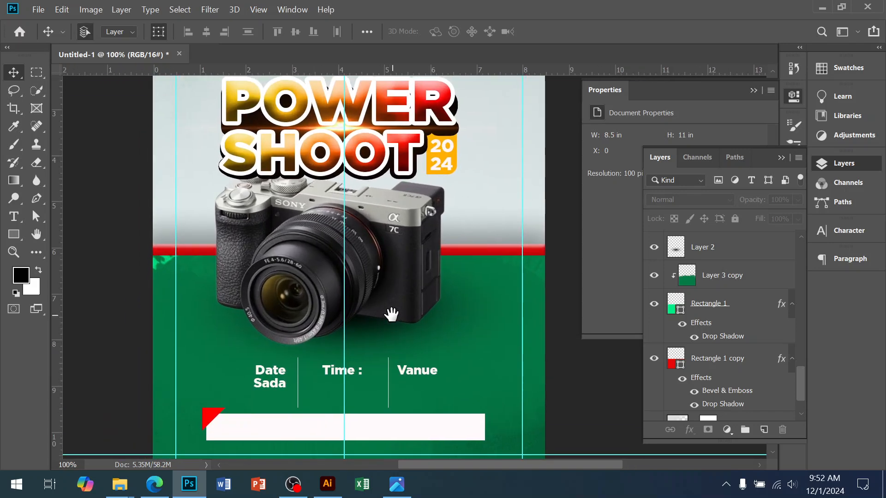
# Step: Move the camera image and its Layer 2 shadow down together by about 30 px, leaving nothing selected
pyautogui.keyDown('ctrl'); pyautogui.click(370, 285); pyautogui.keyUp('ctrl')
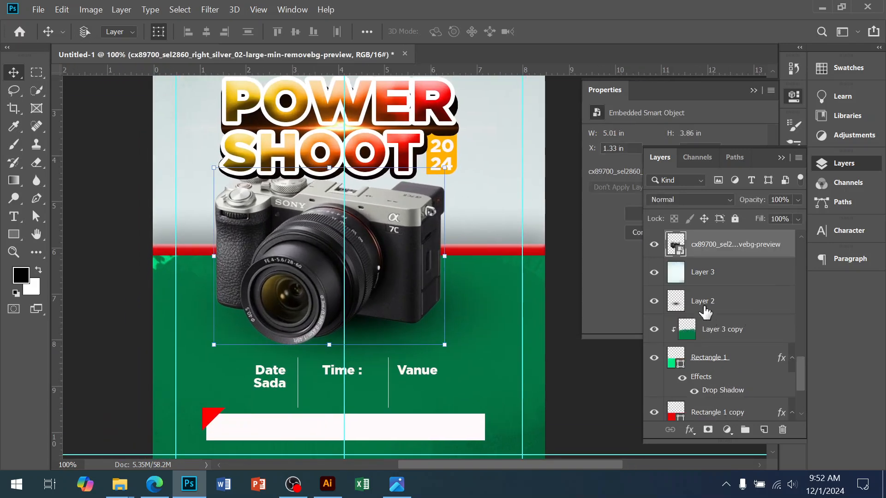
pyautogui.keyDown('ctrl'); pyautogui.click(701, 304); pyautogui.keyUp('ctrl')
pyautogui.hotkey('shift', 'Down')
pyautogui.hotkey('shift', 'Down')
pyautogui.hotkey('shift', 'Down')
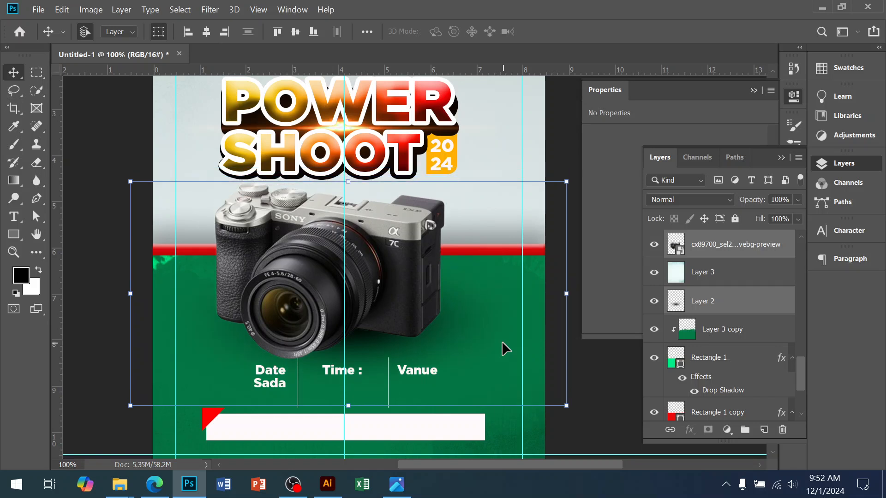
pyautogui.keyDown('ctrl'); pyautogui.click(612, 391); pyautogui.keyUp('ctrl')
pyautogui.keyDown('alt'); pyautogui.click(431, 270); pyautogui.keyUp('alt')
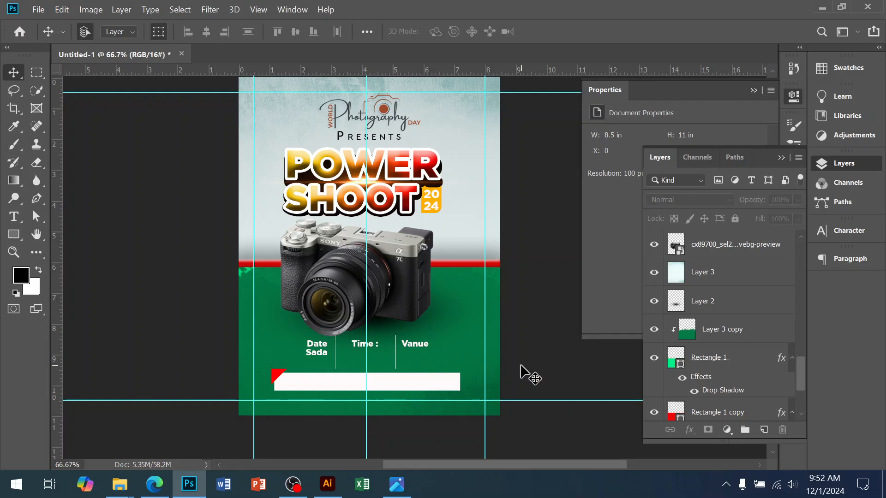
pyautogui.hotkey('ctrl', '+')
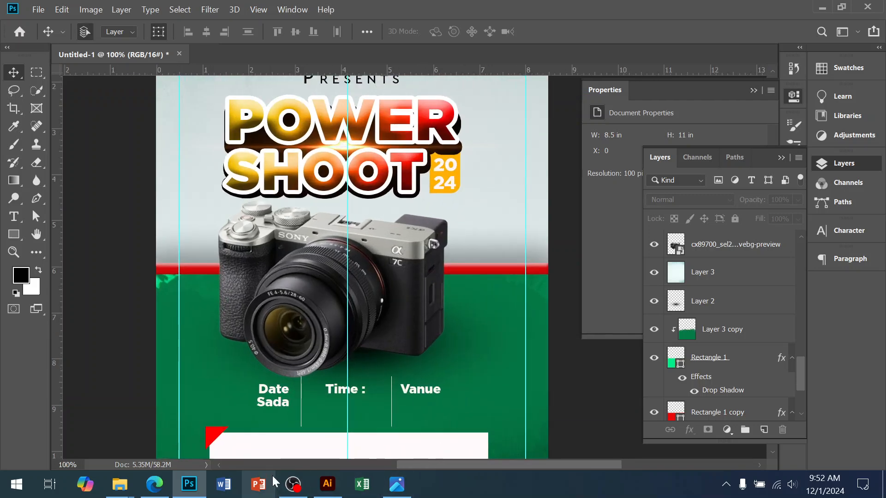
pyautogui.click(293, 485)
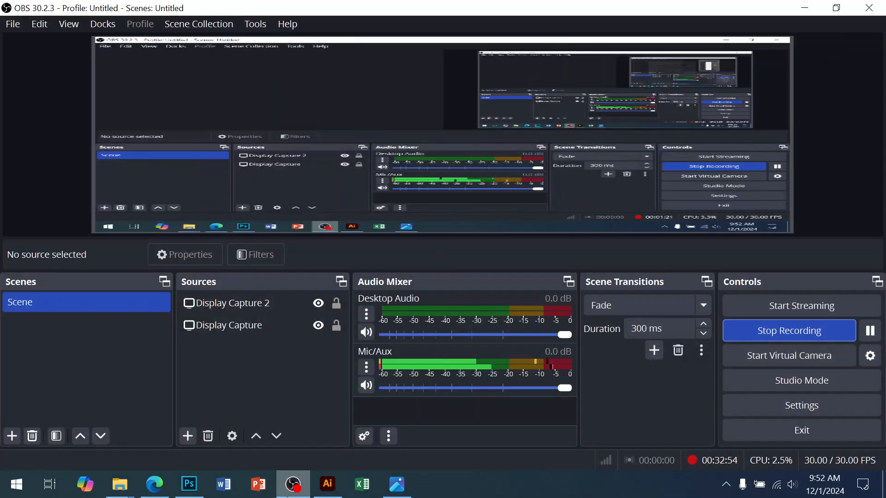